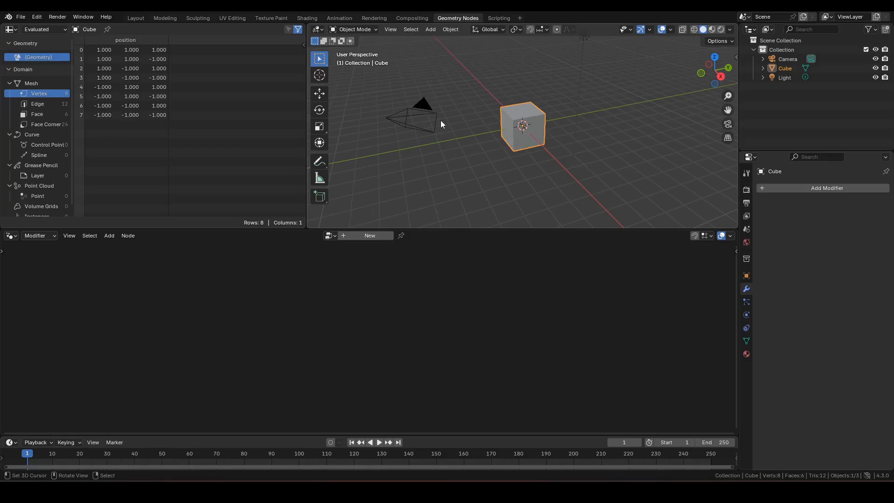
Delete the default camera, cube and light from the scene.
{"action": "left_click", "coordinate": [452, 137]}
{"action": "key", "text": "a"}
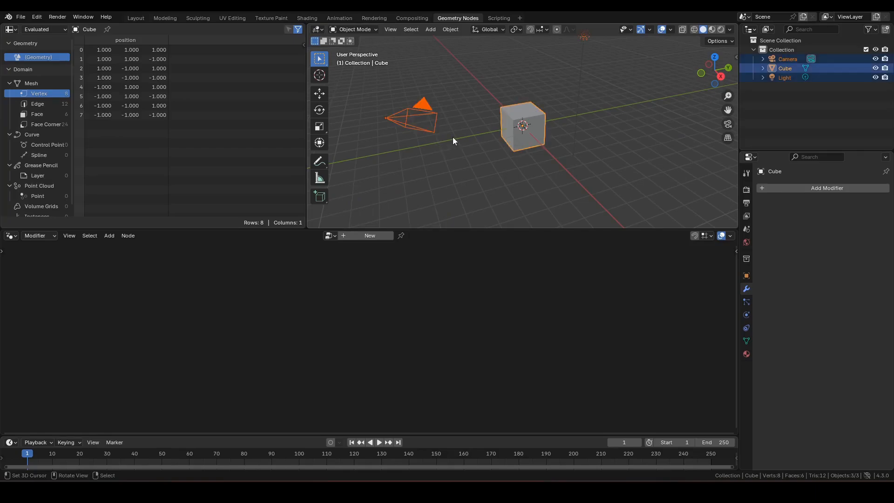
{"action": "key", "text": "x"}
{"action": "left_click", "coordinate": [453, 131]}
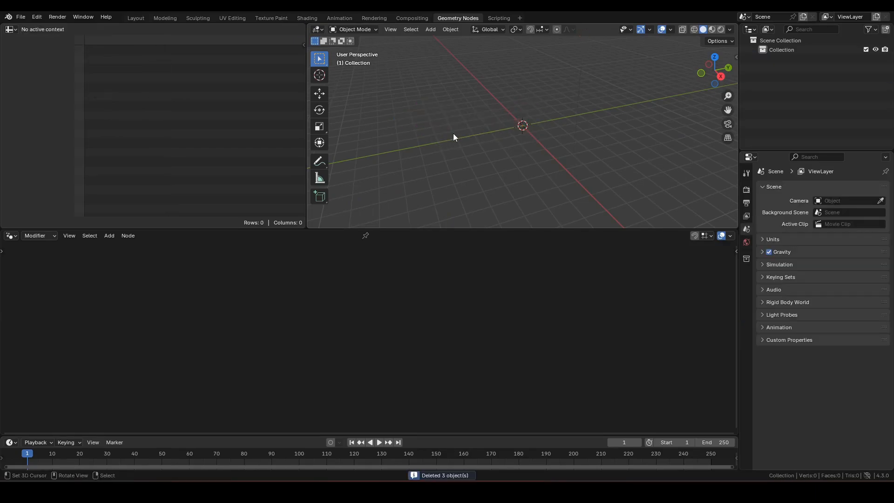
Add a mesh plane at the origin and view it from the top.
{"action": "key", "text": "shift+a"}
{"action": "mouse_move", "coordinate": [409, 145]}
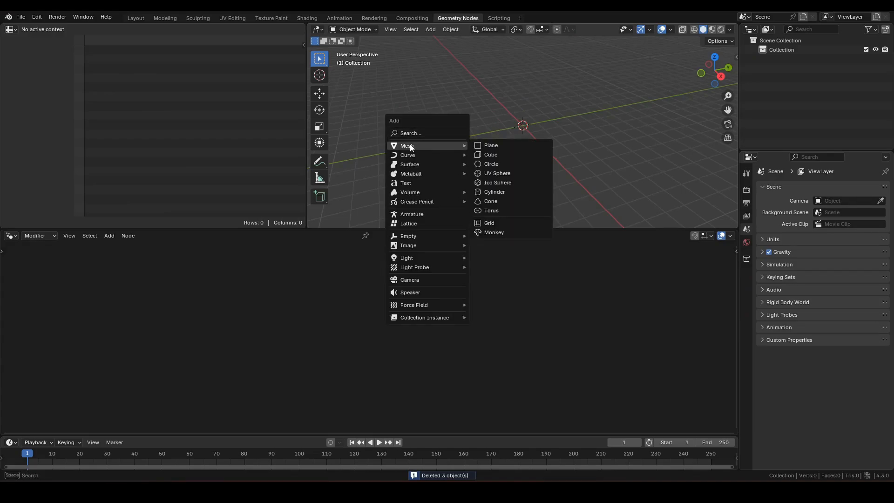
{"action": "left_click", "coordinate": [506, 145]}
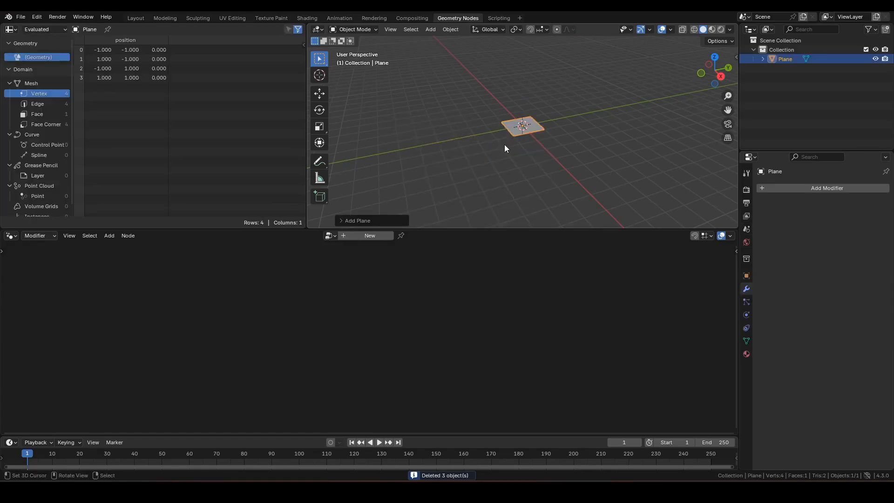
{"action": "key", "text": "KP_7"}
{"action": "scroll", "coordinate": [482, 164], "scroll_direction": "up", "scroll_amount": 4}
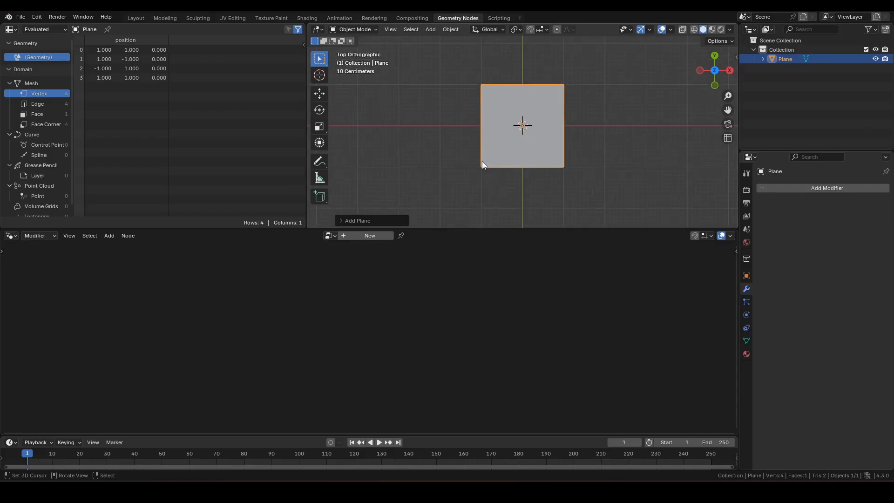
Enlarge the node editor, create a new geometry node tree on the plane and delete its Group Input node.
{"action": "left_click_drag", "start_coordinate": [510, 228], "coordinate": [526, 157]}
{"action": "left_click_drag", "start_coordinate": [306, 114], "coordinate": [216, 114]}
{"action": "left_click", "coordinate": [370, 165]}
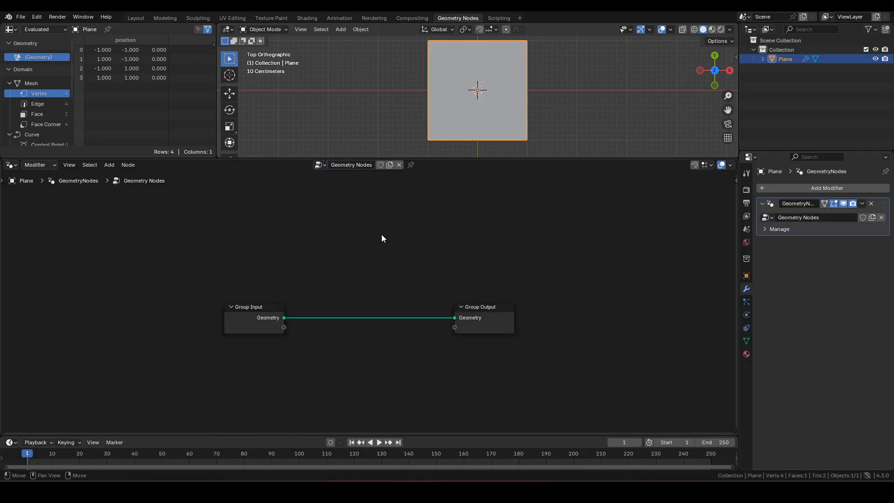
{"action": "key", "text": "x"}
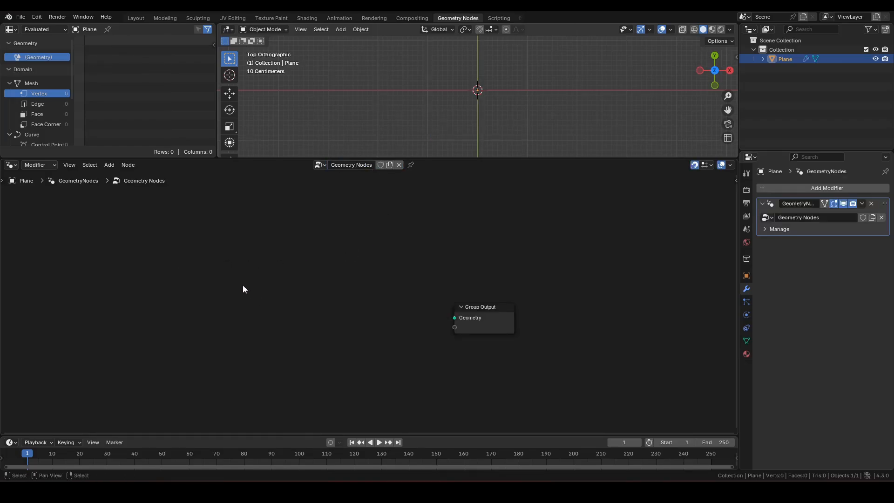
Add a String node where the Group Input was and set its text to "s".
{"action": "key", "text": "F3"}
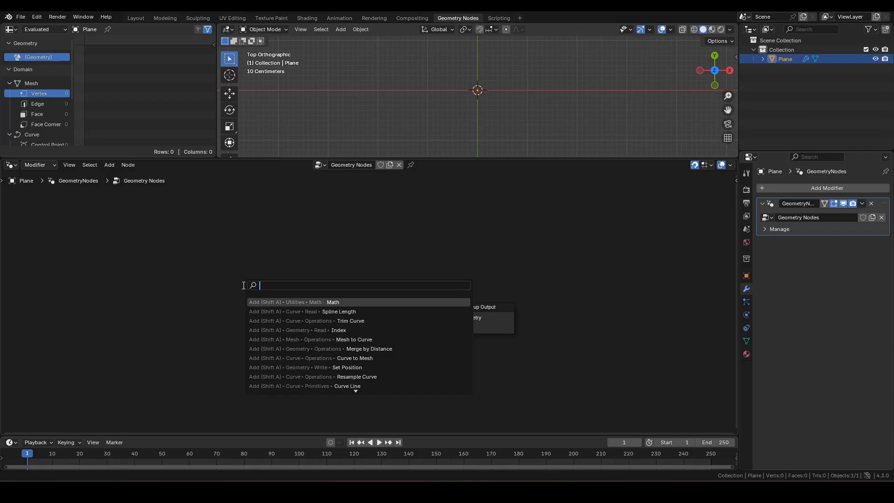
{"action": "type", "text": "string"}
{"action": "key", "text": "Return"}
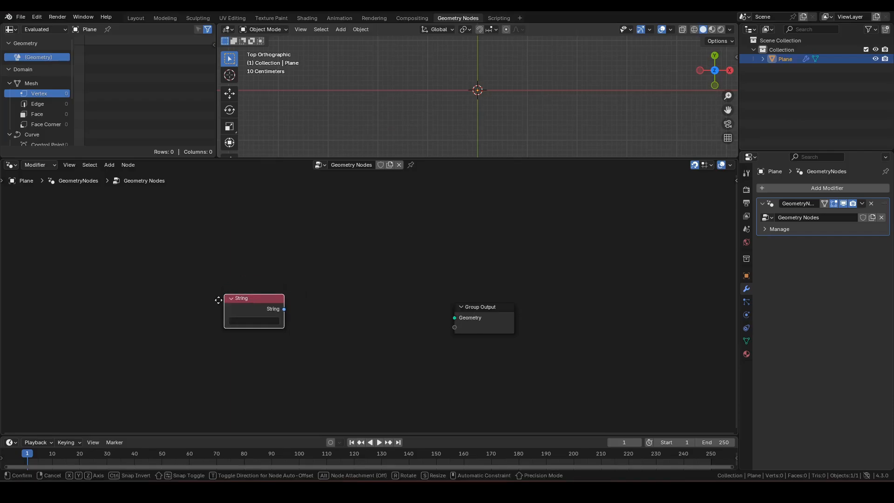
{"action": "left_click", "coordinate": [210, 308]}
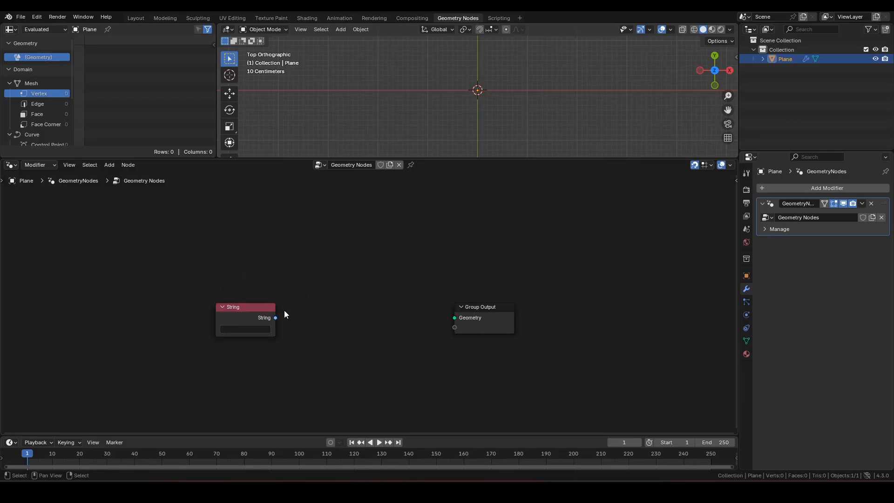
{"action": "scroll", "coordinate": [293, 325], "scroll_direction": "up", "scroll_amount": 1}
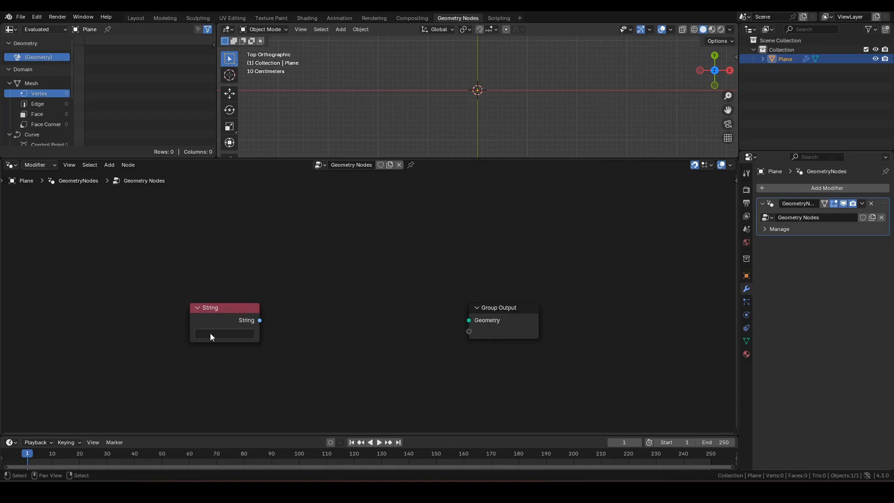
{"action": "left_click", "coordinate": [211, 333]}
{"action": "type", "text": "s"}
Add a String to Curves node fed by the String node and connect its Curve Instances to the Group Output.
{"action": "left_click_drag", "start_coordinate": [254, 321], "coordinate": [291, 305]}
{"action": "type", "text": "stc"}
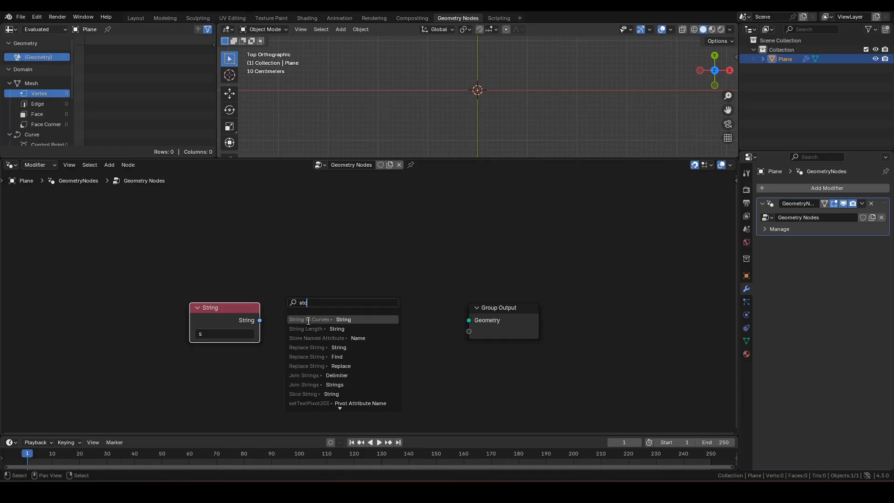
{"action": "key", "text": "Return"}
{"action": "left_click", "coordinate": [290, 328]}
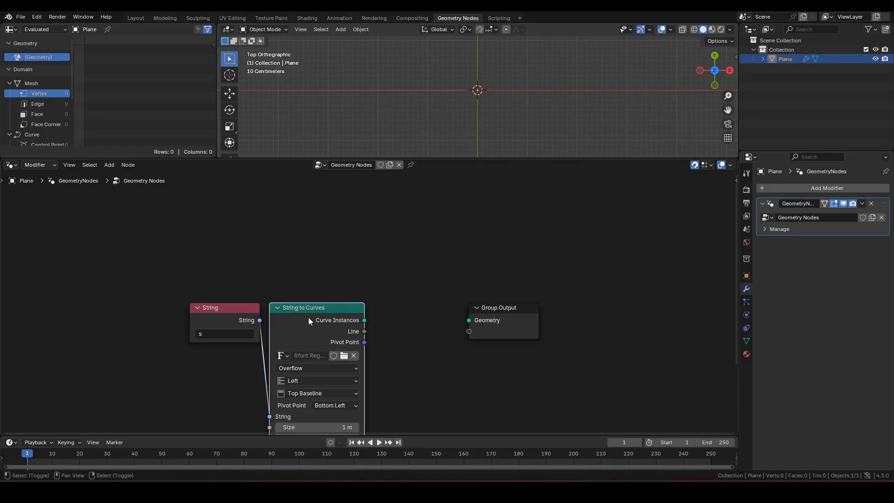
{"action": "left_click", "coordinate": [324, 309], "text": "alt+shift"}
{"action": "middle_click_drag", "start_coordinate": [538, 88], "coordinate": [469, 82], "text": "shift"}
{"action": "scroll", "coordinate": [489, 110], "scroll_direction": "up", "scroll_amount": 5}
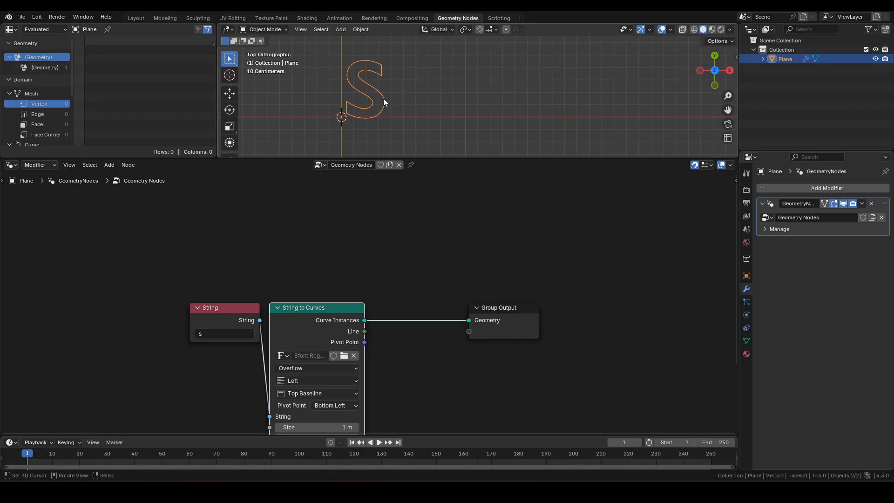
Annotate the S outline with a long baseline tail, a segment marker and an arrow toward the letter, and remove the annotation layer.
{"action": "mouse_move", "coordinate": [384, 99]}
{"action": "left_mouse_down"}
{"action": "mouse_move", "coordinate": [408, 116]}
{"action": "mouse_move", "coordinate": [704, 119]}
{"action": "left_mouse_up"}
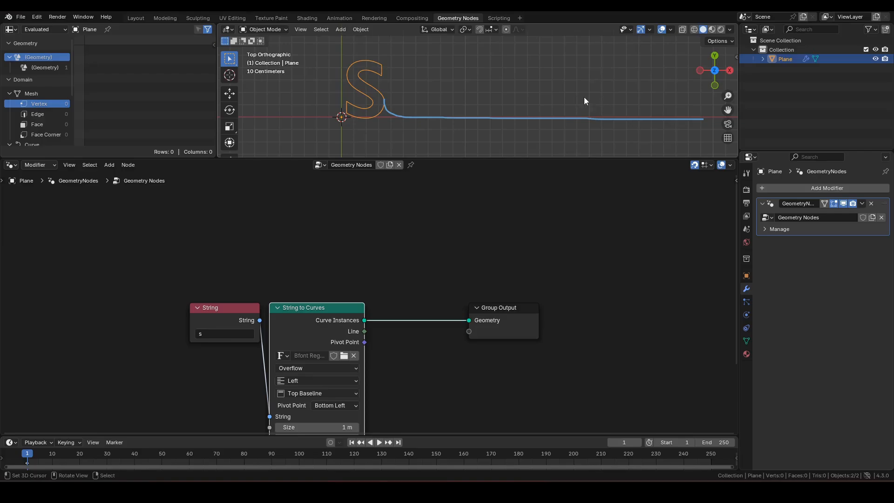
{"action": "mouse_move", "coordinate": [584, 95]}
{"action": "left_mouse_down"}
{"action": "mouse_move", "coordinate": [582, 110]}
{"action": "mouse_move", "coordinate": [702, 106]}
{"action": "left_mouse_up"}
{"action": "mouse_move", "coordinate": [634, 85]}
{"action": "left_mouse_down"}
{"action": "mouse_move", "coordinate": [466, 94]}
{"action": "mouse_move", "coordinate": [475, 89]}
{"action": "mouse_move", "coordinate": [473, 95]}
{"action": "left_mouse_up"}
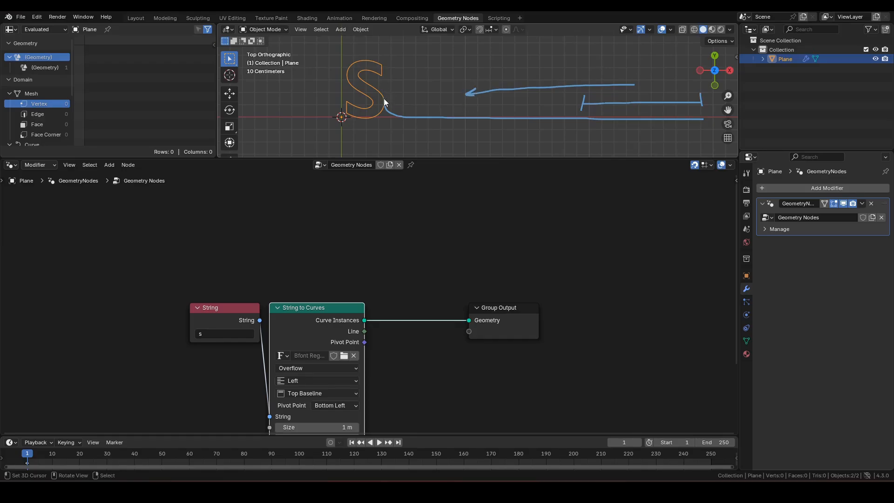
{"action": "mouse_move", "coordinate": [383, 100]}
{"action": "left_mouse_down"}
{"action": "mouse_move", "coordinate": [370, 82]}
{"action": "mouse_move", "coordinate": [383, 69]}
{"action": "mouse_move", "coordinate": [377, 60]}
{"action": "mouse_move", "coordinate": [355, 64]}
{"action": "mouse_move", "coordinate": [377, 94]}
{"action": "mouse_move", "coordinate": [350, 98]}
{"action": "mouse_move", "coordinate": [360, 116]}
{"action": "mouse_move", "coordinate": [384, 106]}
{"action": "left_mouse_up"}
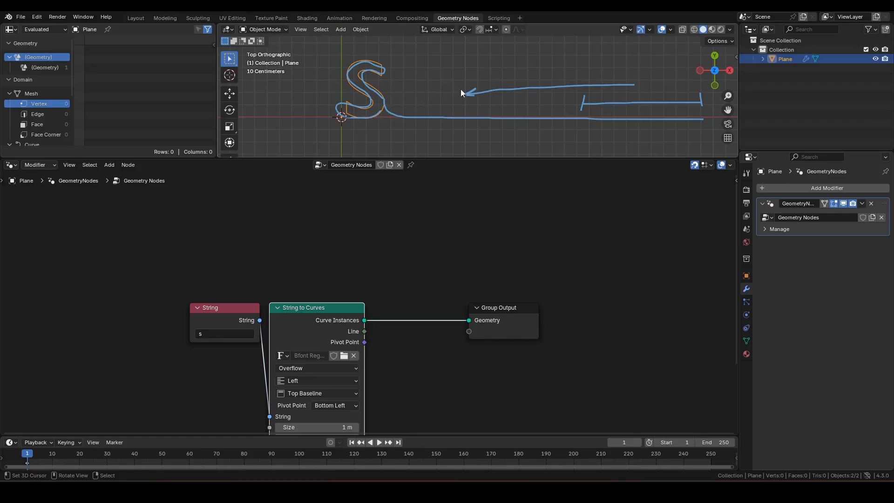
{"action": "middle_click_drag", "start_coordinate": [470, 105], "coordinate": [447, 99], "text": "shift"}
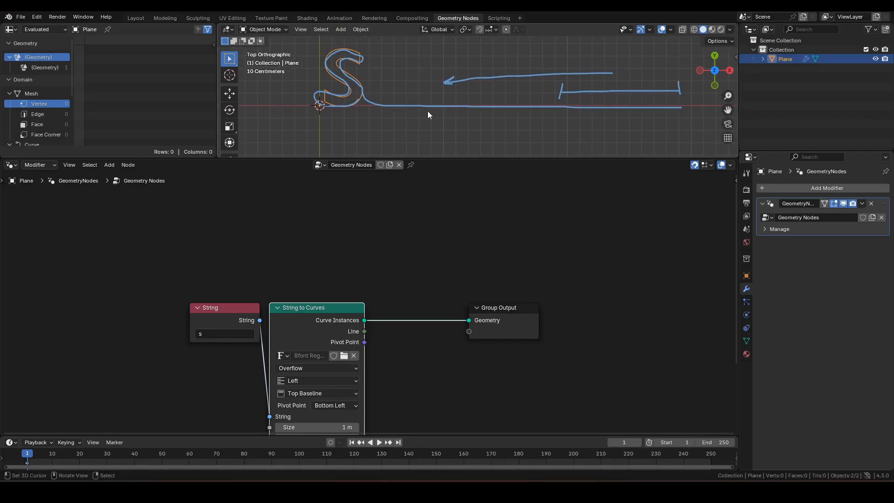
{"action": "key", "text": "q"}
{"action": "left_click", "coordinate": [398, 119]}
Move the Group Output node far to the right of String to Curves to make room for more nodes.
{"action": "middle_click_drag", "start_coordinate": [469, 257], "coordinate": [403, 201]}
{"action": "left_click_drag", "start_coordinate": [523, 289], "coordinate": [327, 217]}
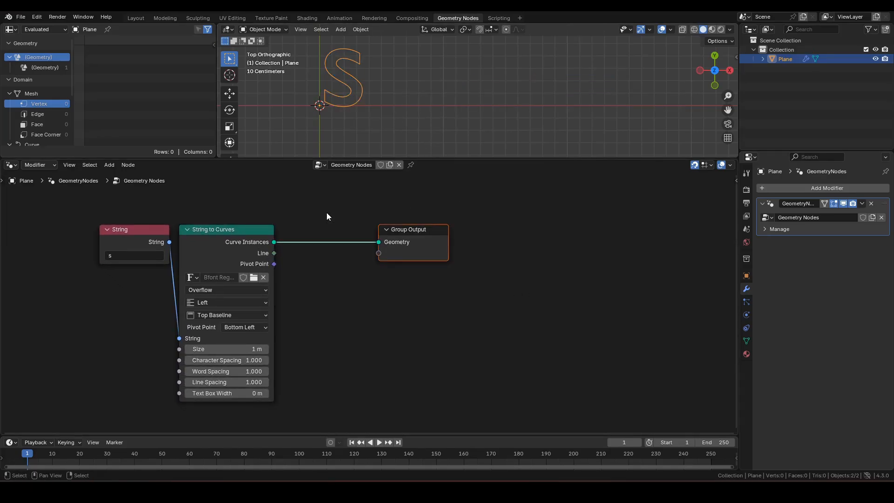
{"action": "key", "text": "g"}
{"action": "left_click", "coordinate": [615, 218]}
{"action": "middle_click_drag", "start_coordinate": [475, 258], "coordinate": [418, 250]}
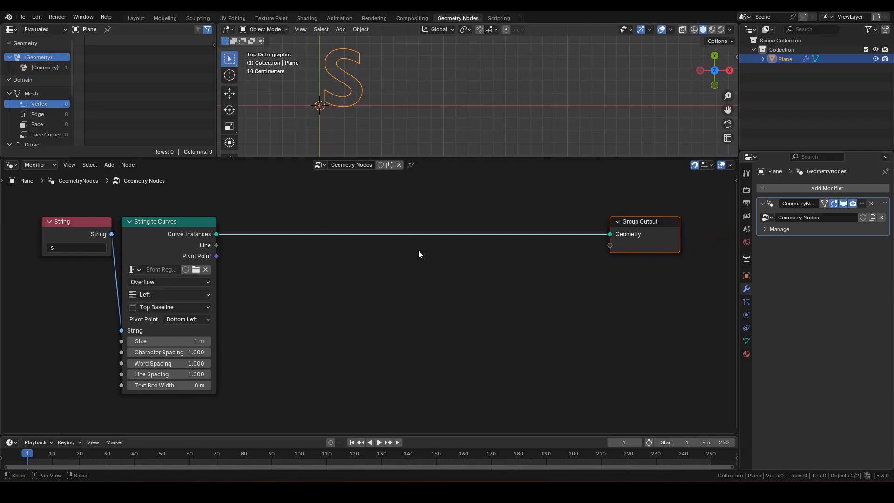
Insert a Resample Curve node on the link between String to Curves and Group Output.
{"action": "key", "text": "F3"}
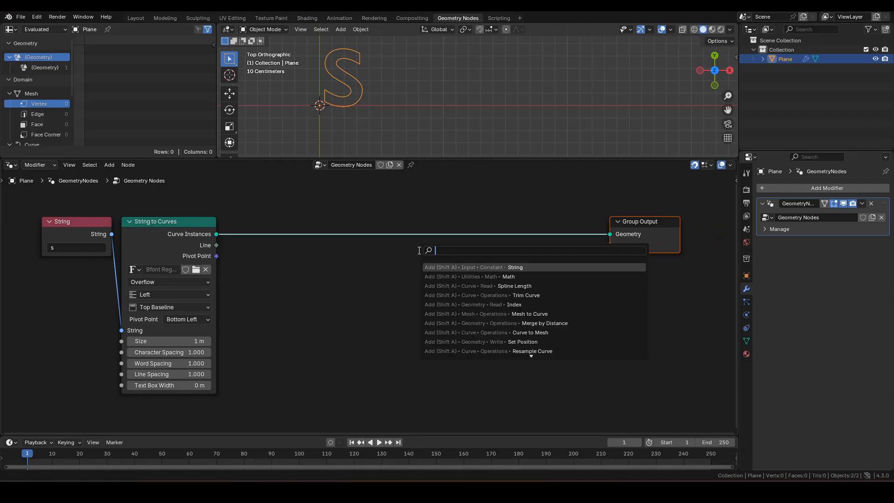
{"action": "type", "text": "resample"}
{"action": "key", "text": "Return"}
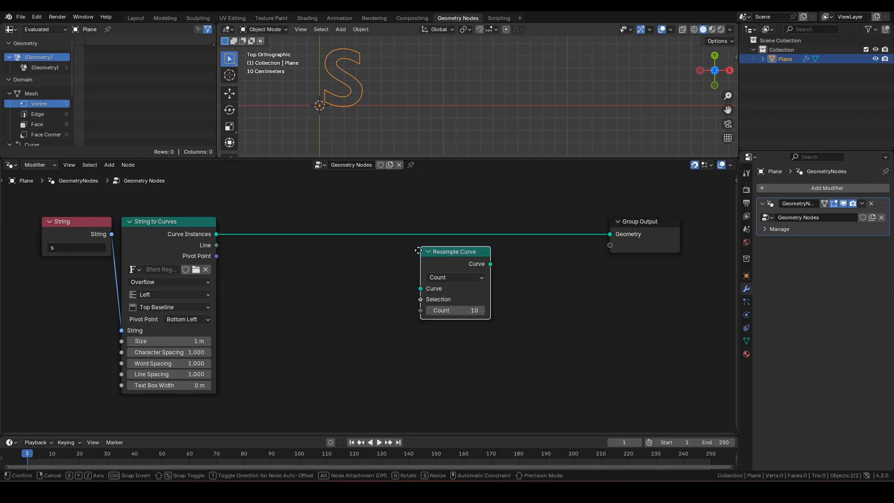
{"action": "left_click", "coordinate": [228, 220]}
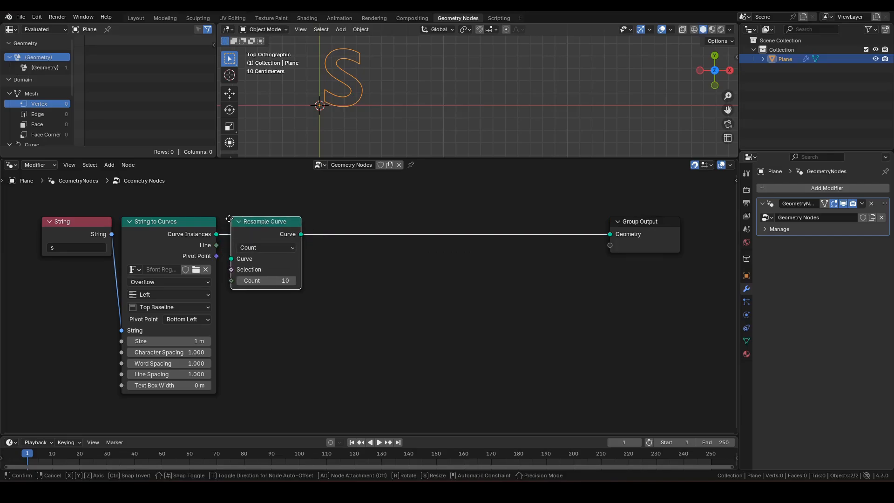
Switch the Resample Curve node to Length mode and set its length to 0.01 m.
{"action": "left_click", "coordinate": [259, 247]}
{"action": "left_click", "coordinate": [263, 293]}
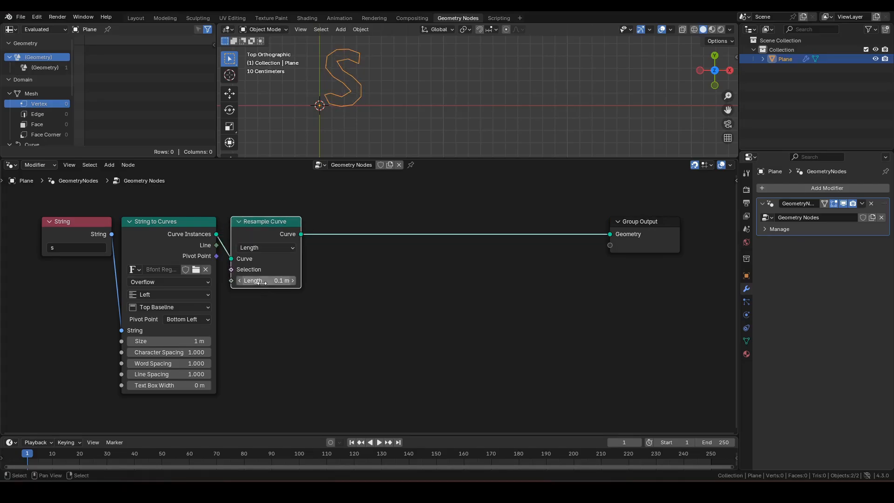
{"action": "left_click", "coordinate": [262, 281]}
{"action": "type", "text": "0.01"}
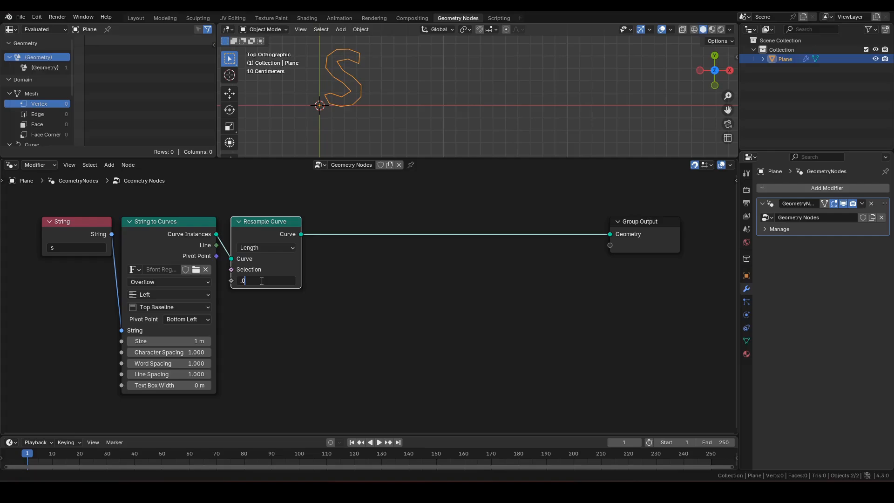
{"action": "key", "text": "Return"}
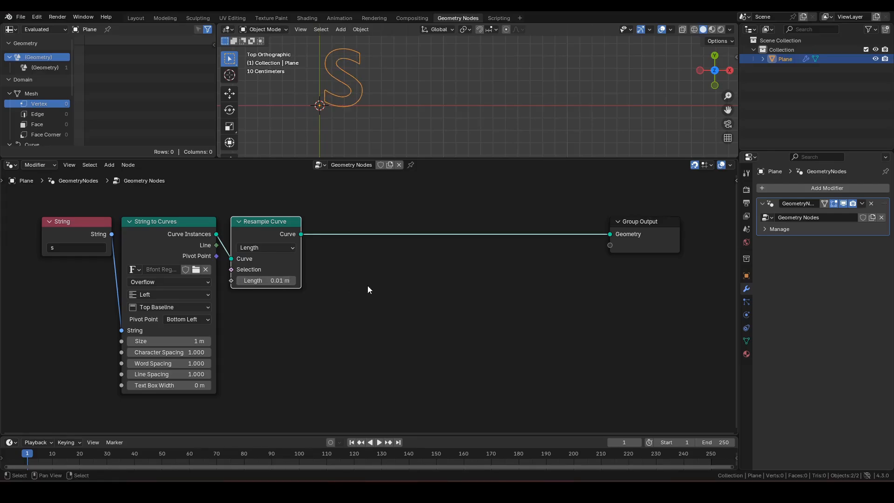
Insert a Set Spline Cyclic node after Resample Curve, leaving Cyclic off so the letter outline is open.
{"action": "key", "text": "F3"}
{"action": "type", "text": "ssc"}
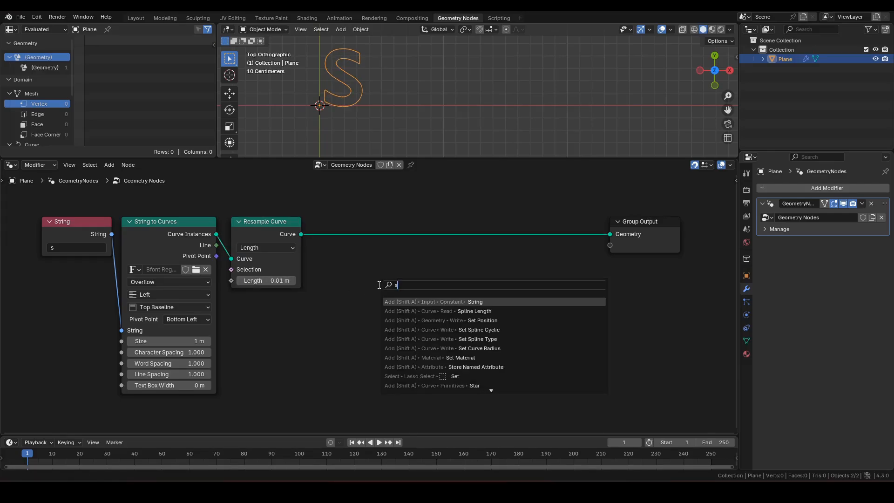
{"action": "key", "text": "Down"}
{"action": "key", "text": "Down"}
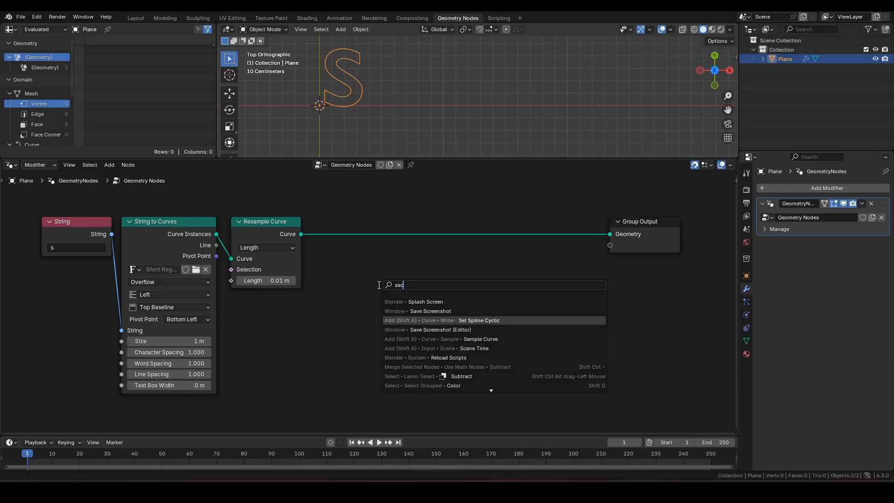
{"action": "key", "text": "Return"}
{"action": "left_click", "coordinate": [315, 225]}
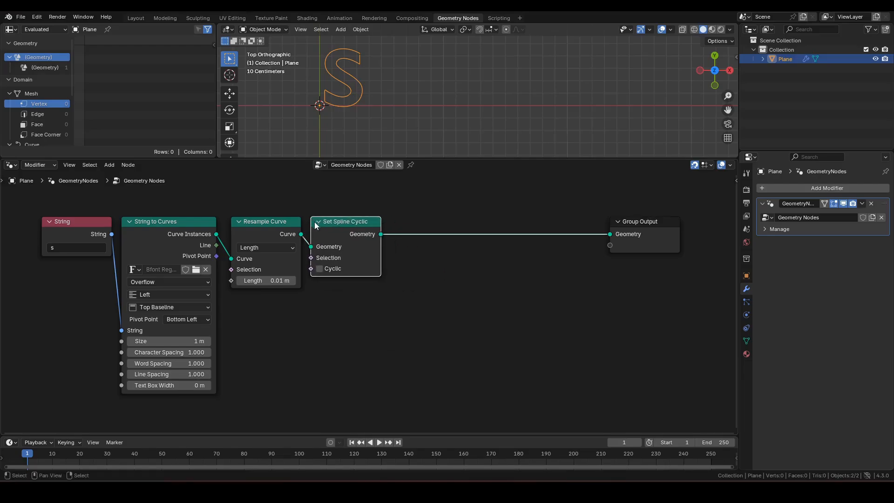
Mark the open gap at the upper end of the S with an annotation and remove the annotation layer.
{"action": "scroll", "coordinate": [423, 104], "scroll_direction": "up", "scroll_amount": 4}
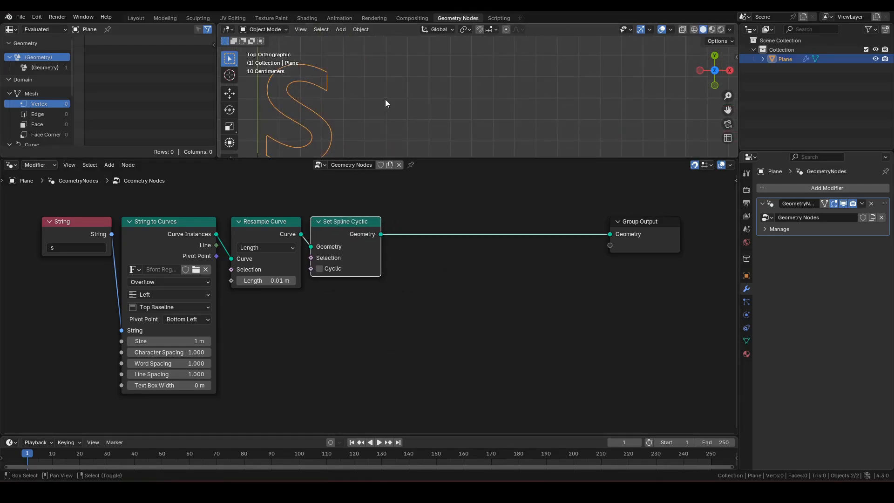
{"action": "middle_click_drag", "start_coordinate": [385, 100], "coordinate": [428, 110], "text": "shift"}
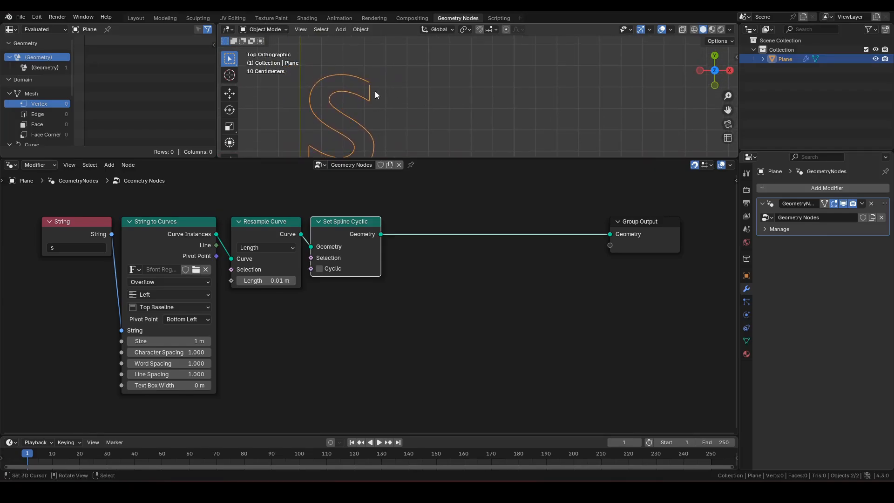
{"action": "mouse_move", "coordinate": [375, 90]}
{"action": "left_mouse_down"}
{"action": "mouse_move", "coordinate": [360, 78]}
{"action": "mouse_move", "coordinate": [378, 80]}
{"action": "mouse_move", "coordinate": [369, 94]}
{"action": "left_mouse_up"}
{"action": "key", "text": "Delete"}
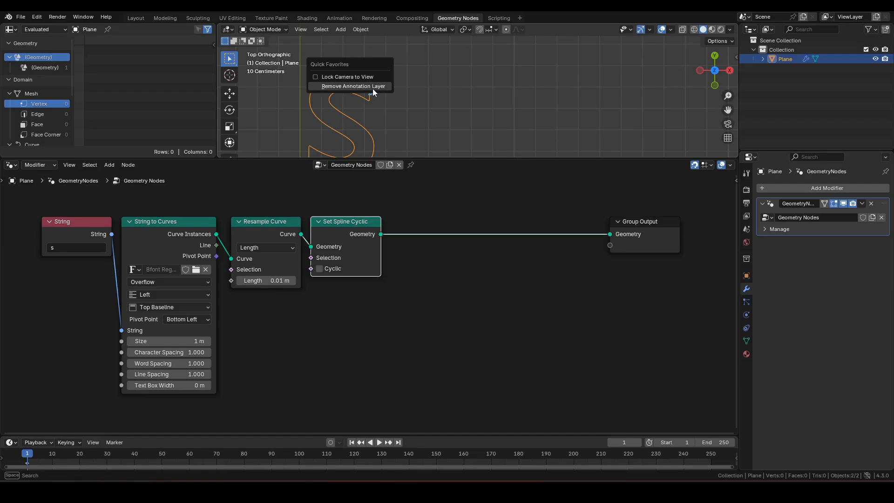
{"action": "left_click", "coordinate": [372, 88]}
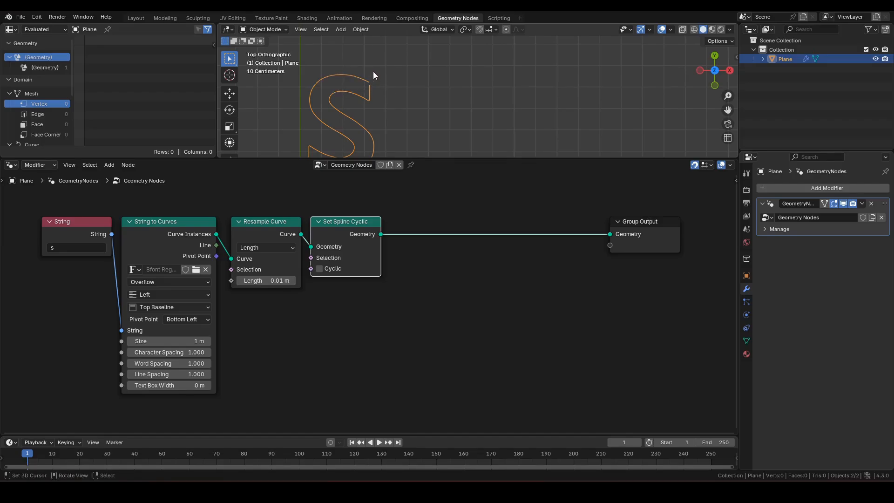
Annotate the gap's end points as 0 and 202, and draw a long horizontal line rightward from point 0.
{"action": "left_click_drag", "start_coordinate": [373, 71], "coordinate": [373, 70]}
{"action": "left_click_drag", "start_coordinate": [370, 92], "coordinate": [394, 99]}
{"action": "mouse_move", "coordinate": [395, 84]}
{"action": "middle_mouse_down", "text": "shift"}
{"action": "mouse_move", "coordinate": [398, 64]}
{"action": "mouse_move", "coordinate": [395, 70]}
{"action": "middle_mouse_up", "text": "shift"}
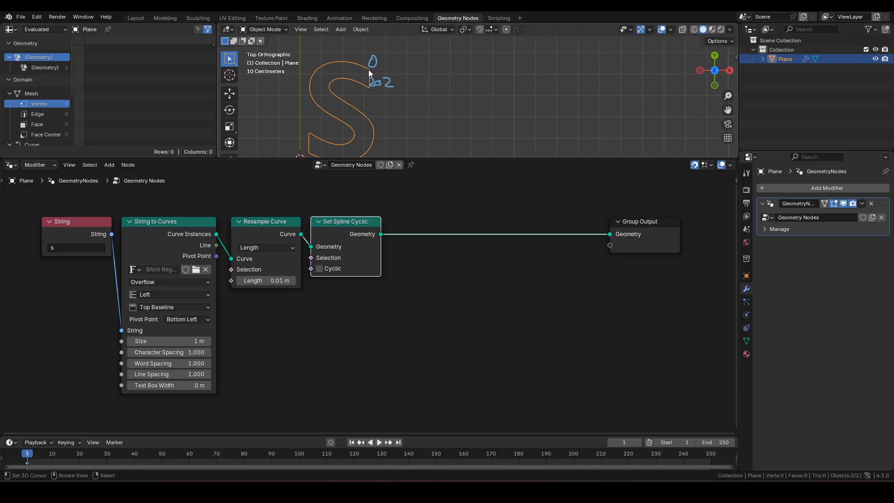
{"action": "left_click_drag", "start_coordinate": [369, 70], "coordinate": [678, 75]}
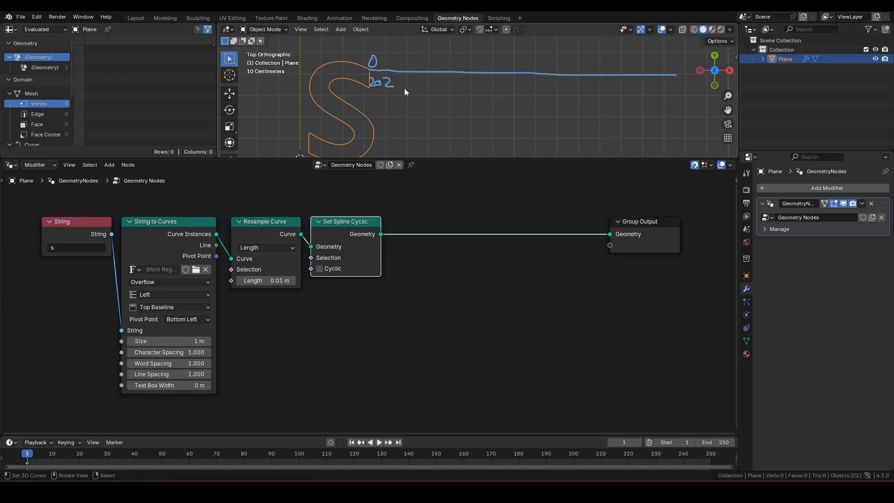
Clear the existing annotations, trace the S outline from its upper end round to the lower curve, and remove that annotation layer.
{"action": "key", "text": "q"}
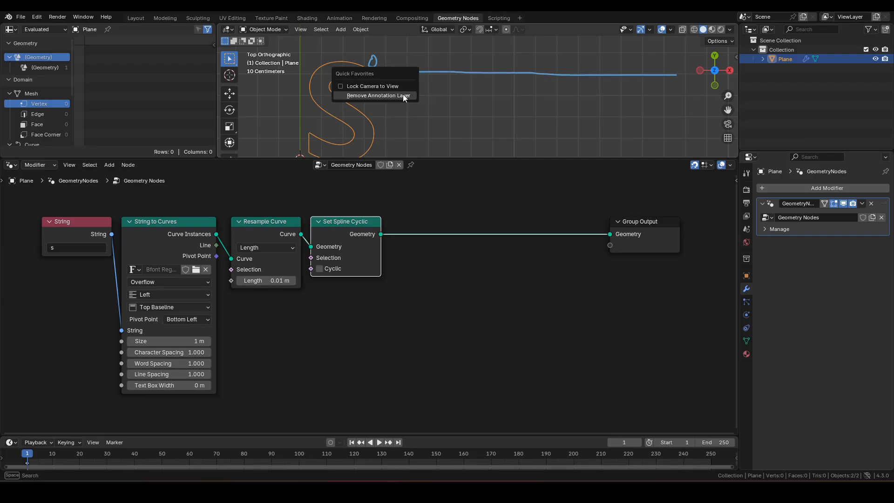
{"action": "left_click", "coordinate": [403, 95]}
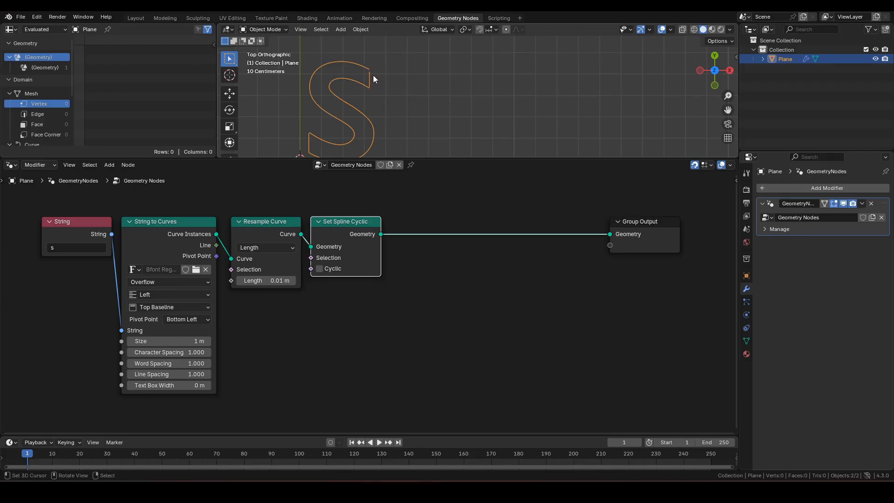
{"action": "mouse_move", "coordinate": [370, 73]}
{"action": "left_mouse_down"}
{"action": "mouse_move", "coordinate": [373, 65]}
{"action": "mouse_move", "coordinate": [328, 60]}
{"action": "mouse_move", "coordinate": [324, 134]}
{"action": "mouse_move", "coordinate": [333, 155]}
{"action": "mouse_move", "coordinate": [370, 141]}
{"action": "mouse_move", "coordinate": [382, 148]}
{"action": "mouse_move", "coordinate": [371, 122]}
{"action": "mouse_move", "coordinate": [375, 146]}
{"action": "left_mouse_up"}
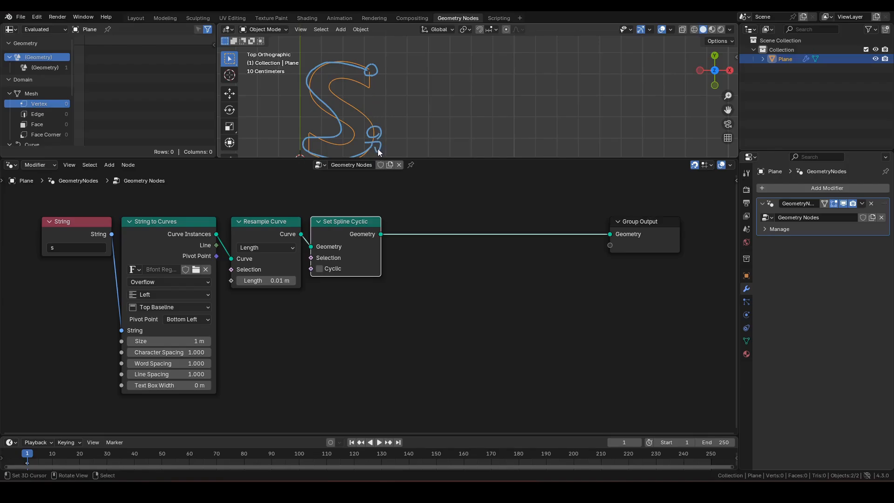
{"action": "key", "text": "q"}
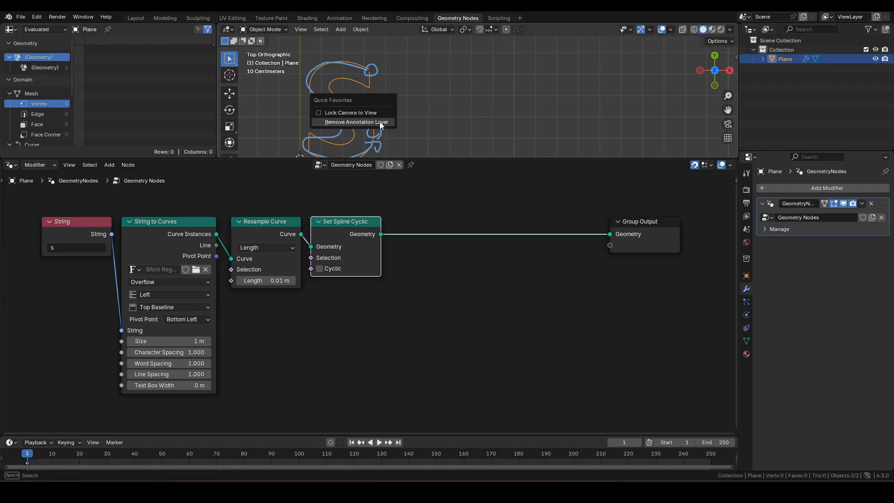
{"action": "left_click", "coordinate": [378, 124]}
Change the String node's text to "w", then mark the open gap at the W's middle peak with an annotation and remove it.
{"action": "left_click", "coordinate": [81, 248]}
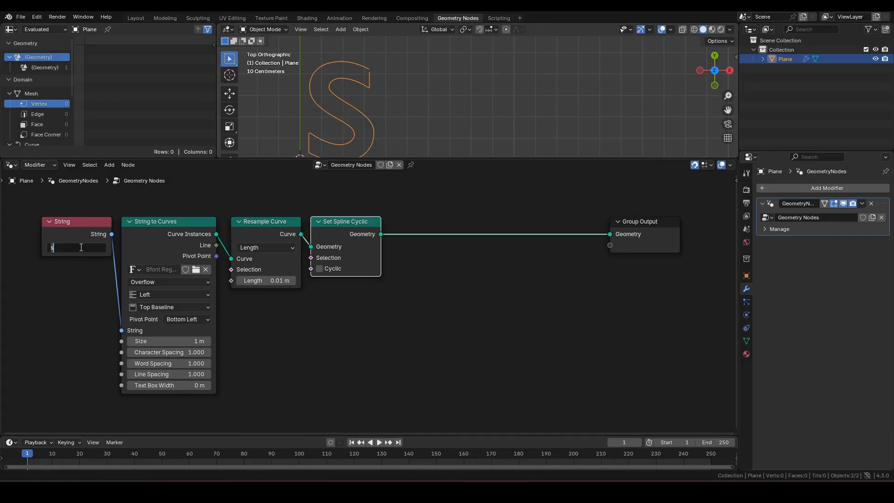
{"action": "type", "text": "w"}
{"action": "key", "text": "Return"}
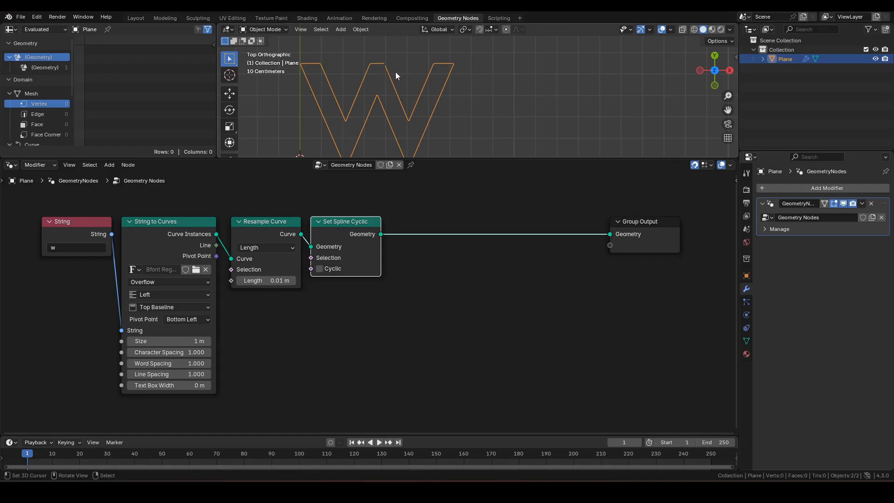
{"action": "mouse_move", "coordinate": [390, 70]}
{"action": "left_mouse_down"}
{"action": "mouse_move", "coordinate": [377, 60]}
{"action": "mouse_move", "coordinate": [394, 63]}
{"action": "mouse_move", "coordinate": [385, 80]}
{"action": "left_mouse_up"}
{"action": "key", "text": "q"}
{"action": "left_click", "coordinate": [380, 68]}
Mark the W's upper-right corner with an annotation and remove the annotation layer.
{"action": "middle_click_drag", "start_coordinate": [442, 73], "coordinate": [366, 64], "text": "shift"}
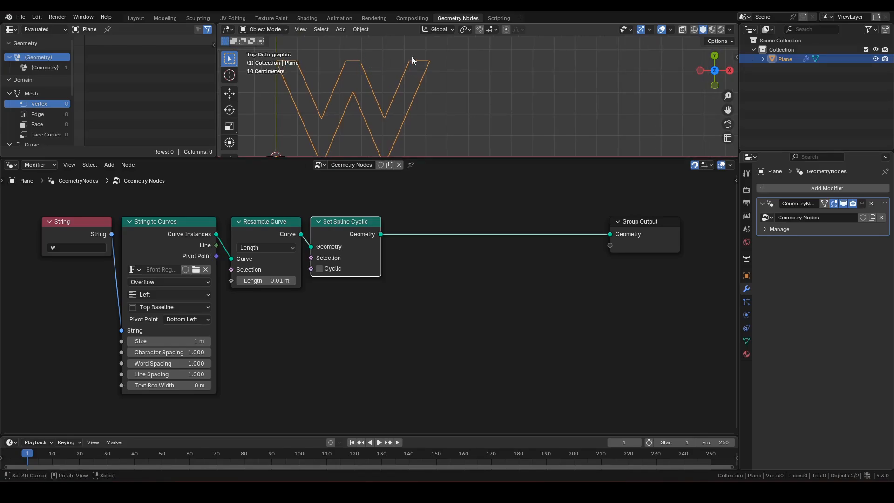
{"action": "left_click_drag", "start_coordinate": [434, 63], "coordinate": [426, 65]}
{"action": "key", "text": "q"}
{"action": "left_click", "coordinate": [414, 77]}
Set the String node's text back to "s".
{"action": "left_click", "coordinate": [75, 250]}
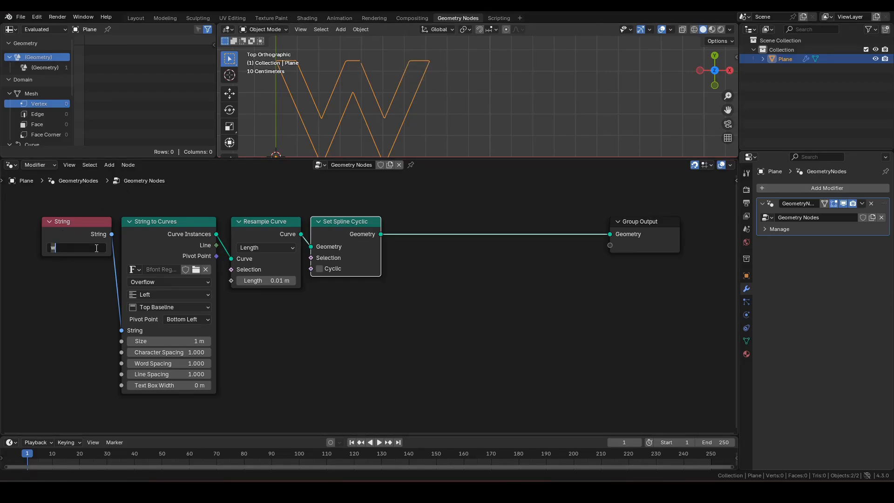
{"action": "type", "text": "s"}
{"action": "key", "text": "Return"}
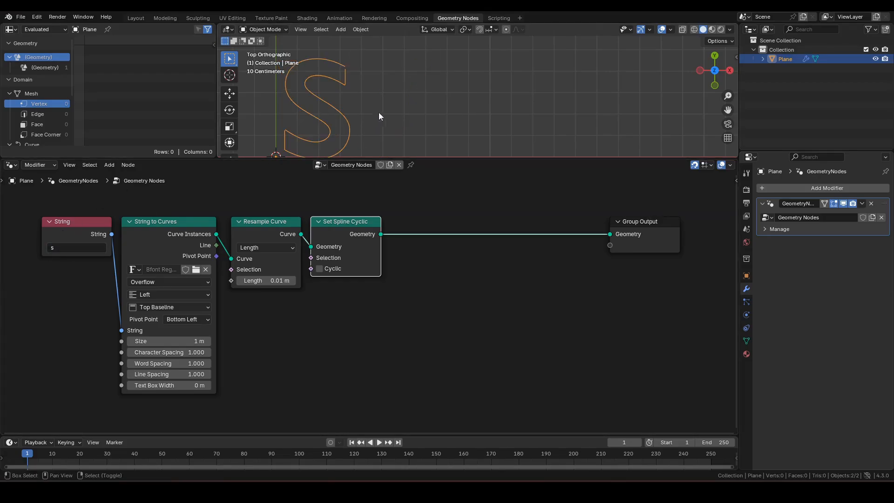
Move Group Output farther along and insert a Realize Instances node after Set Spline Cyclic.
{"action": "middle_click_drag", "start_coordinate": [378, 112], "coordinate": [406, 104], "text": "shift"}
{"action": "middle_click_drag", "start_coordinate": [482, 233], "coordinate": [318, 233]}
{"action": "left_click", "coordinate": [477, 225]}
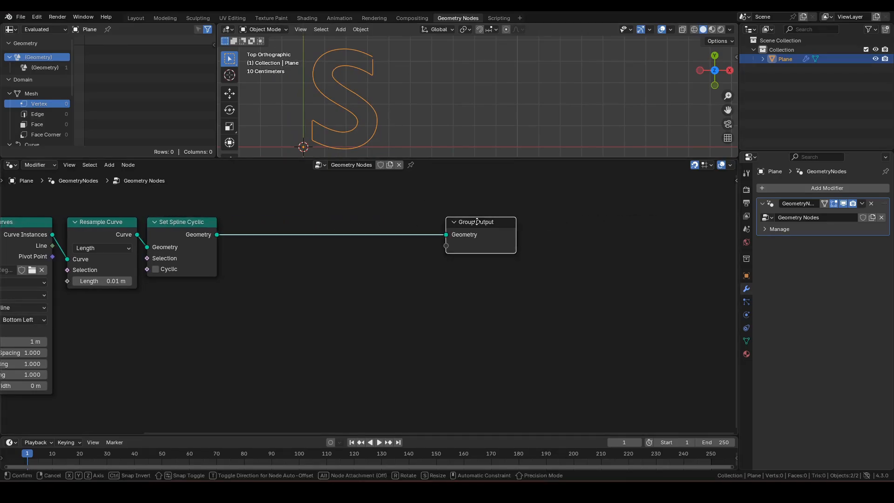
{"action": "left_click_drag", "start_coordinate": [477, 221], "coordinate": [586, 221]}
{"action": "key", "text": "F3"}
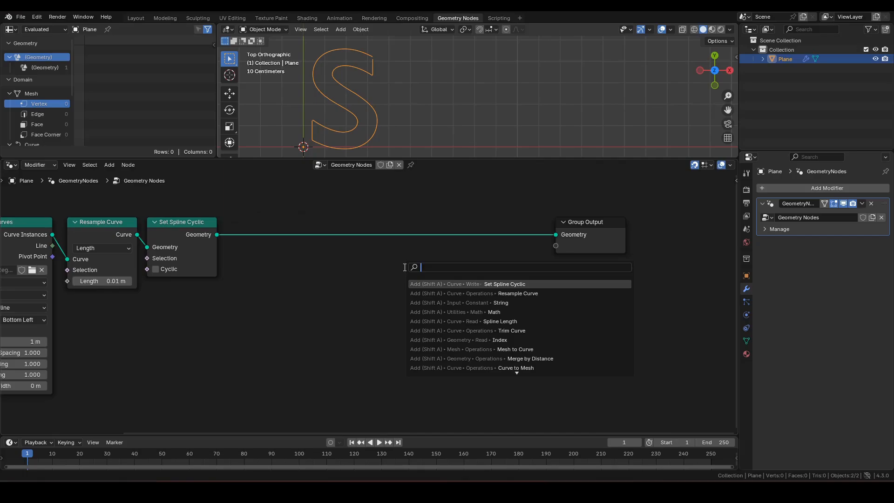
{"action": "type", "text": "real"}
{"action": "key", "text": "Return"}
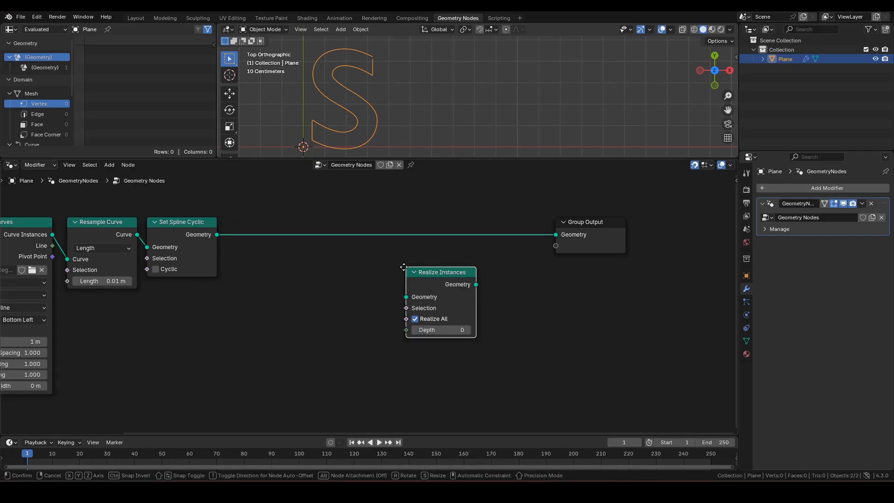
{"action": "left_click", "coordinate": [224, 217]}
Add an Attribute Statistic node fed by the Realize Instances geometry and place it below the main link.
{"action": "left_click_drag", "start_coordinate": [296, 234], "coordinate": [321, 270]}
{"action": "type", "text": "as"}
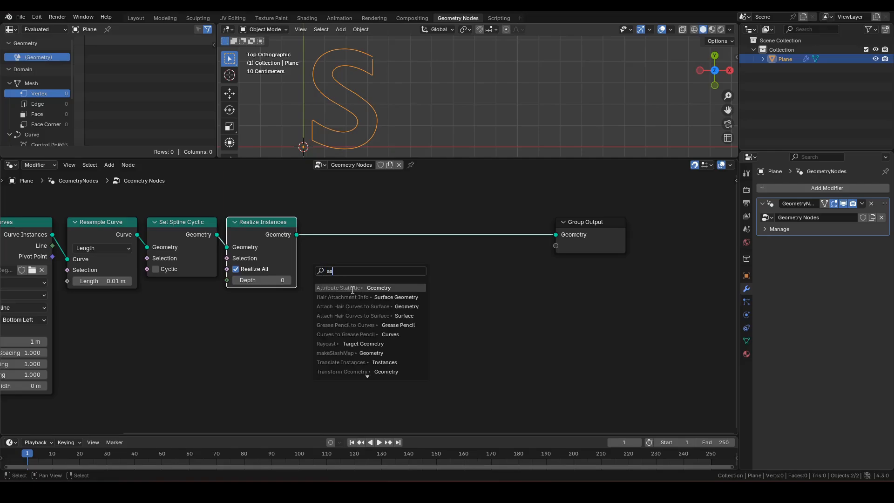
{"action": "left_click", "coordinate": [353, 288]}
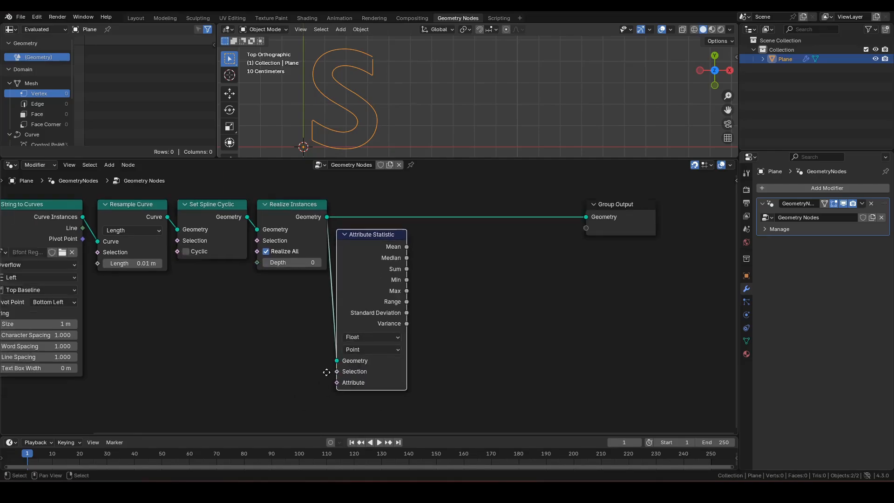
Add Position and Separate XYZ nodes, and connect the position's X component to the Attribute Statistic's Attribute input.
{"action": "key", "text": "shift+a"}
{"action": "type", "text": "pos"}
{"action": "key", "text": "Return"}
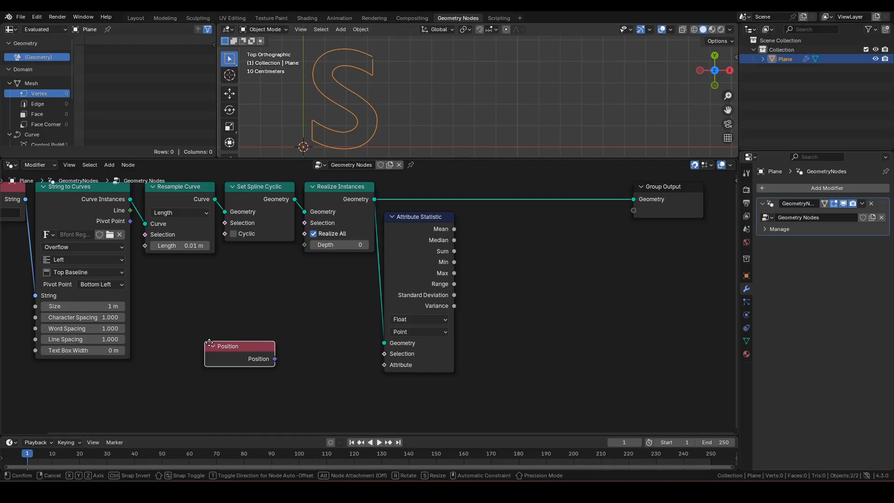
{"action": "left_click", "coordinate": [260, 318]}
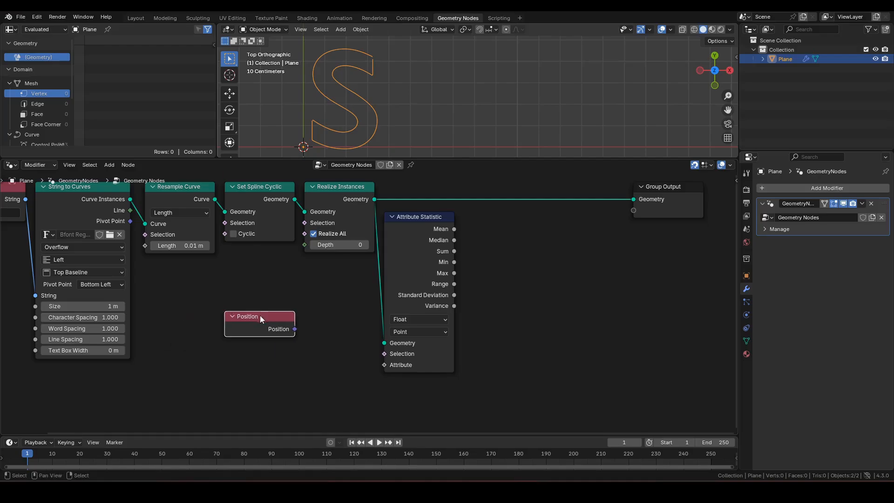
{"action": "left_click_drag", "start_coordinate": [294, 328], "coordinate": [319, 345]}
{"action": "type", "text": "sx"}
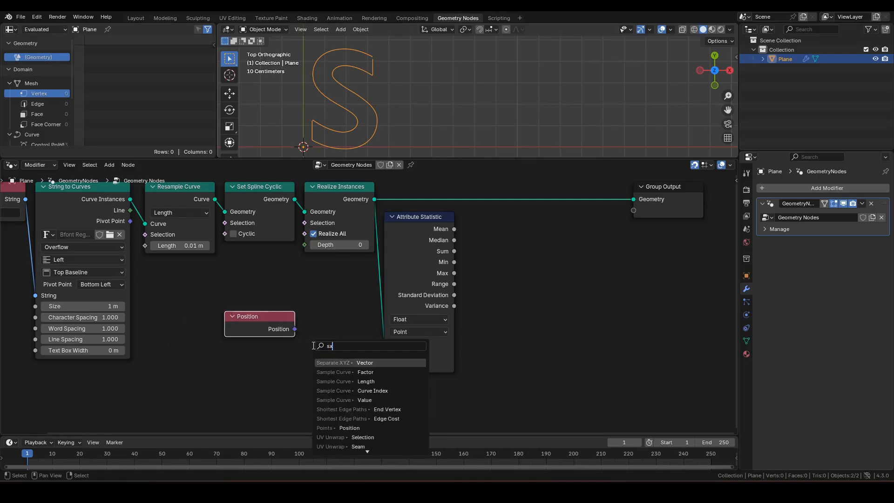
{"action": "left_click", "coordinate": [346, 363]}
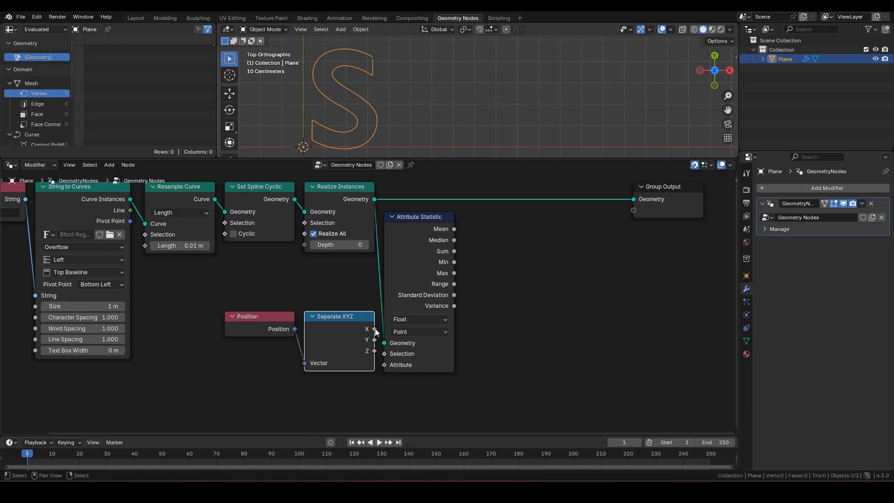
{"action": "left_click_drag", "start_coordinate": [374, 328], "coordinate": [383, 367]}
Add a Compare node set to Equal that checks the Attribute Statistic's Max against the Separate XYZ X value.
{"action": "middle_click_drag", "start_coordinate": [471, 294], "coordinate": [437, 296]}
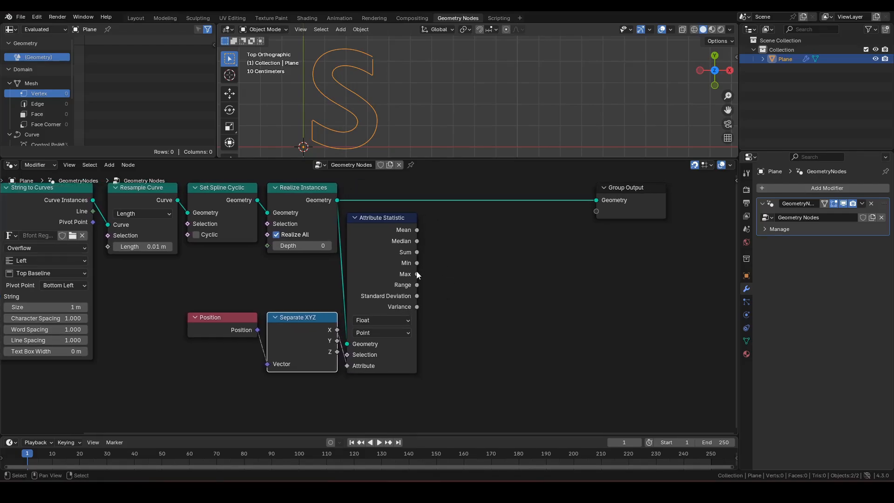
{"action": "left_click_drag", "start_coordinate": [417, 275], "coordinate": [449, 261]}
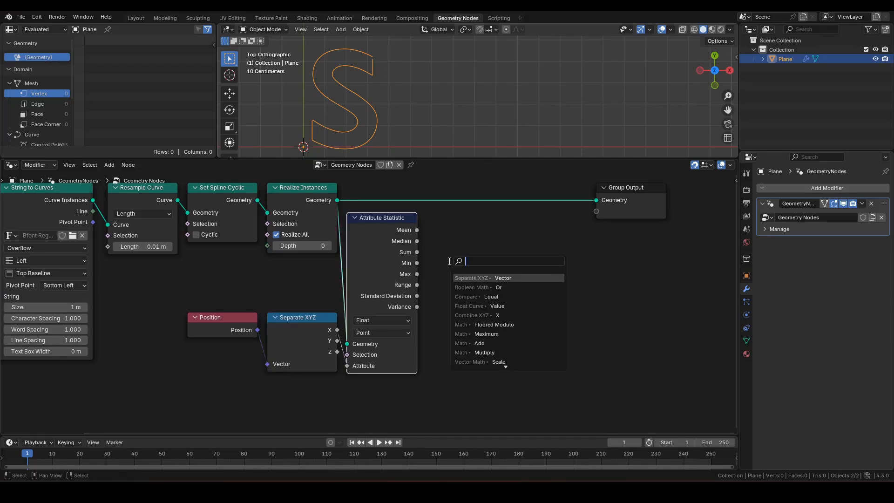
{"action": "type", "text": "e"}
{"action": "key", "text": "Return"}
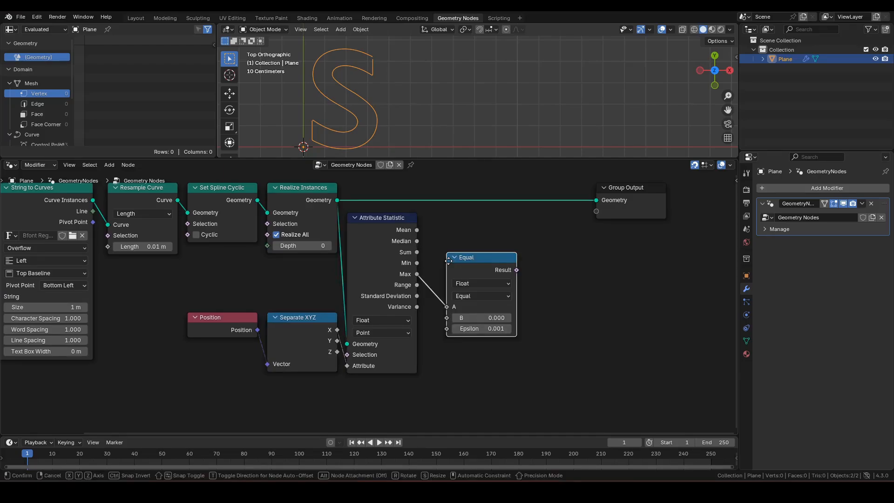
{"action": "left_click", "coordinate": [444, 238]}
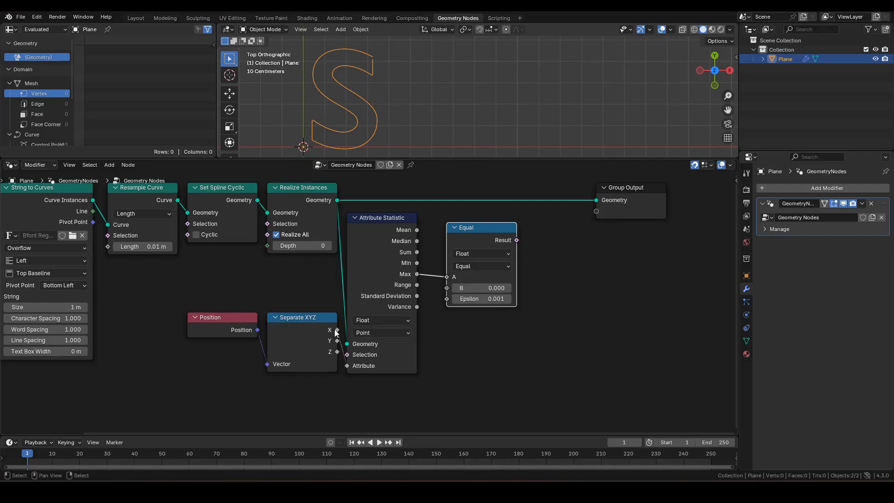
{"action": "left_click_drag", "start_coordinate": [337, 329], "coordinate": [444, 288]}
{"action": "left_click_drag", "start_coordinate": [481, 246], "coordinate": [461, 235]}
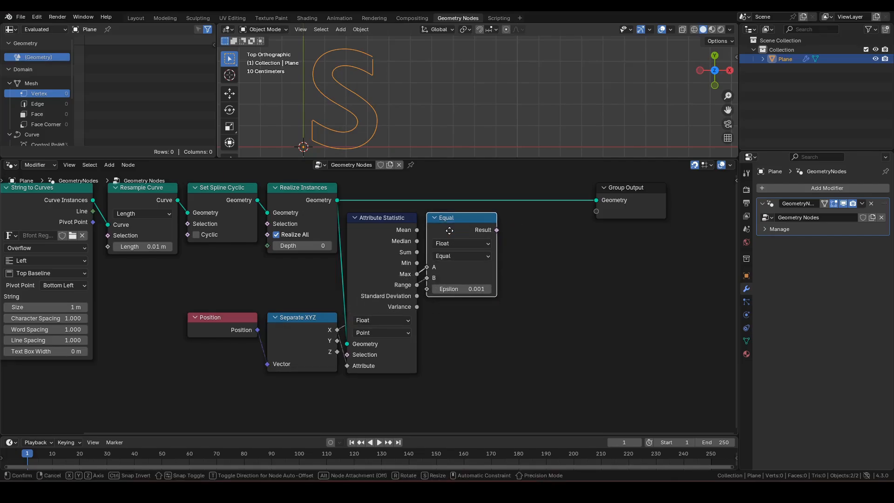
Hide the unused sockets on Attribute Statistic and Separate XYZ, and stack Separate XYZ and Position beneath Attribute Statistic.
{"action": "left_click", "coordinate": [382, 227]}
{"action": "key", "text": "ctrl+h"}
{"action": "key", "text": "ctrl+h"}
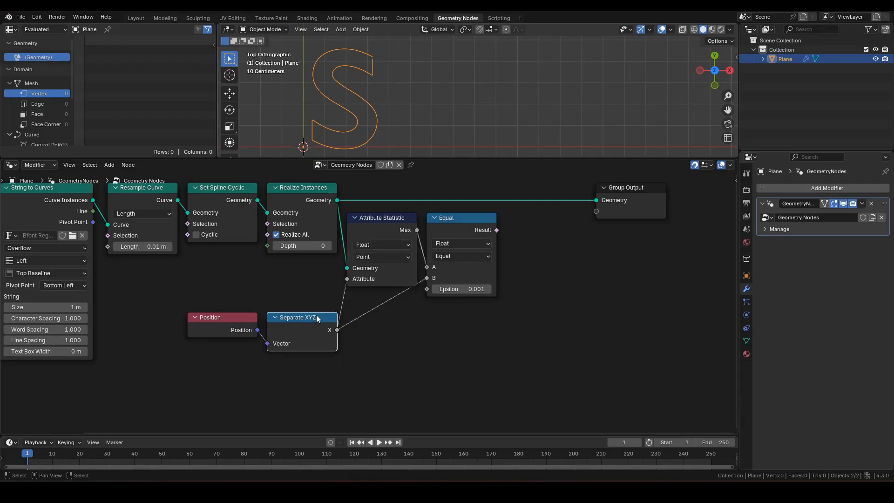
{"action": "left_click_drag", "start_coordinate": [316, 315], "coordinate": [388, 295]}
{"action": "left_click_drag", "start_coordinate": [225, 321], "coordinate": [373, 347]}
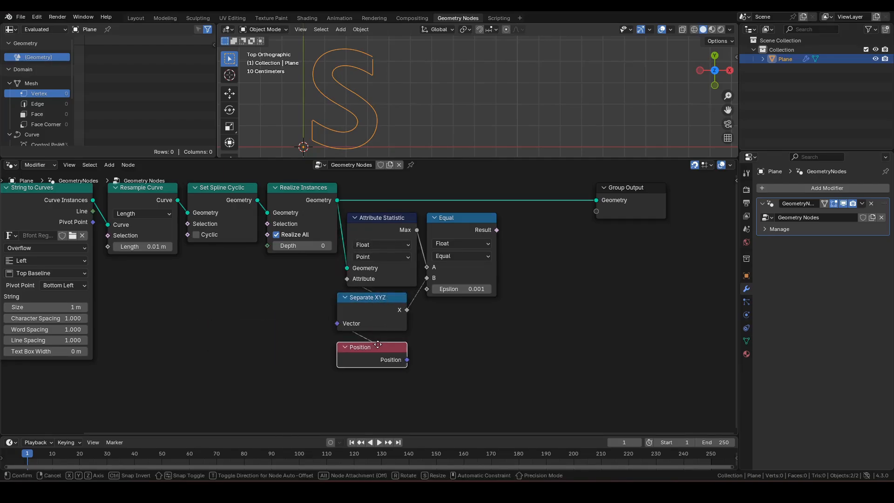
{"action": "left_click", "coordinate": [358, 295], "text": "shift"}
{"action": "left_click_drag", "start_coordinate": [362, 297], "coordinate": [378, 295]}
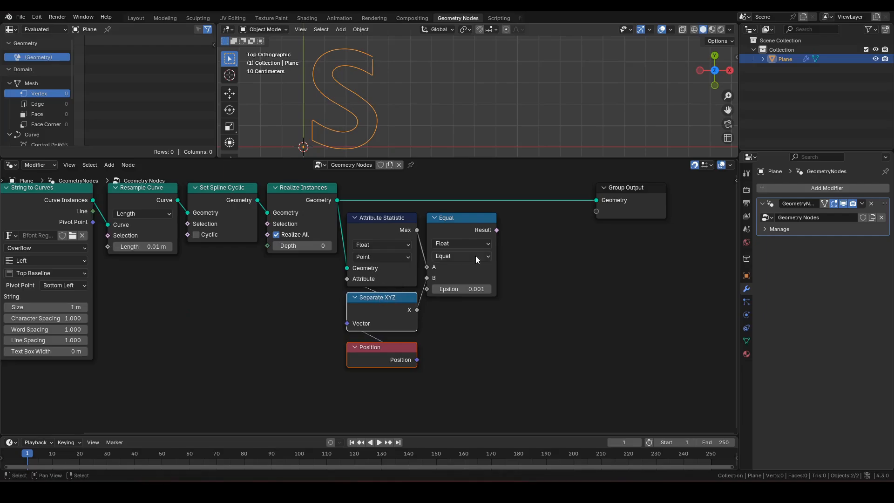
Preview the Equal result on the realized geometry with a Viewer node placed beside the Equal node.
{"action": "left_click", "coordinate": [314, 191], "text": "ctrl+shift"}
{"action": "left_click", "coordinate": [481, 219], "text": "ctrl+shift"}
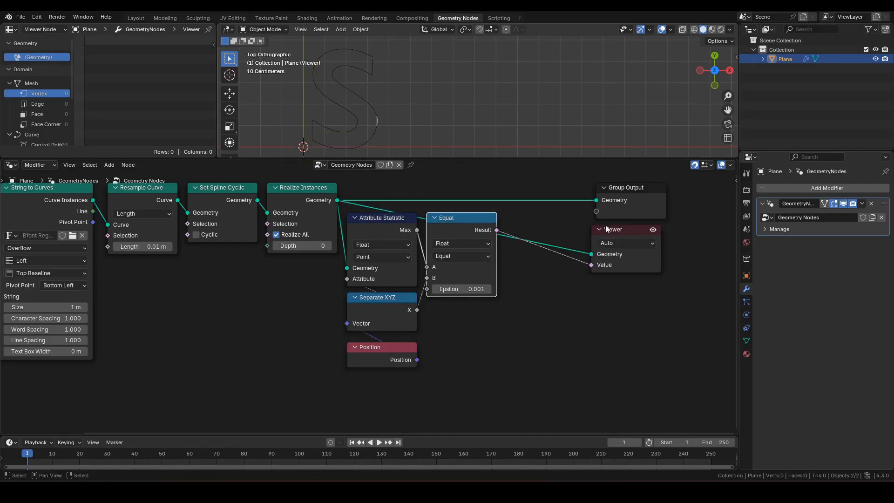
{"action": "left_click_drag", "start_coordinate": [620, 231], "coordinate": [565, 229]}
Circle the highlighted segment on the S's lower-right curve with an annotation and remove the annotation layer.
{"action": "scroll", "coordinate": [364, 112], "scroll_direction": "up", "scroll_amount": 4}
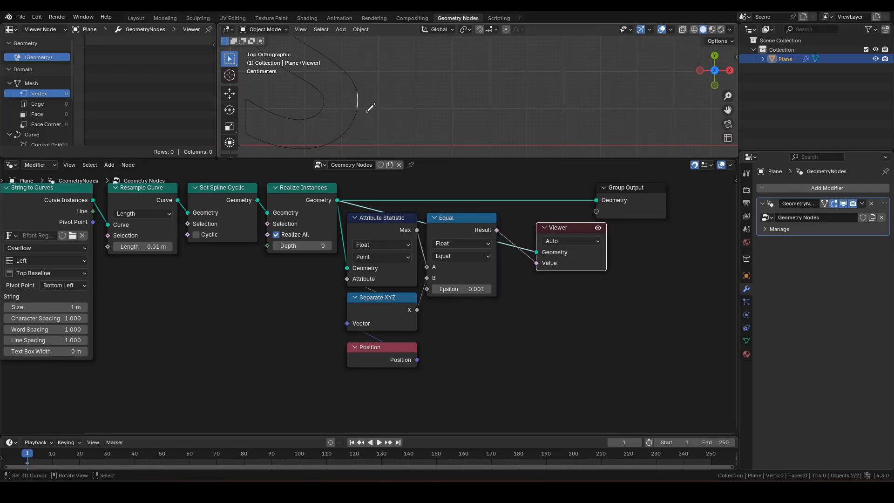
{"action": "mouse_move", "coordinate": [366, 111]}
{"action": "left_mouse_down"}
{"action": "mouse_move", "coordinate": [358, 83]}
{"action": "mouse_move", "coordinate": [373, 112]}
{"action": "mouse_move", "coordinate": [363, 117]}
{"action": "left_mouse_up"}
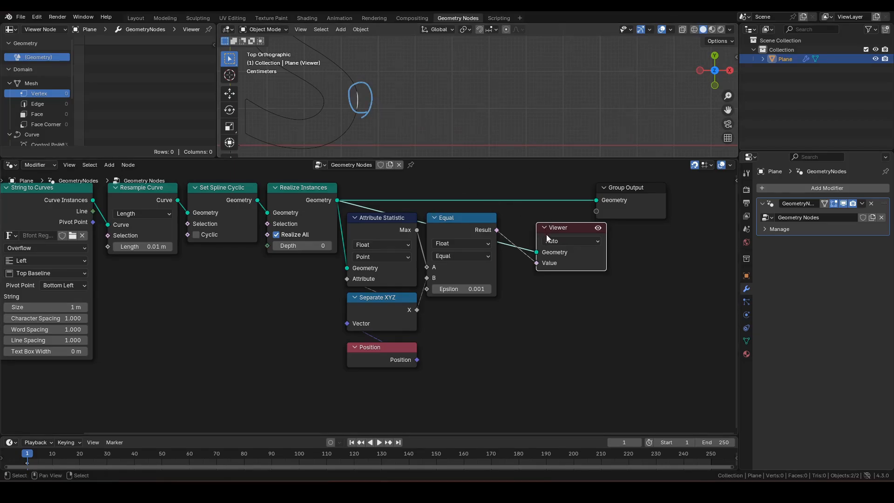
{"action": "key", "text": "q"}
{"action": "left_click", "coordinate": [363, 100]}
{"action": "middle_click_drag", "start_coordinate": [437, 92], "coordinate": [463, 93], "text": "shift"}
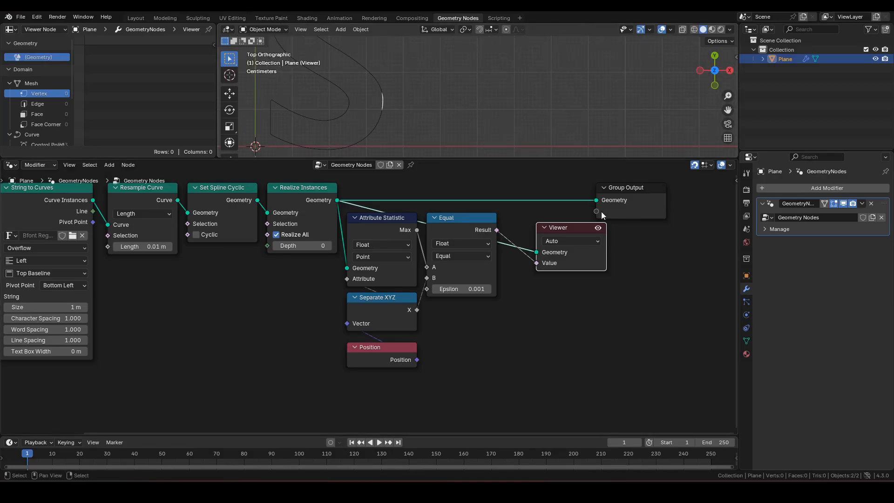
Move Group Output farther along the X axis and delete the Viewer node.
{"action": "middle_click_drag", "start_coordinate": [647, 250], "coordinate": [508, 328]}
{"action": "left_click", "coordinate": [500, 274]}
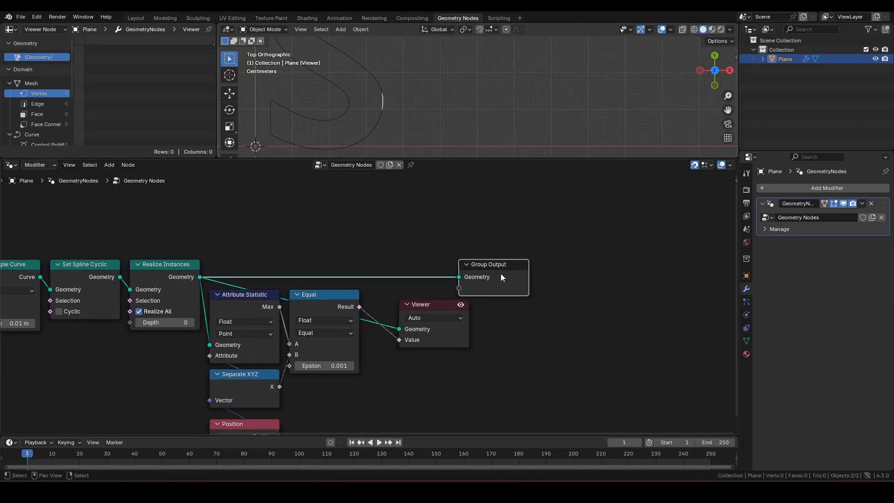
{"action": "key", "text": "g"}
{"action": "key", "text": "x"}
{"action": "left_click", "coordinate": [667, 267]}
{"action": "left_click", "coordinate": [426, 305]}
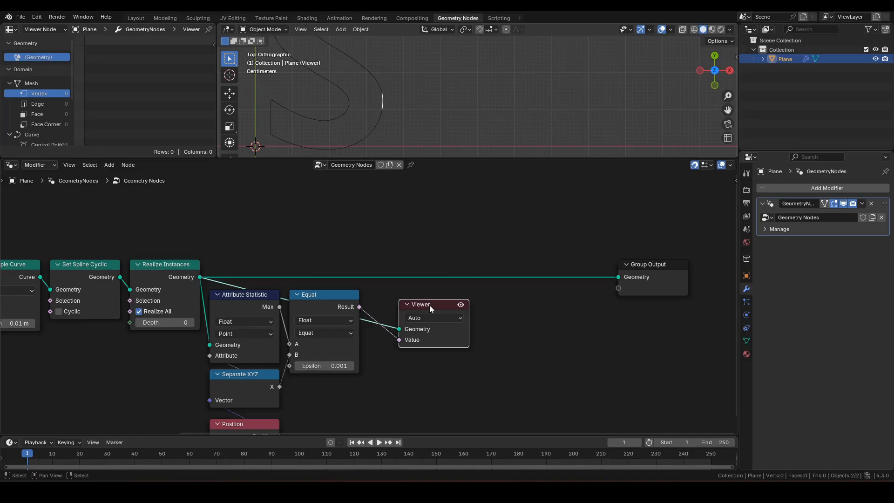
{"action": "key", "text": "x"}
Add a reroute on the Realize Instances output link and feed a second Attribute Statistic node from it.
{"action": "right_click_drag", "start_coordinate": [381, 255], "coordinate": [370, 281], "text": "shift"}
{"action": "left_click_drag", "start_coordinate": [372, 277], "coordinate": [391, 304]}
{"action": "type", "text": "at"}
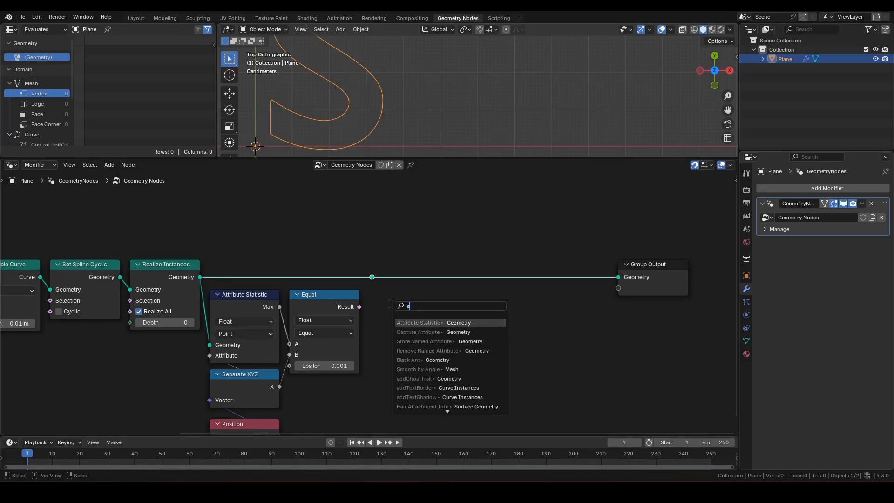
{"action": "left_click", "coordinate": [447, 321]}
{"action": "left_click", "coordinate": [446, 310]}
Add an Index node feeding the Attribute input of the second Attribute Statistic node.
{"action": "middle_click_drag", "start_coordinate": [558, 294], "coordinate": [590, 239]}
{"action": "left_click_drag", "start_coordinate": [390, 251], "coordinate": [376, 374]}
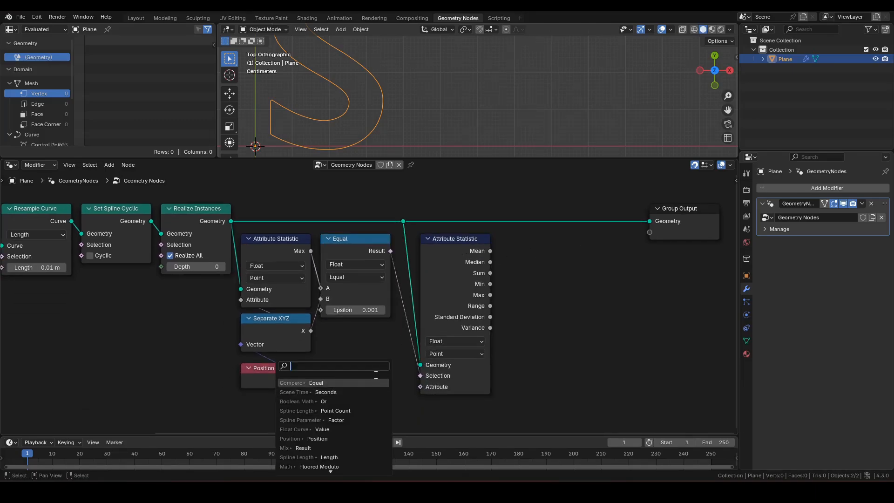
{"action": "type", "text": "index"}
{"action": "key", "text": "Return"}
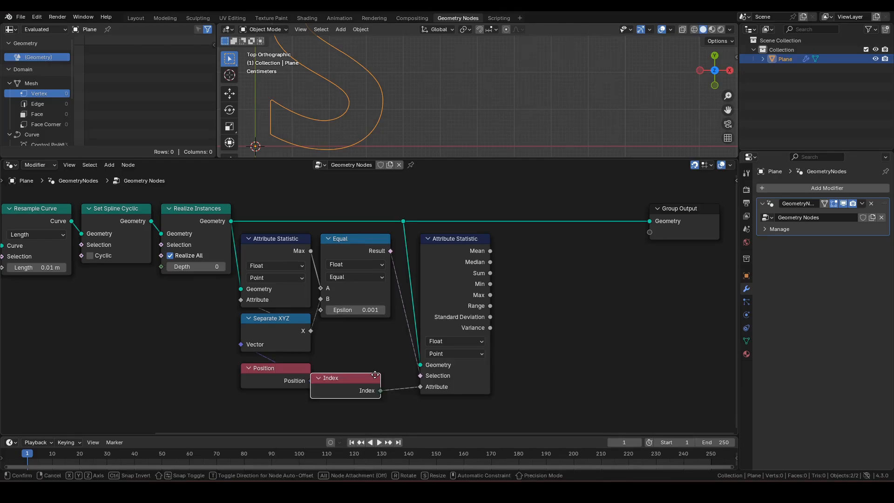
{"action": "left_click", "coordinate": [384, 375]}
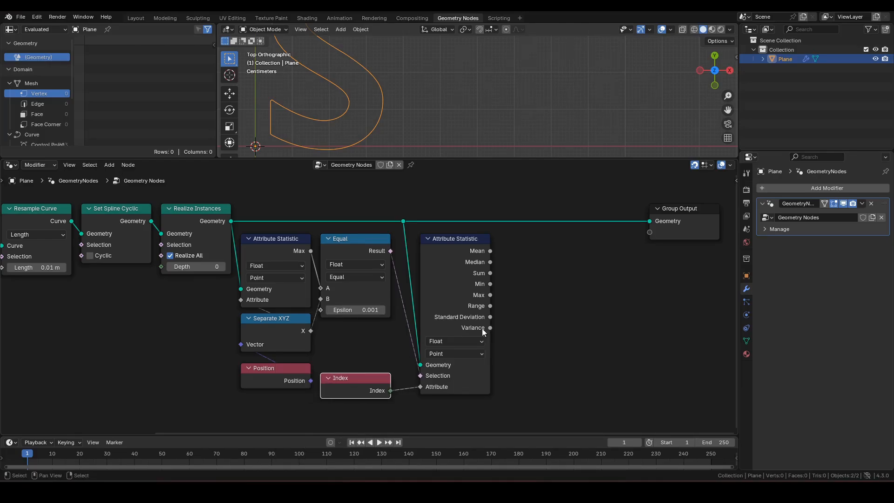
Move the second Attribute Statistic node closer to Equal and place its Index node directly beneath it.
{"action": "left_click_drag", "start_coordinate": [490, 401], "coordinate": [421, 246]}
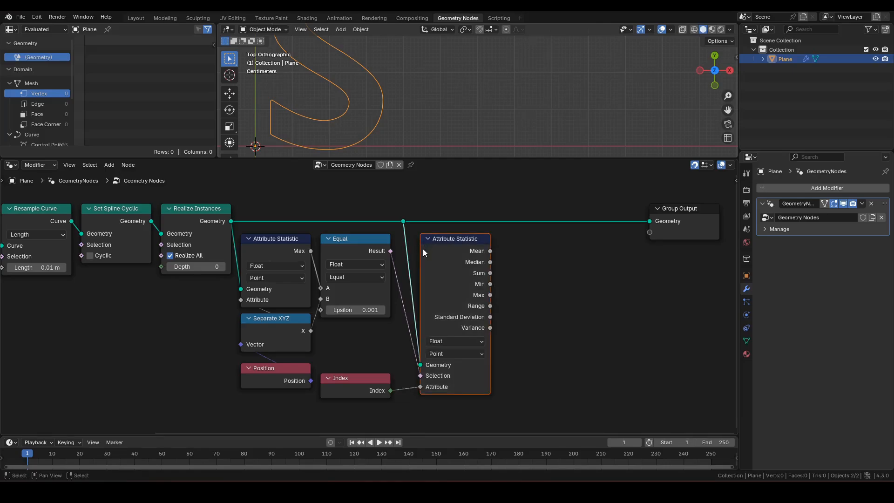
{"action": "key", "text": "g"}
{"action": "left_click", "coordinate": [413, 248]}
{"action": "middle_click_drag", "start_coordinate": [554, 250], "coordinate": [469, 307]}
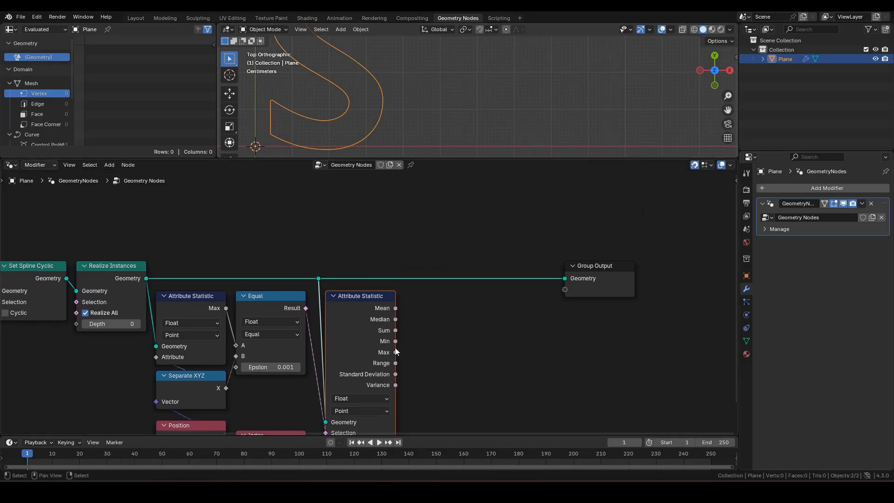
{"action": "left_click_drag", "start_coordinate": [395, 341], "coordinate": [438, 345]}
{"action": "middle_click_drag", "start_coordinate": [457, 330], "coordinate": [479, 238]}
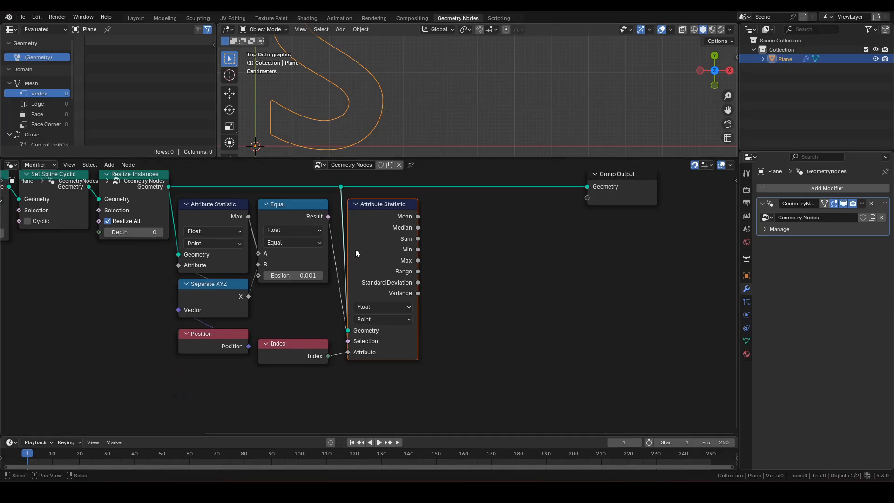
{"action": "left_click_drag", "start_coordinate": [311, 341], "coordinate": [403, 370]}
Move Group Output farther away and insert a Set Position node on the geometry link just before it.
{"action": "middle_click_drag", "start_coordinate": [467, 261], "coordinate": [373, 326]}
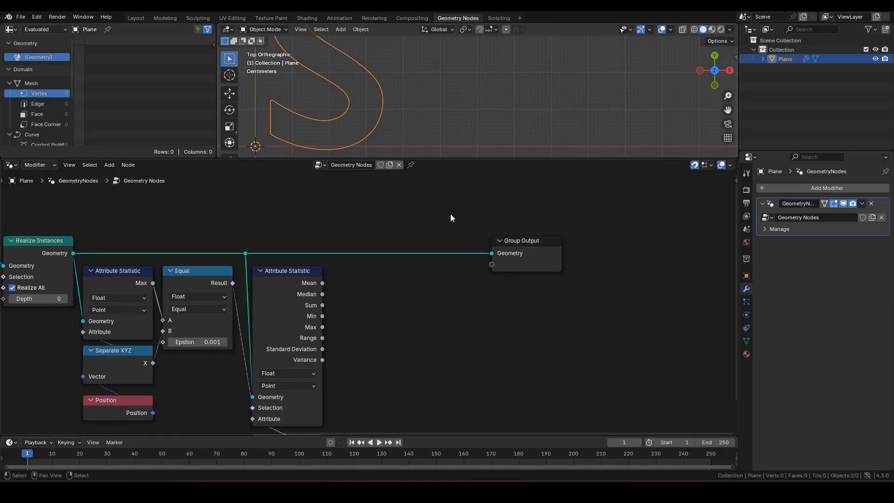
{"action": "left_click_drag", "start_coordinate": [451, 214], "coordinate": [557, 287]}
{"action": "key", "text": "g"}
{"action": "left_click", "coordinate": [540, 281]}
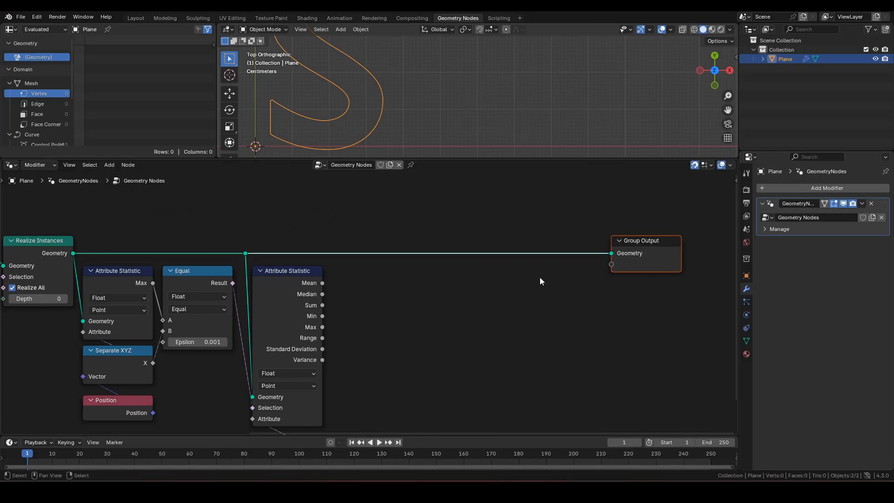
{"action": "key", "text": "F3"}
{"action": "type", "text": "se"}
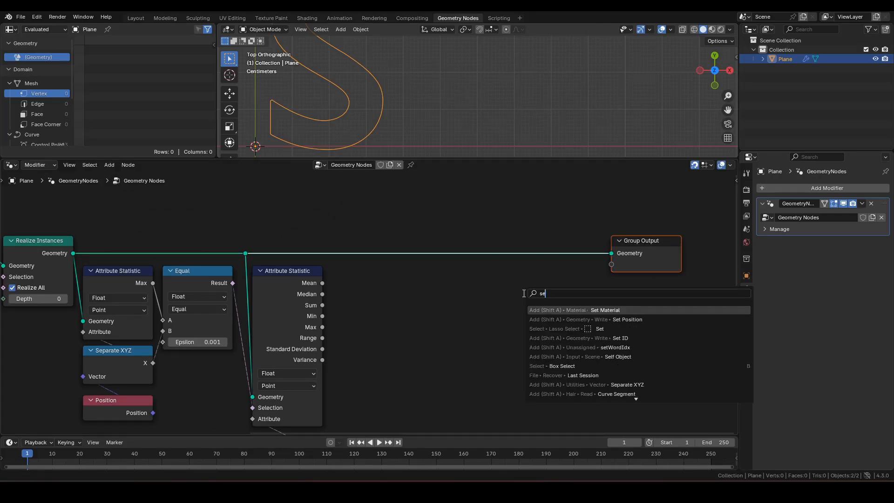
{"action": "type", "text": " po"}
{"action": "key", "text": "Return"}
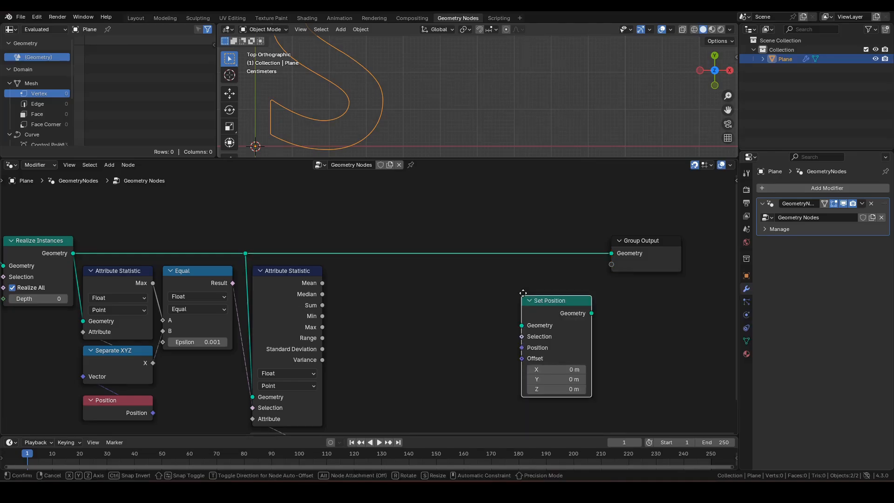
{"action": "left_click", "coordinate": [531, 235]}
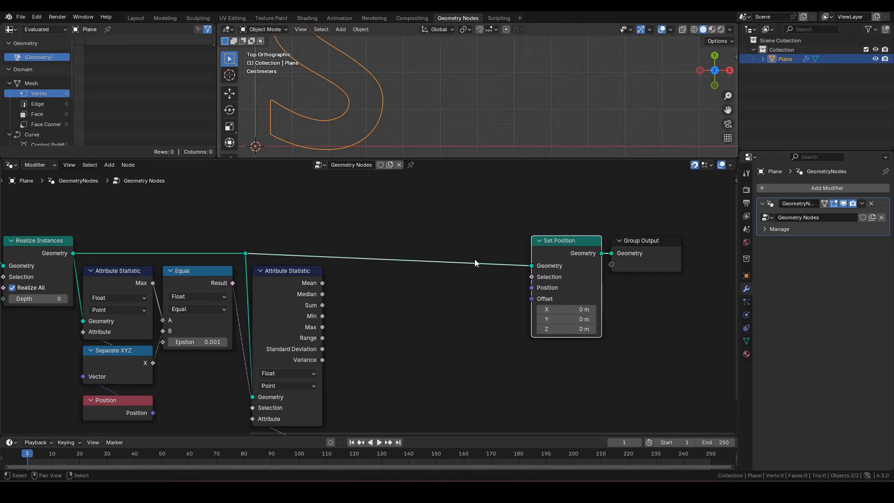
Add a reroute on the geometry link before Set Position and feed a new Sample Index node from it.
{"action": "right_click_drag", "start_coordinate": [483, 242], "coordinate": [437, 283], "text": "shift"}
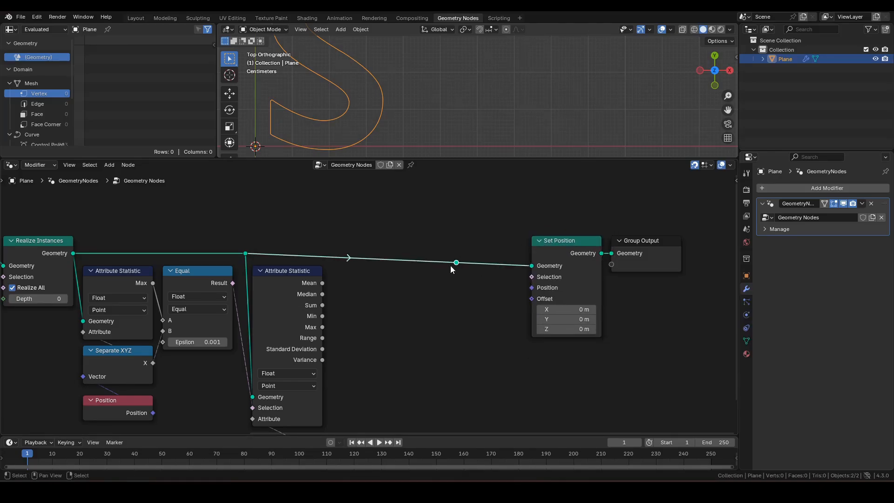
{"action": "key", "text": "F3"}
{"action": "type", "text": "sample"}
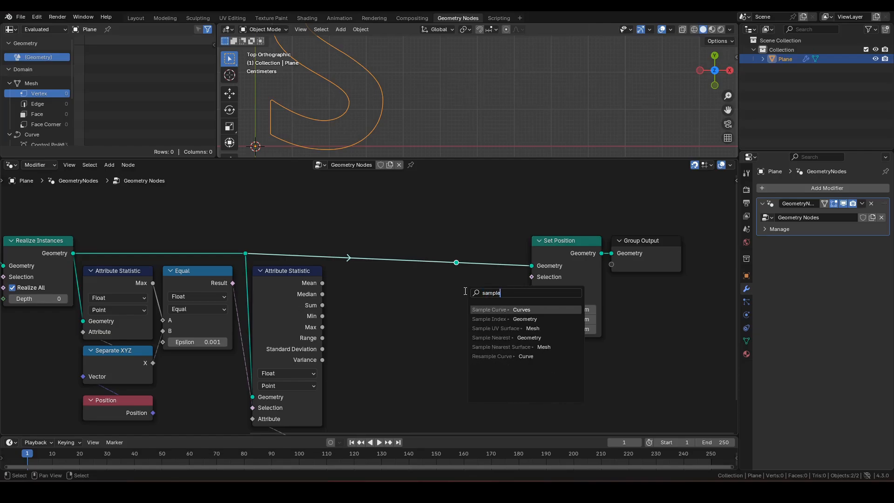
{"action": "type", "text": " ind"}
{"action": "key", "text": "Return"}
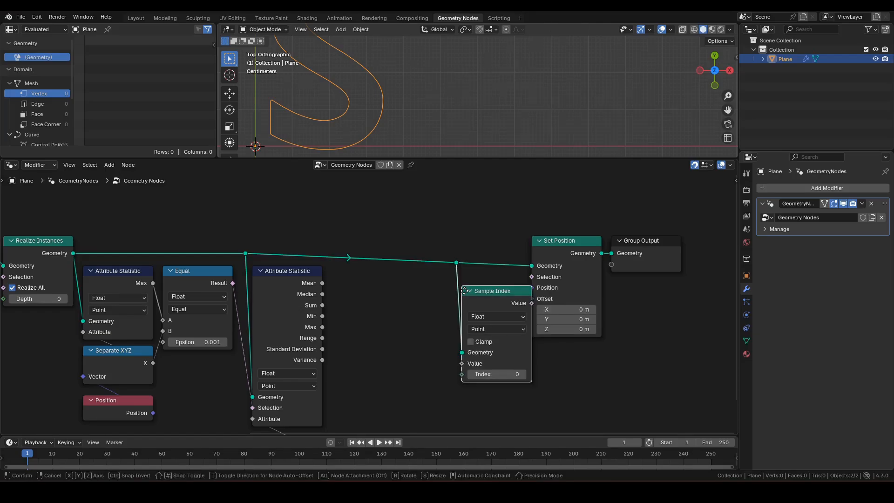
{"action": "left_click", "coordinate": [458, 268]}
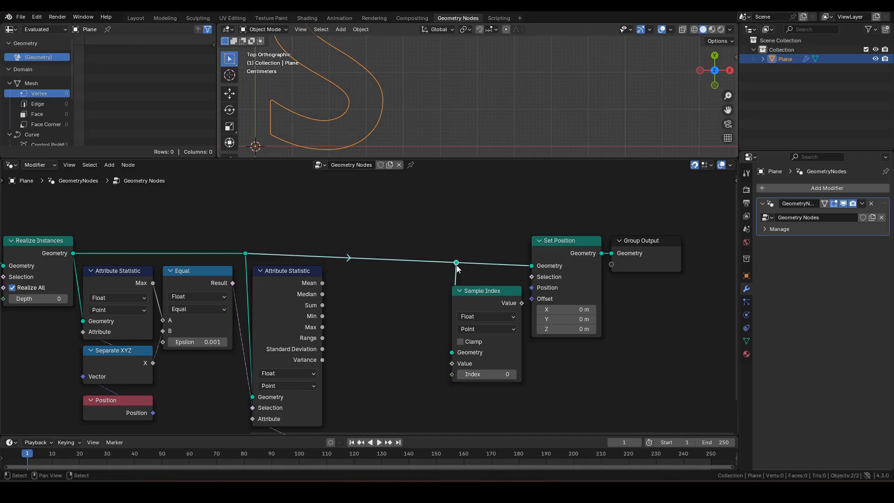
{"action": "left_click_drag", "start_coordinate": [456, 263], "coordinate": [443, 267]}
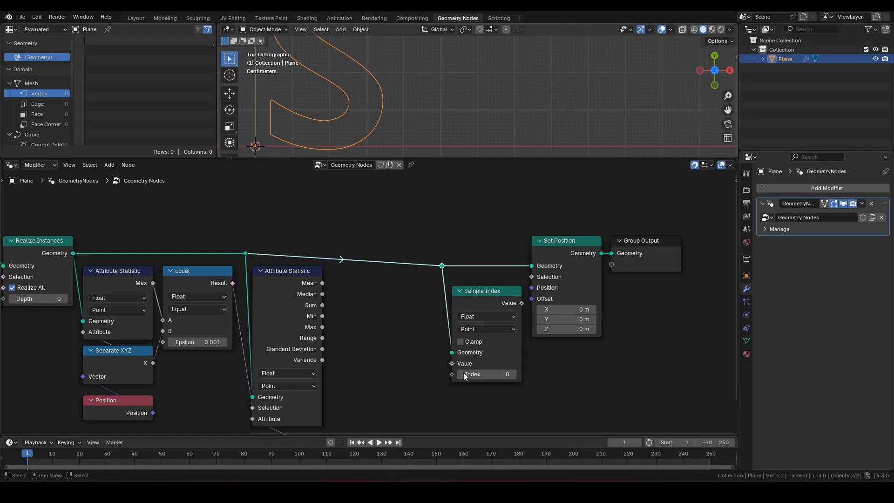
Set Sample Index to Vector and connect a Position node, placed beneath it, to its Value input.
{"action": "left_click", "coordinate": [469, 318]}
{"action": "key", "text": "v"}
{"action": "left_click_drag", "start_coordinate": [452, 363], "coordinate": [406, 372]}
{"action": "type", "text": "pos"}
{"action": "key", "text": "Return"}
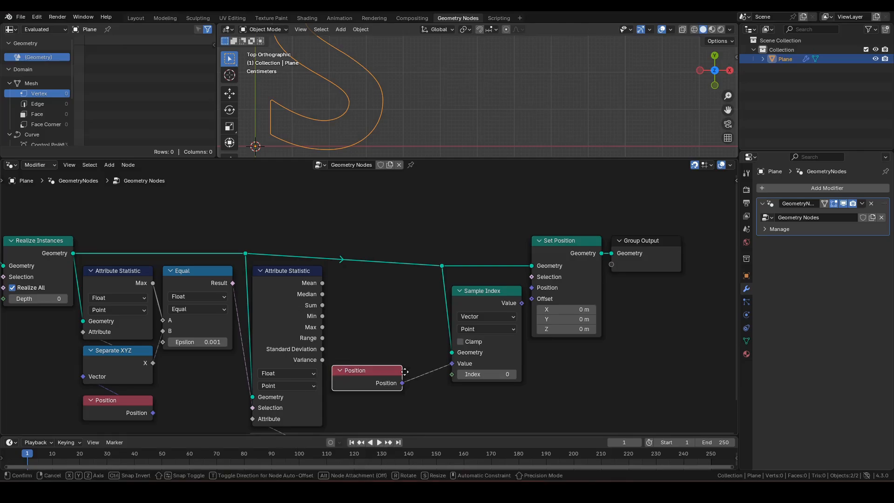
{"action": "left_click", "coordinate": [525, 396]}
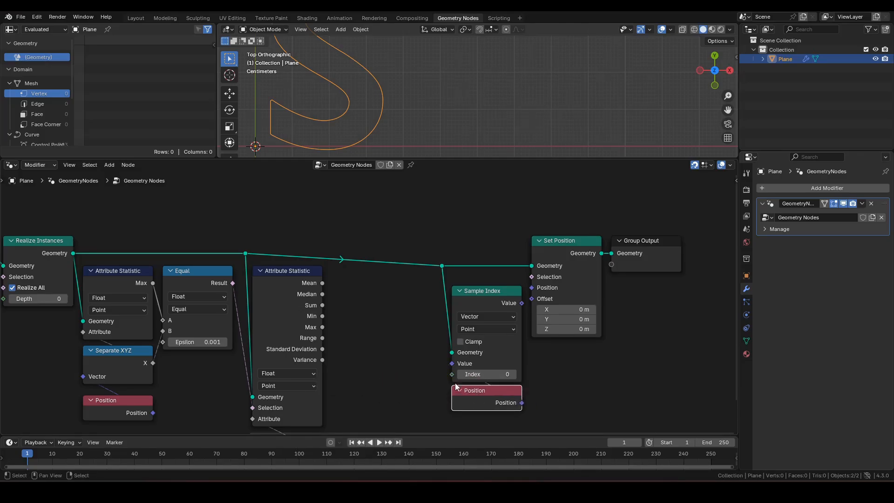
Feed a new Index node into Sample Index's Index input and link its sampled Value to Set Position's Position.
{"action": "left_click_drag", "start_coordinate": [452, 373], "coordinate": [391, 368]}
{"action": "left_click", "coordinate": [392, 391]}
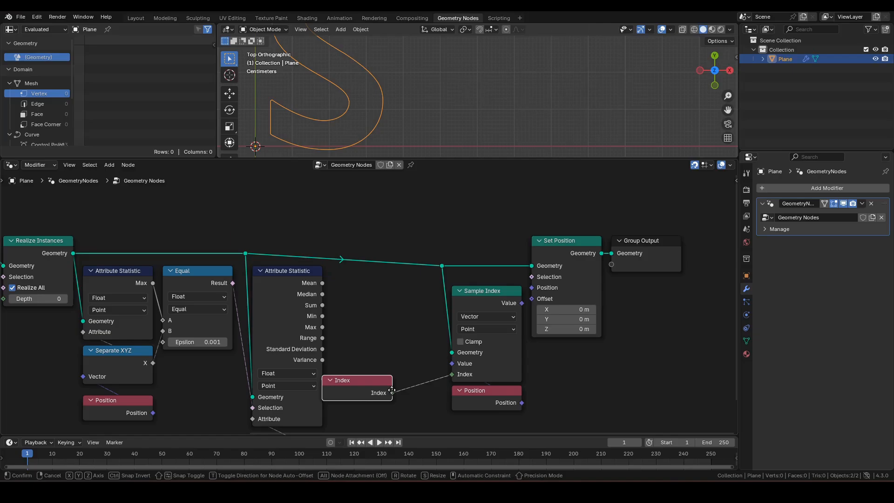
{"action": "left_click", "coordinate": [401, 393]}
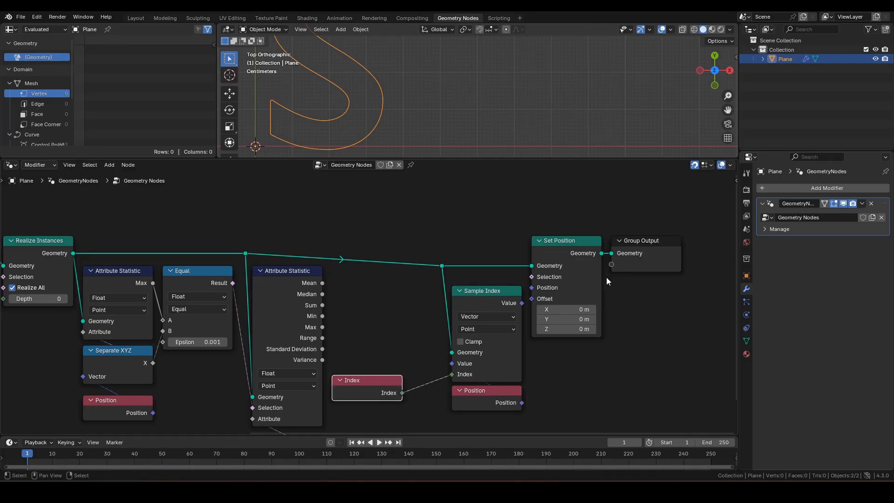
{"action": "left_click_drag", "start_coordinate": [521, 303], "coordinate": [532, 288]}
{"action": "scroll", "coordinate": [473, 95], "scroll_direction": "down", "scroll_amount": 4}
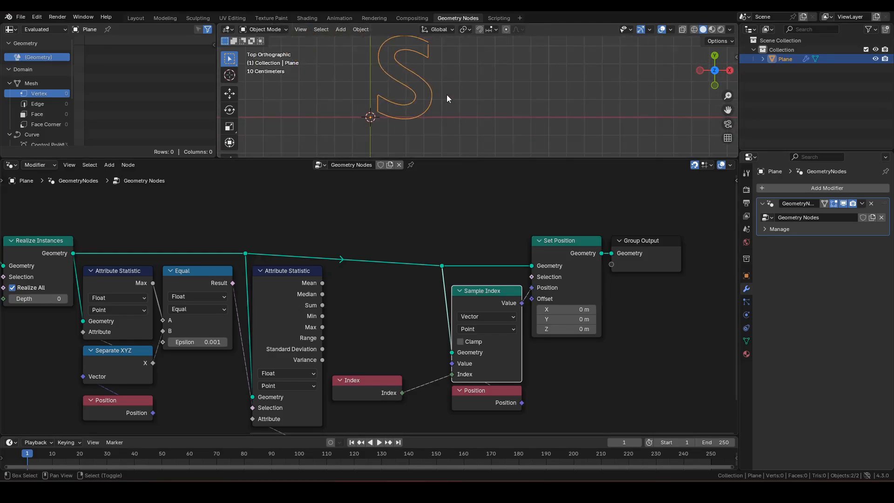
{"action": "middle_click_drag", "start_coordinate": [446, 94], "coordinate": [448, 117], "text": "shift"}
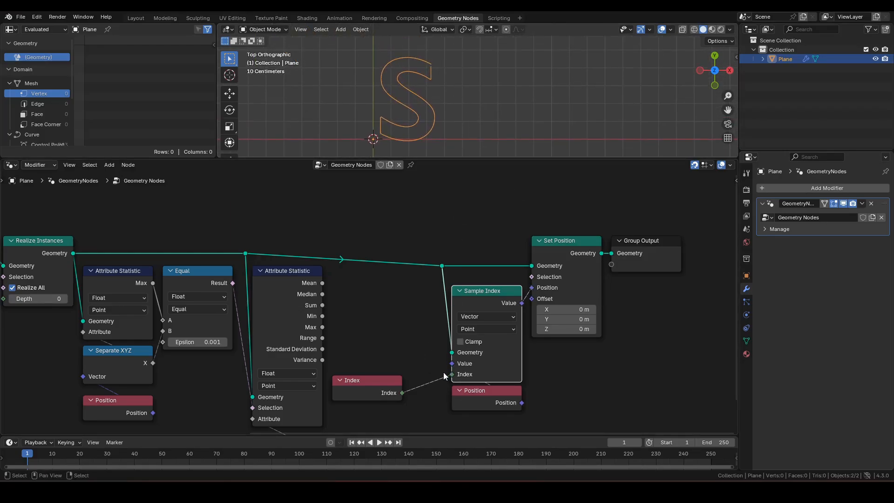
Shift the Sample Index, Set Position and output nodes farther along and insert an Add math node after the Index node.
{"action": "left_click_drag", "start_coordinate": [431, 208], "coordinate": [701, 407]}
{"action": "key", "text": "g"}
{"action": "left_click", "coordinate": [466, 322]}
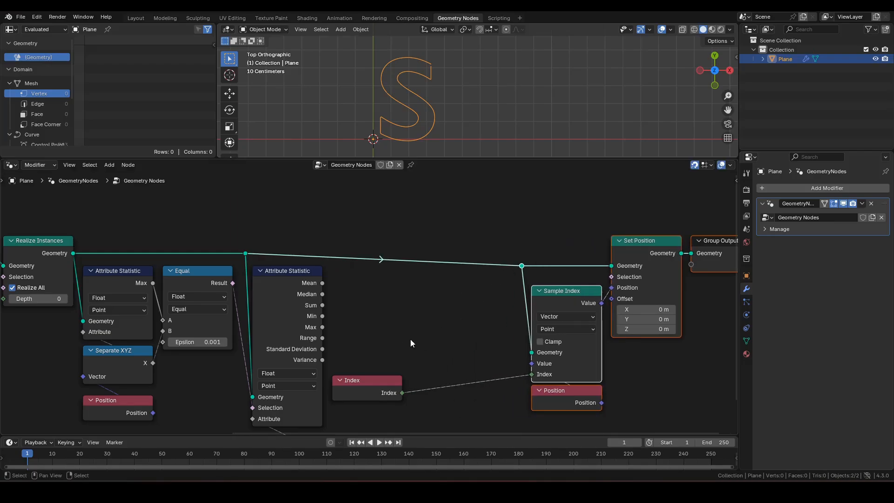
{"action": "key", "text": "shift+a"}
{"action": "type", "text": "add"}
{"action": "key", "text": "Return"}
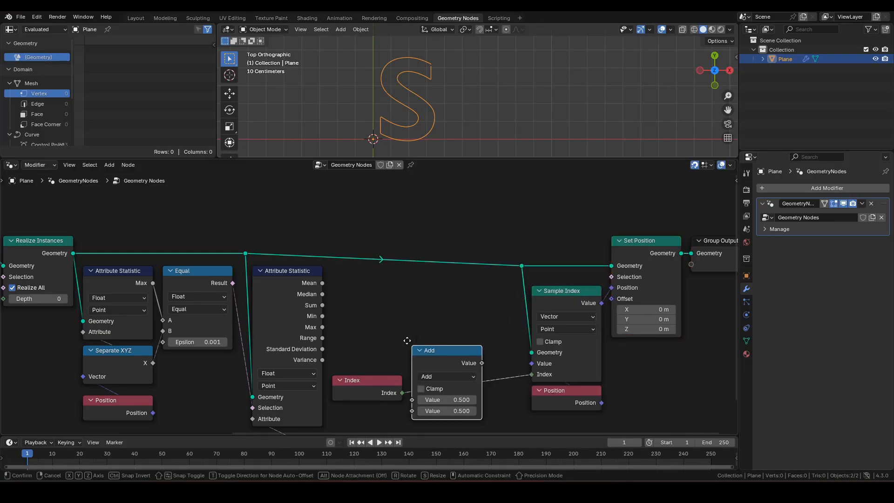
{"action": "left_click", "coordinate": [406, 370]}
{"action": "middle_click_drag", "start_coordinate": [439, 431], "coordinate": [466, 382]}
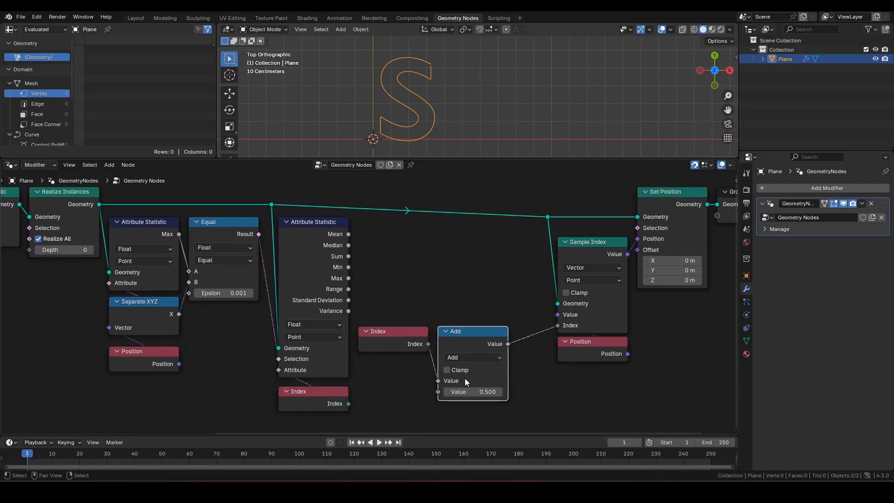
Try different offsets in the Add node's second value to test how the sampled points shift.
{"action": "left_click_drag", "start_coordinate": [470, 391], "coordinate": [498, 392]}
{"action": "left_click_drag", "start_coordinate": [470, 391], "coordinate": [526, 392]}
{"action": "left_click_drag", "start_coordinate": [470, 391], "coordinate": [456, 391]}
Link the second Attribute Statistic's Min to Add's second value, and move Add with its Index node beneath it beside the statistic.
{"action": "left_click_drag", "start_coordinate": [457, 340], "coordinate": [457, 320]}
{"action": "left_click_drag", "start_coordinate": [398, 349], "coordinate": [478, 410]}
{"action": "left_click", "coordinate": [349, 272]}
{"action": "left_click_drag", "start_coordinate": [348, 267], "coordinate": [436, 372]}
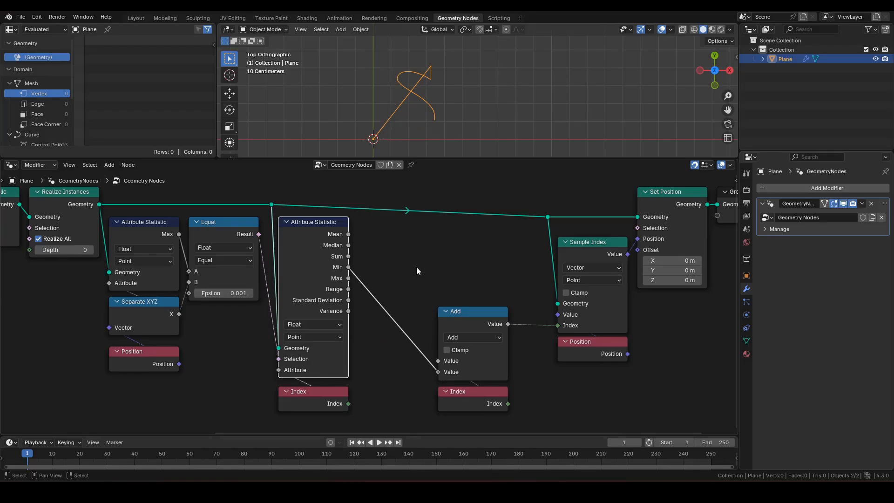
{"action": "left_click_drag", "start_coordinate": [416, 267], "coordinate": [483, 434]}
{"action": "left_click_drag", "start_coordinate": [468, 318], "coordinate": [393, 316]}
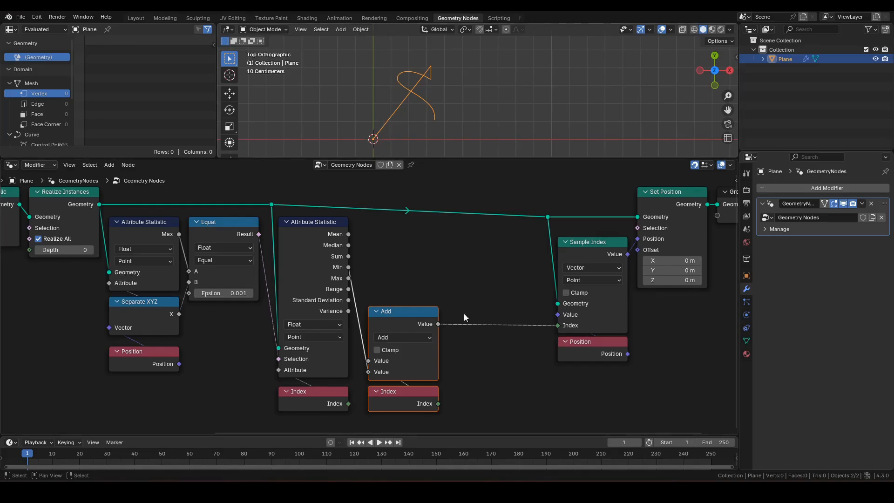
Insert a Floored Modulo math node between Add and Sample Index's Index input.
{"action": "left_click", "coordinate": [446, 333]}
{"action": "key", "text": "shift+a"}
{"action": "type", "text": "fm"}
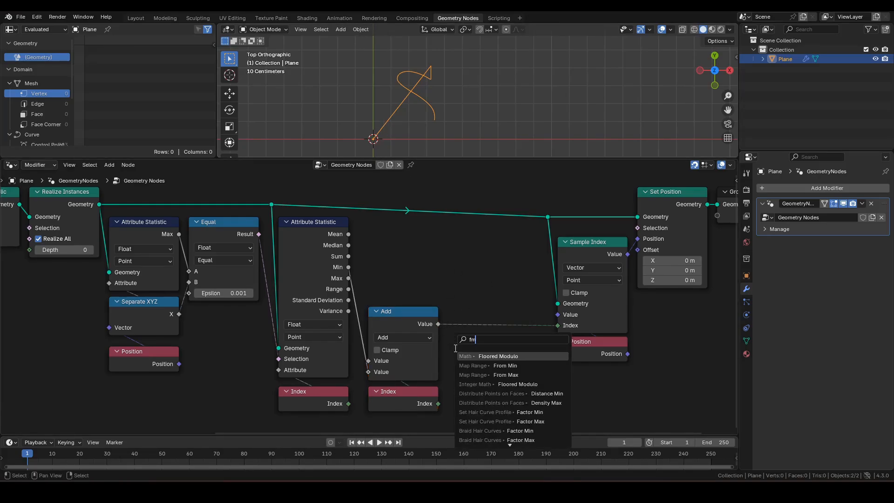
{"action": "key", "text": "Return"}
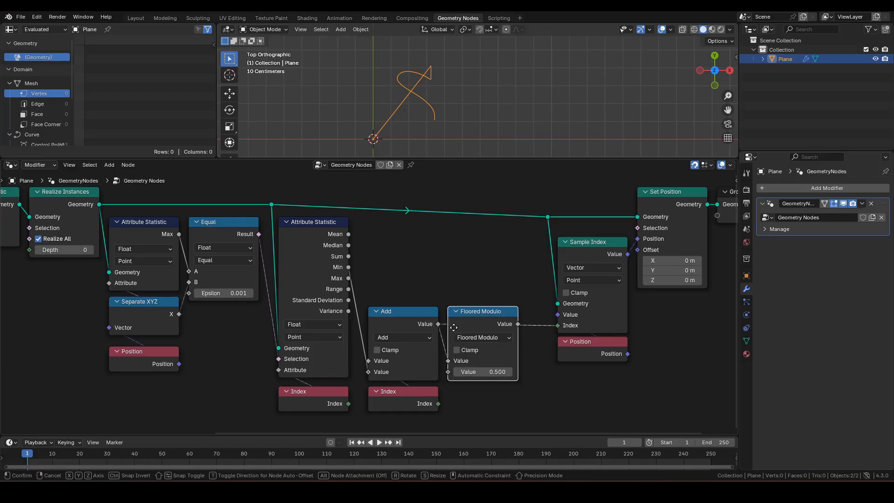
{"action": "left_click", "coordinate": [456, 328]}
Feed a Spline Length node's Point Count into Floored Modulo's second value and hide the node's unused Length output.
{"action": "left_click_drag", "start_coordinate": [458, 371], "coordinate": [488, 413]}
{"action": "type", "text": "point"}
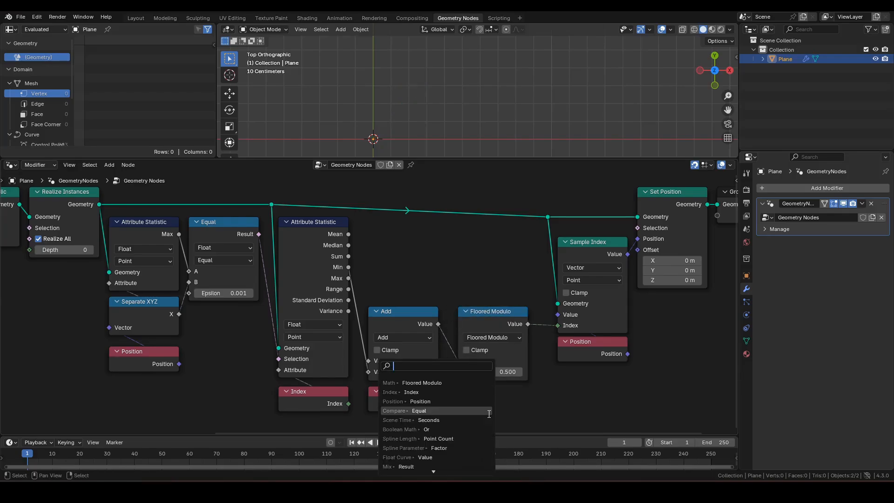
{"action": "type", "text": " cou"}
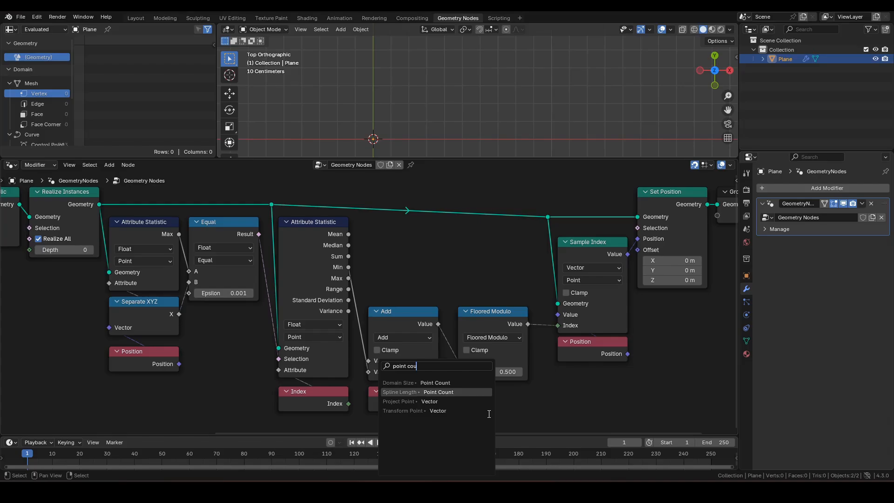
{"action": "key", "text": "Return"}
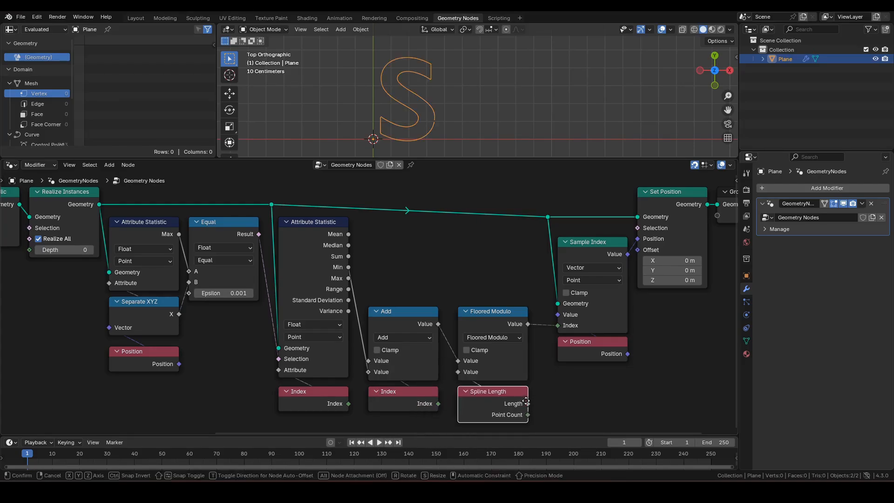
{"action": "left_click", "coordinate": [518, 403]}
{"action": "key", "text": "ctrl+h"}
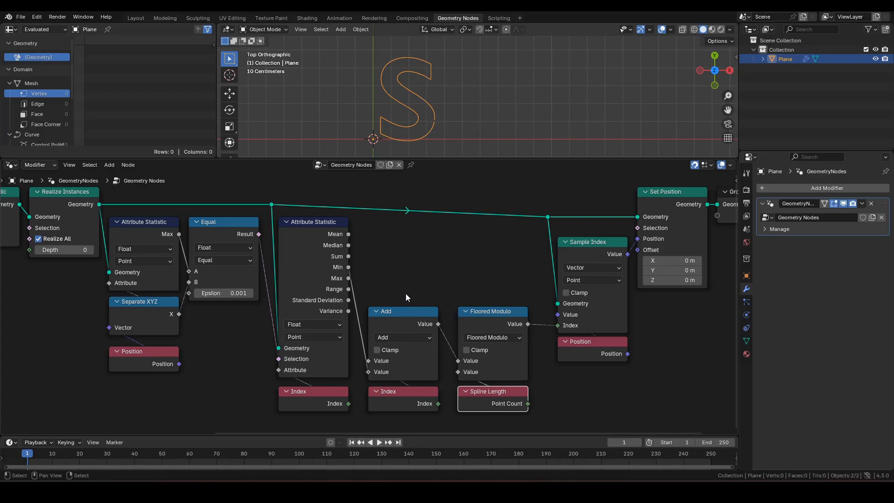
Raise the Add and Floored Modulo groups, hide the second Attribute Statistic's unused outputs, and place its Index node directly beneath it.
{"action": "left_click_drag", "start_coordinate": [385, 283], "coordinate": [510, 404]}
{"action": "left_click_drag", "start_coordinate": [499, 320], "coordinate": [502, 246]}
{"action": "left_click", "coordinate": [311, 226]}
{"action": "key", "text": "ctrl+h"}
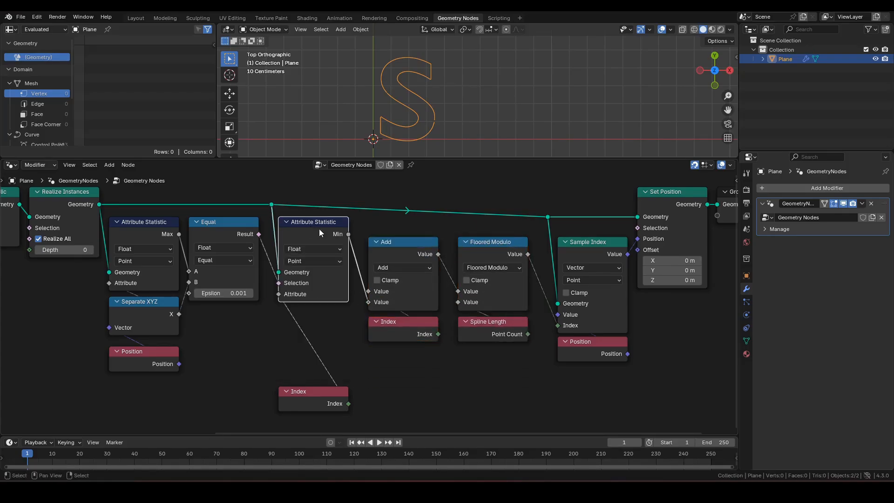
{"action": "left_click_drag", "start_coordinate": [312, 389], "coordinate": [312, 310]}
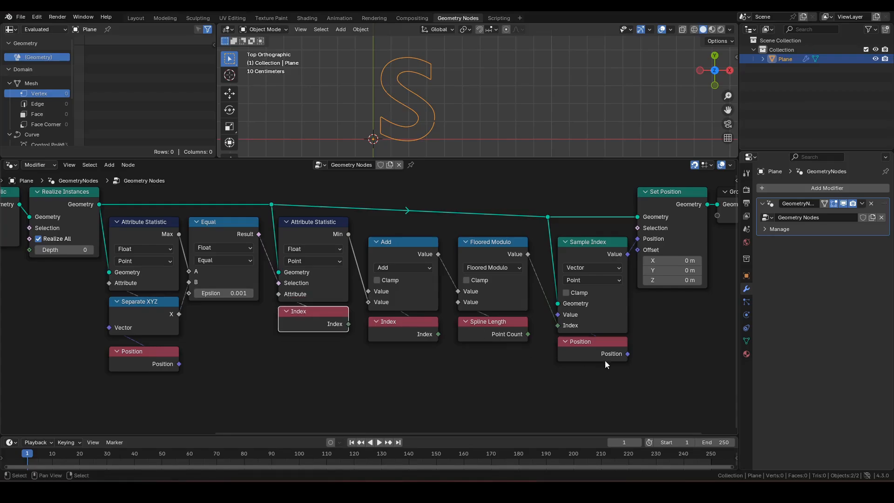
Move the Add, Floored Modulo and Sample Index groups up beside the second Attribute Statistic and lower their reroute toward the main geometry line.
{"action": "left_click_drag", "start_coordinate": [618, 382], "coordinate": [428, 250]}
{"action": "key", "text": "g"}
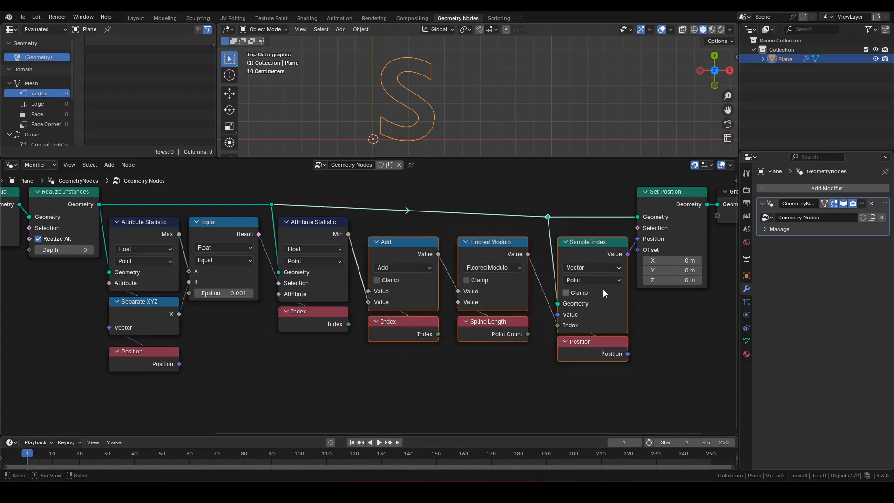
{"action": "left_click", "coordinate": [588, 224]}
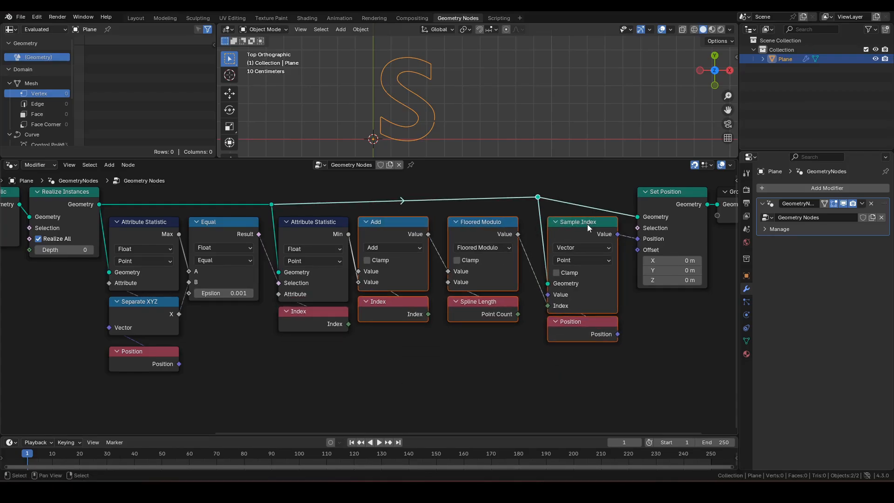
{"action": "left_click", "coordinate": [636, 380]}
{"action": "left_click_drag", "start_coordinate": [538, 197], "coordinate": [537, 206]}
Mark the gap in the S outline's rightmost curve with an annotation and remove that annotation layer.
{"action": "scroll", "coordinate": [441, 142], "scroll_direction": "up", "scroll_amount": 3}
{"action": "middle_click_drag", "start_coordinate": [440, 139], "coordinate": [461, 115], "text": "shift"}
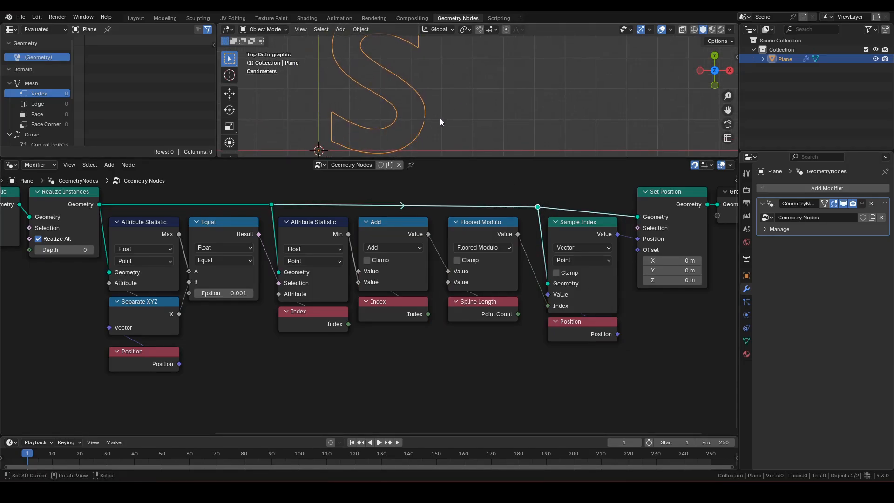
{"action": "mouse_move", "coordinate": [433, 111]}
{"action": "left_mouse_down"}
{"action": "mouse_move", "coordinate": [419, 119]}
{"action": "mouse_move", "coordinate": [434, 116]}
{"action": "mouse_move", "coordinate": [421, 132]}
{"action": "left_mouse_up"}
{"action": "key", "text": "Delete"}
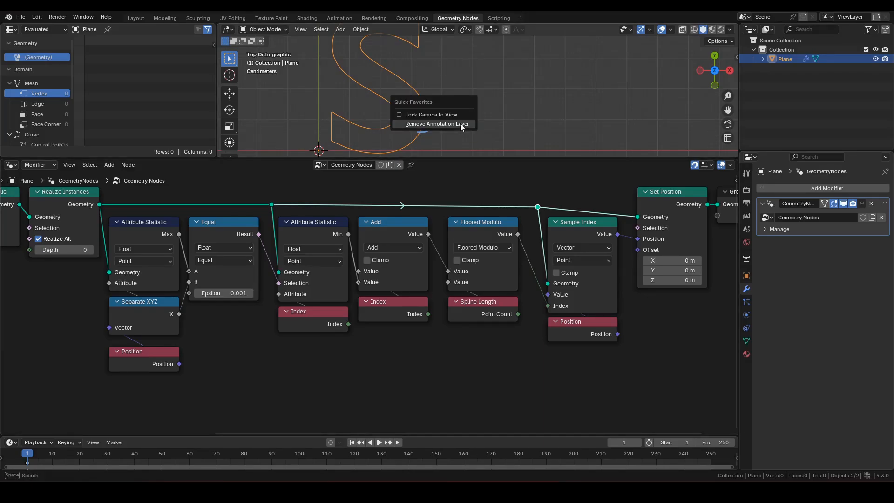
{"action": "left_click", "coordinate": [459, 124]}
Shift Sample Index, its Position node, Set Position and Group Output left along X, closer to Floored Modulo.
{"action": "middle_click_drag", "start_coordinate": [580, 354], "coordinate": [515, 377]}
{"action": "left_click_drag", "start_coordinate": [661, 390], "coordinate": [472, 189]}
{"action": "key", "text": "g"}
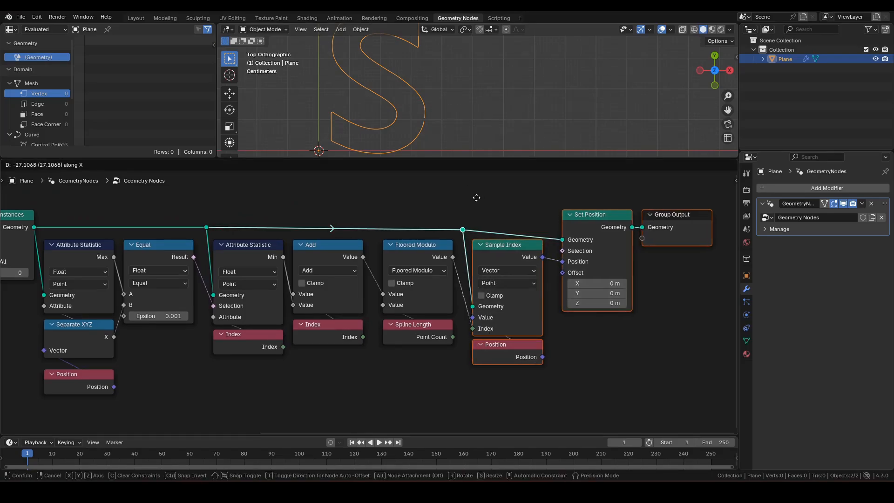
{"action": "left_click", "coordinate": [479, 199]}
Sketch an annotation running from the S's rightmost point down to the baseline and far to the right.
{"action": "middle_click_drag", "start_coordinate": [452, 115], "coordinate": [359, 96], "text": "shift"}
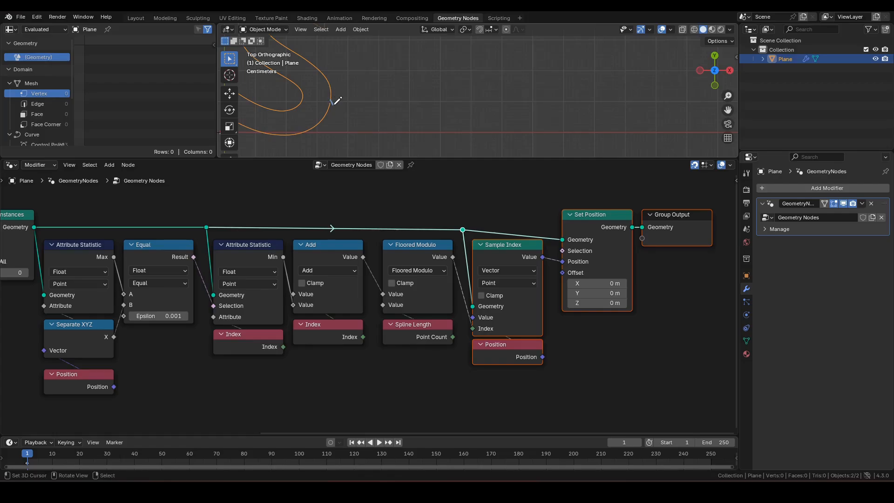
{"action": "mouse_move", "coordinate": [331, 99]}
{"action": "left_mouse_down"}
{"action": "mouse_move", "coordinate": [359, 126]}
{"action": "mouse_move", "coordinate": [417, 133]}
{"action": "mouse_move", "coordinate": [667, 135]}
{"action": "left_mouse_up"}
{"action": "scroll", "coordinate": [683, 124], "scroll_direction": "down", "scroll_amount": 2}
Move Set Position closer to Sample Index and shift Group Output far to the right to make room for more nodes.
{"action": "middle_click_drag", "start_coordinate": [599, 263], "coordinate": [525, 293]}
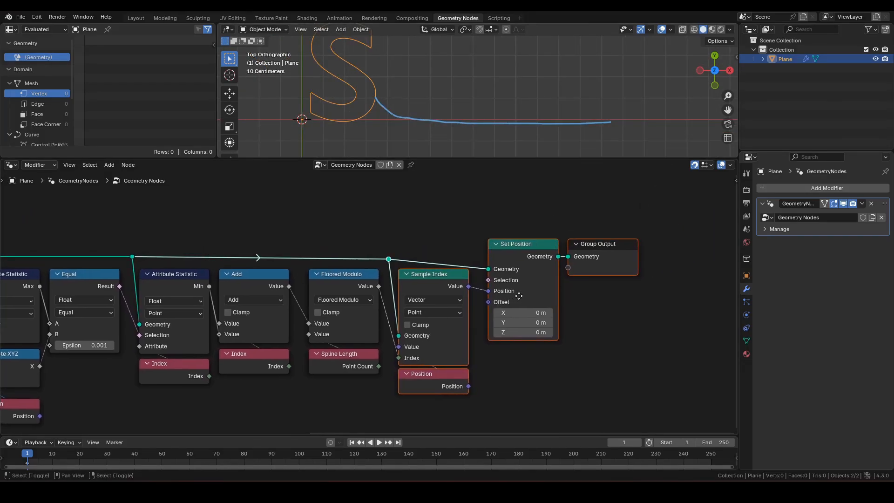
{"action": "left_click", "coordinate": [530, 249]}
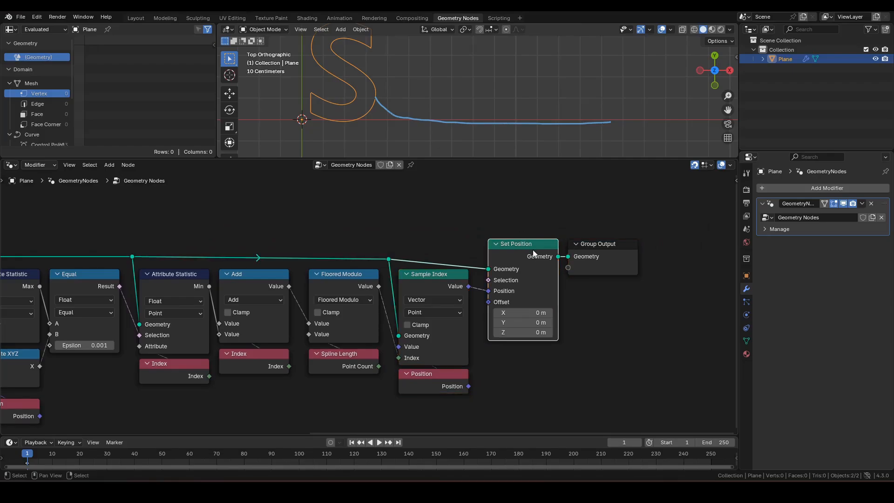
{"action": "left_click_drag", "start_coordinate": [535, 253], "coordinate": [525, 254]}
{"action": "middle_click_drag", "start_coordinate": [571, 232], "coordinate": [351, 266]}
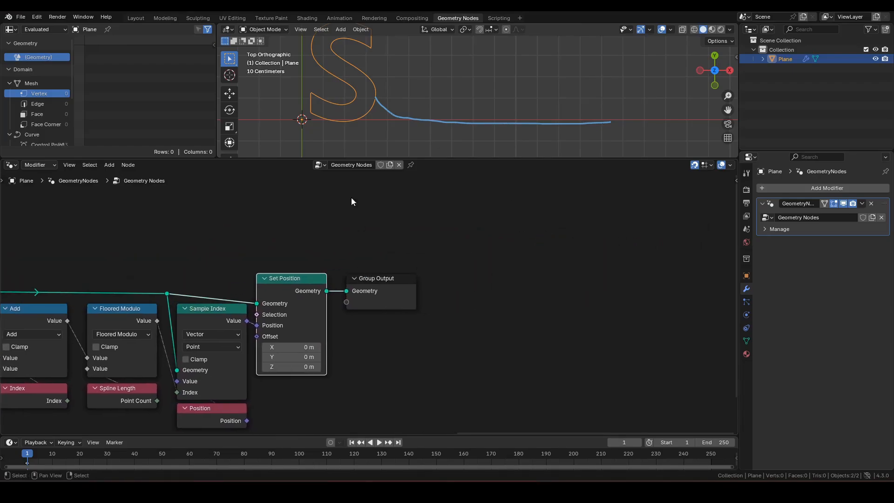
{"action": "middle_click_drag", "start_coordinate": [477, 226], "coordinate": [405, 234]}
{"action": "left_click", "coordinate": [310, 286]}
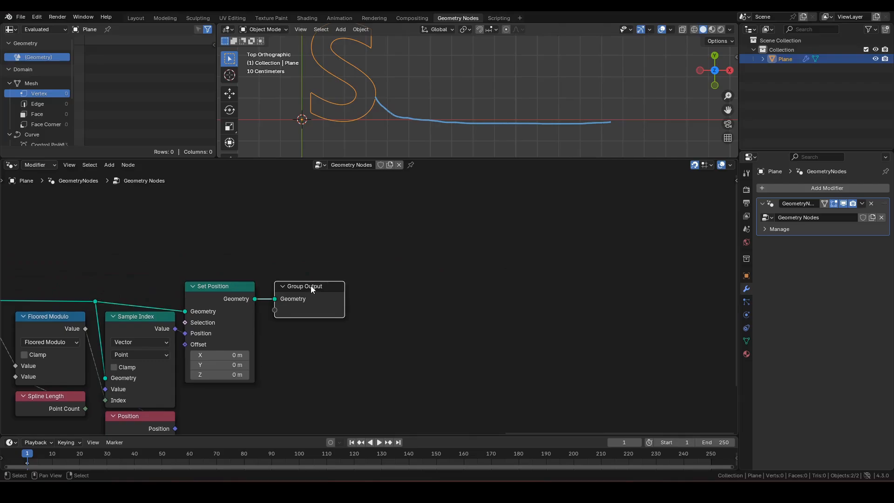
{"action": "key", "text": "x"}
{"action": "key", "text": "ctrl+z"}
{"action": "left_click_drag", "start_coordinate": [302, 297], "coordinate": [610, 296]}
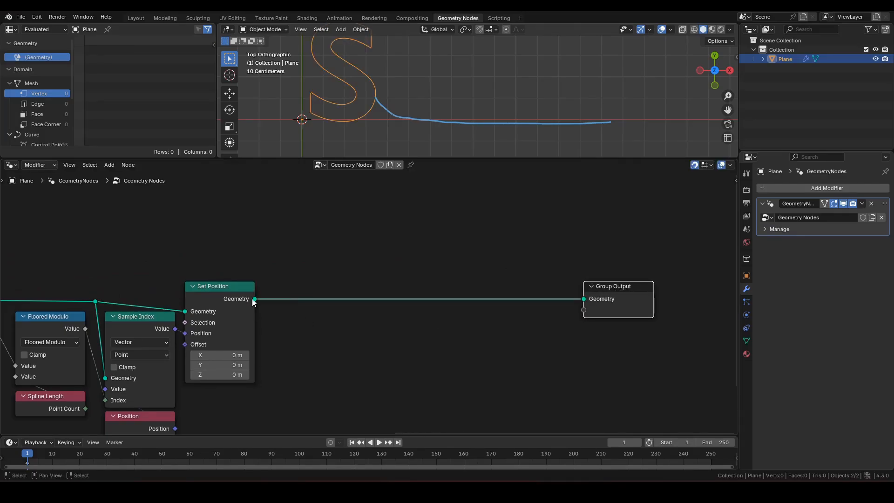
Add a Curve Line node below the link between Set Position and Group Output.
{"action": "middle_click_drag", "start_coordinate": [387, 337], "coordinate": [356, 298]}
{"action": "key", "text": "F3"}
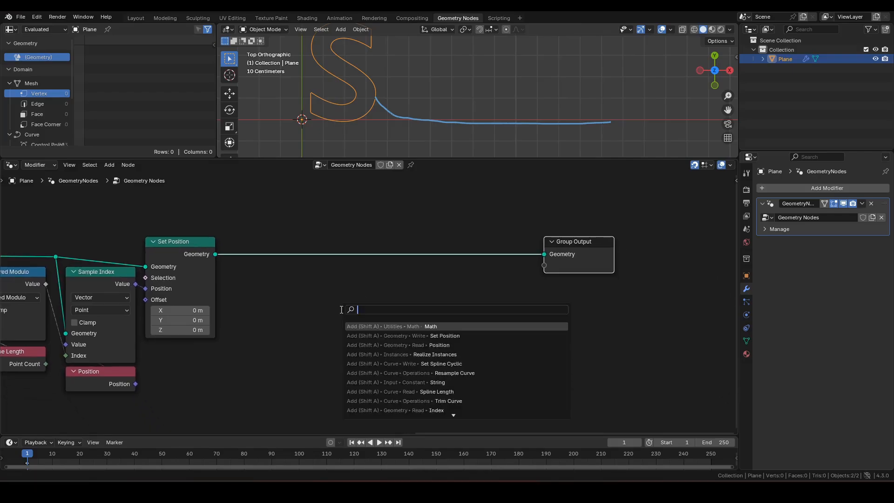
{"action": "type", "text": "line"}
{"action": "key", "text": "Down"}
{"action": "key", "text": "Return"}
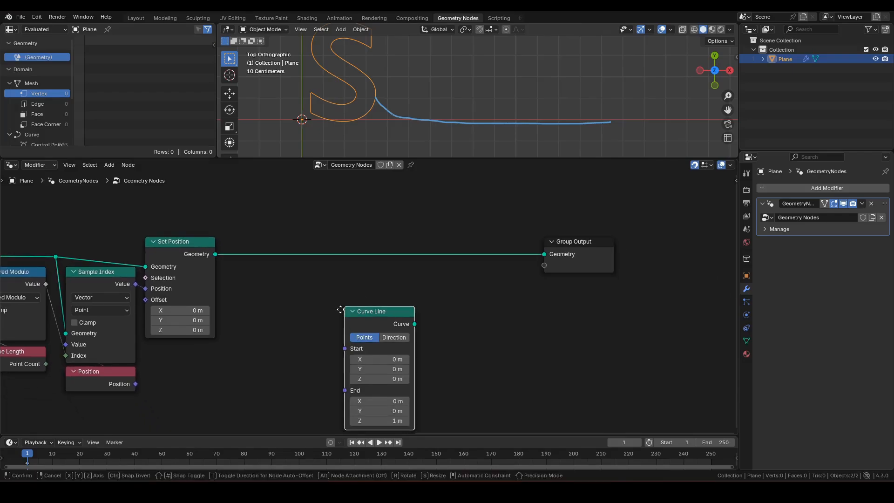
{"action": "left_click", "coordinate": [342, 305]}
Switch Curve Line to Direction mode and set its direction to 1, 0, 0.
{"action": "middle_click_drag", "start_coordinate": [458, 295], "coordinate": [454, 244]}
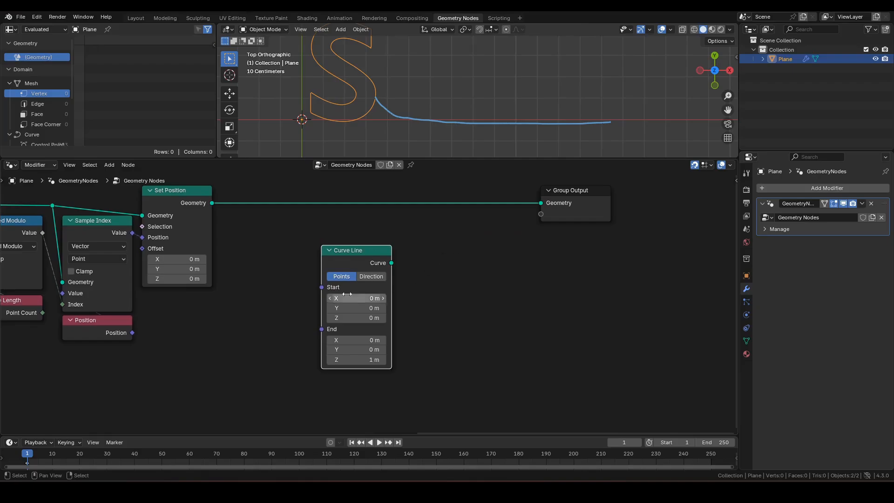
{"action": "left_click", "coordinate": [371, 278]}
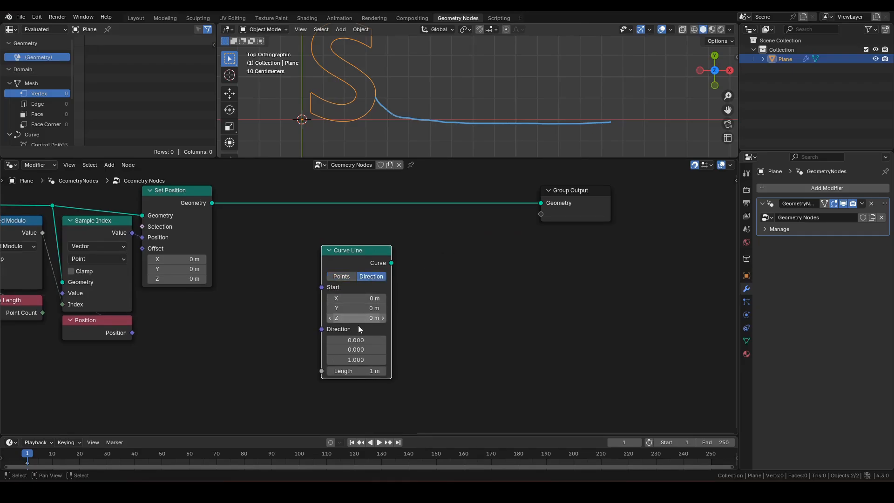
{"action": "left_click", "coordinate": [362, 339]}
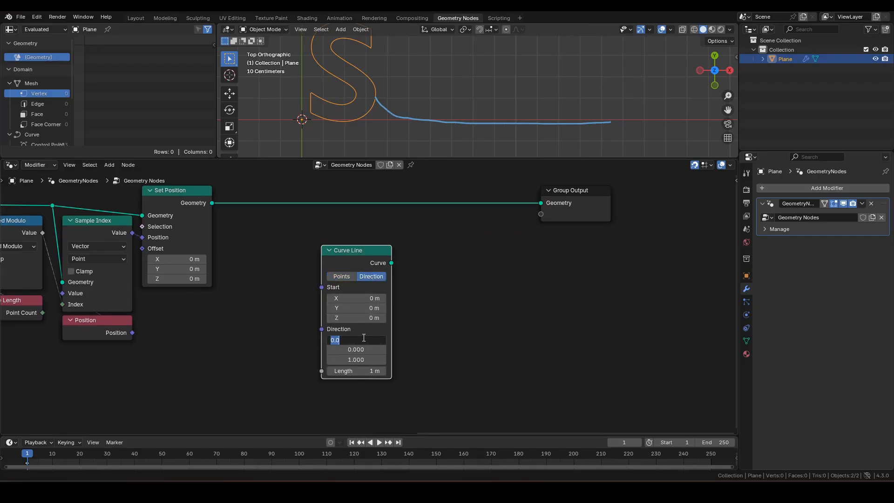
{"action": "type", "text": "1"}
{"action": "key", "text": "Tab"}
{"action": "key", "text": "Tab"}
{"action": "type", "text": "0"}
{"action": "key", "text": "Return"}
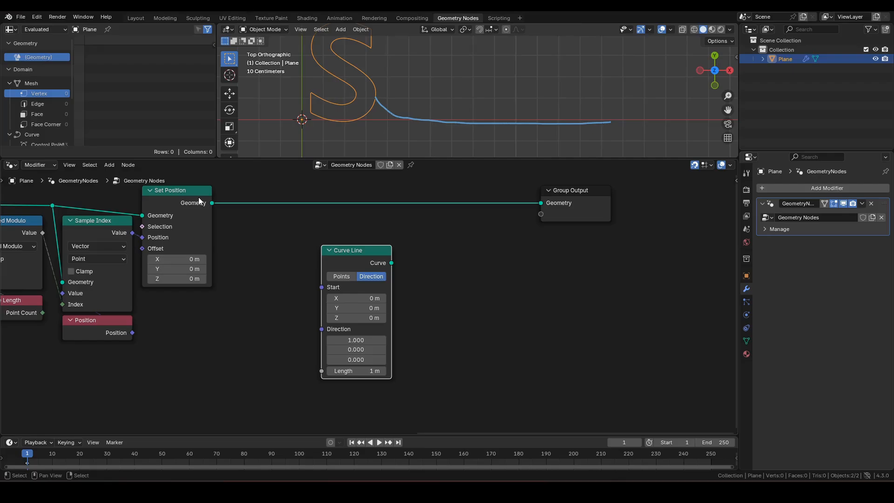
Combine Set Position and Curve Line in a Join Geometry node placed directly before Group Output.
{"action": "left_click", "coordinate": [184, 195]}
{"action": "left_click", "coordinate": [356, 257], "text": "shift"}
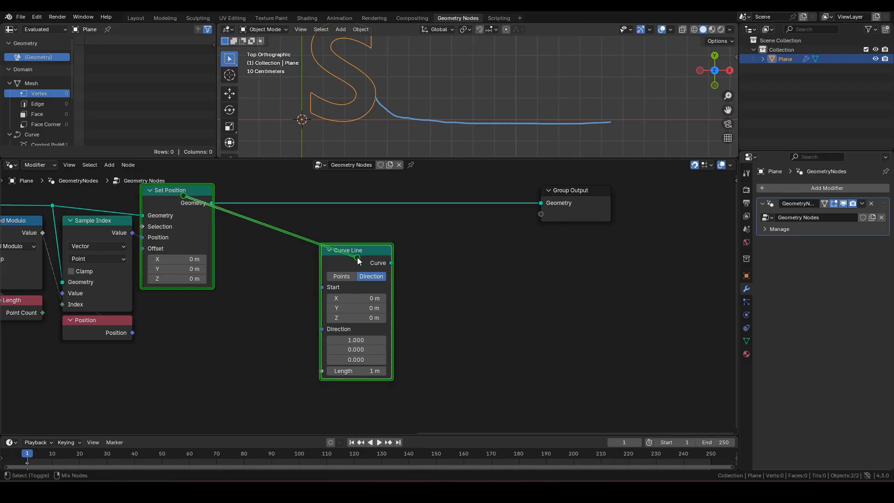
{"action": "key", "text": "ctrl+KP_0"}
{"action": "left_click", "coordinate": [435, 220]}
{"action": "left_click_drag", "start_coordinate": [434, 222], "coordinate": [466, 193]}
Sketch an annotation arrow from the line's start at the origin to the S's rightmost point.
{"action": "scroll", "coordinate": [434, 132], "scroll_direction": "up", "scroll_amount": 1}
{"action": "middle_click_drag", "start_coordinate": [410, 124], "coordinate": [450, 143], "text": "shift"}
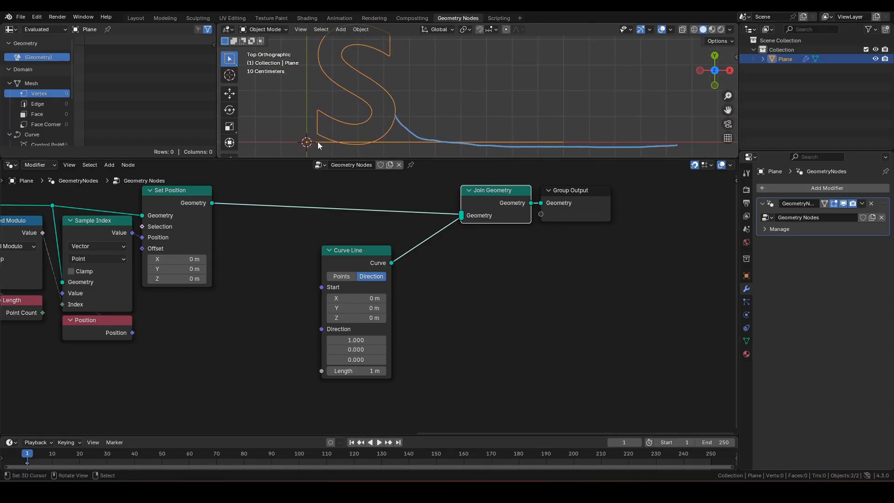
{"action": "mouse_move", "coordinate": [308, 141]}
{"action": "left_mouse_down"}
{"action": "mouse_move", "coordinate": [393, 106]}
{"action": "mouse_move", "coordinate": [385, 120]}
{"action": "left_mouse_up"}
Move Curve Line right and feed Set Position's Geometry into a new Sample Index node placed before it.
{"action": "middle_click_drag", "start_coordinate": [242, 287], "coordinate": [285, 296]}
{"action": "left_click_drag", "start_coordinate": [405, 261], "coordinate": [435, 261]}
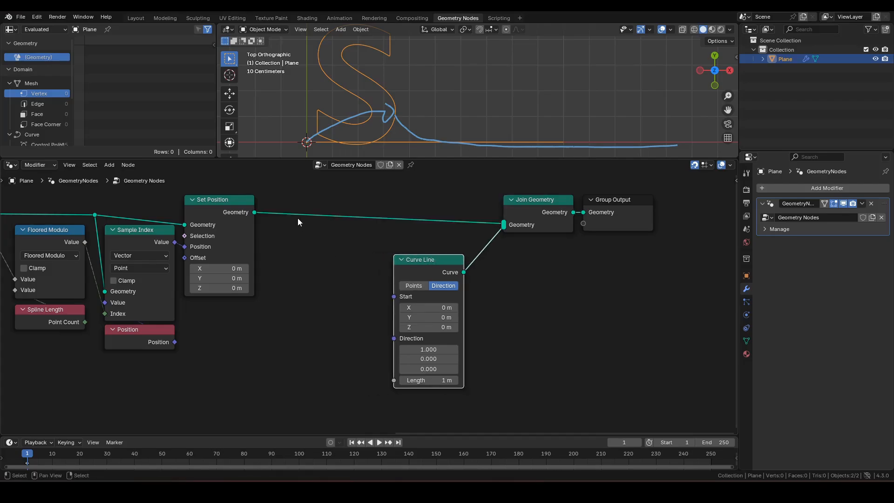
{"action": "left_click", "coordinate": [253, 213]}
{"action": "left_click_drag", "start_coordinate": [254, 212], "coordinate": [274, 284]}
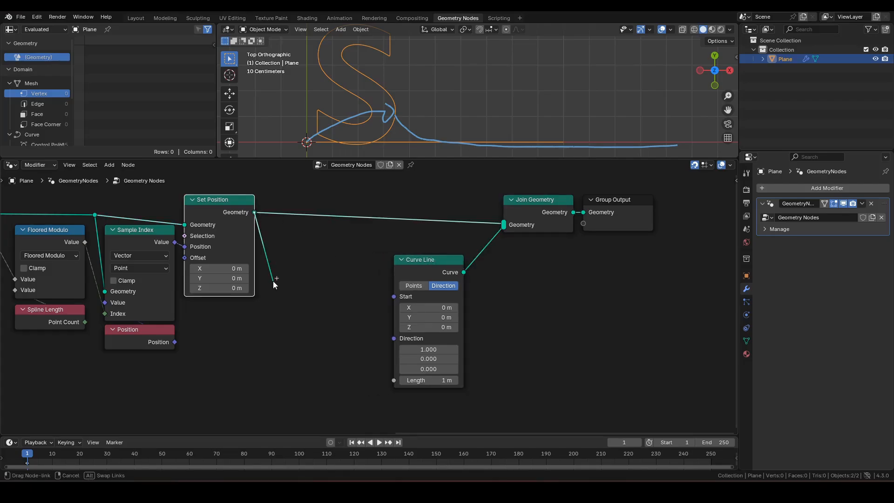
{"action": "left_click_drag", "start_coordinate": [273, 282], "coordinate": [274, 281]}
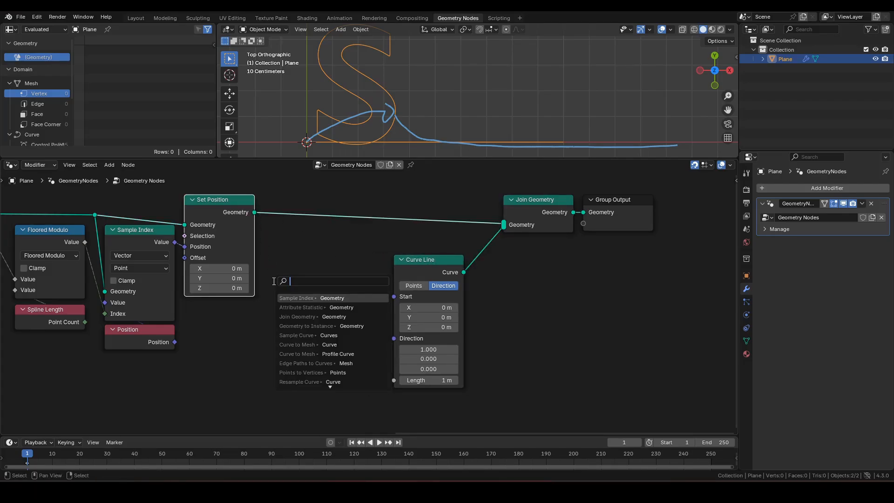
{"action": "type", "text": "sample ind"}
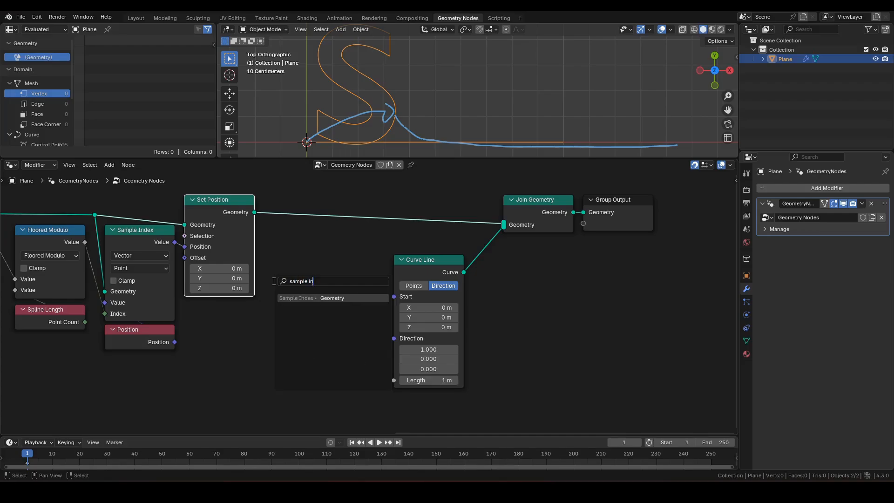
{"action": "key", "text": "Return"}
{"action": "left_click", "coordinate": [282, 281]}
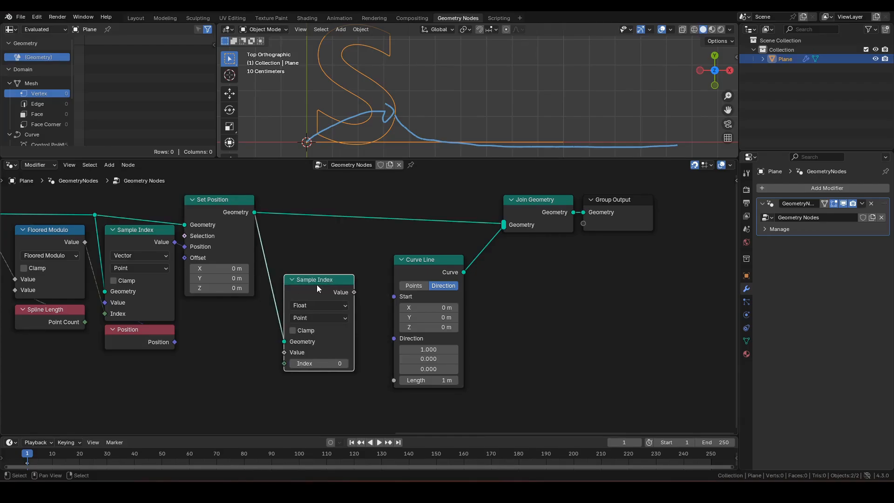
Set the new Sample Index to Vector and feed its Value input from a Position node placed beneath it.
{"action": "left_click", "coordinate": [317, 306]}
{"action": "left_click", "coordinate": [314, 326]}
{"action": "middle_click_drag", "start_coordinate": [315, 371], "coordinate": [351, 308]}
{"action": "left_click_drag", "start_coordinate": [320, 299], "coordinate": [290, 314]}
{"action": "type", "text": "pos"}
{"action": "key", "text": "Return"}
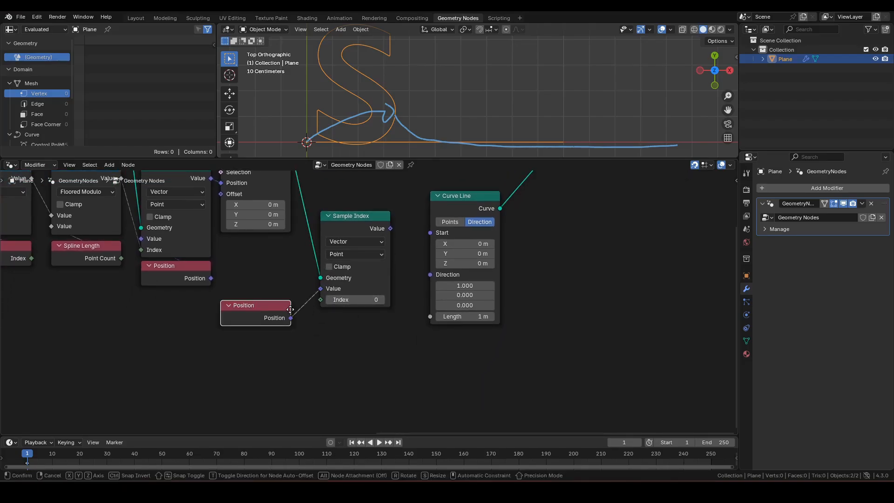
{"action": "left_click", "coordinate": [390, 319]}
Link Sample Index's Value output to Curve Line's Start, and move Sample Index with its Position node closer to Set Position.
{"action": "left_click_drag", "start_coordinate": [390, 228], "coordinate": [440, 240]}
{"action": "middle_click_drag", "start_coordinate": [551, 208], "coordinate": [503, 254]}
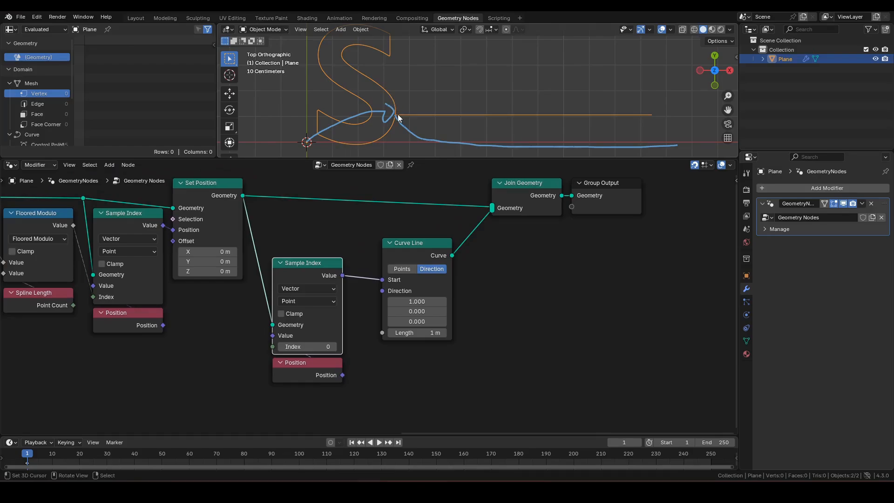
{"action": "left_click_drag", "start_coordinate": [288, 228], "coordinate": [318, 367]}
{"action": "left_click_drag", "start_coordinate": [315, 273], "coordinate": [293, 252]}
{"action": "left_click", "coordinate": [425, 246]}
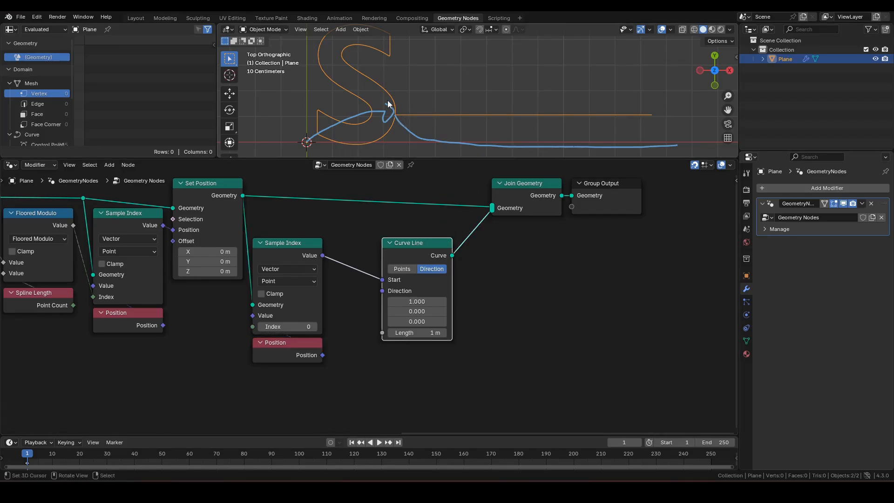
Trace the S outline with an annotation that starts at its rightmost point.
{"action": "middle_click_drag", "start_coordinate": [448, 116], "coordinate": [429, 133], "text": "shift"}
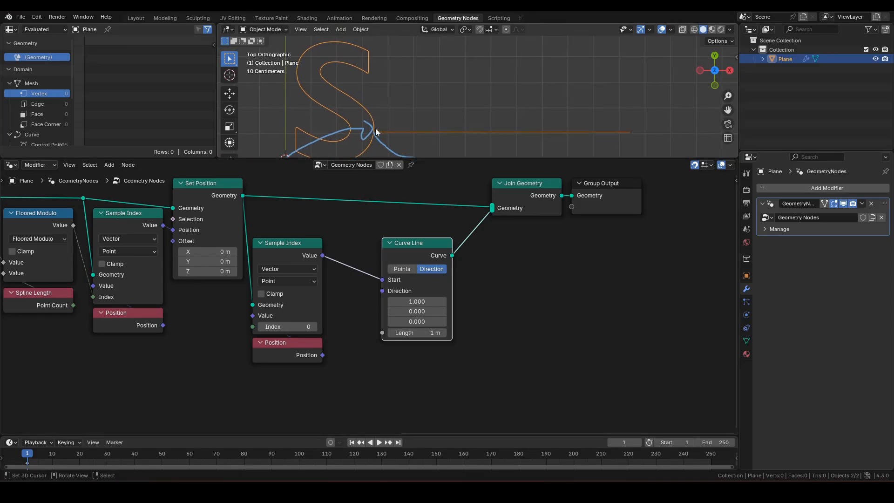
{"action": "mouse_move", "coordinate": [375, 131]}
{"action": "left_mouse_down"}
{"action": "mouse_move", "coordinate": [332, 60]}
{"action": "mouse_move", "coordinate": [370, 44]}
{"action": "mouse_move", "coordinate": [325, 93]}
{"action": "mouse_move", "coordinate": [310, 153]}
{"action": "mouse_move", "coordinate": [370, 145]}
{"action": "left_mouse_up"}
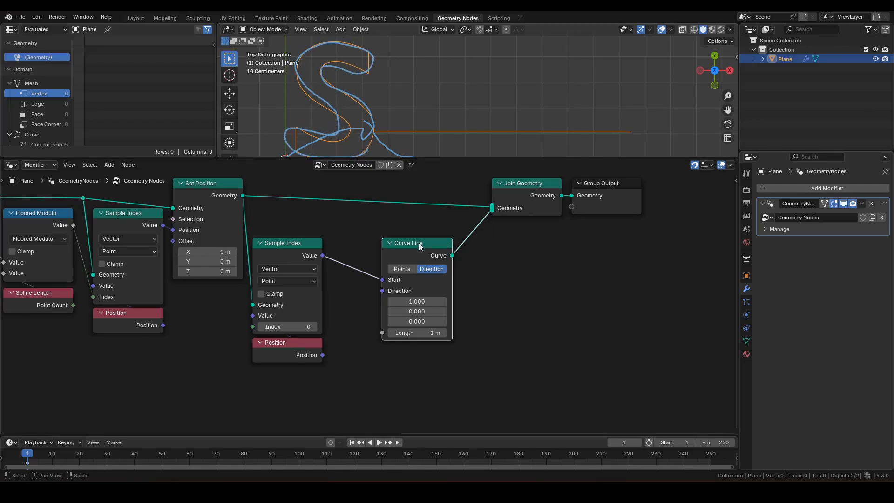
Move Curve Line slightly right and add another Sample Index beneath the first one's Position node, fed by Set Position's Geometry.
{"action": "left_click_drag", "start_coordinate": [418, 243], "coordinate": [447, 241]}
{"action": "middle_click_drag", "start_coordinate": [375, 289], "coordinate": [411, 269]}
{"action": "left_click", "coordinate": [323, 427]}
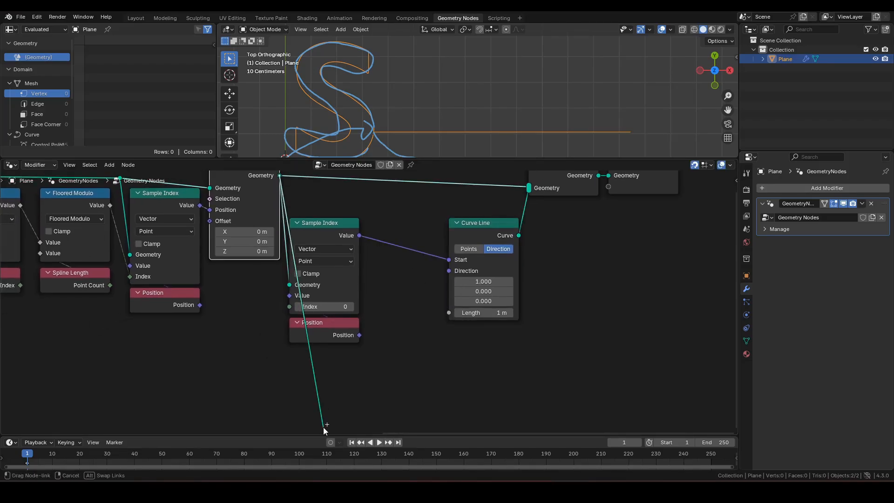
{"action": "key", "text": "shift+a"}
{"action": "type", "text": "sampl e"}
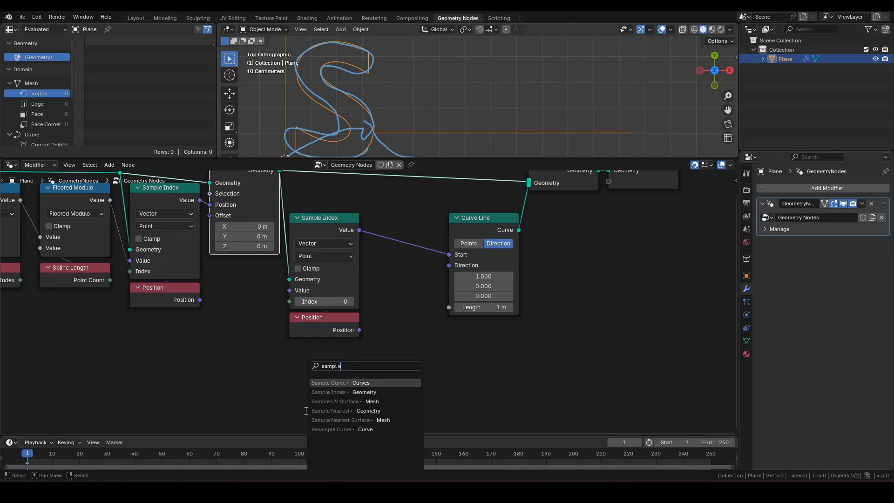
{"action": "type", "text": " in"}
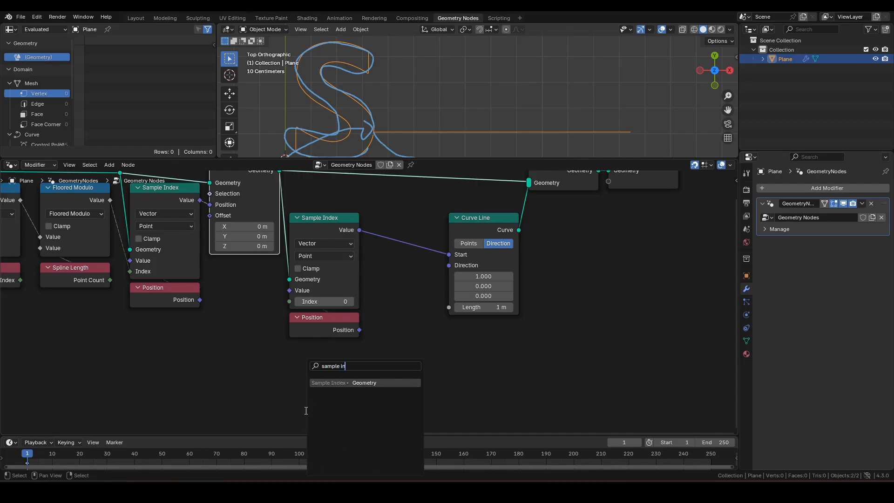
{"action": "key", "text": "Return"}
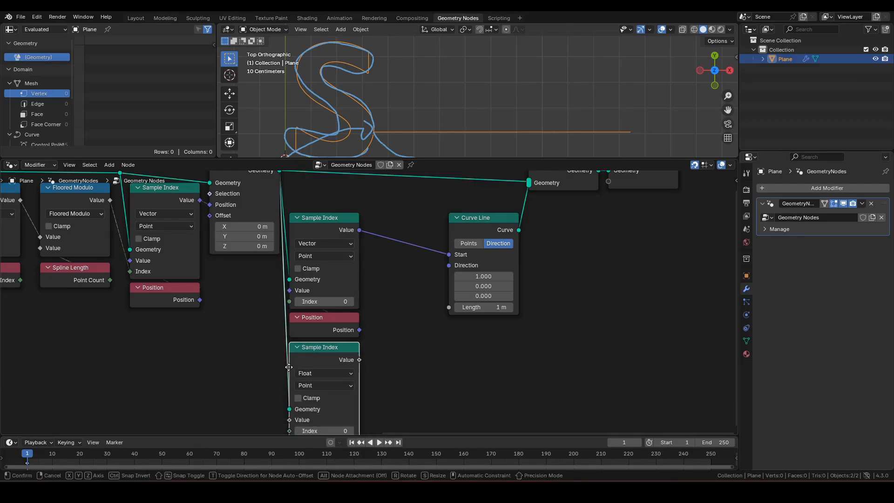
{"action": "left_click", "coordinate": [289, 366]}
Feed the lower Sample Index's Value from a Spline Length node placed beneath it, and hide that node's unused output.
{"action": "middle_click_drag", "start_coordinate": [396, 395], "coordinate": [435, 291]}
{"action": "left_click_drag", "start_coordinate": [329, 327], "coordinate": [287, 333]}
{"action": "type", "text": "leng"}
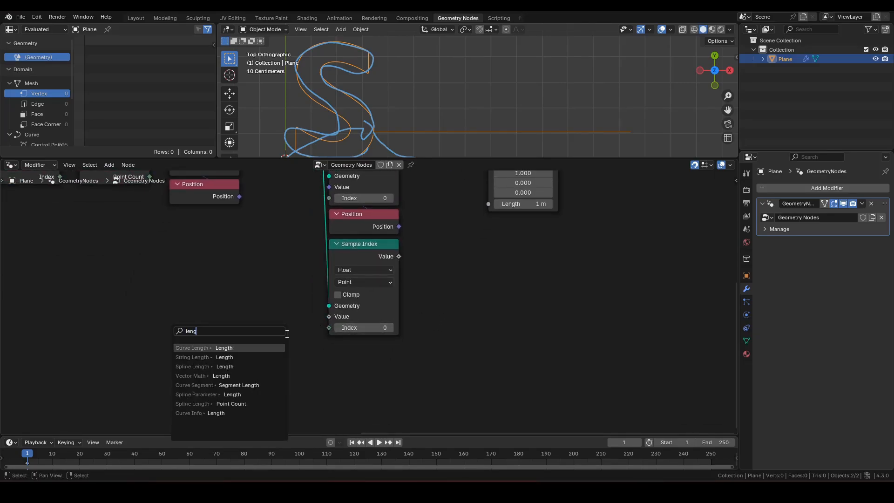
{"action": "type", "text": "th"}
{"action": "key", "text": "Down"}
{"action": "key", "text": "Down"}
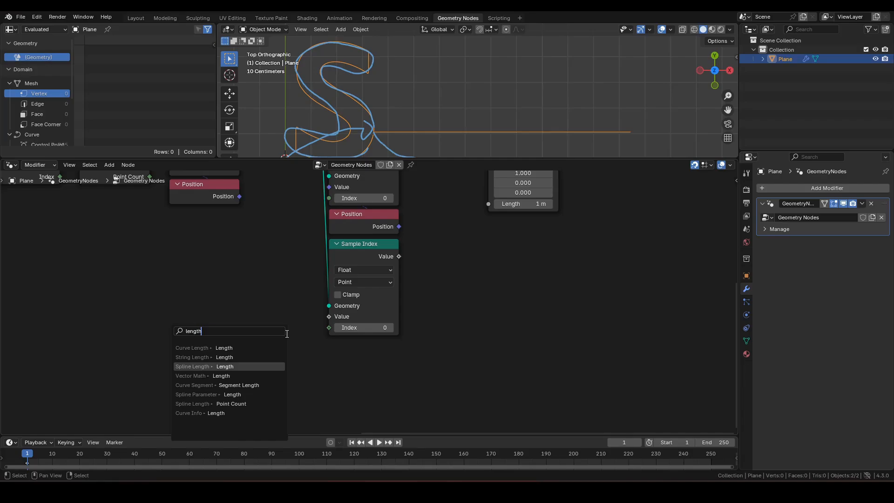
{"action": "key", "text": "Return"}
{"action": "left_click", "coordinate": [394, 354]}
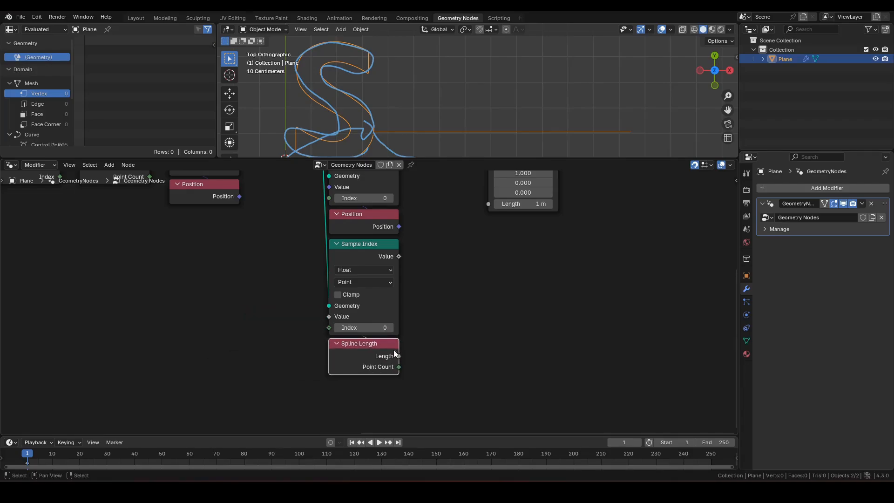
{"action": "key", "text": "ctrl+h"}
Link the lower Sample Index's Value output to Curve Line's Length input.
{"action": "left_click_drag", "start_coordinate": [399, 256], "coordinate": [488, 204]}
{"action": "middle_click_drag", "start_coordinate": [515, 219], "coordinate": [468, 236]}
{"action": "scroll", "coordinate": [470, 236], "scroll_direction": "down", "scroll_amount": 3}
{"action": "scroll", "coordinate": [504, 141], "scroll_direction": "down", "scroll_amount": 3}
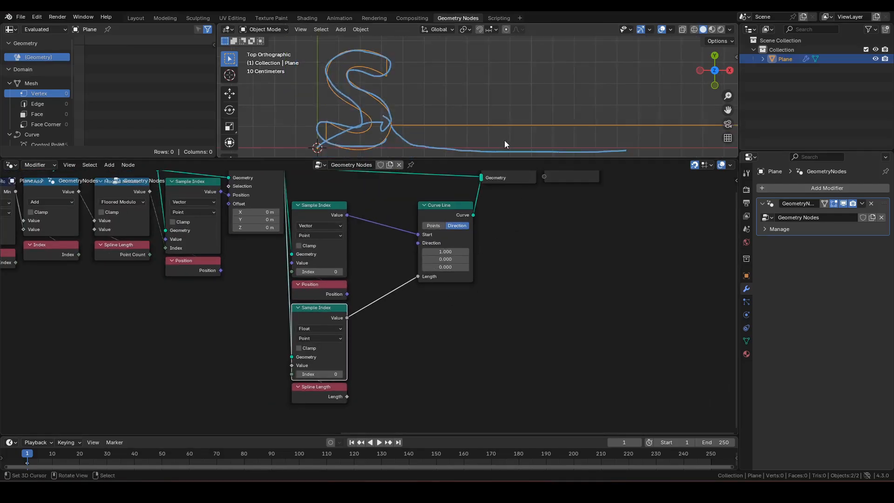
{"action": "middle_click_drag", "start_coordinate": [569, 116], "coordinate": [525, 120], "text": "shift"}
{"action": "middle_click_drag", "start_coordinate": [567, 282], "coordinate": [511, 322]}
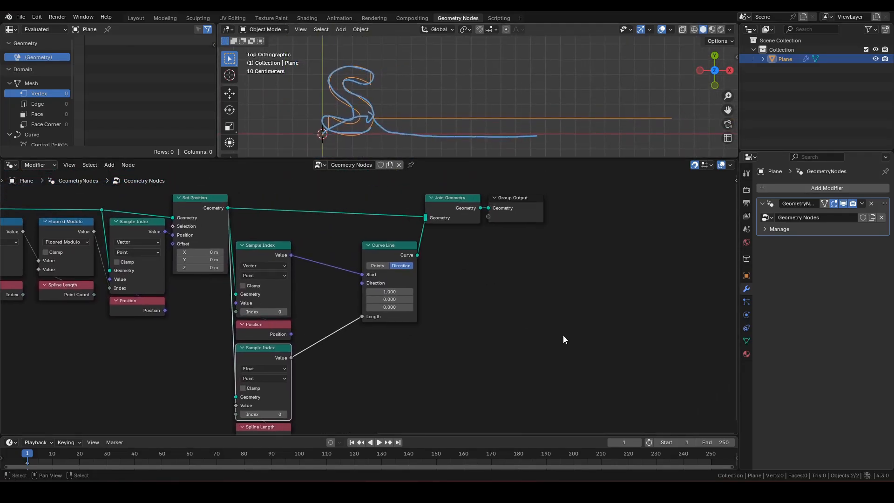
Shift Curve Line, Join Geometry and Group Output right, and insert an Add math node with value 1 before Curve Line's Length.
{"action": "left_click_drag", "start_coordinate": [563, 335], "coordinate": [345, 183]}
{"action": "key", "text": "g"}
{"action": "key", "text": "x"}
{"action": "left_click", "coordinate": [365, 183]}
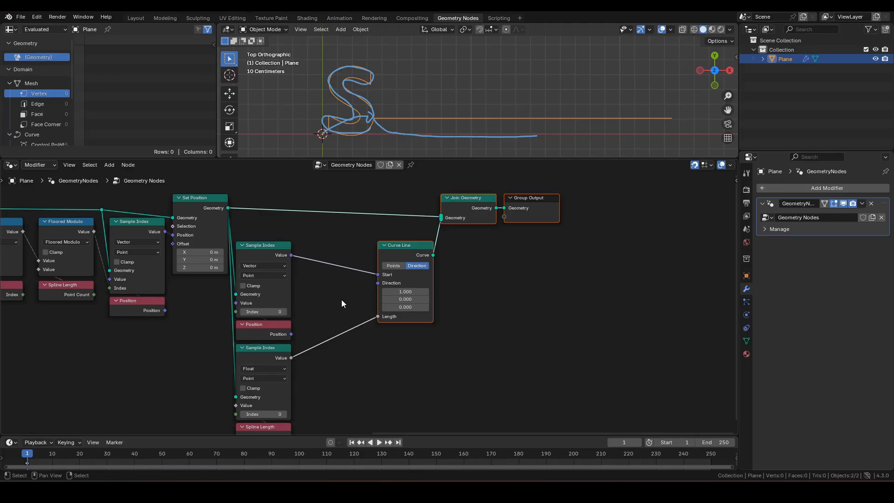
{"action": "key", "text": "F3"}
{"action": "type", "text": "add"}
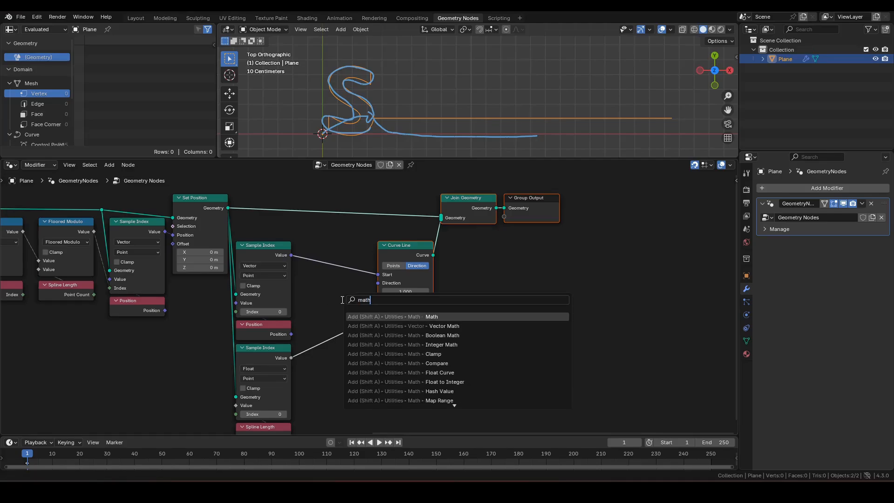
{"action": "key", "text": "Return"}
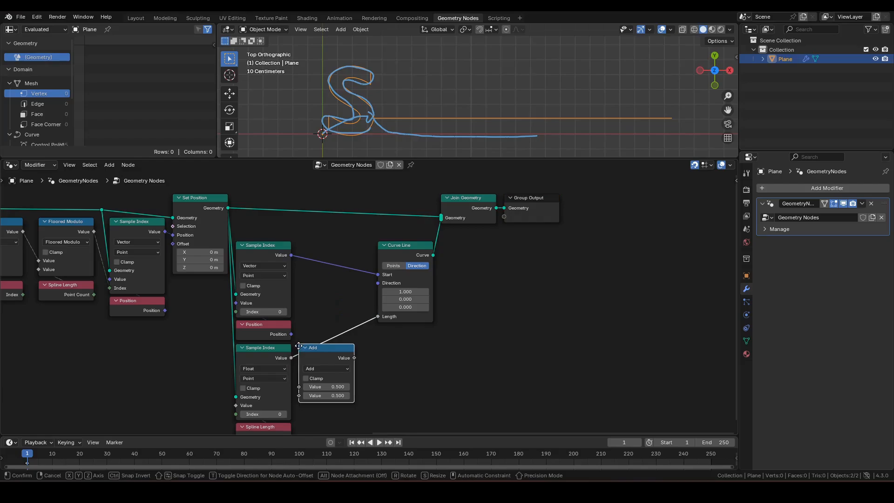
{"action": "left_click", "coordinate": [331, 385]}
{"action": "left_click", "coordinate": [324, 395]}
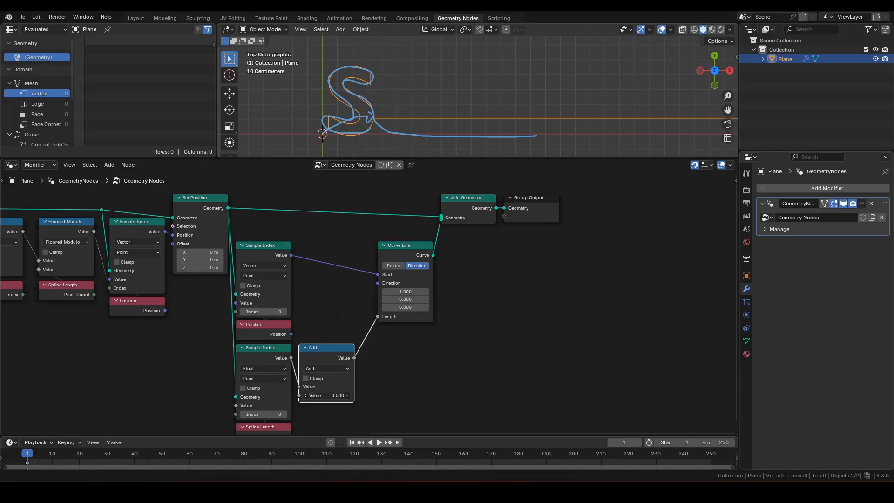
{"action": "type", "text": "1"}
{"action": "key", "text": "Return"}
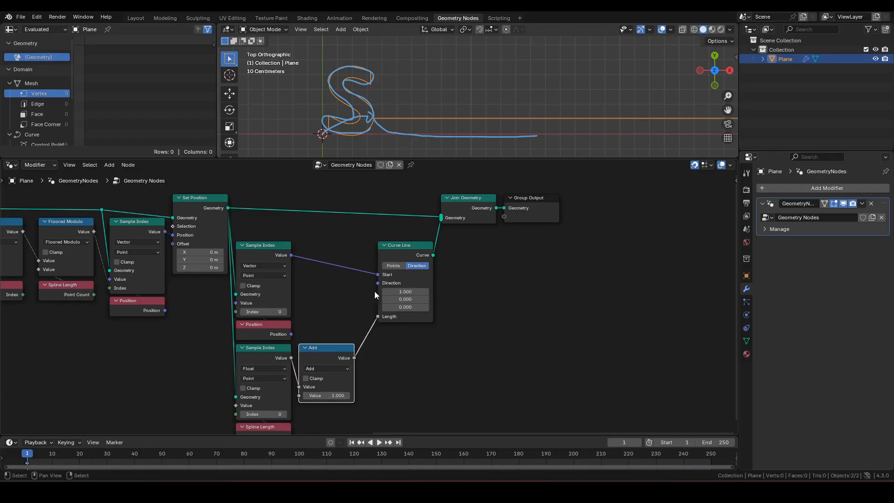
Move Curve Line slightly left and check the extended line against the S outline in the viewport.
{"action": "left_click_drag", "start_coordinate": [408, 251], "coordinate": [391, 250]}
{"action": "middle_click_drag", "start_coordinate": [588, 244], "coordinate": [438, 295]}
{"action": "middle_click_drag", "start_coordinate": [508, 107], "coordinate": [415, 108], "text": "shift"}
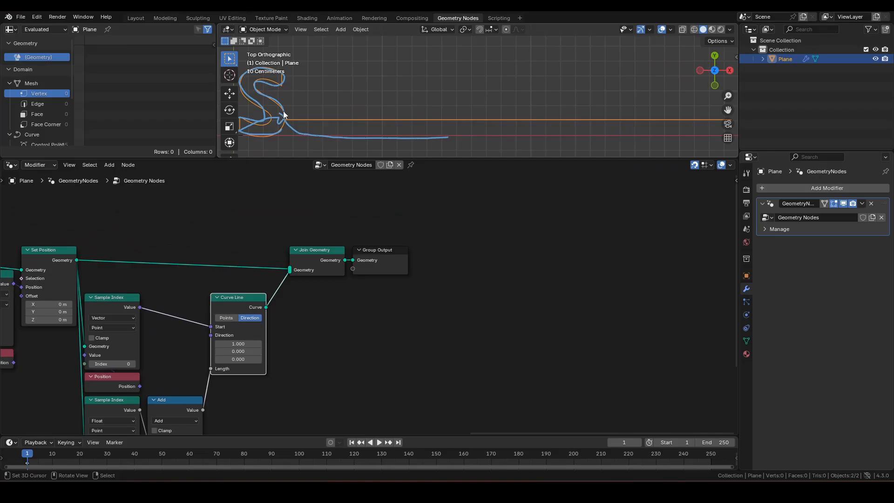
{"action": "scroll", "coordinate": [291, 123], "scroll_direction": "up", "scroll_amount": 1}
{"action": "scroll", "coordinate": [291, 120], "scroll_direction": "down", "scroll_amount": 2}
{"action": "scroll", "coordinate": [308, 110], "scroll_direction": "up", "scroll_amount": 1}
{"action": "scroll", "coordinate": [307, 111], "scroll_direction": "up", "scroll_amount": 1}
{"action": "middle_click_drag", "start_coordinate": [263, 134], "coordinate": [371, 120], "text": "shift"}
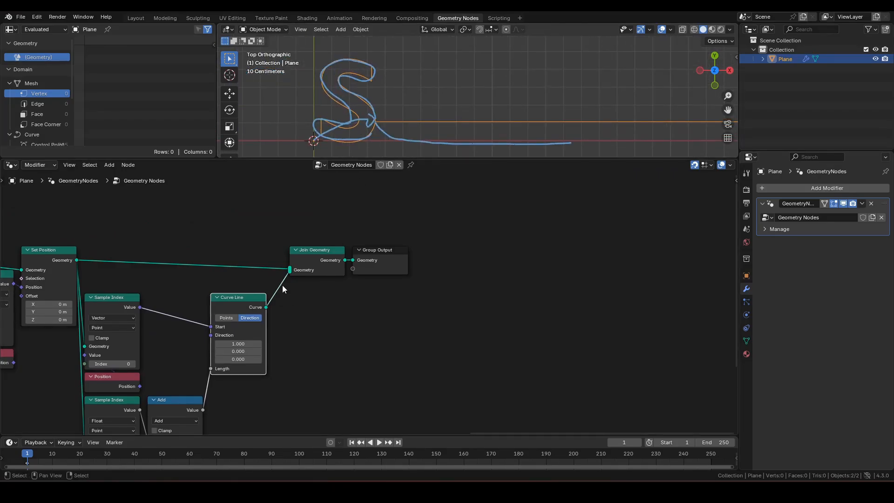
Annotate an arrow pointing at the sketched line's bend, and move Join Geometry and Group Output farther right.
{"action": "left_click_drag", "start_coordinate": [287, 233], "coordinate": [428, 305]}
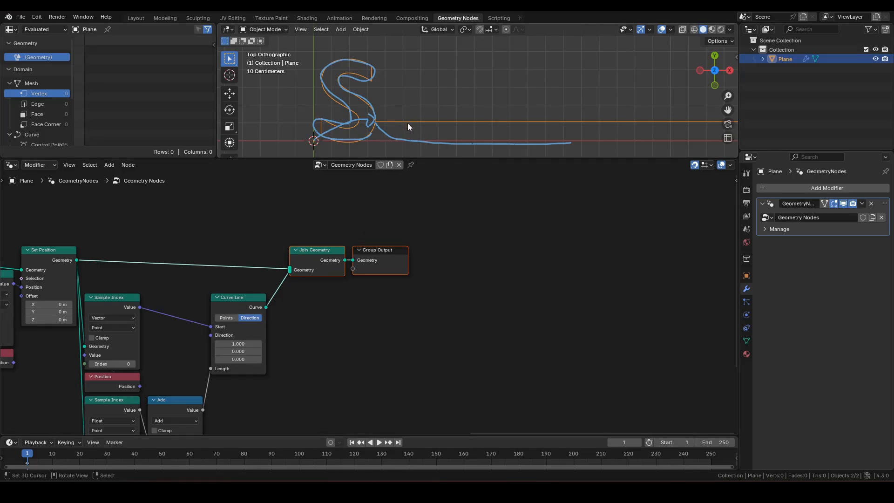
{"action": "left_click_drag", "start_coordinate": [407, 120], "coordinate": [404, 138]}
{"action": "left_click_drag", "start_coordinate": [271, 235], "coordinate": [393, 282]}
{"action": "key", "text": "g"}
{"action": "left_click", "coordinate": [538, 280]}
{"action": "scroll", "coordinate": [336, 345], "scroll_direction": "up", "scroll_amount": 4}
{"action": "middle_click_drag", "start_coordinate": [337, 342], "coordinate": [359, 301]}
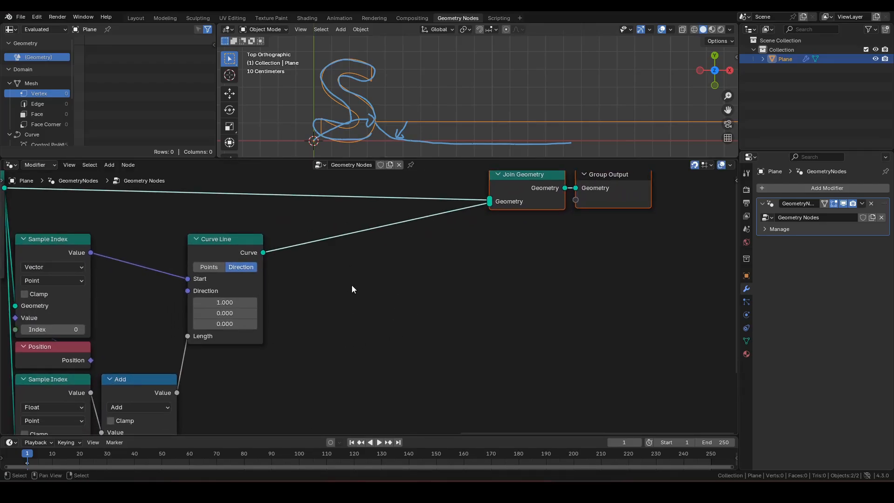
Insert a Resample Curve node after Curve Line, in Length mode with a length of 0.01 m.
{"action": "key", "text": "F3"}
{"action": "type", "text": "resam"}
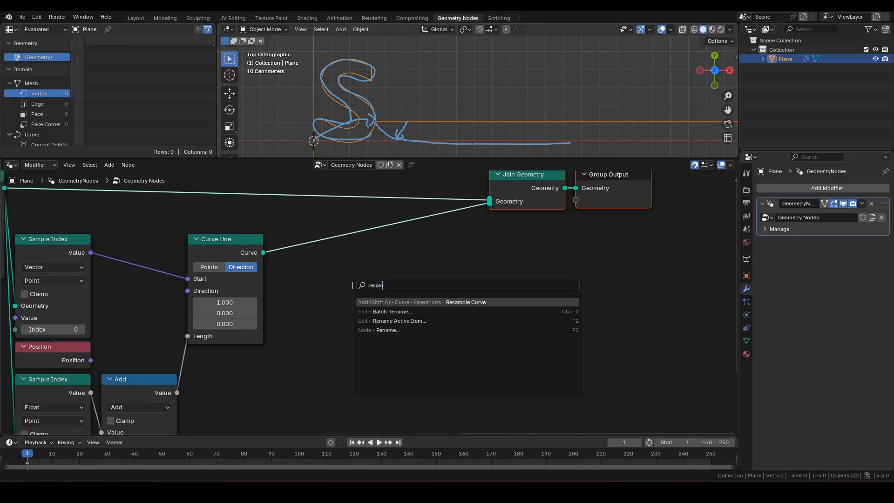
{"action": "key", "text": "Return"}
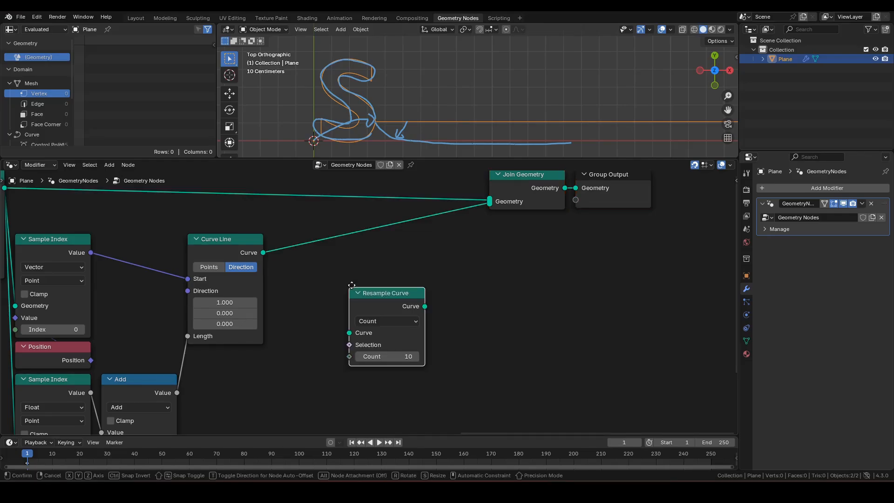
{"action": "left_click", "coordinate": [276, 231]}
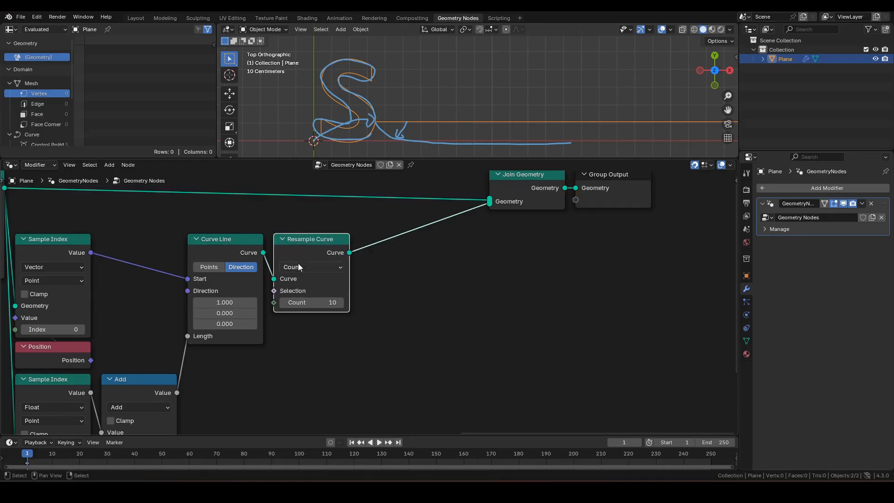
{"action": "left_click", "coordinate": [300, 266]}
{"action": "left_click", "coordinate": [301, 318]}
{"action": "left_click", "coordinate": [312, 304]}
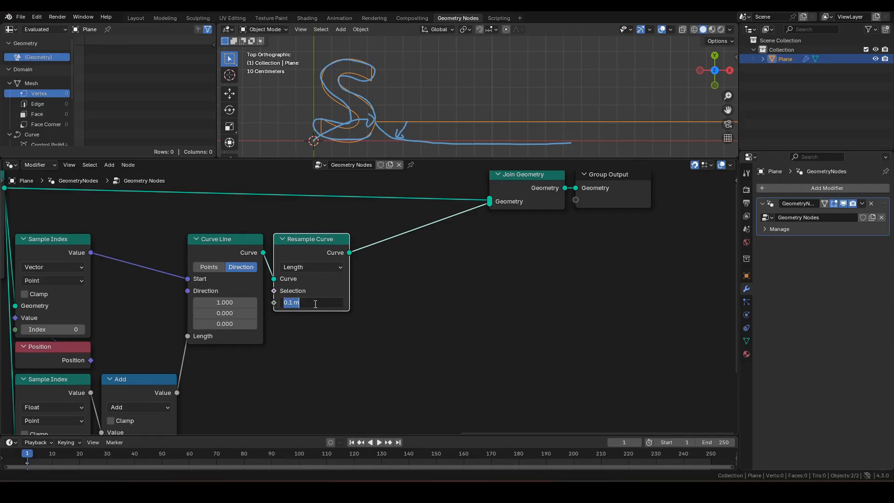
{"action": "type", "text": ".01"}
{"action": "key", "text": "Return"}
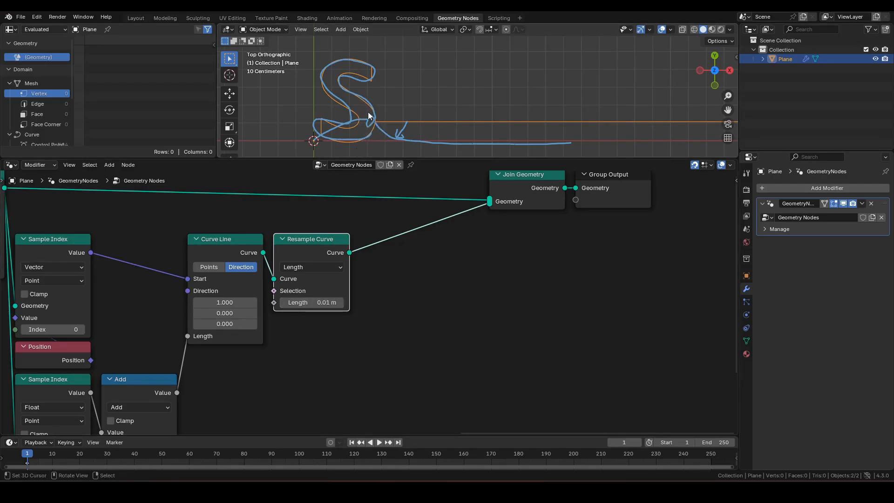
Insert a Set Position node between Resample Curve and Join Geometry, leaving a gap after Resample Curve.
{"action": "middle_click_drag", "start_coordinate": [462, 292], "coordinate": [402, 289]}
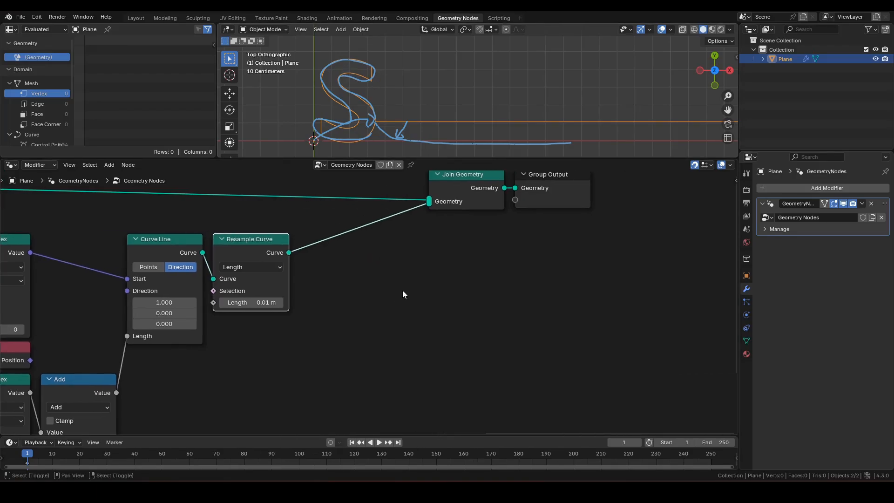
{"action": "key", "text": "F3"}
{"action": "type", "text": "set"}
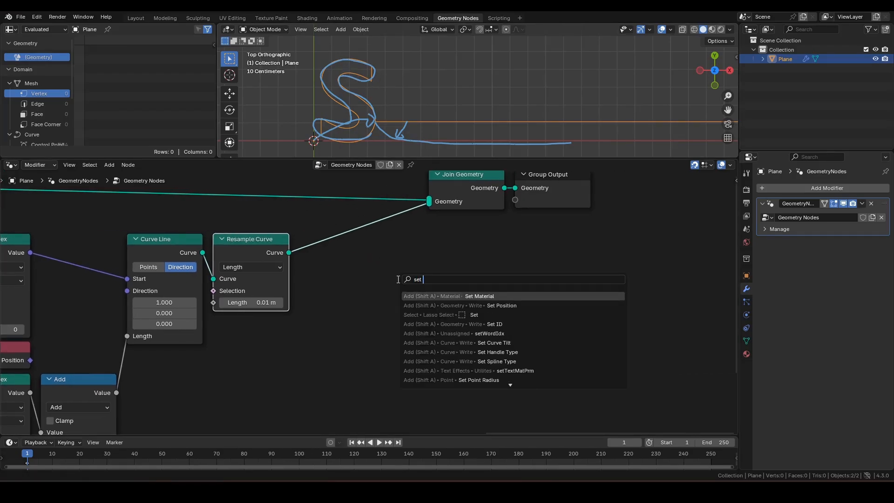
{"action": "type", "text": " pos"}
{"action": "key", "text": "Return"}
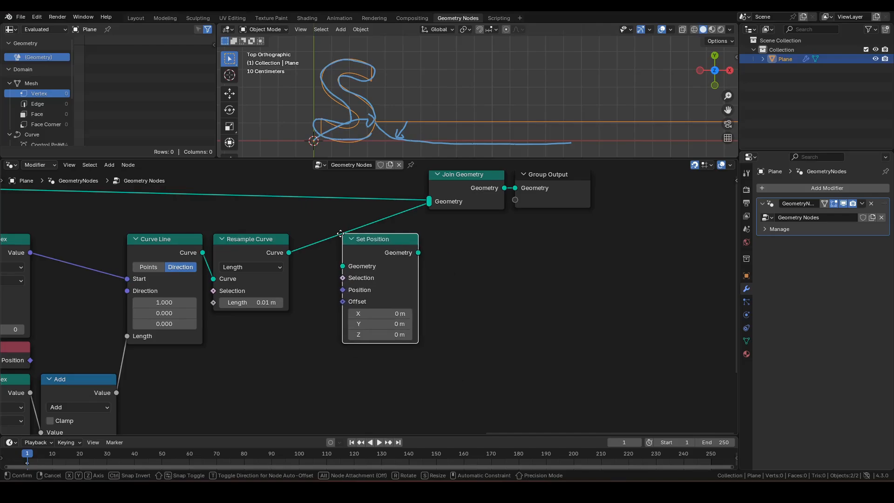
{"action": "left_click", "coordinate": [327, 237]}
{"action": "left_click_drag", "start_coordinate": [366, 244], "coordinate": [409, 244]}
Feed the new Set Position's Position input from a vector Mix node placed beneath it.
{"action": "middle_click_drag", "start_coordinate": [359, 315], "coordinate": [391, 254]}
{"action": "left_click_drag", "start_coordinate": [406, 229], "coordinate": [367, 284]}
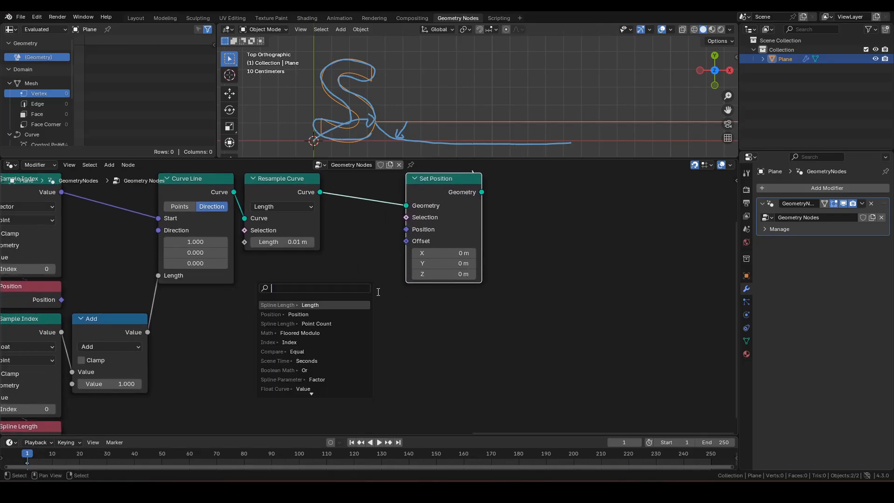
{"action": "type", "text": "mix"}
{"action": "key", "text": "Return"}
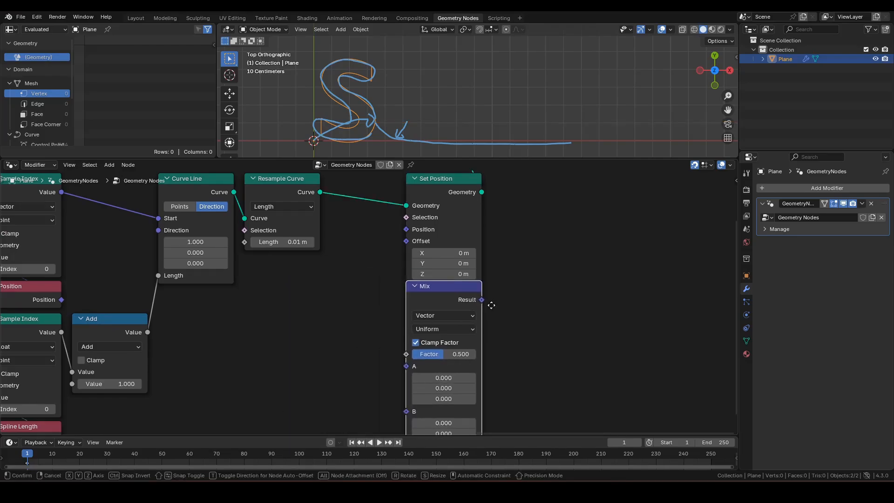
{"action": "left_click", "coordinate": [490, 303]}
Feed the Mix node's A input from a new Position node placed to the right of the Add node.
{"action": "middle_click_drag", "start_coordinate": [387, 383], "coordinate": [461, 346]}
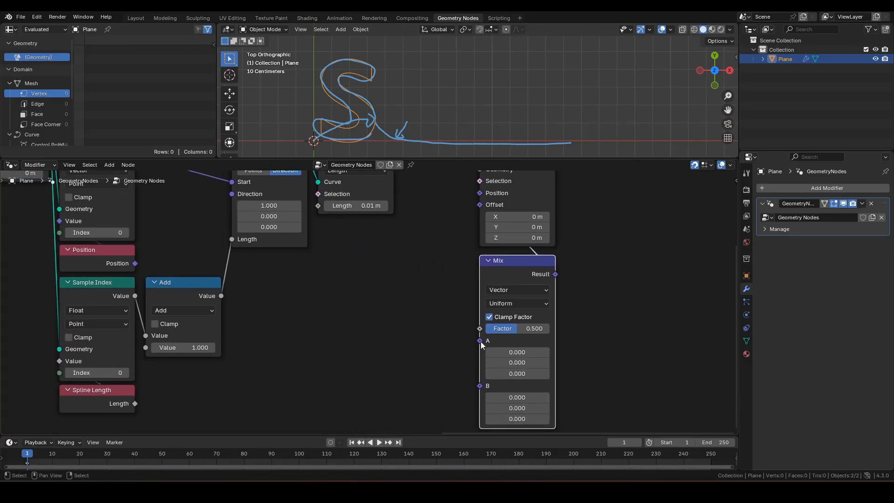
{"action": "left_click_drag", "start_coordinate": [479, 341], "coordinate": [293, 321]}
{"action": "type", "text": "po"}
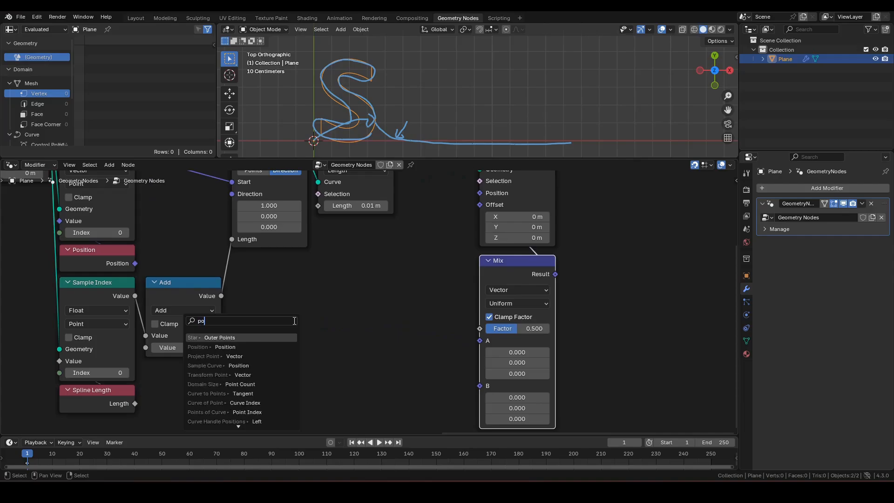
{"action": "type", "text": "s"}
{"action": "key", "text": "Return"}
{"action": "left_click", "coordinate": [304, 320]}
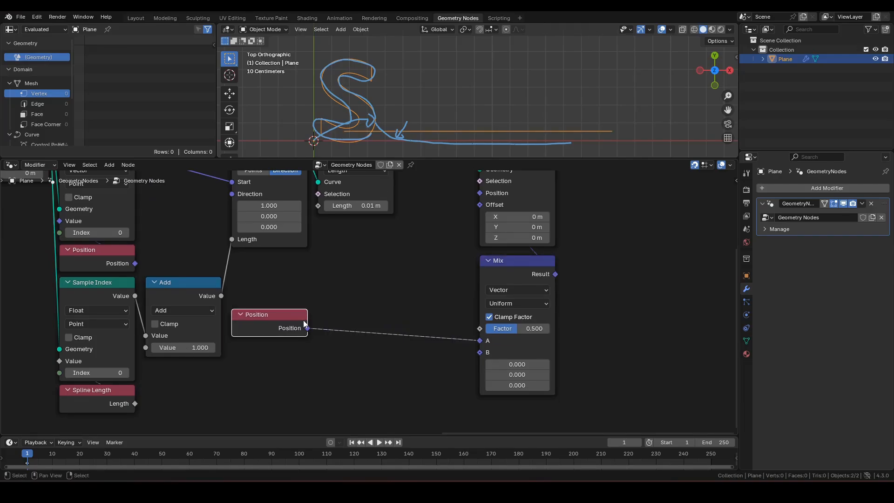
Pass Position through Separate XYZ, carry only X into a Combine XYZ node, and link its Vector to Mix's B input.
{"action": "left_click_drag", "start_coordinate": [307, 328], "coordinate": [314, 367]}
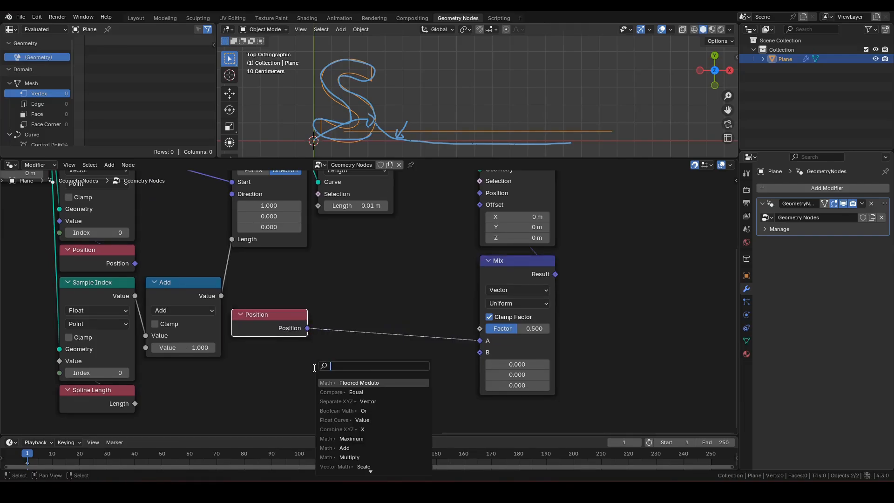
{"action": "type", "text": "sx"}
{"action": "left_click", "coordinate": [355, 383]}
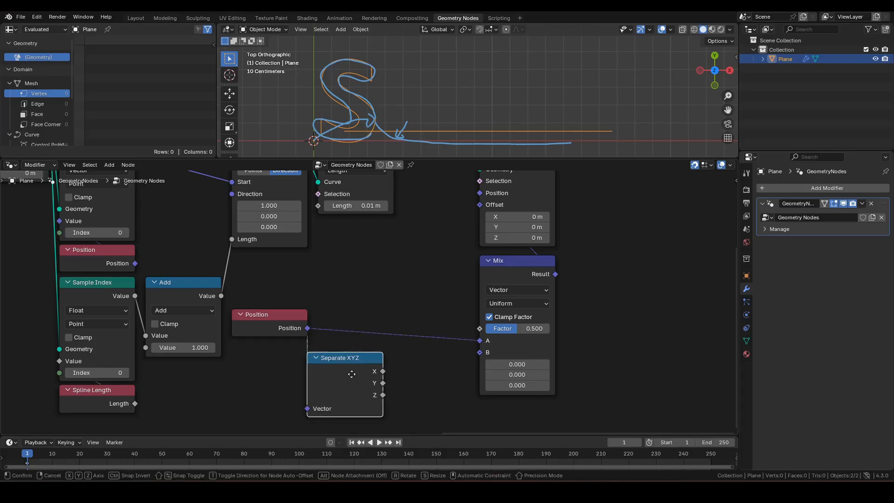
{"action": "left_click", "coordinate": [358, 373]}
{"action": "left_click_drag", "start_coordinate": [382, 371], "coordinate": [403, 365]}
{"action": "type", "text": "cx"}
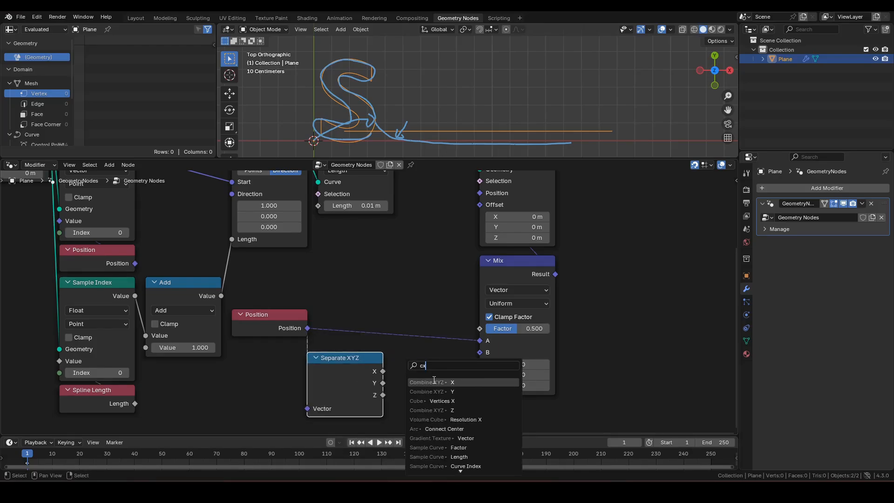
{"action": "left_click", "coordinate": [434, 382]}
{"action": "left_click", "coordinate": [422, 374]}
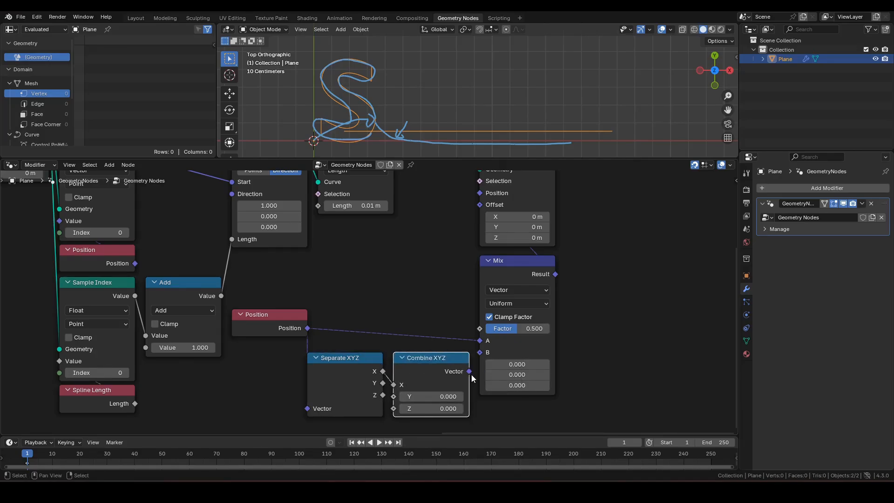
{"action": "left_click_drag", "start_coordinate": [471, 372], "coordinate": [487, 353]}
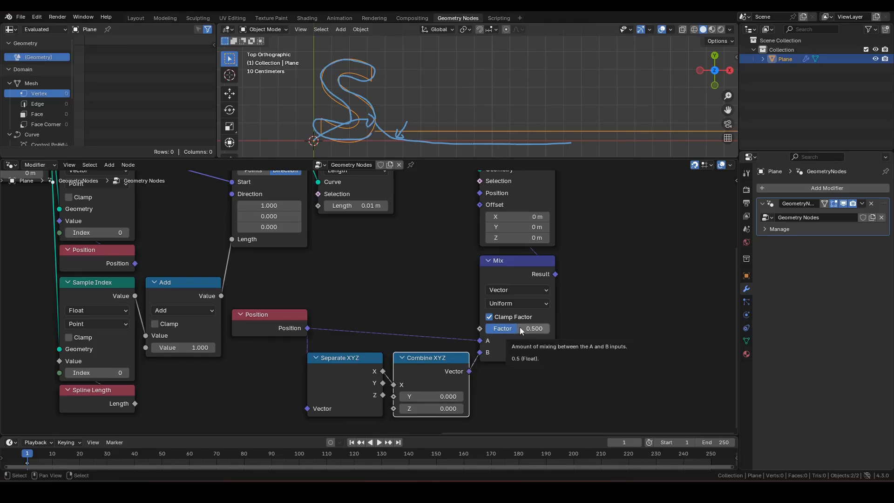
Set the Mix factor to 0 and check where the line meets the S outline in the viewport.
{"action": "left_click_drag", "start_coordinate": [523, 328], "coordinate": [491, 328]}
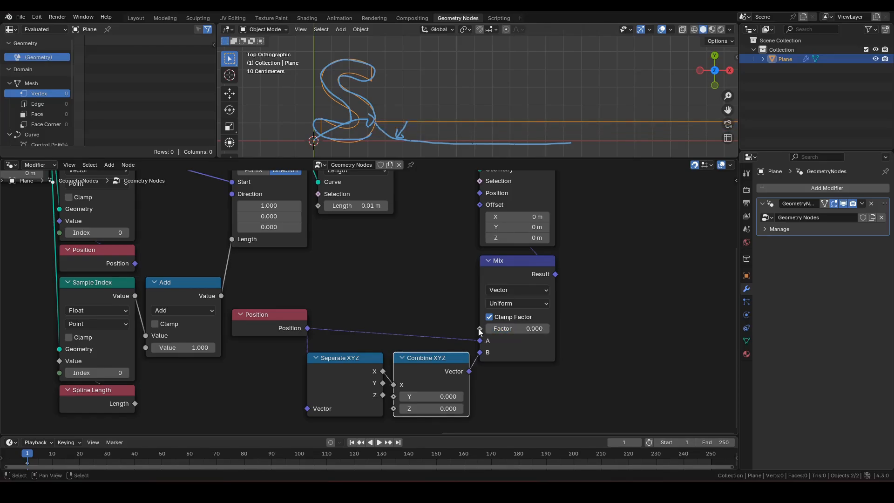
{"action": "scroll", "coordinate": [354, 124], "scroll_direction": "up", "scroll_amount": 1}
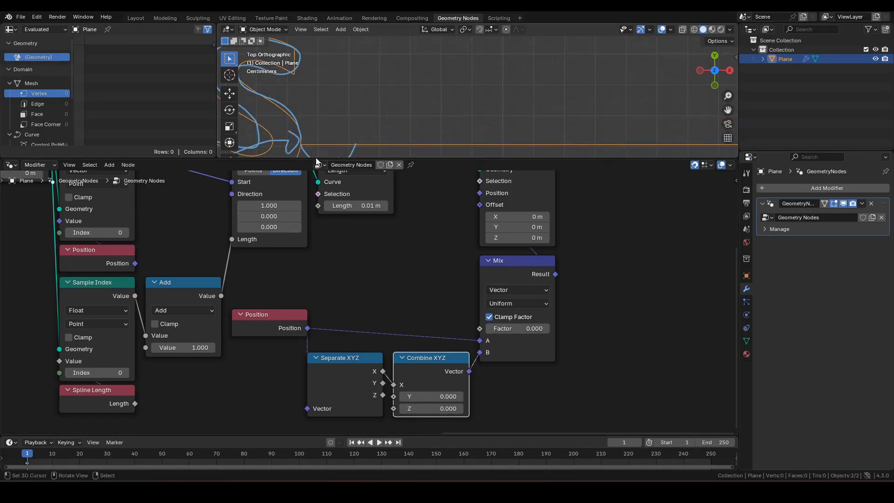
{"action": "scroll", "coordinate": [415, 143], "scroll_direction": "down", "scroll_amount": 4}
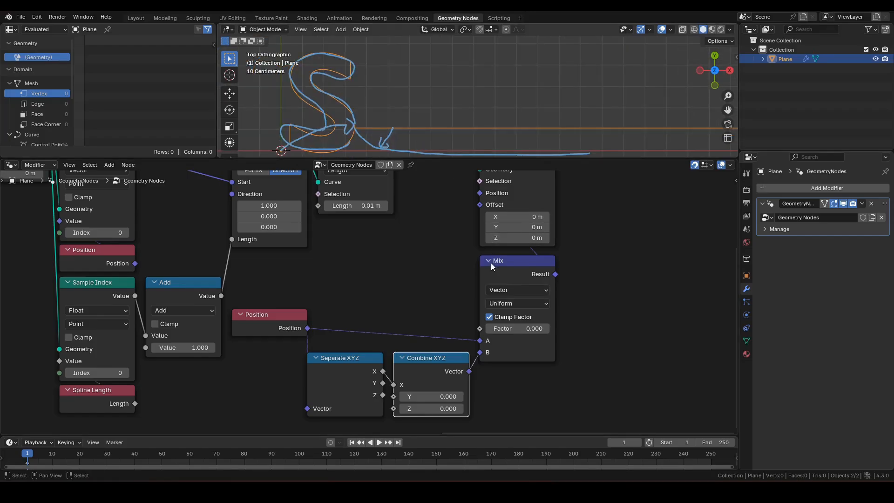
Set the Mix factor to 1 and stack Combine XYZ and Separate XYZ beneath Mix with unused sockets hidden, placing Position beside them.
{"action": "left_click_drag", "start_coordinate": [495, 331], "coordinate": [598, 295]}
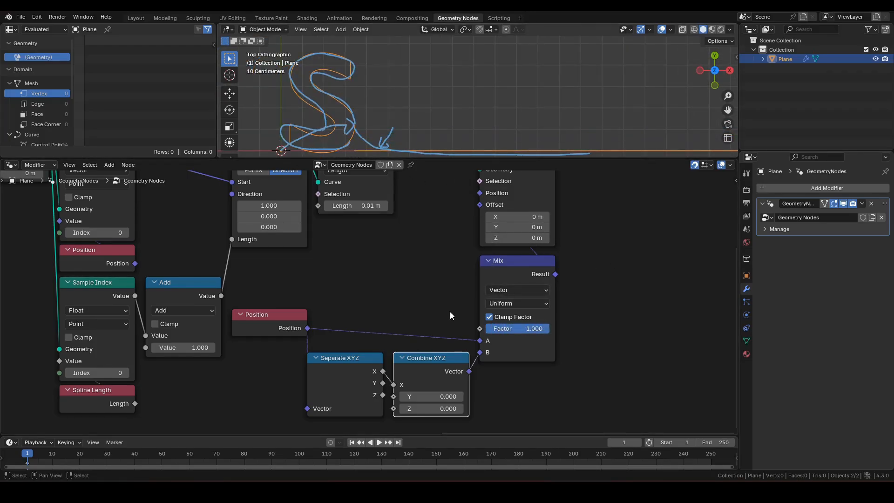
{"action": "left_click", "coordinate": [352, 376], "text": "shift"}
{"action": "left_click", "coordinate": [423, 364], "text": "shift"}
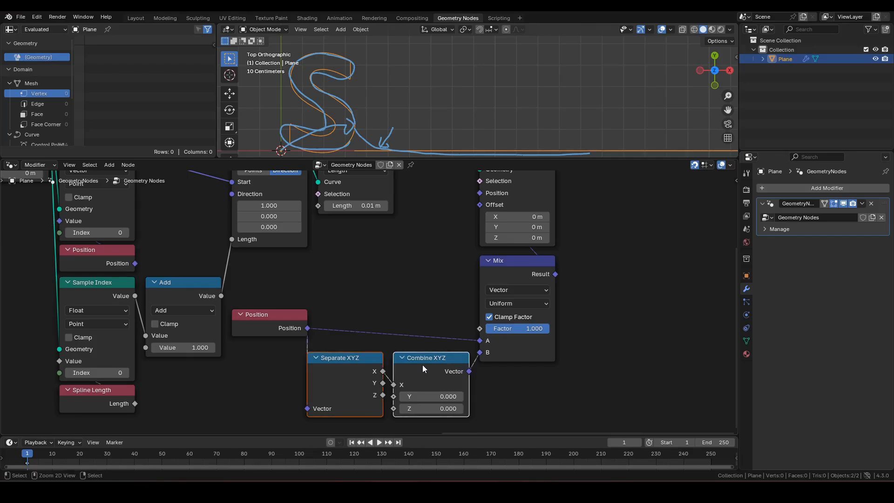
{"action": "key", "text": "ctrl+h"}
{"action": "left_click", "coordinate": [415, 304]}
{"action": "left_click_drag", "start_coordinate": [420, 357], "coordinate": [509, 371]}
{"action": "left_click_drag", "start_coordinate": [330, 363], "coordinate": [503, 402]}
{"action": "left_click_drag", "start_coordinate": [290, 309], "coordinate": [441, 389]}
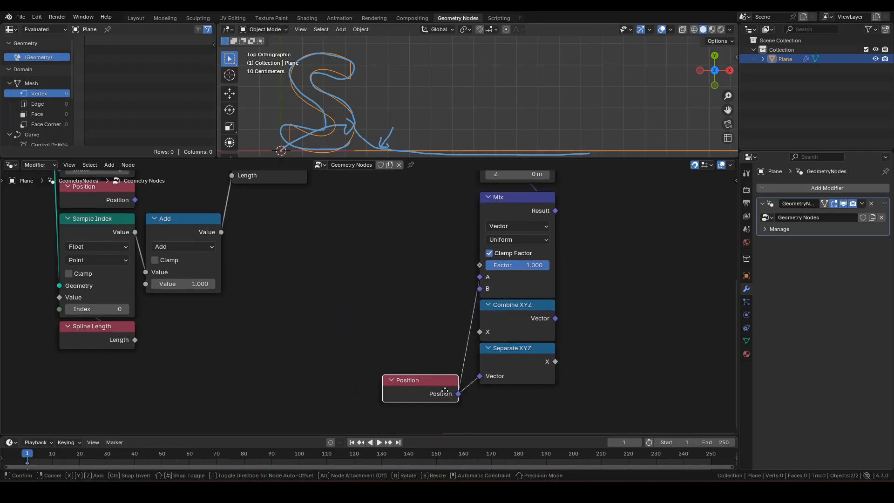
Drive the Mix node's Factor from a new Float Curve node placed beside it.
{"action": "scroll", "coordinate": [581, 293], "scroll_direction": "down", "scroll_amount": 2}
{"action": "middle_click_drag", "start_coordinate": [592, 231], "coordinate": [488, 257]}
{"action": "scroll", "coordinate": [403, 300], "scroll_direction": "up", "scroll_amount": 1}
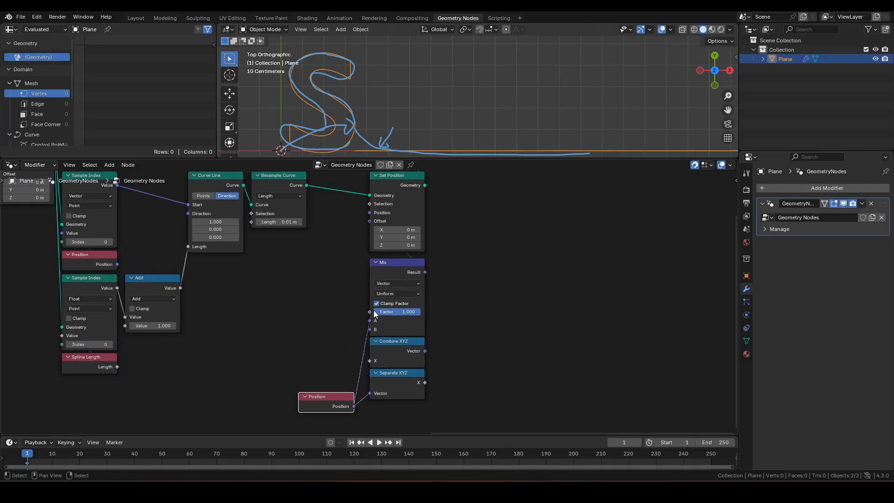
{"action": "left_click_drag", "start_coordinate": [374, 311], "coordinate": [297, 313]}
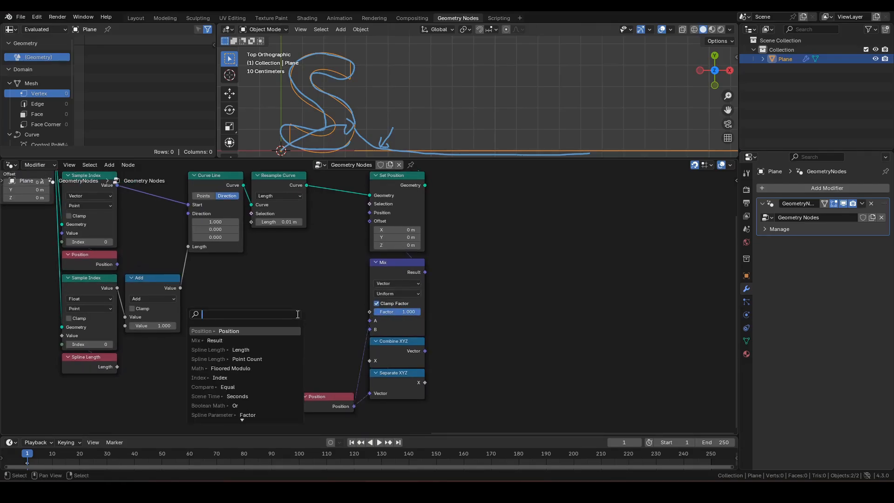
{"action": "type", "text": "float curve"}
{"action": "key", "text": "Return"}
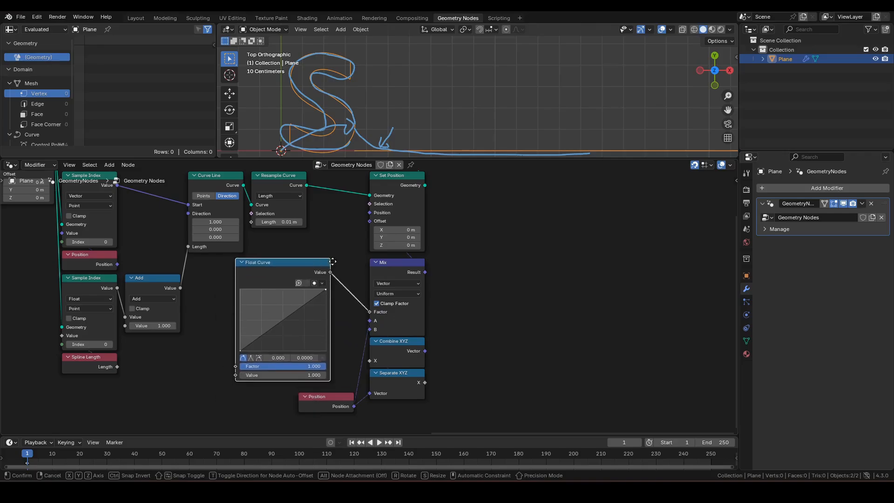
{"action": "left_click", "coordinate": [351, 260]}
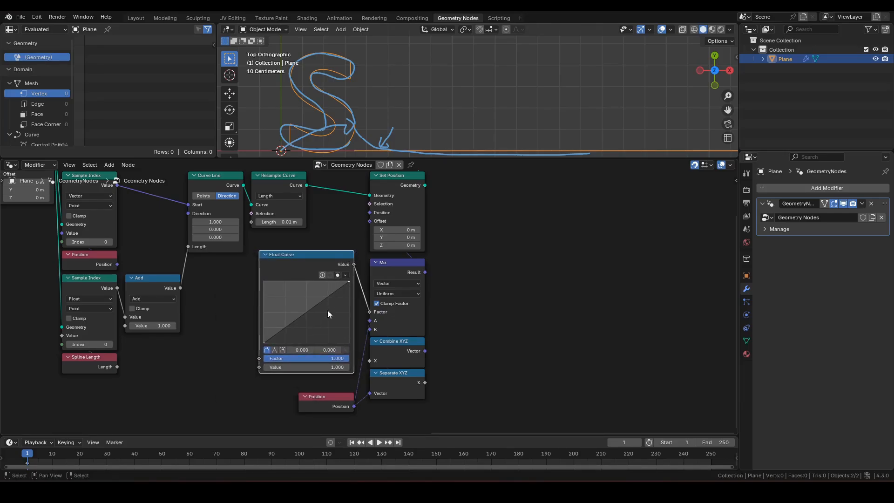
Feed the Float Curve's Value input from a new Spline Parameter node's Factor output and hide its unused outputs.
{"action": "left_click_drag", "start_coordinate": [258, 367], "coordinate": [243, 384]}
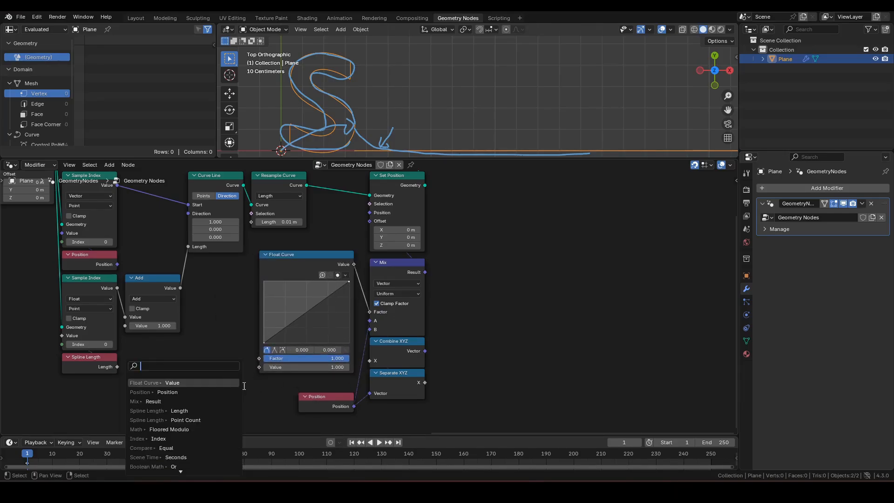
{"action": "type", "text": "spp"}
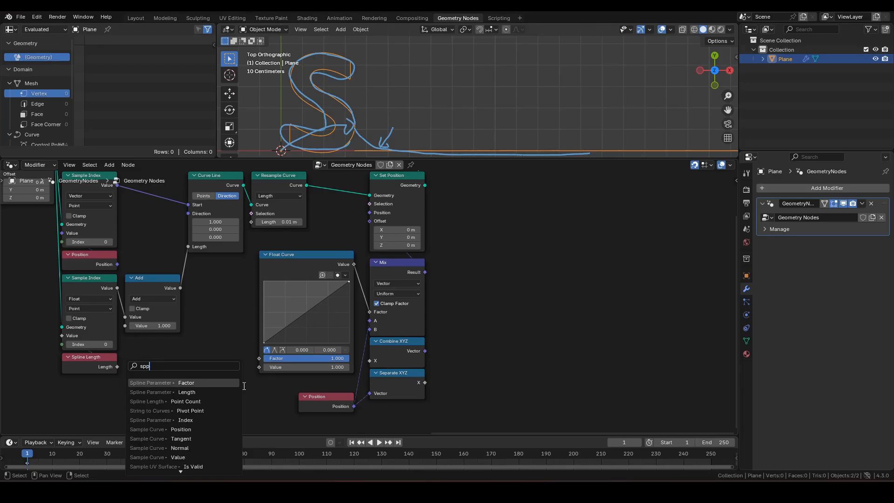
{"action": "key", "text": "Return"}
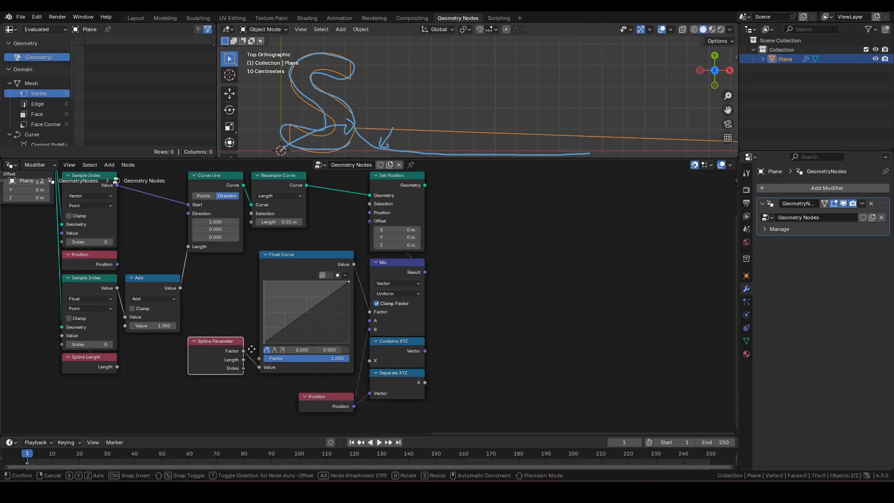
{"action": "left_click", "coordinate": [251, 348]}
{"action": "key", "text": "ctrl+h"}
{"action": "scroll", "coordinate": [243, 368], "scroll_direction": "up", "scroll_amount": 2}
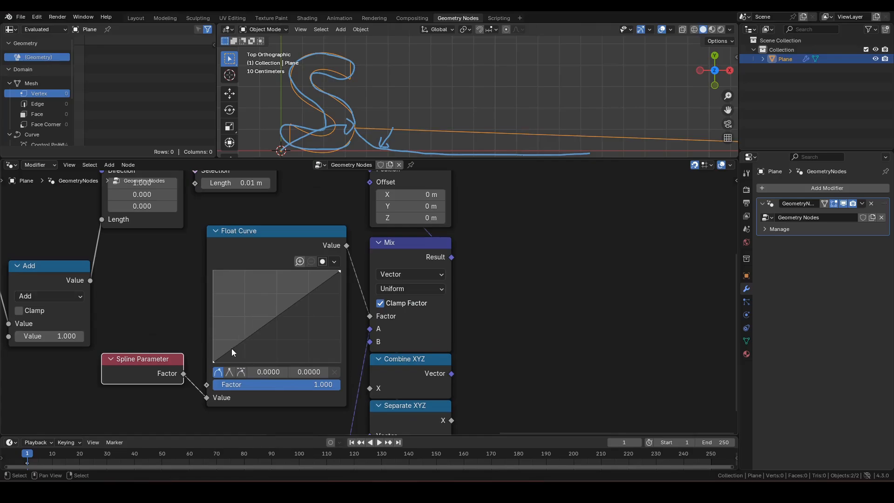
Add a point to the Float Curve at about X 0.0954, Y 1.0 so the blend rises steeply at the start.
{"action": "left_click_drag", "start_coordinate": [231, 349], "coordinate": [225, 270]}
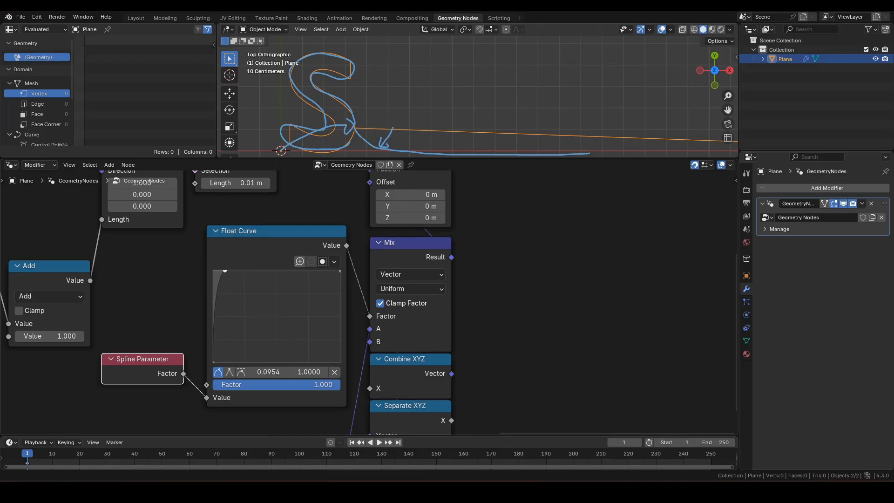
{"action": "right_click", "coordinate": [361, 102]}
{"action": "left_click", "coordinate": [362, 103]}
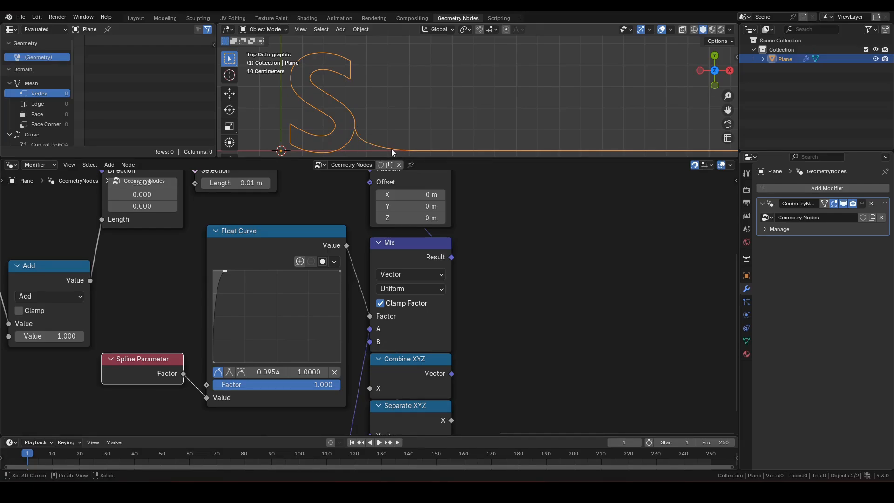
Move the Float Curve and Spline Parameter nodes closer to Mix, and Position closer to Separate XYZ.
{"action": "scroll", "coordinate": [259, 263], "scroll_direction": "down", "scroll_amount": 3}
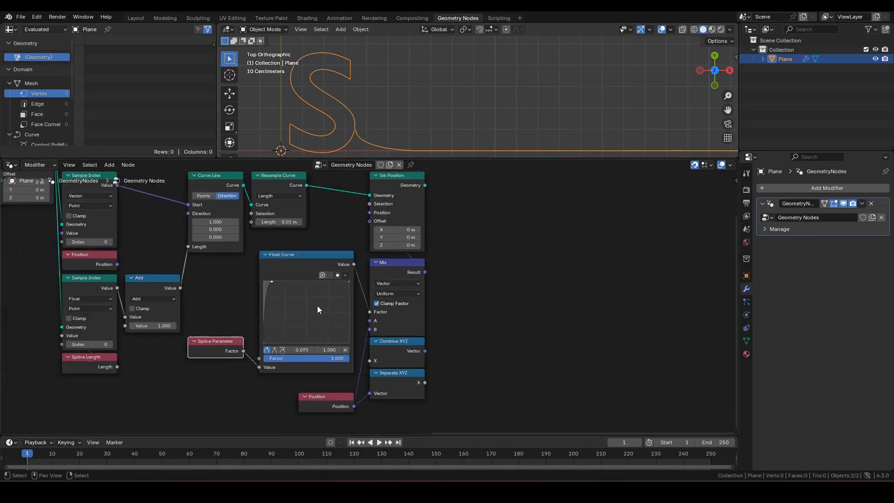
{"action": "left_click_drag", "start_coordinate": [229, 287], "coordinate": [300, 361]}
{"action": "left_click_drag", "start_coordinate": [304, 259], "coordinate": [311, 259]}
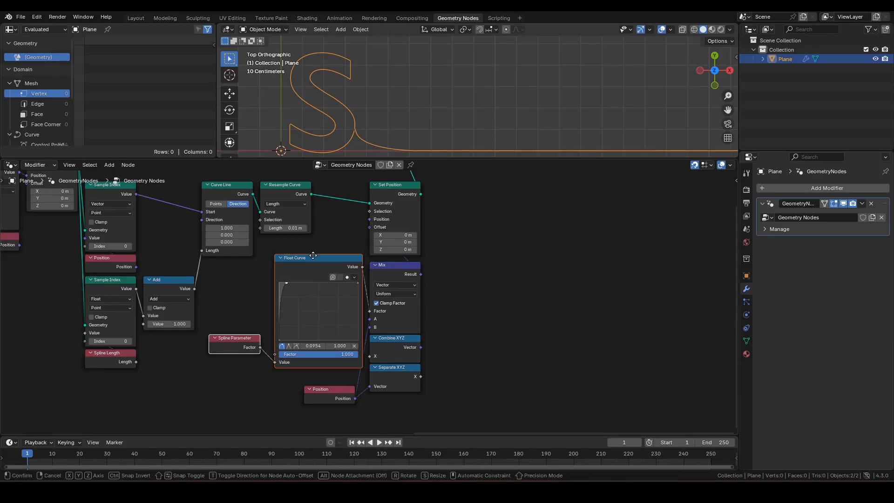
{"action": "left_click", "coordinate": [331, 382]}
{"action": "left_click_drag", "start_coordinate": [337, 394], "coordinate": [344, 386]}
Shift Set Position and its Mix, Float Curve and XYZ input nodes horizontally closer to the Resample Curve node.
{"action": "middle_click_drag", "start_coordinate": [446, 253], "coordinate": [437, 276], "text": "shift"}
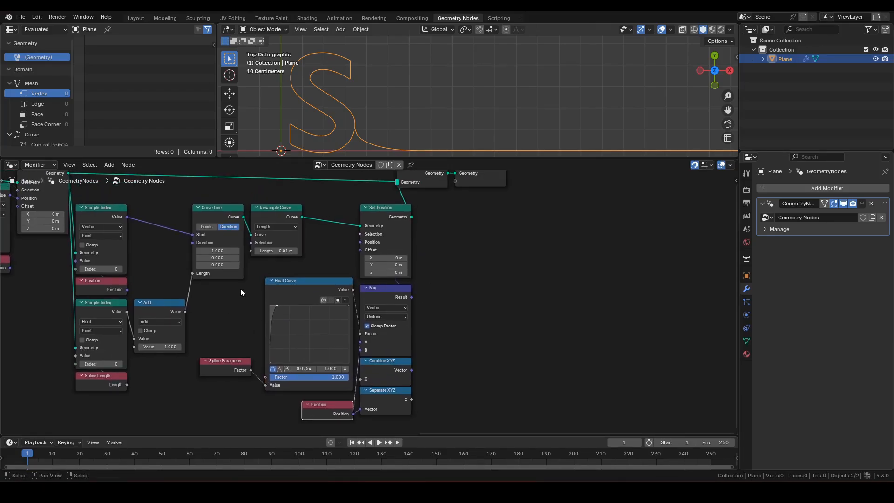
{"action": "left_click_drag", "start_coordinate": [246, 272], "coordinate": [426, 454]}
{"action": "key", "text": "g"}
{"action": "key", "text": "x"}
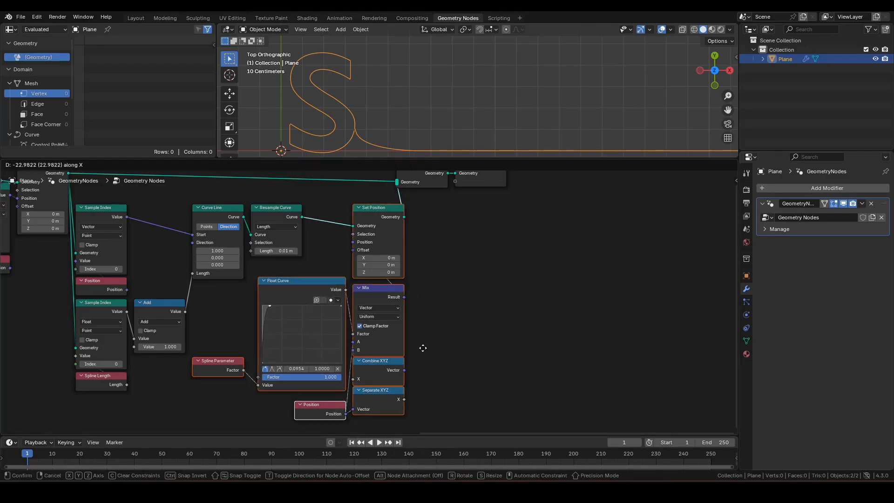
{"action": "left_click", "coordinate": [423, 348]}
Move Join Geometry and Group Output horizontally away from Set Position to make room for more nodes.
{"action": "middle_click_drag", "start_coordinate": [443, 275], "coordinate": [314, 374], "text": "shift"}
{"action": "left_click_drag", "start_coordinate": [466, 343], "coordinate": [286, 222]}
{"action": "key", "text": "g"}
{"action": "key", "text": "x"}
{"action": "left_click", "coordinate": [476, 232]}
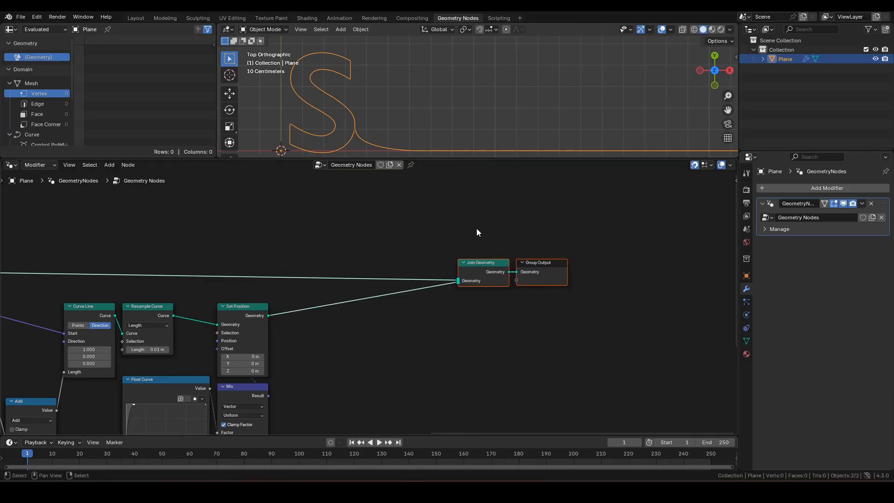
Insert a Trim Curve node between Set Position and Join Geometry and switch its mode to Length.
{"action": "scroll", "coordinate": [479, 121], "scroll_direction": "down", "scroll_amount": 3}
{"action": "middle_click_drag", "start_coordinate": [479, 121], "coordinate": [400, 114], "text": "shift"}
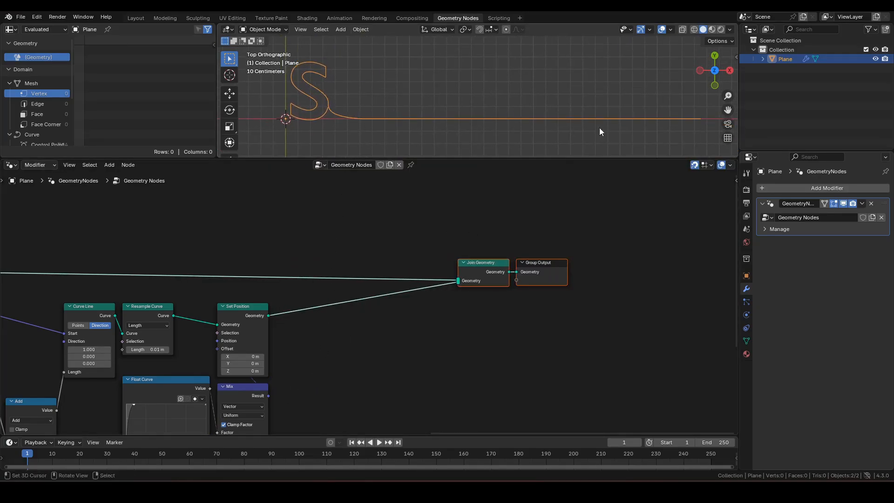
{"action": "middle_click_drag", "start_coordinate": [320, 367], "coordinate": [345, 293]}
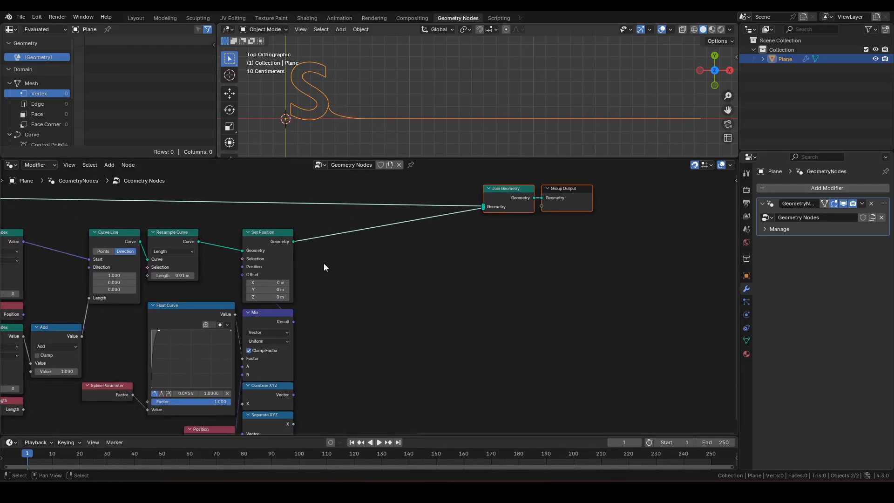
{"action": "key", "text": "F3"}
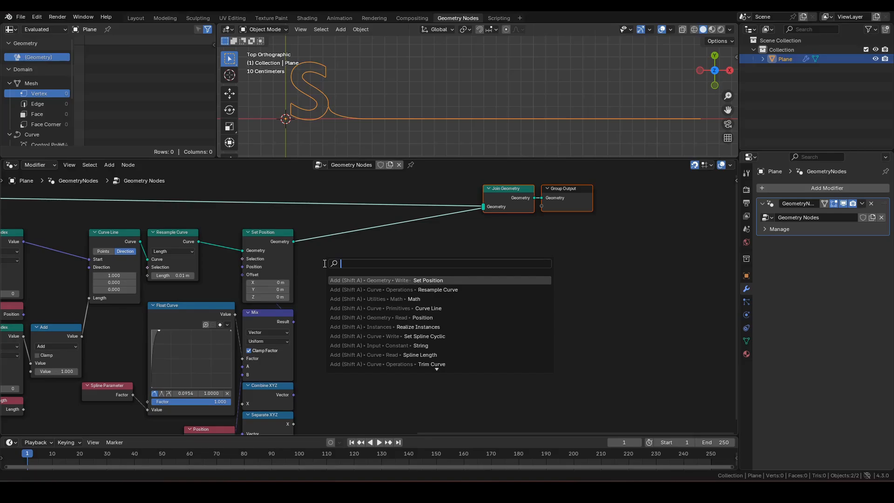
{"action": "type", "text": "trim"}
{"action": "key", "text": "Return"}
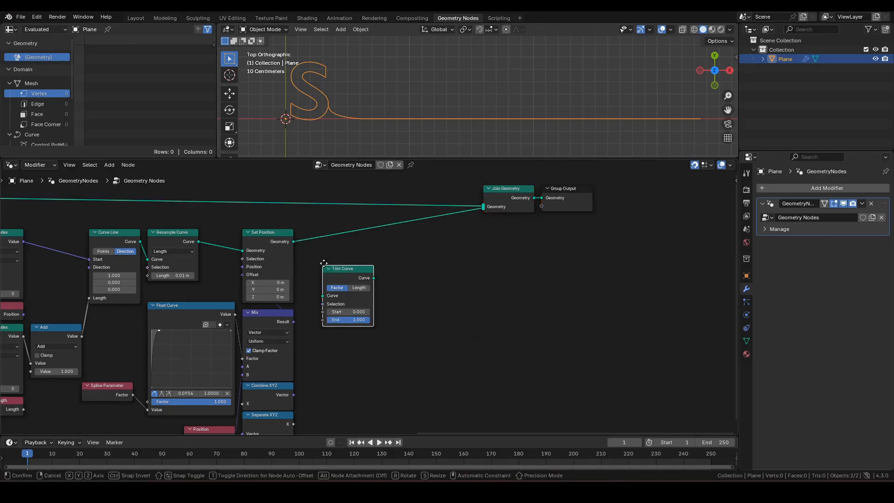
{"action": "left_click", "coordinate": [314, 229]}
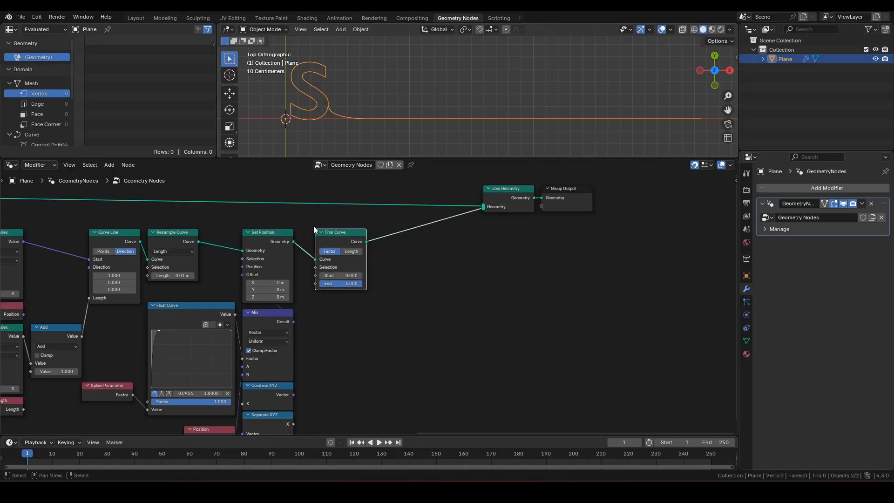
{"action": "left_click", "coordinate": [350, 251]}
Link the Add node's Value to Trim Curve's End input, routing the link beneath the other nodes through two reroutes.
{"action": "middle_click_drag", "start_coordinate": [353, 314], "coordinate": [472, 242]}
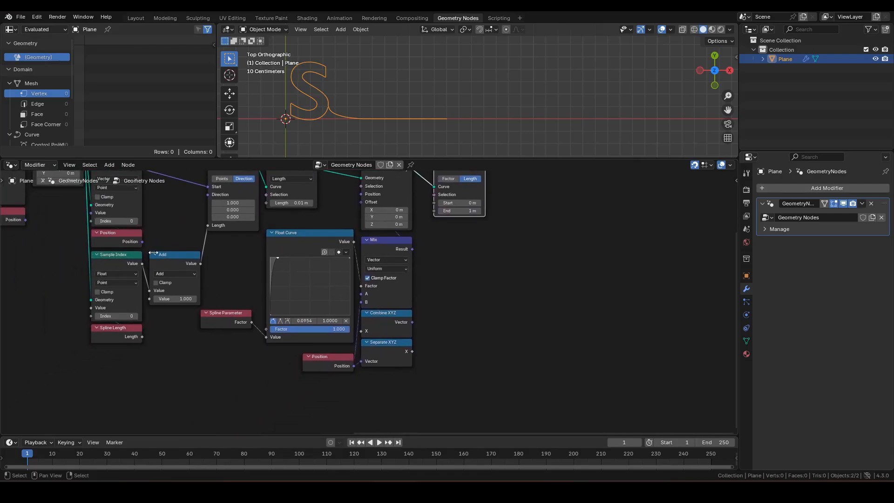
{"action": "left_click_drag", "start_coordinate": [200, 264], "coordinate": [437, 213]}
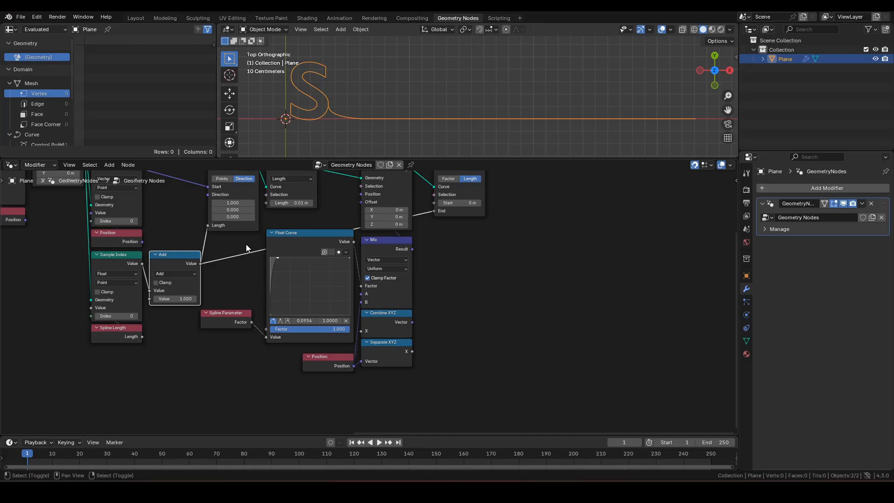
{"action": "left_click", "coordinate": [213, 278]}
{"action": "key", "text": "g"}
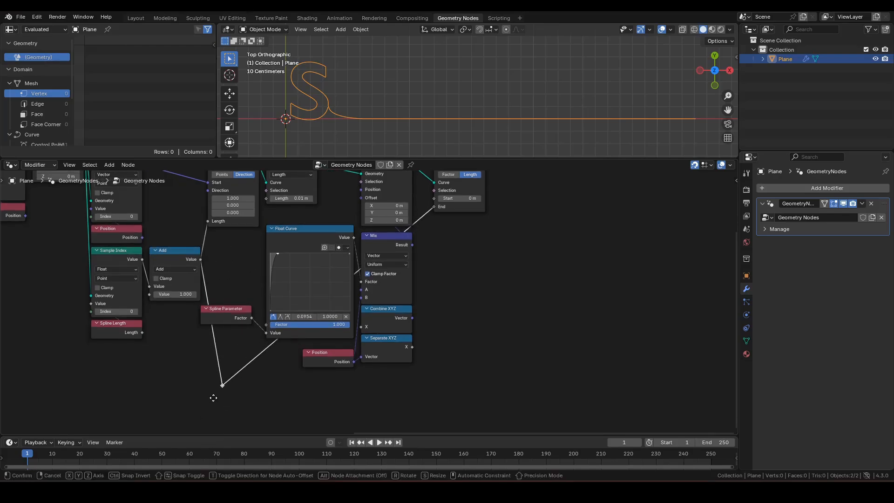
{"action": "left_click", "coordinate": [214, 399]}
{"action": "right_click_drag", "start_coordinate": [229, 363], "coordinate": [236, 396], "text": "shift"}
{"action": "key", "text": "g"}
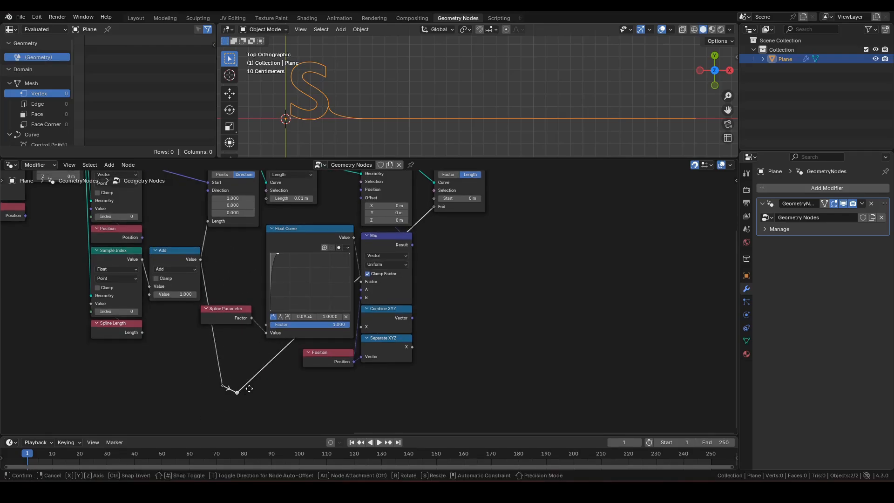
{"action": "left_click", "coordinate": [249, 381]}
{"action": "key", "text": "g"}
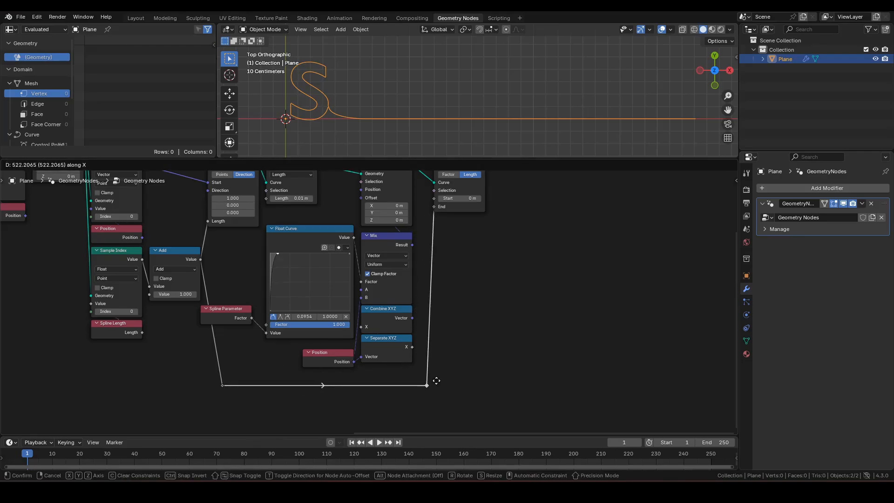
{"action": "left_click", "coordinate": [431, 380]}
Duplicate the Resample Curve node with its 0.01 m length and insert the copy between Trim Curve and Join Geometry.
{"action": "mouse_move", "coordinate": [465, 277]}
{"action": "middle_mouse_down"}
{"action": "mouse_move", "coordinate": [415, 323]}
{"action": "mouse_move", "coordinate": [459, 275]}
{"action": "middle_mouse_up"}
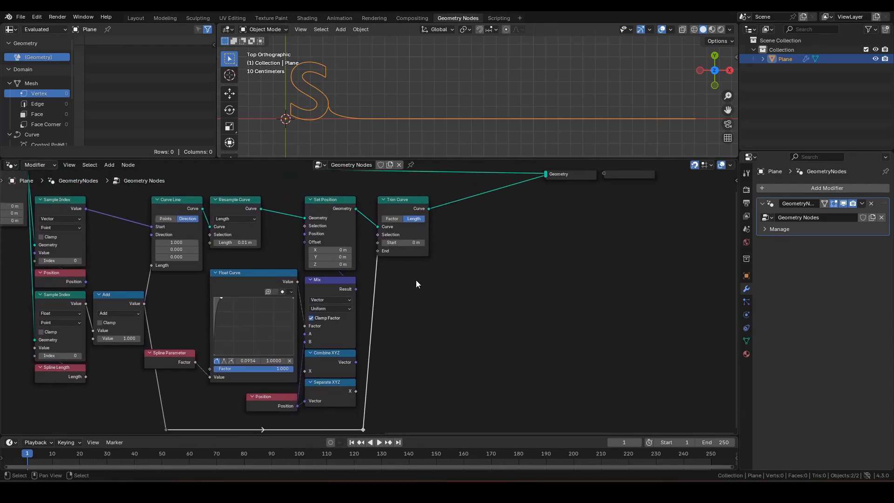
{"action": "left_click", "coordinate": [229, 201]}
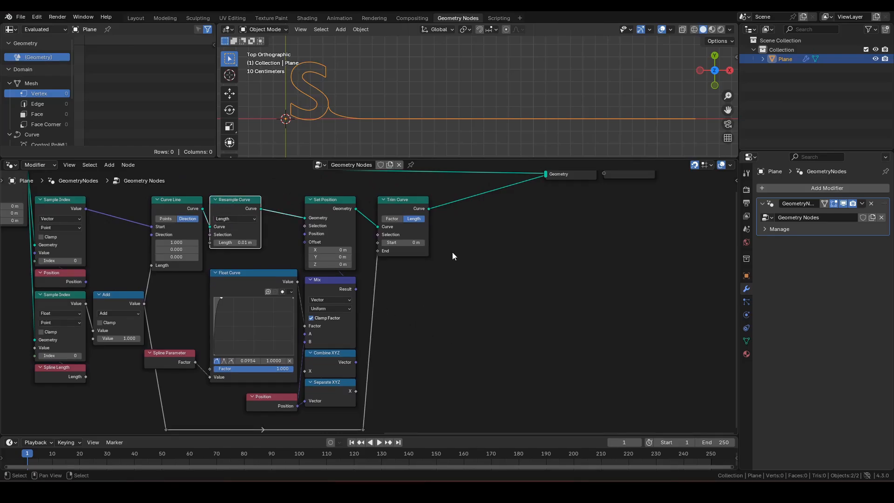
{"action": "key", "text": "shift+d"}
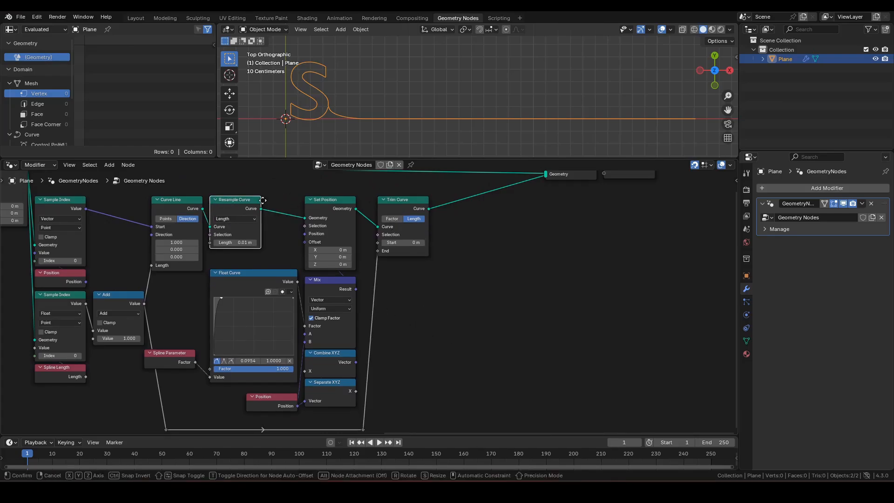
{"action": "left_click", "coordinate": [491, 197]}
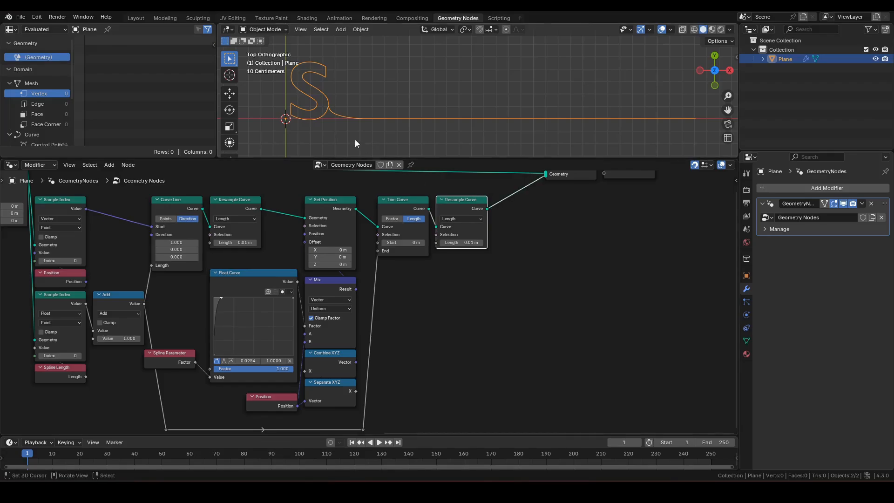
Move Join Geometry and Group Output horizontally back next to the second Resample Curve node.
{"action": "middle_click_drag", "start_coordinate": [541, 230], "coordinate": [481, 283]}
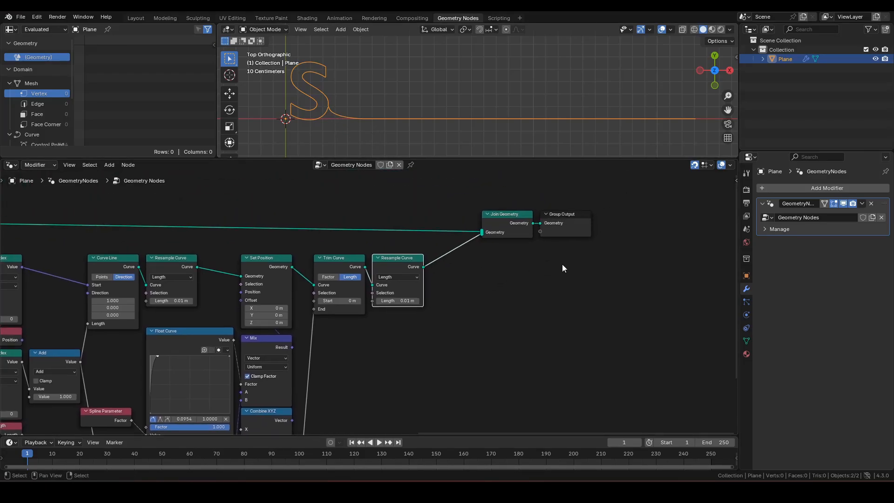
{"action": "left_click_drag", "start_coordinate": [606, 259], "coordinate": [471, 186]}
{"action": "key", "text": "g"}
{"action": "key", "text": "x"}
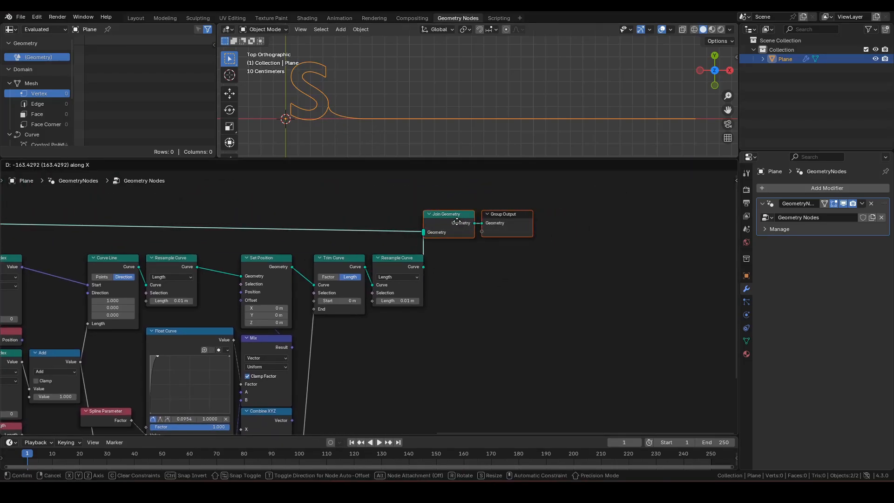
{"action": "left_click", "coordinate": [468, 222]}
{"action": "middle_click_drag", "start_coordinate": [439, 325], "coordinate": [386, 337]}
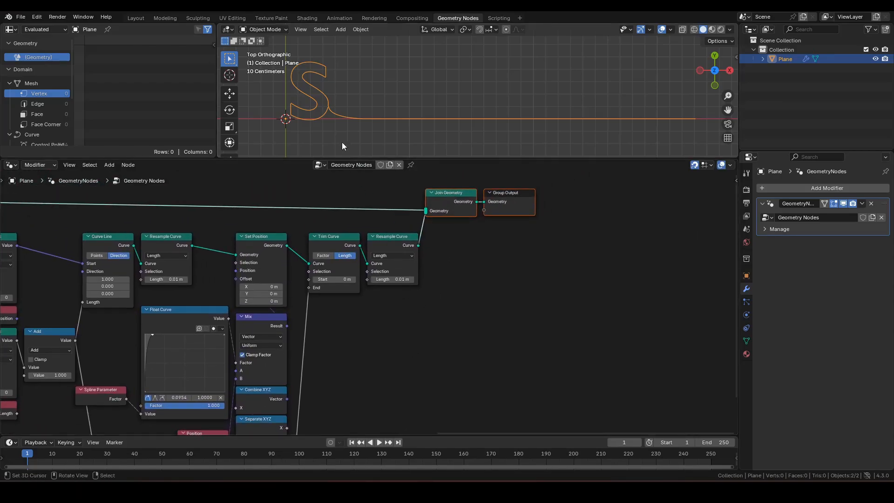
Show the joined curve's Spline domain data in the spreadsheet and widen the domain list.
{"action": "scroll", "coordinate": [328, 109], "scroll_direction": "up", "scroll_amount": 2}
{"action": "middle_click_drag", "start_coordinate": [305, 111], "coordinate": [342, 131], "text": "shift"}
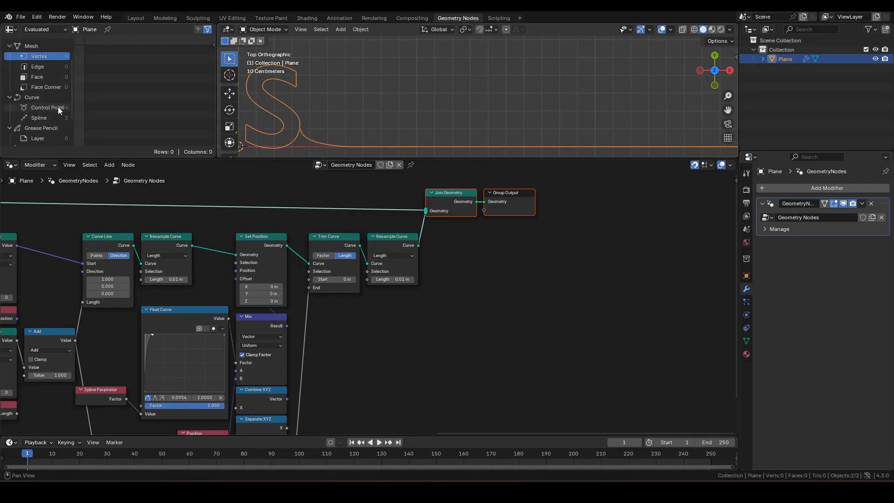
{"action": "scroll", "coordinate": [57, 107], "scroll_direction": "down", "scroll_amount": 3}
{"action": "left_click_drag", "start_coordinate": [73, 106], "coordinate": [92, 104]}
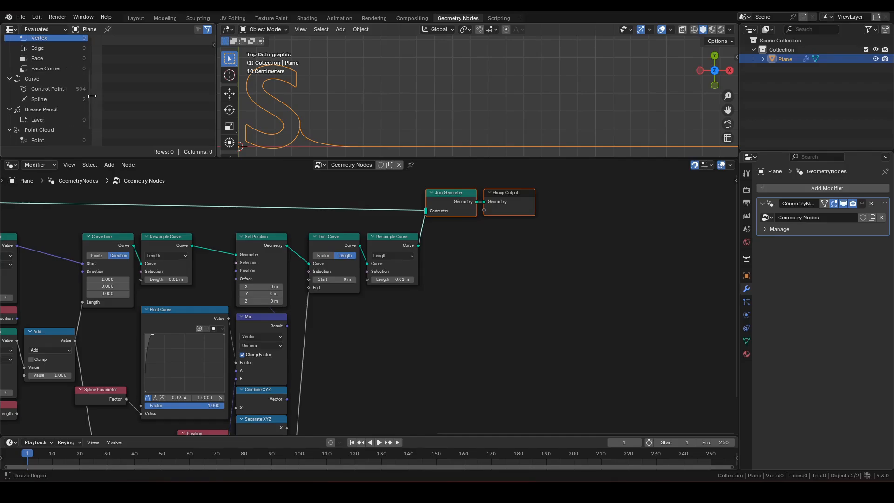
{"action": "left_click", "coordinate": [66, 98]}
Move the Group Output node horizontally away from Join Geometry to make room for more nodes.
{"action": "middle_click_drag", "start_coordinate": [459, 279], "coordinate": [297, 325]}
{"action": "left_click_drag", "start_coordinate": [451, 309], "coordinate": [340, 218]}
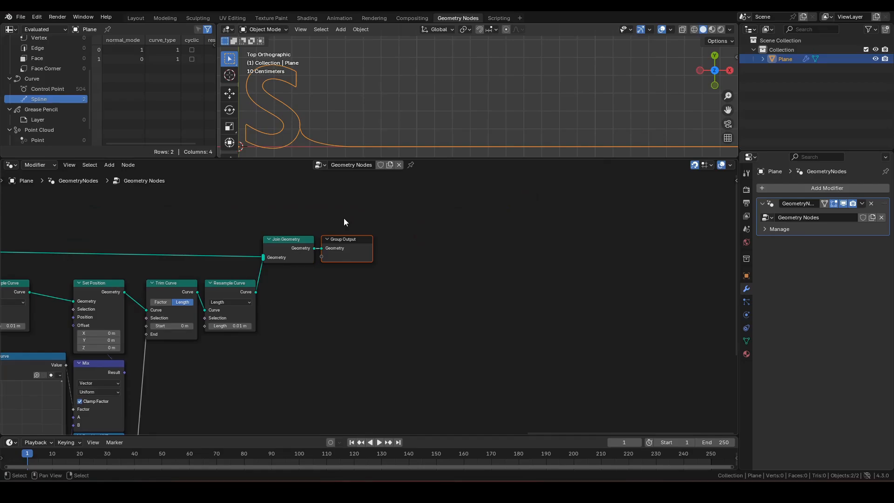
{"action": "key", "text": "g"}
{"action": "key", "text": "x"}
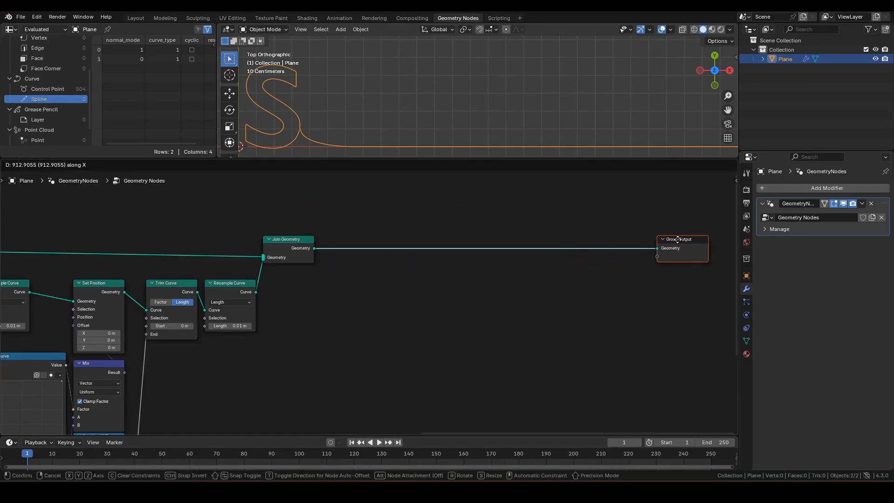
{"action": "left_click", "coordinate": [677, 239]}
Insert a Curve to Mesh node between Join Geometry and Group Output, aligned in a row with them.
{"action": "middle_click_drag", "start_coordinate": [563, 267], "coordinate": [485, 273]}
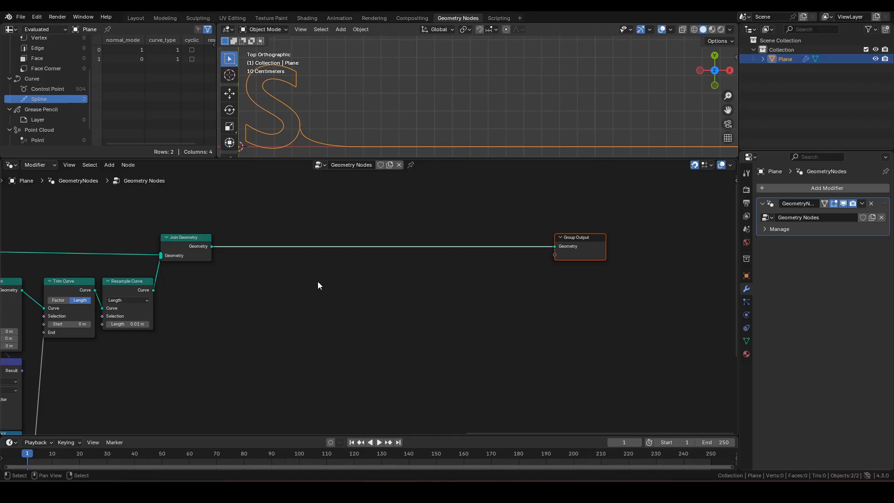
{"action": "key", "text": "F3"}
{"action": "type", "text": "c"}
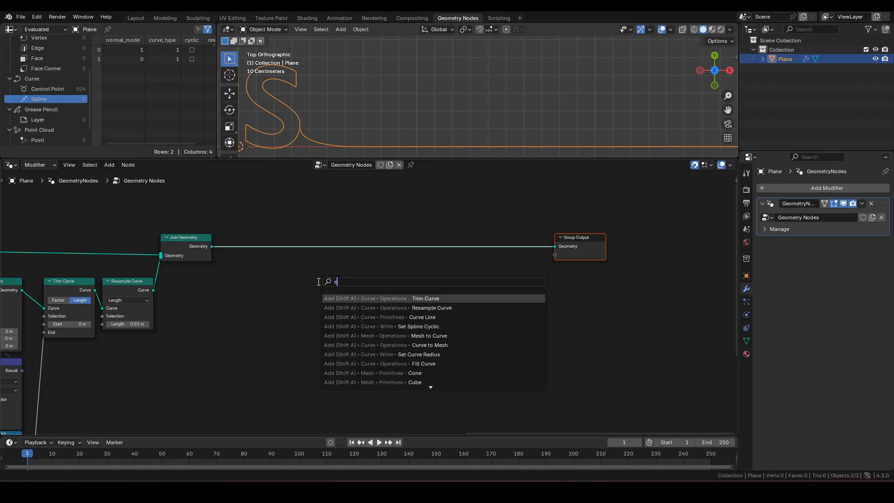
{"action": "type", "text": "tm"}
{"action": "key", "text": "Return"}
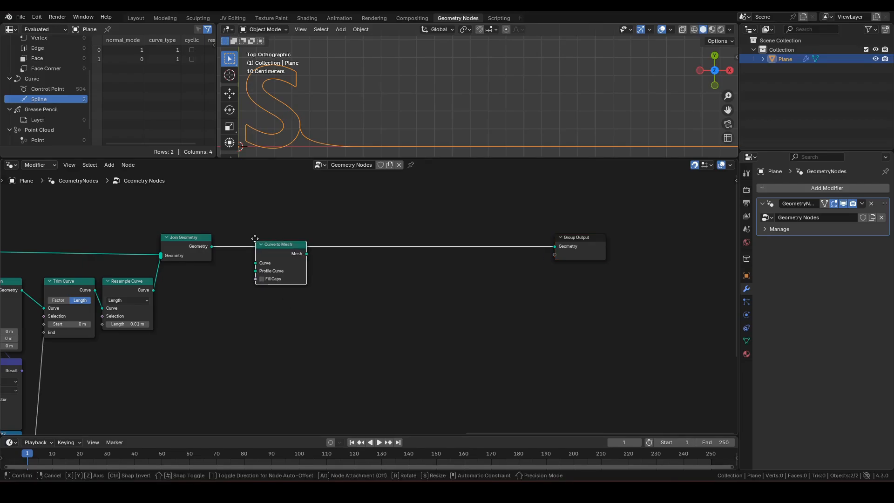
{"action": "left_click", "coordinate": [248, 239]}
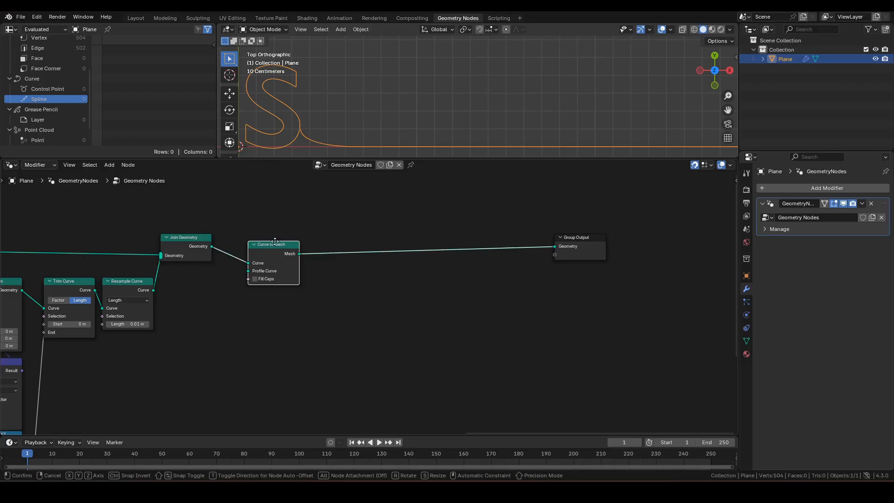
{"action": "left_click_drag", "start_coordinate": [294, 269], "coordinate": [294, 262]}
{"action": "scroll", "coordinate": [75, 66], "scroll_direction": "up", "scroll_amount": 3}
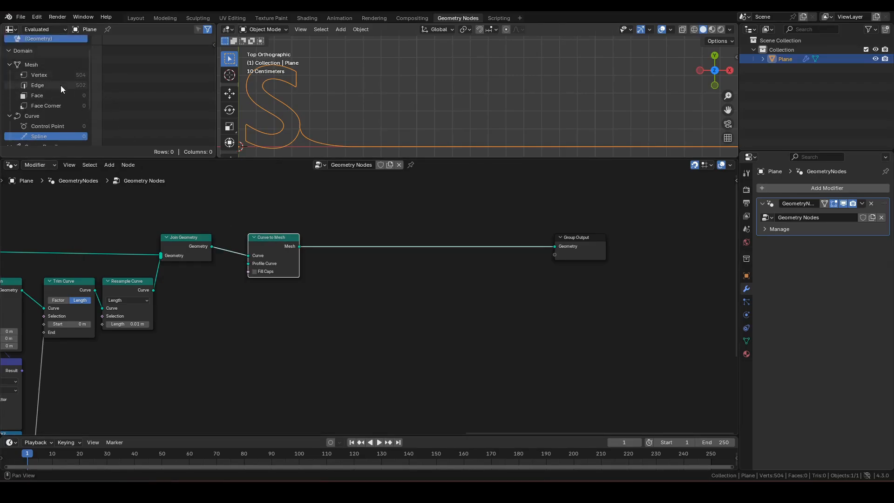
Insert a Merge by Distance node with its 0.001 m distance between Curve to Mesh and Group Output.
{"action": "left_click", "coordinate": [379, 276]}
{"action": "key", "text": "F3"}
{"action": "type", "text": "me"}
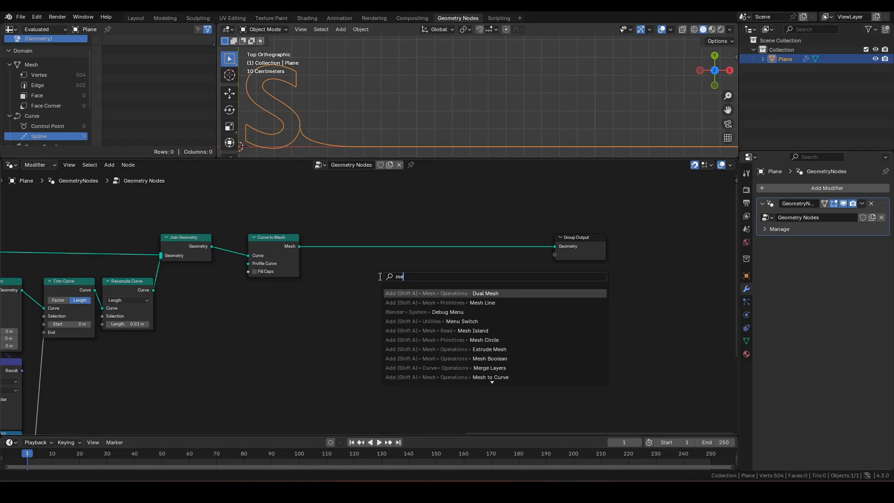
{"action": "type", "text": "rge"}
{"action": "key", "text": "Down"}
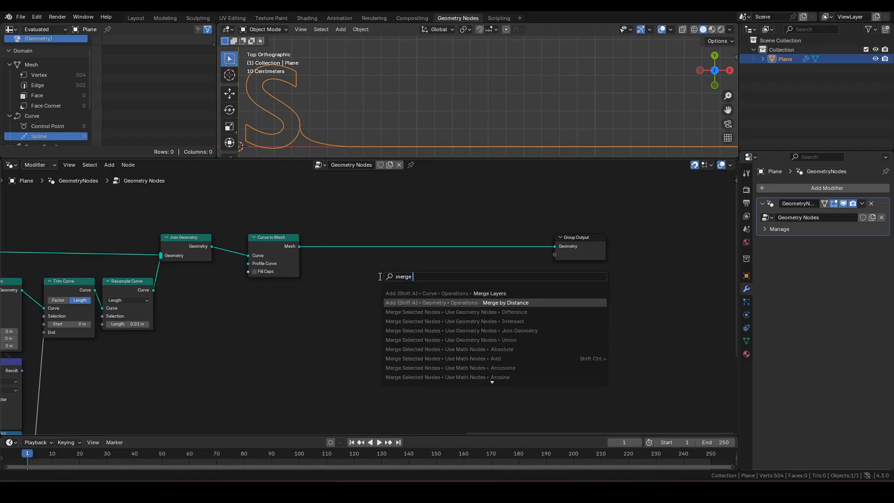
{"action": "key", "text": "Return"}
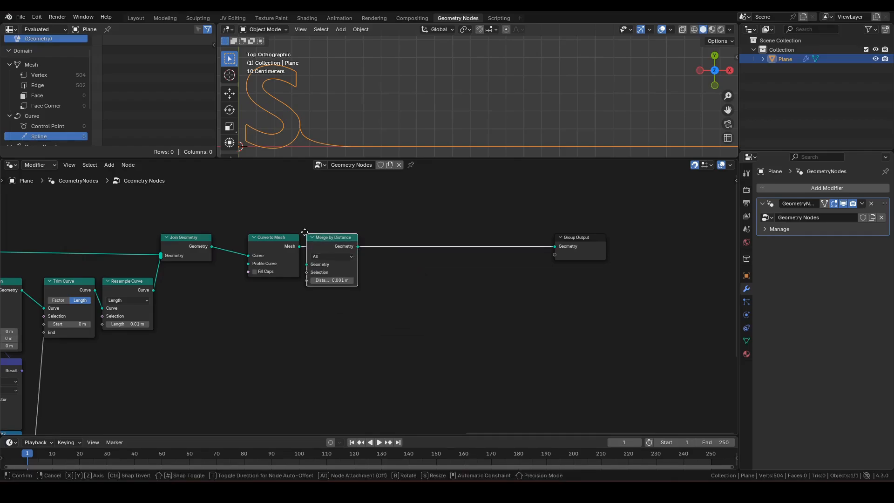
{"action": "left_click", "coordinate": [304, 232]}
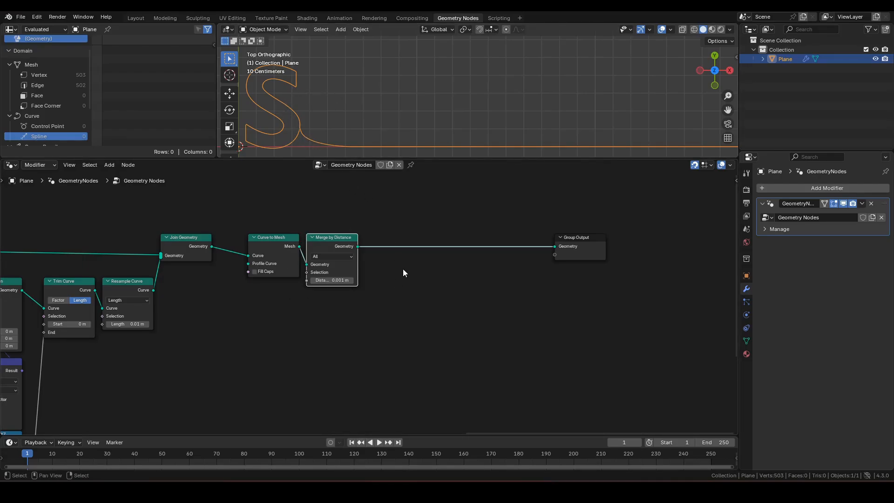
Insert a Mesh to Curve node between Merge by Distance and Group Output, and show the Control Point data in the spreadsheet.
{"action": "key", "text": "F3"}
{"action": "type", "text": "mtc"}
{"action": "key", "text": "Return"}
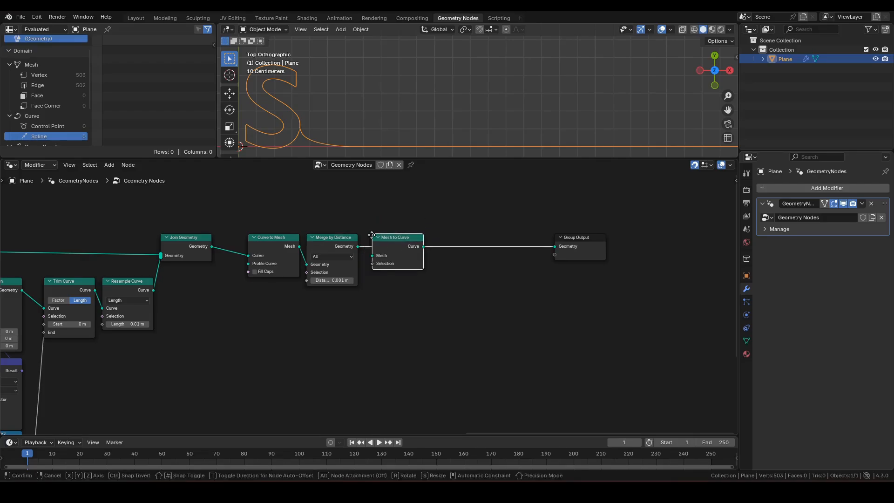
{"action": "left_click", "coordinate": [368, 237]}
{"action": "scroll", "coordinate": [67, 112], "scroll_direction": "down", "scroll_amount": 3}
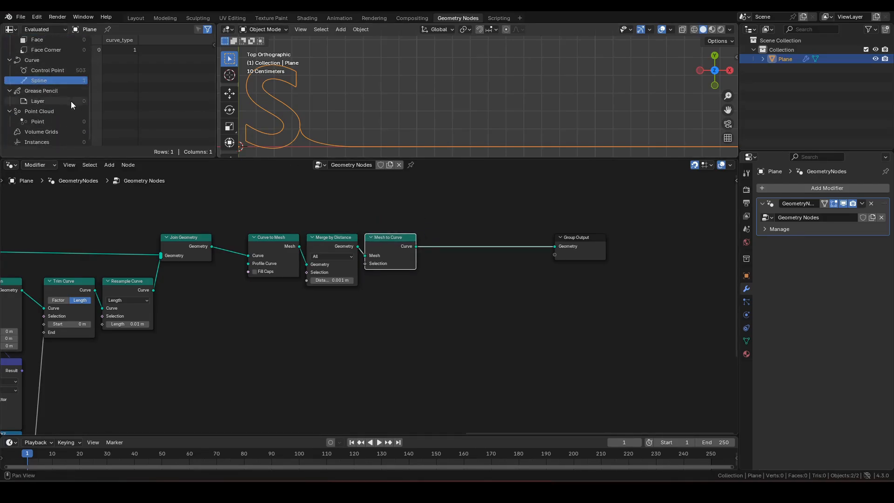
{"action": "left_click", "coordinate": [84, 71]}
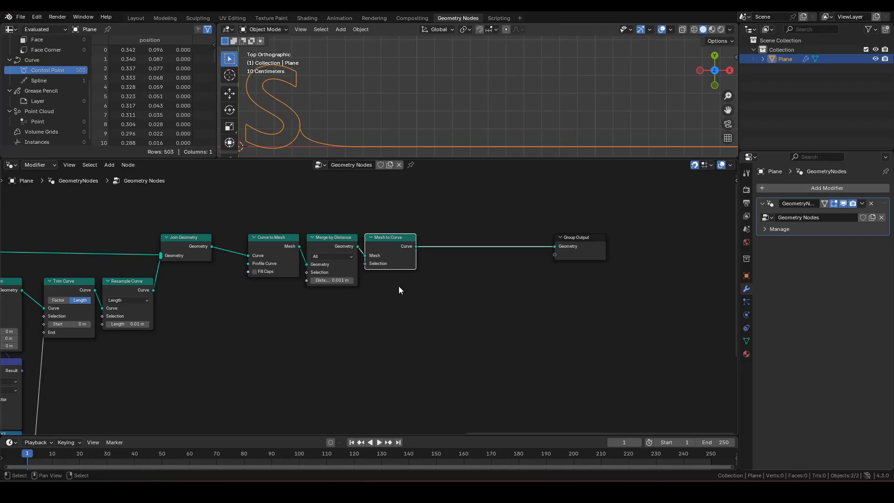
Move the Curve to Mesh node right beside Join Geometry, leaving a gap before Merge by Distance.
{"action": "scroll", "coordinate": [396, 302], "scroll_direction": "up", "scroll_amount": 1}
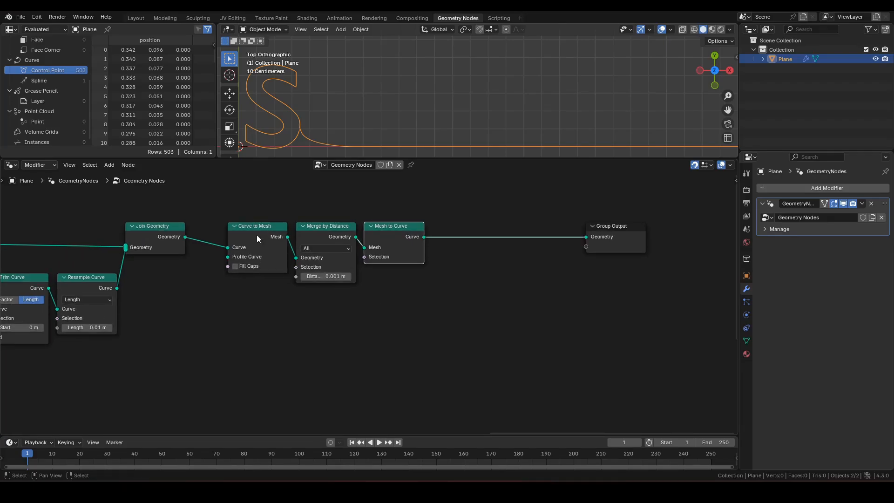
{"action": "left_click_drag", "start_coordinate": [256, 239], "coordinate": [222, 238]}
{"action": "middle_click_drag", "start_coordinate": [337, 131], "coordinate": [403, 131], "text": "shift"}
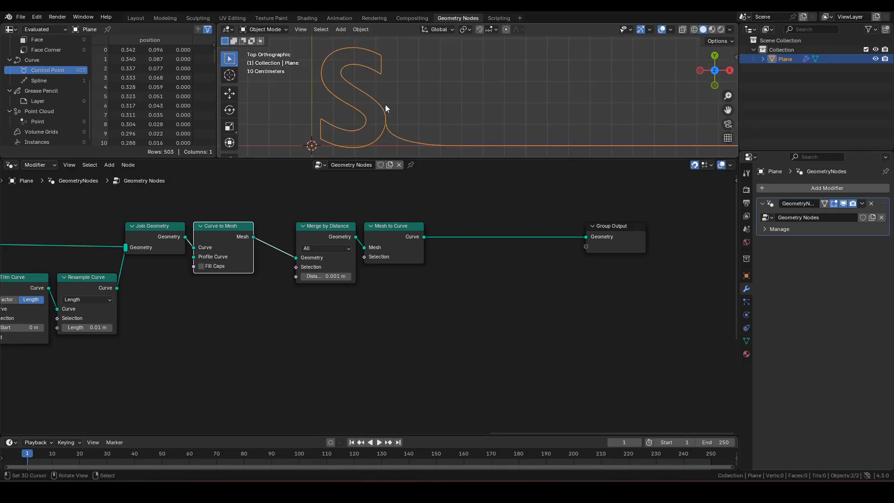
{"action": "middle_click_drag", "start_coordinate": [116, 354], "coordinate": [309, 304]}
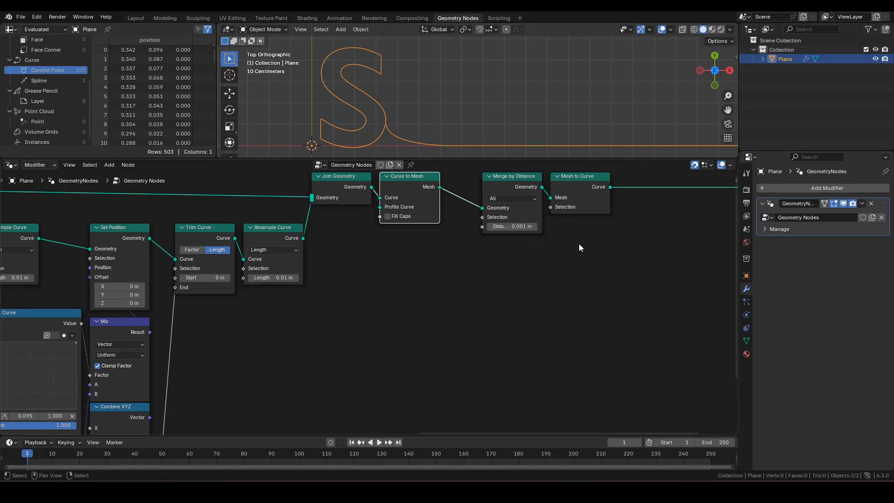
Select the Merge by Distance and Mesh to Curve nodes and examine where the "s" outline meets the blended line.
{"action": "left_click", "coordinate": [508, 182]}
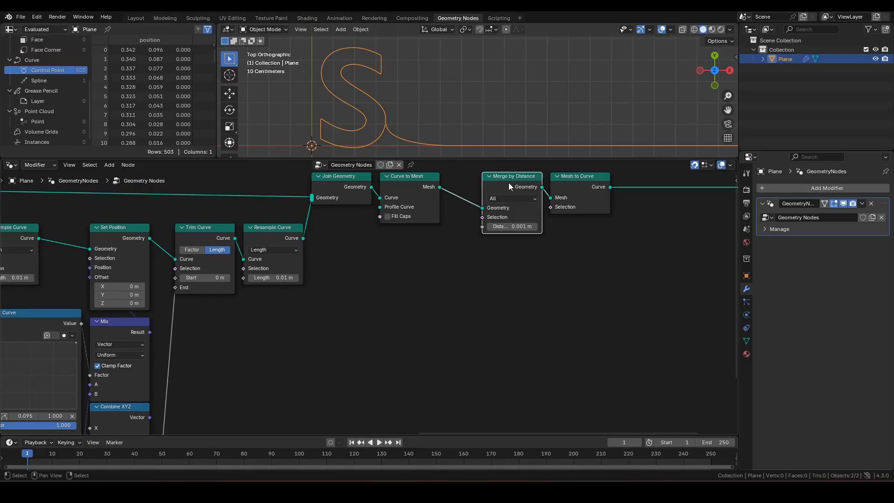
{"action": "middle_click_drag", "start_coordinate": [621, 252], "coordinate": [495, 277]}
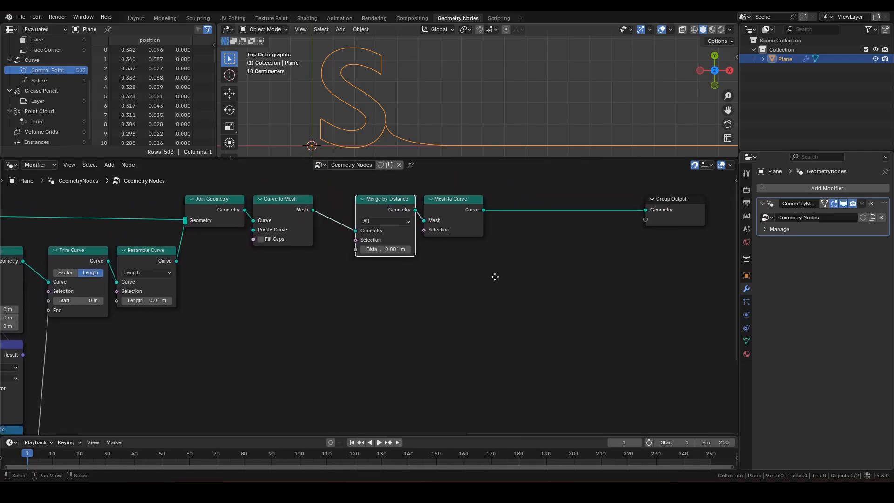
{"action": "left_click_drag", "start_coordinate": [540, 291], "coordinate": [370, 189]}
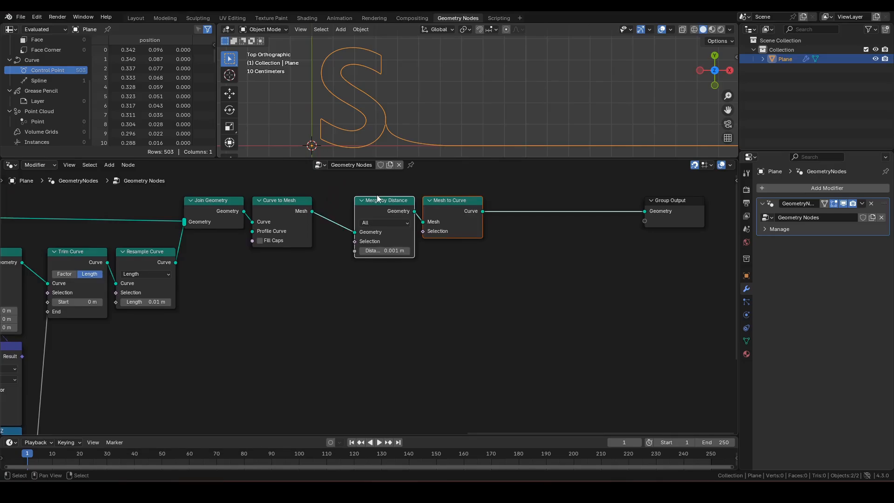
{"action": "scroll", "coordinate": [379, 123], "scroll_direction": "up", "scroll_amount": 5}
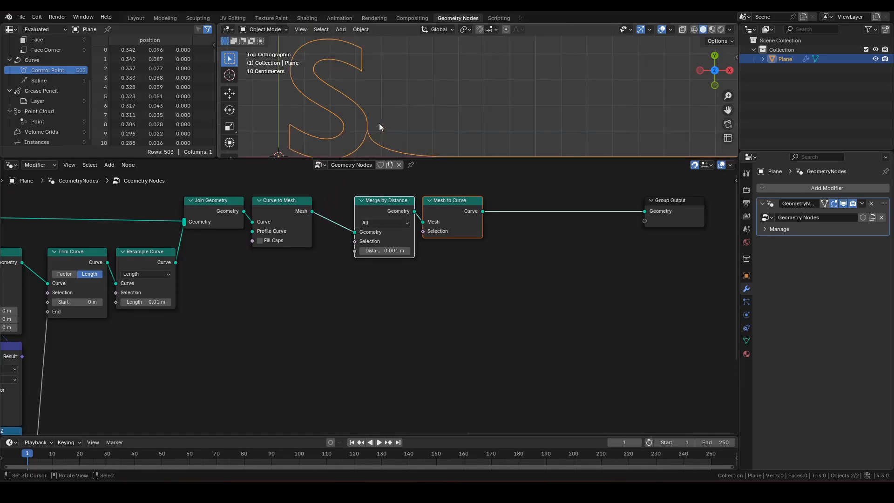
{"action": "scroll", "coordinate": [344, 136], "scroll_direction": "up", "scroll_amount": 4}
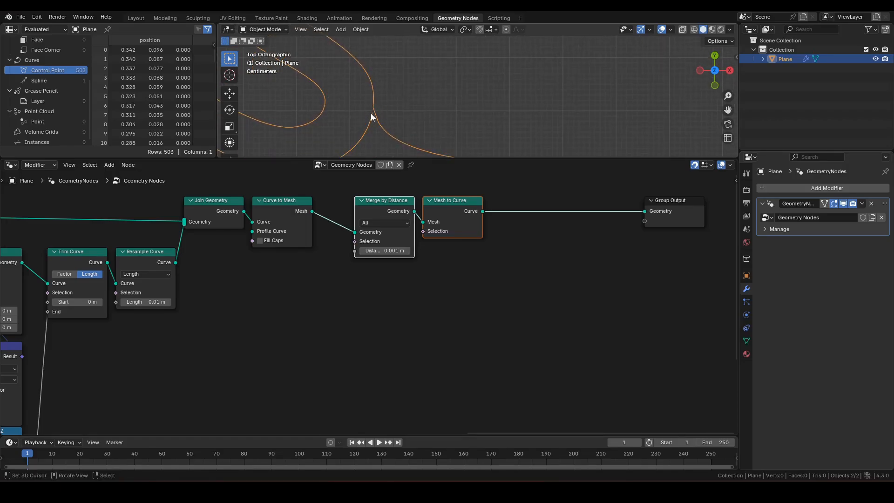
{"action": "scroll", "coordinate": [430, 271], "scroll_direction": "down", "scroll_amount": 1}
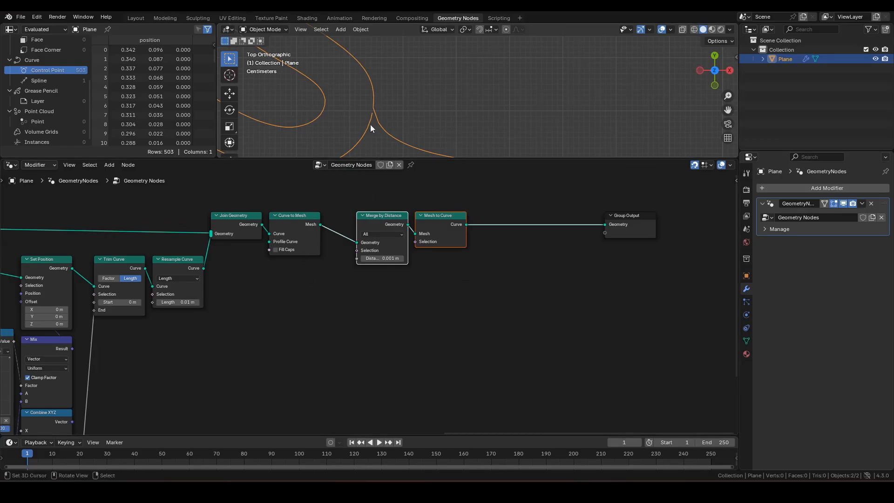
{"action": "scroll", "coordinate": [413, 85], "scroll_direction": "down", "scroll_amount": 5}
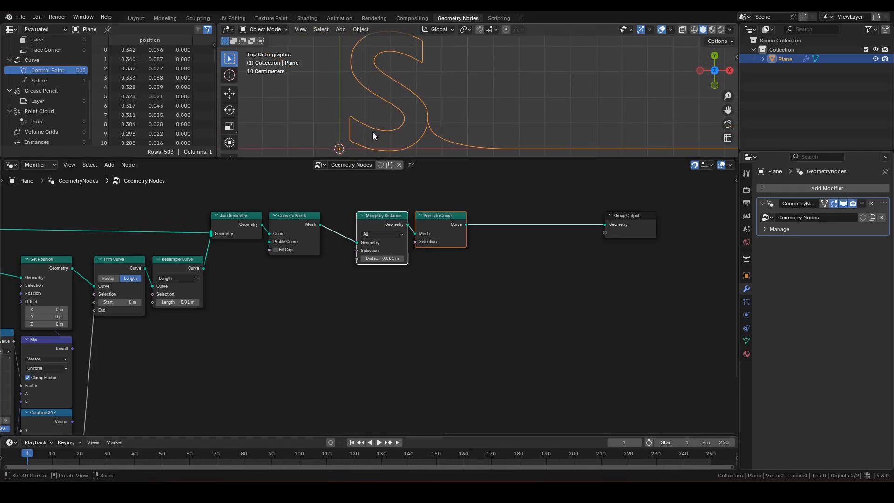
Annotate the junction of the "s" outline and the line with the point indices 0 and 202.
{"action": "mouse_move", "coordinate": [434, 117]}
{"action": "left_mouse_down"}
{"action": "mouse_move", "coordinate": [419, 133]}
{"action": "mouse_move", "coordinate": [431, 129]}
{"action": "left_mouse_up"}
{"action": "key", "text": "q"}
{"action": "left_click", "coordinate": [432, 123]}
{"action": "scroll", "coordinate": [426, 130], "scroll_direction": "up", "scroll_amount": 5}
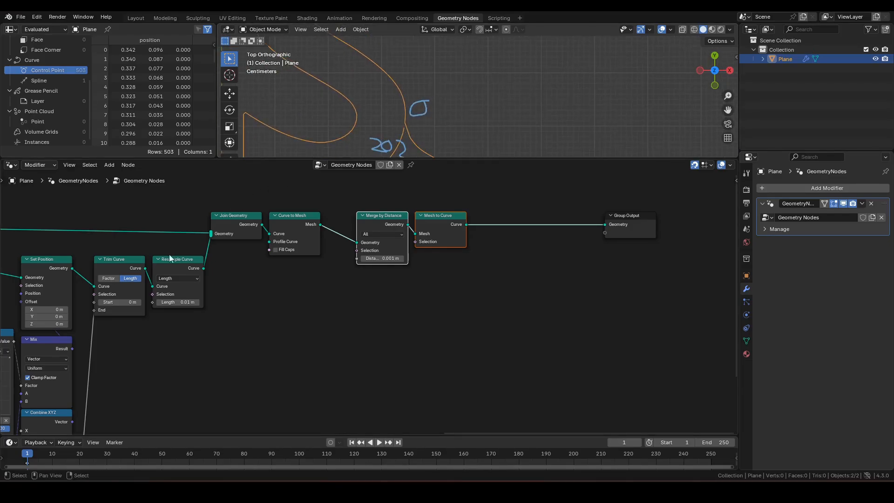
Inspect the outline Set Position node's control points down to the last index through a Viewer, and connect the Viewer to Curve to Mesh.
{"action": "middle_click_drag", "start_coordinate": [123, 250], "coordinate": [535, 253]}
{"action": "left_click", "coordinate": [136, 227], "text": "ctrl+shift"}
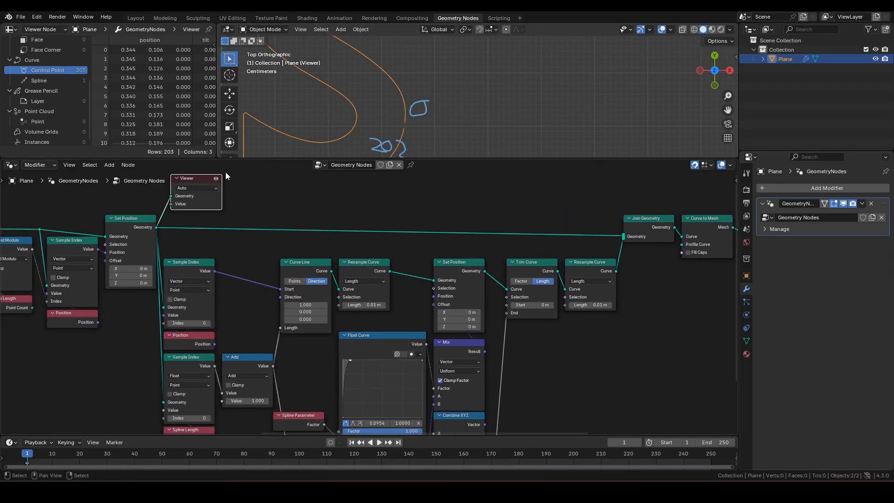
{"action": "scroll", "coordinate": [392, 85], "scroll_direction": "down", "scroll_amount": 2}
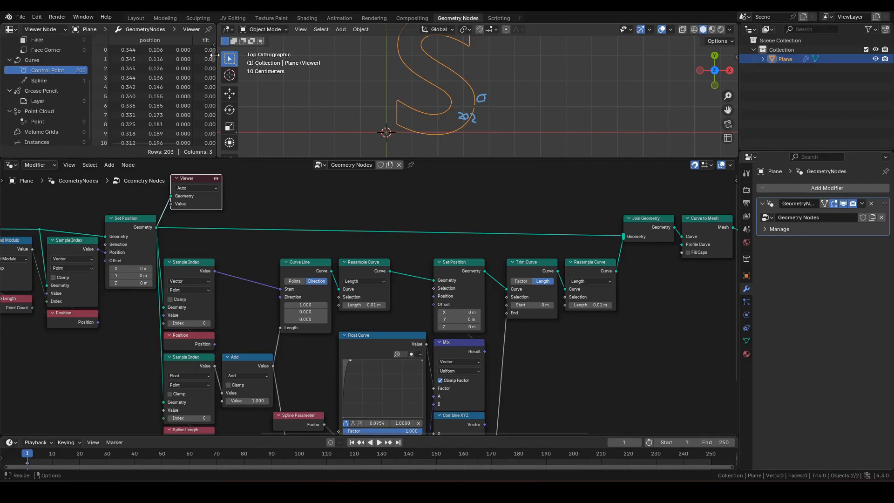
{"action": "left_click_drag", "start_coordinate": [213, 55], "coordinate": [208, 163]}
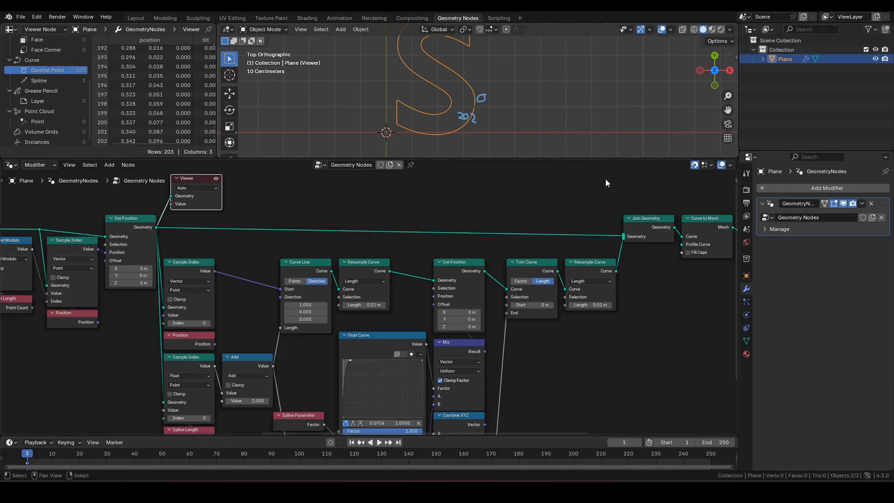
{"action": "middle_click_drag", "start_coordinate": [610, 242], "coordinate": [360, 291]}
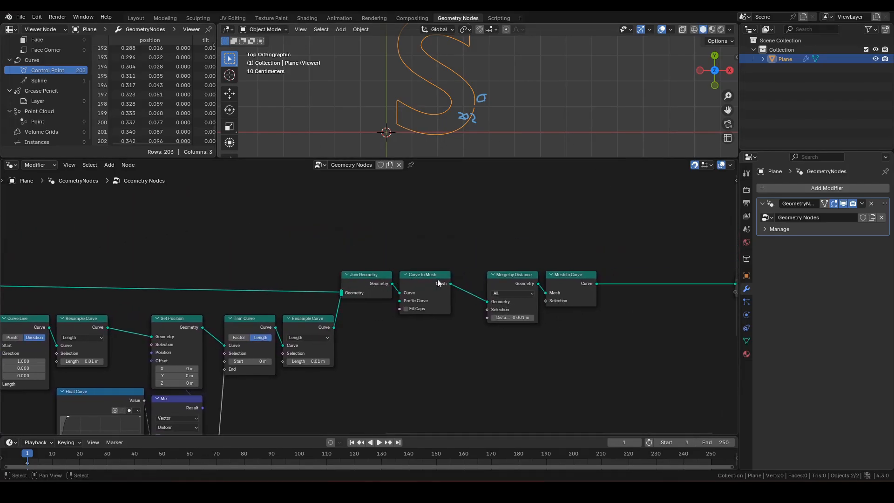
{"action": "left_click", "coordinate": [423, 273], "text": "ctrl+shift"}
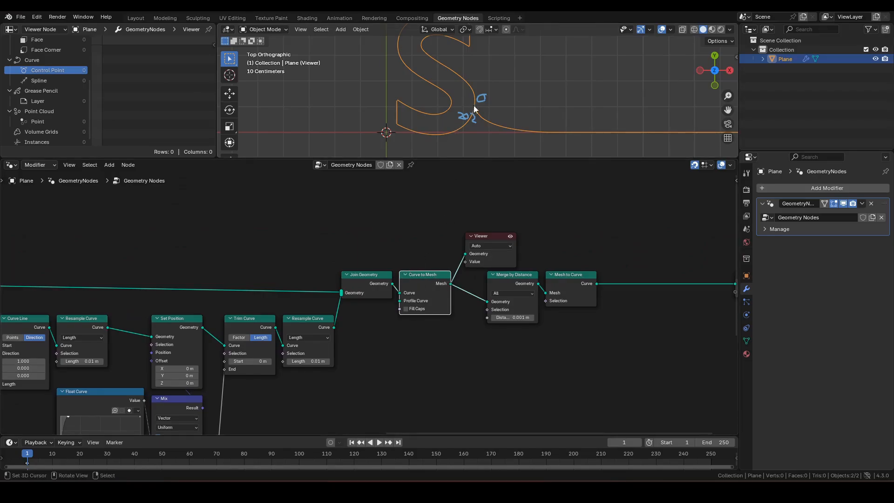
Replace the handwritten annotations at the curve junction with the labels 0 and 203 on either side.
{"action": "scroll", "coordinate": [473, 107], "scroll_direction": "up", "scroll_amount": 3}
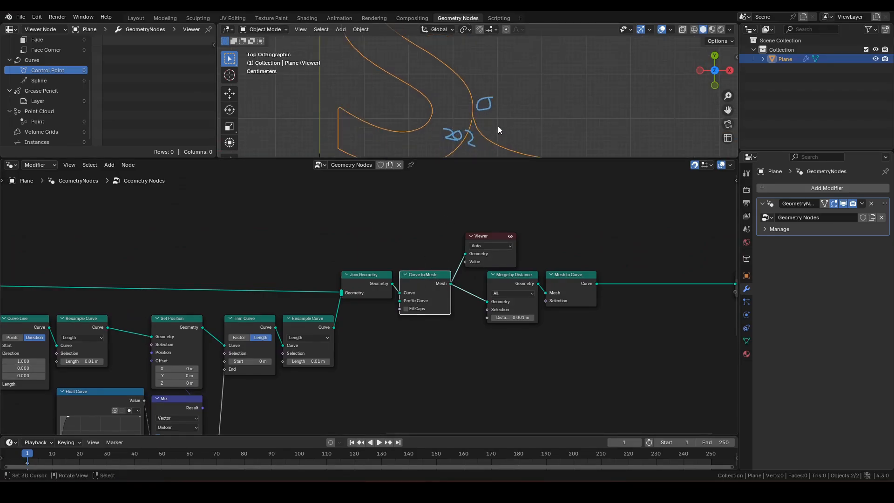
{"action": "key", "text": "q"}
{"action": "left_click", "coordinate": [482, 125]}
{"action": "left_click_drag", "start_coordinate": [462, 105], "coordinate": [462, 111]}
{"action": "mouse_move", "coordinate": [475, 115]}
{"action": "left_mouse_down"}
{"action": "mouse_move", "coordinate": [478, 124]}
{"action": "mouse_move", "coordinate": [497, 118]}
{"action": "mouse_move", "coordinate": [493, 127]}
{"action": "left_mouse_up"}
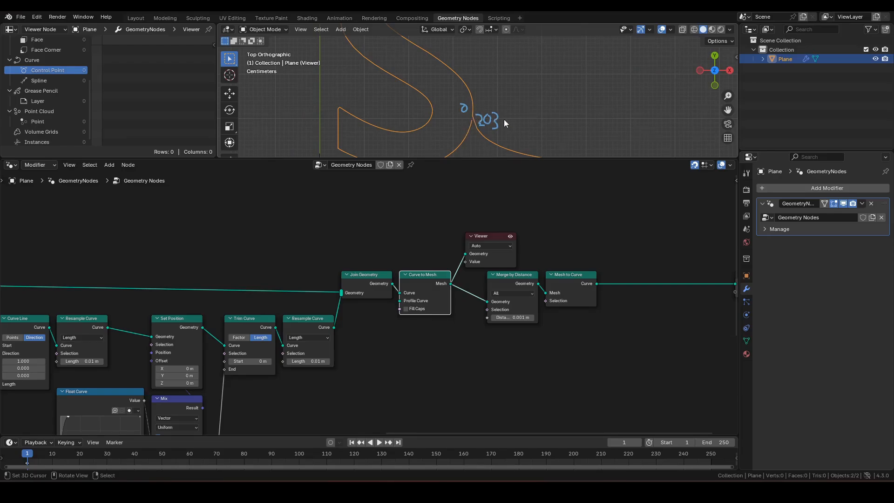
Clear all handwritten annotations from the 3D viewport.
{"action": "left_click_drag", "start_coordinate": [504, 120], "coordinate": [567, 145]}
{"action": "left_click_drag", "start_coordinate": [571, 144], "coordinate": [558, 151]}
{"action": "key", "text": "Delete"}
{"action": "left_click", "coordinate": [576, 138]}
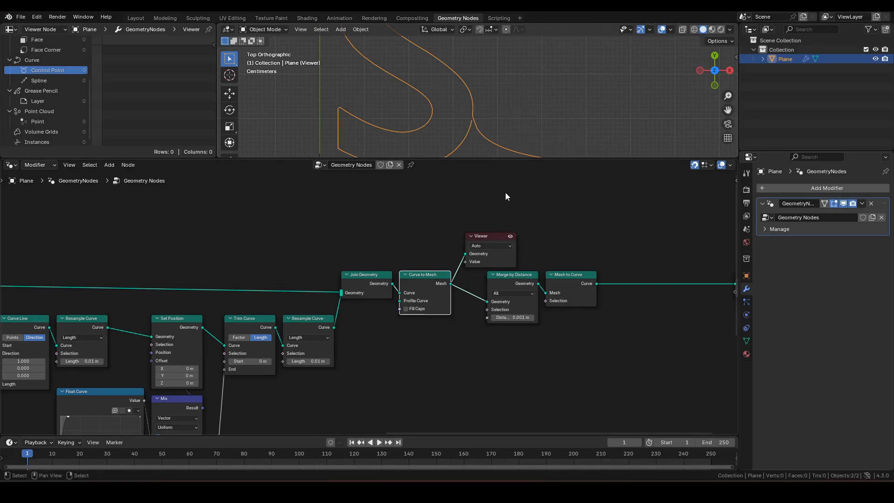
Delete the Viewer node attached to Curve to Mesh.
{"action": "scroll", "coordinate": [516, 109], "scroll_direction": "down", "scroll_amount": 3}
{"action": "middle_click_drag", "start_coordinate": [531, 112], "coordinate": [471, 111], "text": "shift"}
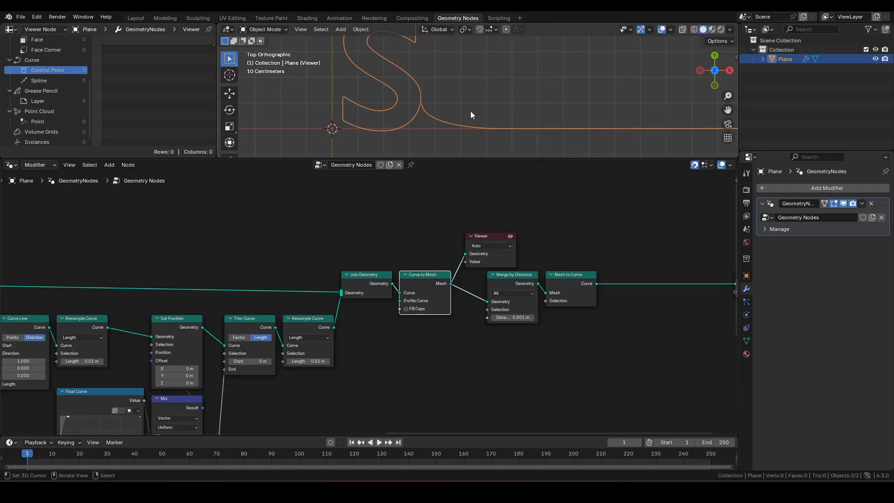
{"action": "scroll", "coordinate": [465, 118], "scroll_direction": "up", "scroll_amount": 2}
{"action": "left_click_drag", "start_coordinate": [454, 207], "coordinate": [523, 239]}
{"action": "key", "text": "Delete"}
Shift Join Geometry, Curve to Mesh, Merge by Distance and Mesh to Curve along X to free space after Resample Curve.
{"action": "left_click_drag", "start_coordinate": [356, 238], "coordinate": [653, 325]}
{"action": "key", "text": "g"}
{"action": "key", "text": "x"}
{"action": "left_click", "coordinate": [611, 308]}
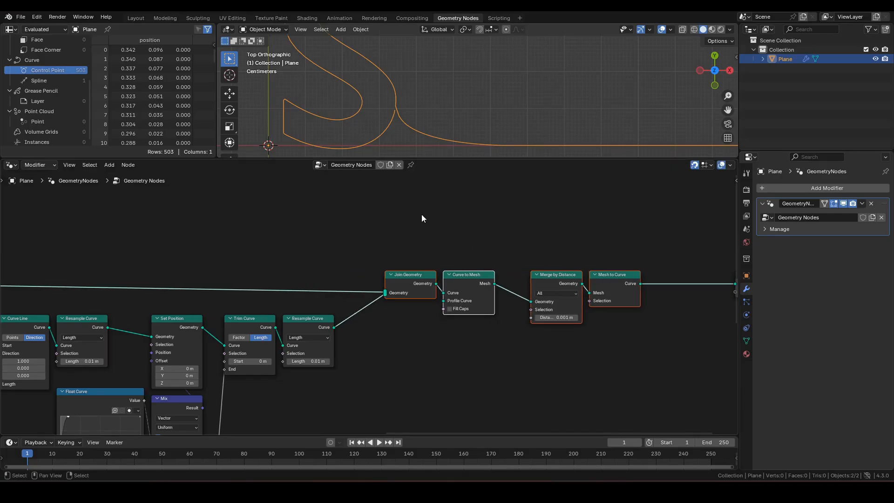
{"action": "left_click", "coordinate": [297, 246]}
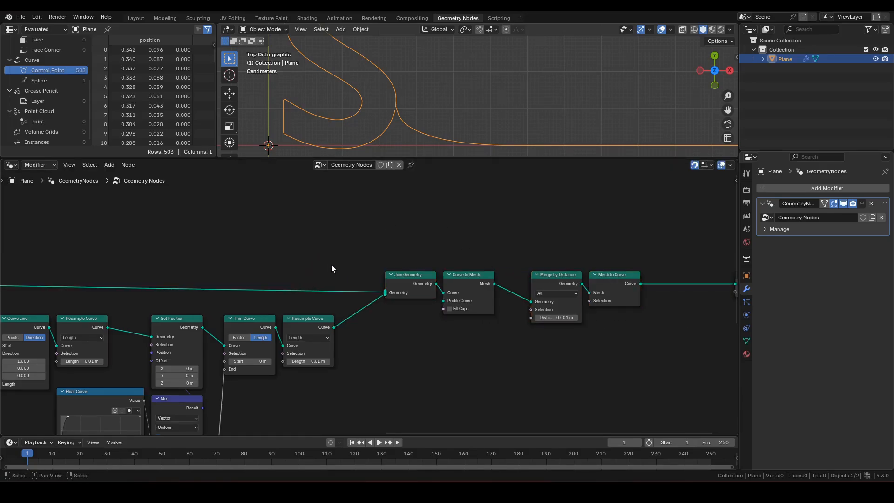
Add a reroute on the long link from Set Position, just before Join Geometry.
{"action": "scroll", "coordinate": [331, 264], "scroll_direction": "down", "scroll_amount": 2}
{"action": "middle_click_drag", "start_coordinate": [342, 260], "coordinate": [431, 253]}
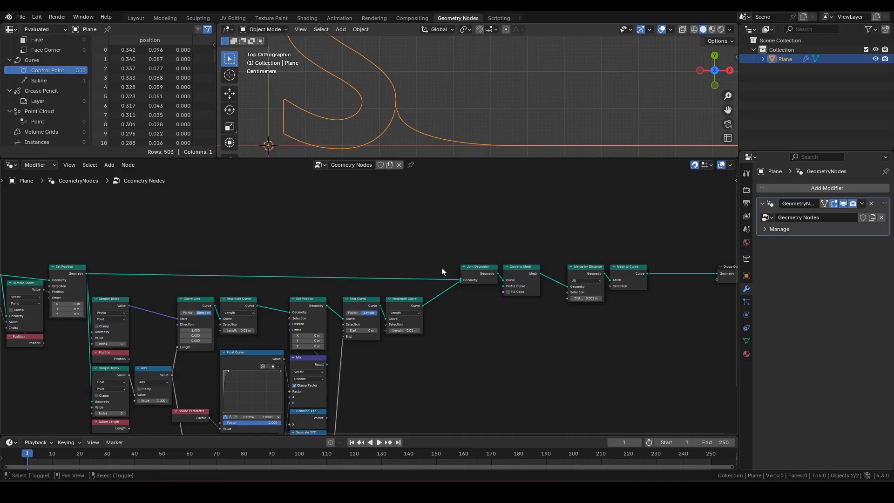
{"action": "right_click_drag", "start_coordinate": [441, 268], "coordinate": [426, 287], "text": "shift"}
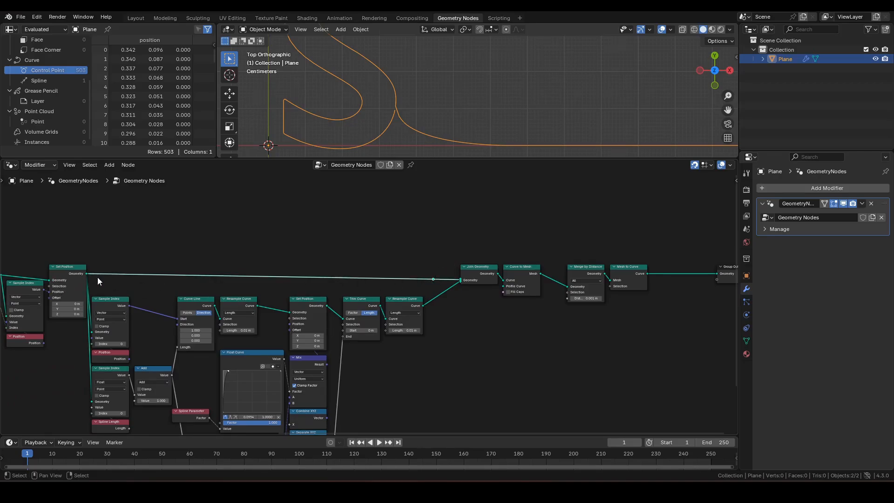
{"action": "scroll", "coordinate": [425, 282], "scroll_direction": "up", "scroll_amount": 1}
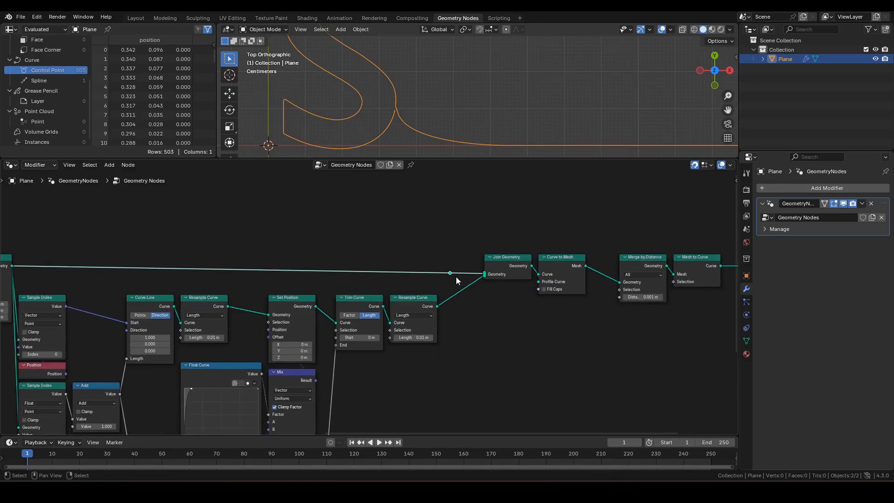
Branch the reroute into the Geometry input of a new Sample Index node and set its data type to Integer.
{"action": "left_click_drag", "start_coordinate": [450, 273], "coordinate": [473, 338]}
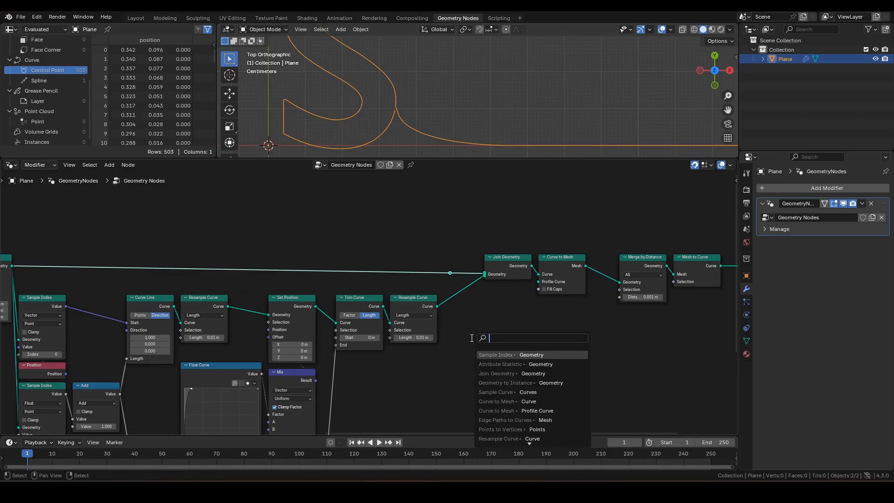
{"action": "type", "text": "sample"}
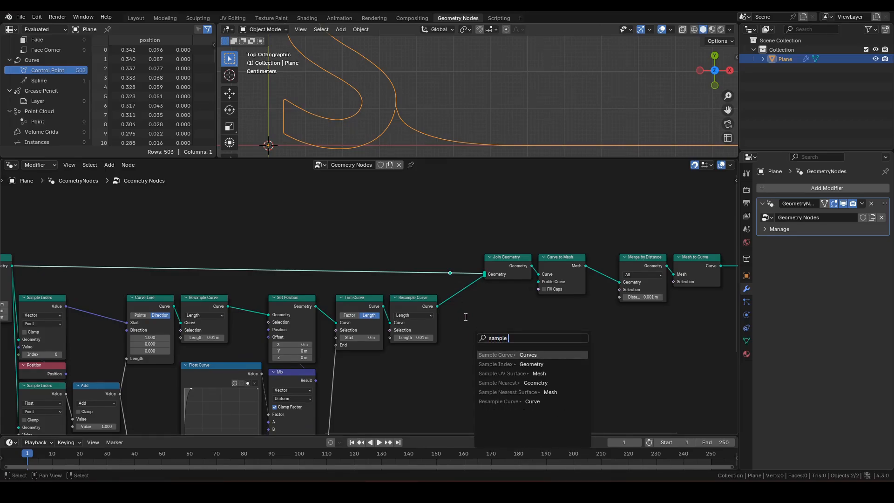
{"action": "key", "text": "Down"}
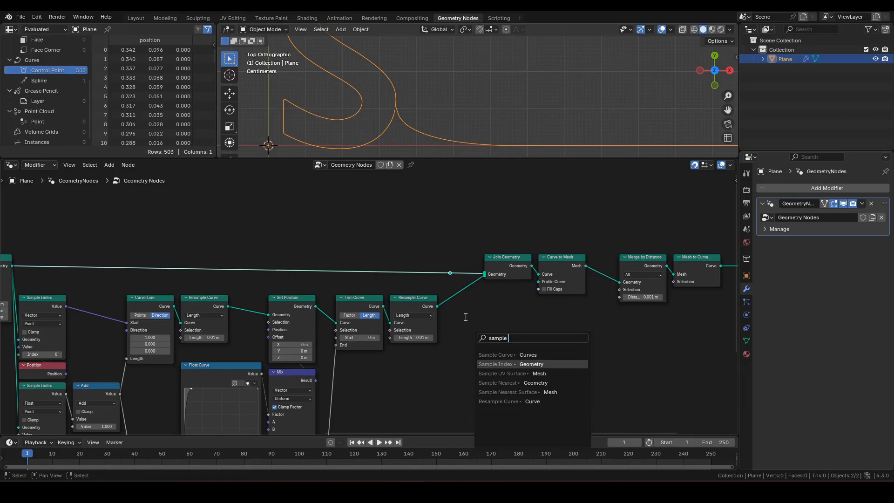
{"action": "key", "text": "Return"}
{"action": "left_click", "coordinate": [474, 309]}
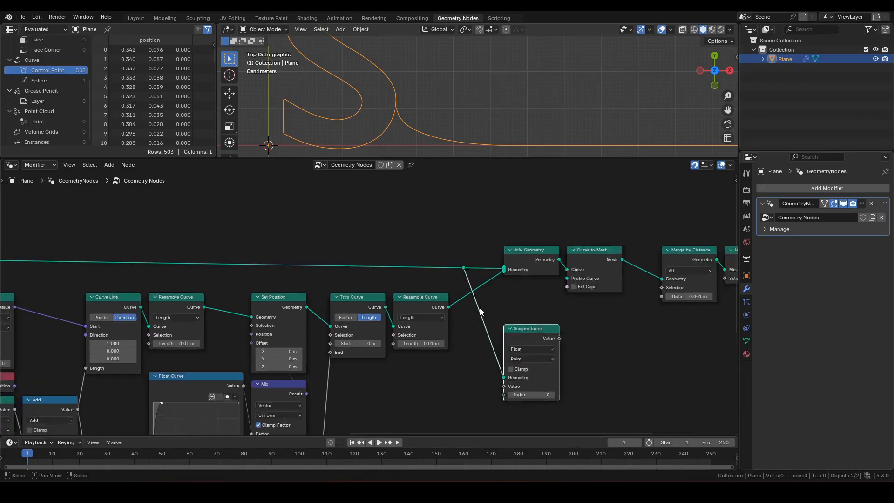
{"action": "scroll", "coordinate": [479, 308], "scroll_direction": "up", "scroll_amount": 2}
{"action": "middle_click_drag", "start_coordinate": [479, 308], "coordinate": [461, 203]}
{"action": "left_click", "coordinate": [546, 258]}
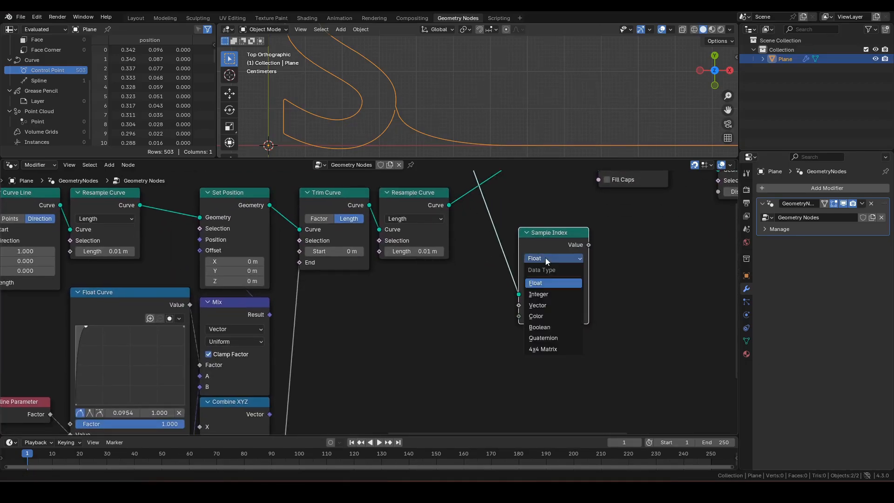
{"action": "left_click", "coordinate": [538, 293]}
Feed Sample Index's Value from a new Spline Length node's Point Count, placing it beneath Sample Index and hiding its unused Length output.
{"action": "left_click_drag", "start_coordinate": [519, 316], "coordinate": [479, 332]}
{"action": "type", "text": "point"}
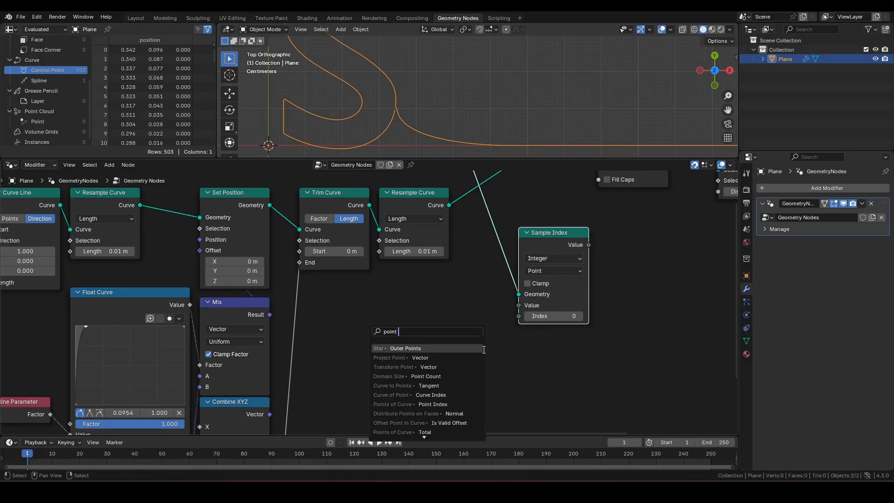
{"action": "type", "text": " count"}
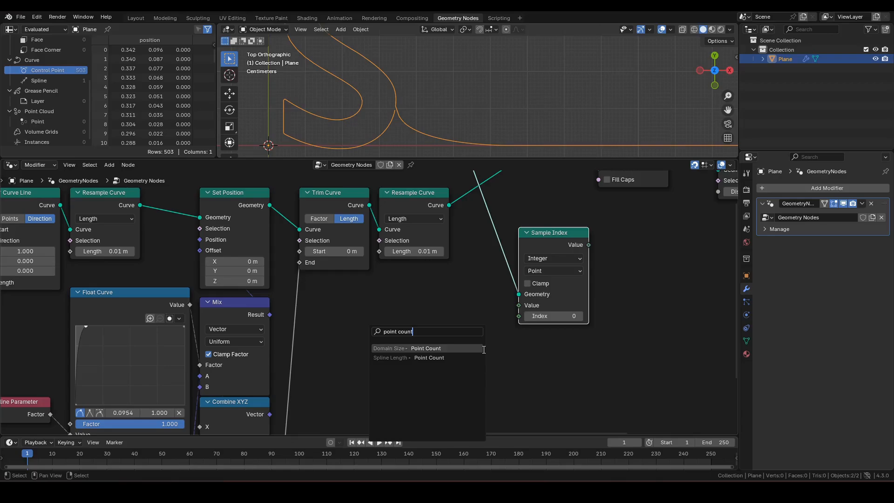
{"action": "key", "text": "Down"}
{"action": "key", "text": "Return"}
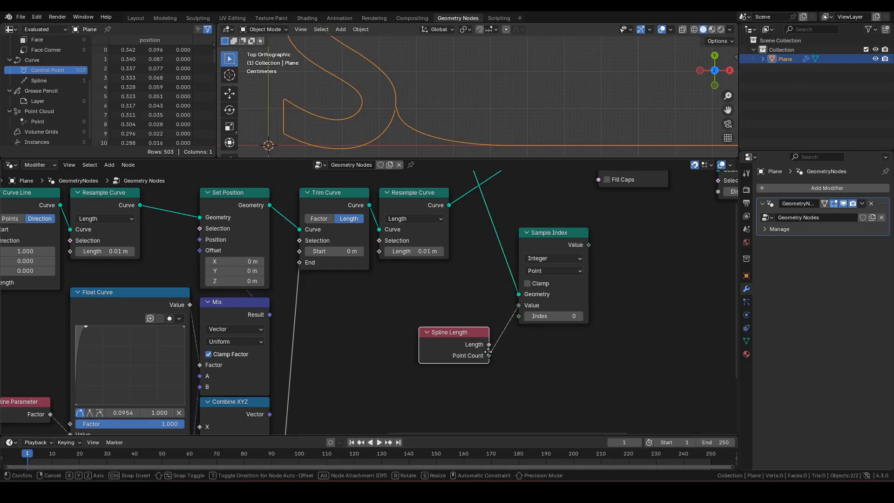
{"action": "left_click", "coordinate": [560, 348]}
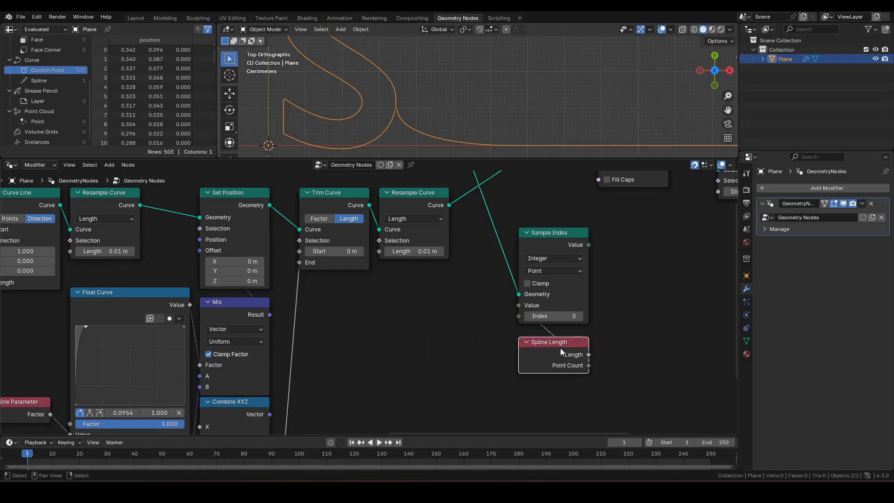
{"action": "key", "text": "ctrl+h"}
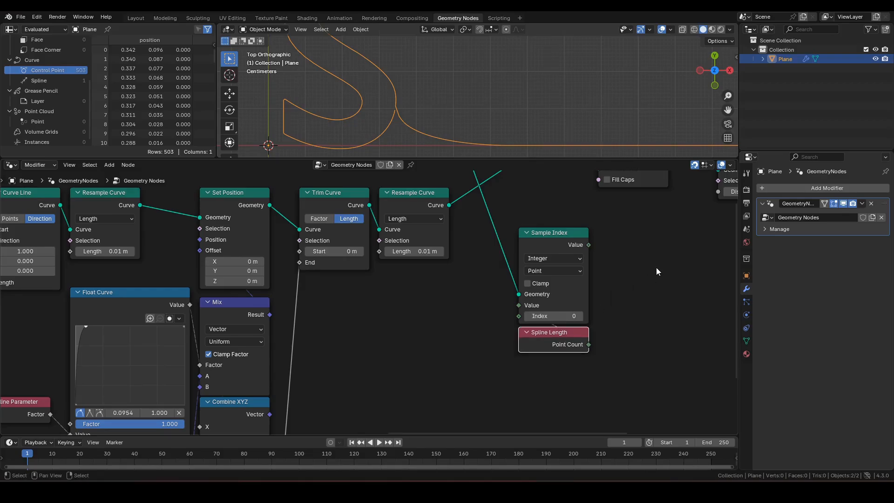
Add an Index node directly above the Sample Index node.
{"action": "middle_click_drag", "start_coordinate": [656, 267], "coordinate": [556, 328]}
{"action": "key", "text": "shift+a"}
{"action": "type", "text": "index"}
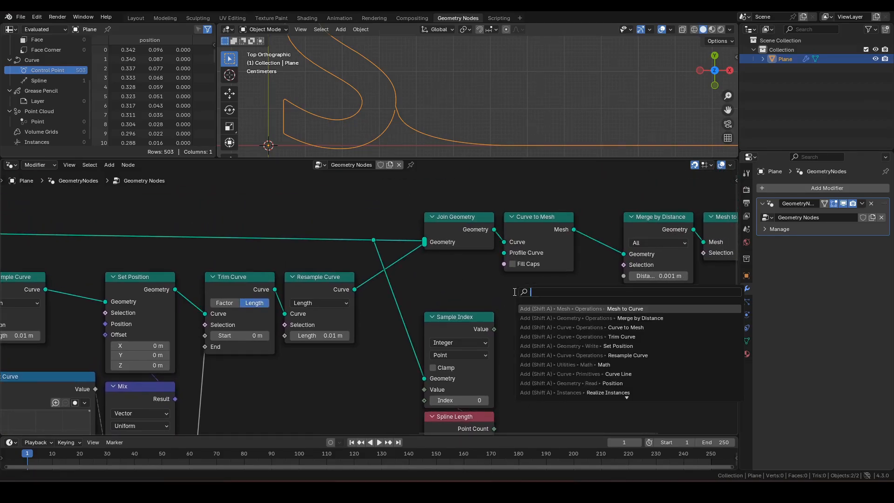
{"action": "key", "text": "Return"}
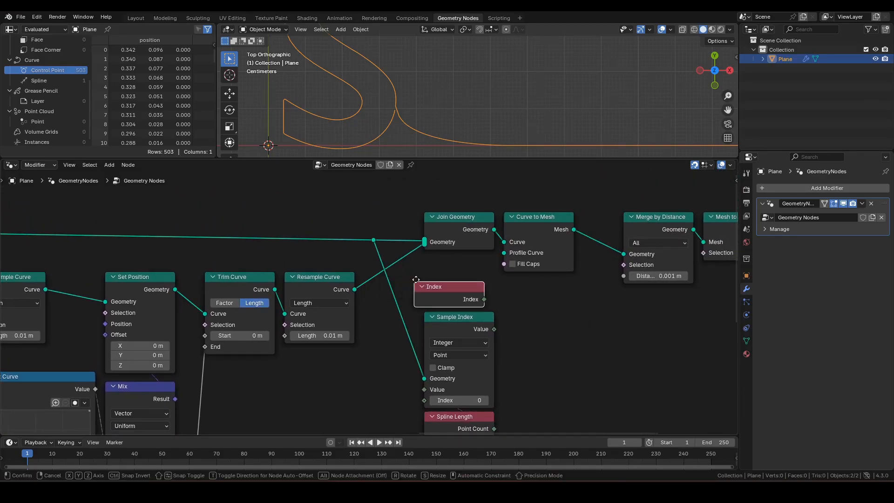
{"action": "left_click", "coordinate": [365, 259]}
Add an integer Equal node that compares Index as A with the Sample Index value as B.
{"action": "left_click_drag", "start_coordinate": [493, 299], "coordinate": [534, 325]}
{"action": "type", "text": "e"}
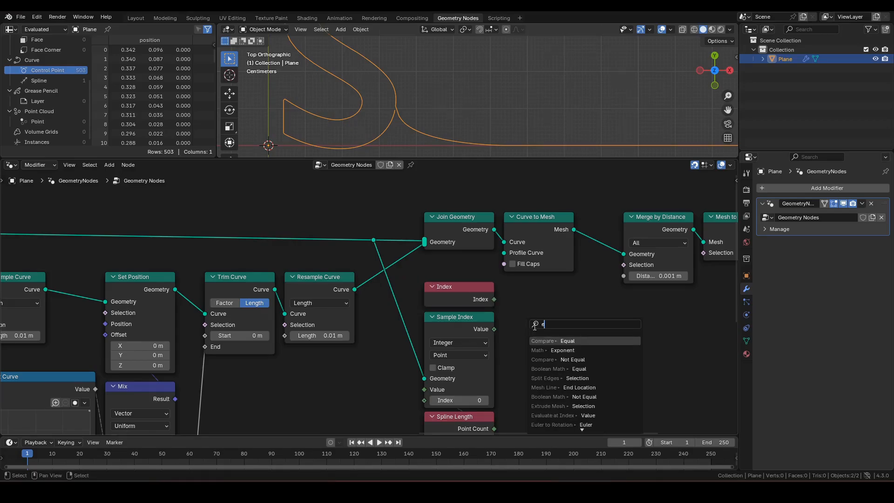
{"action": "left_click", "coordinate": [562, 343]}
{"action": "left_click", "coordinate": [551, 345]}
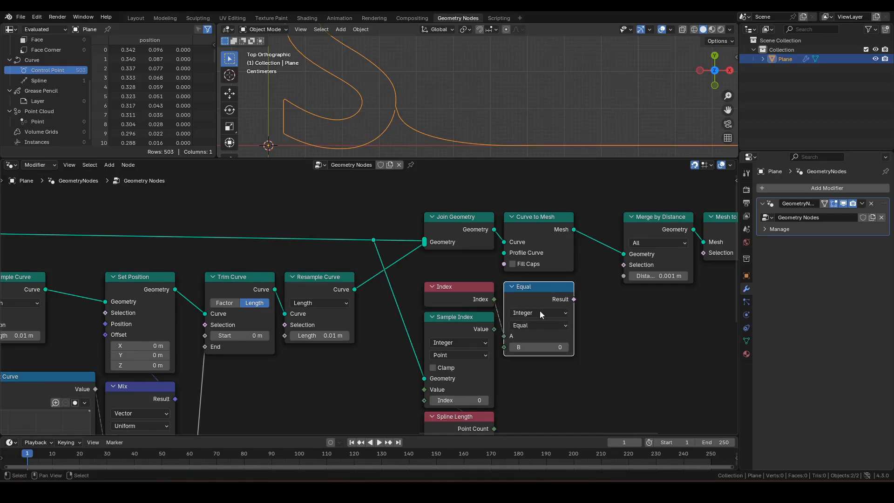
{"action": "left_click_drag", "start_coordinate": [494, 329], "coordinate": [503, 348]}
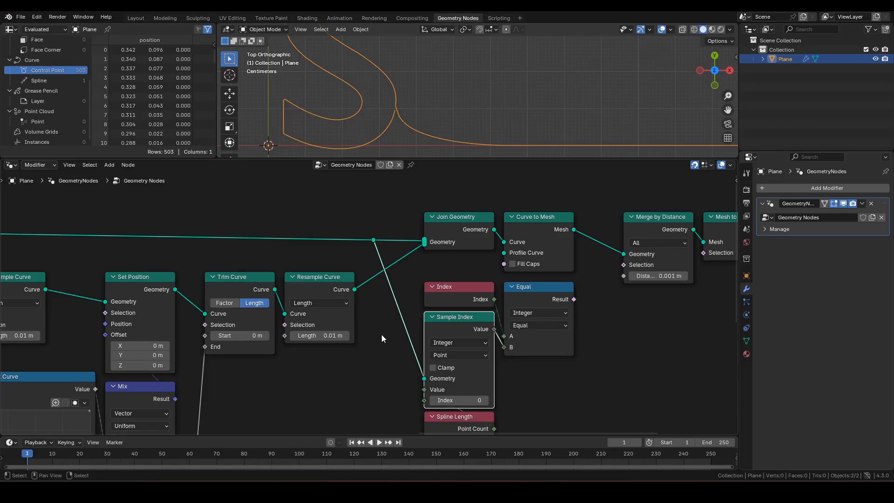
Duplicate the Index and Equal nodes along Y, placing the copies below Spline Length with B at 0.
{"action": "middle_click_drag", "start_coordinate": [447, 344], "coordinate": [442, 309]}
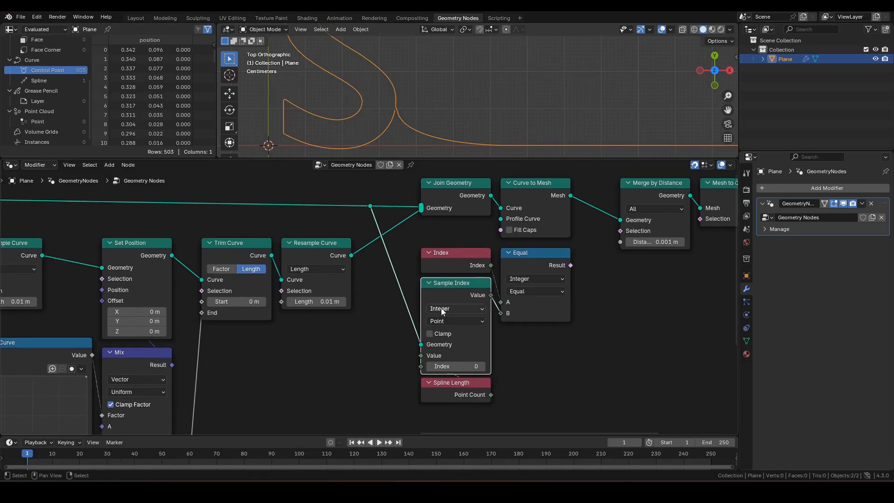
{"action": "middle_click_drag", "start_coordinate": [523, 336], "coordinate": [397, 358]}
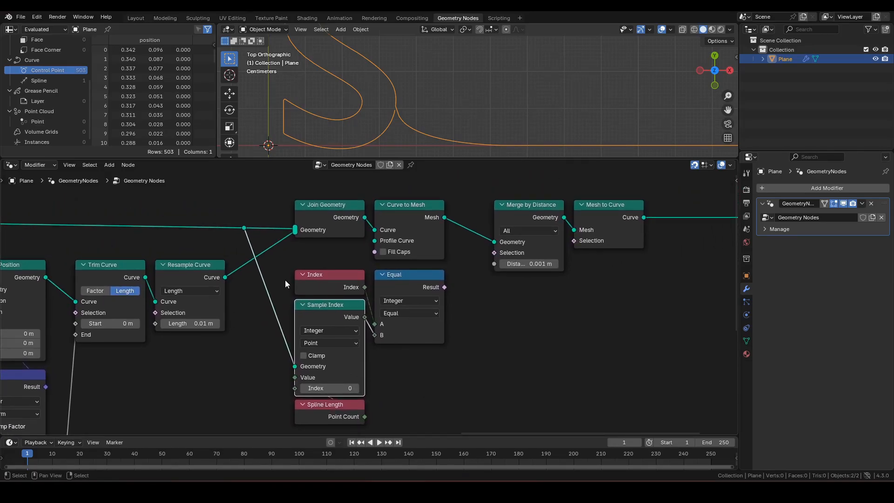
{"action": "left_click_drag", "start_coordinate": [280, 269], "coordinate": [429, 289]}
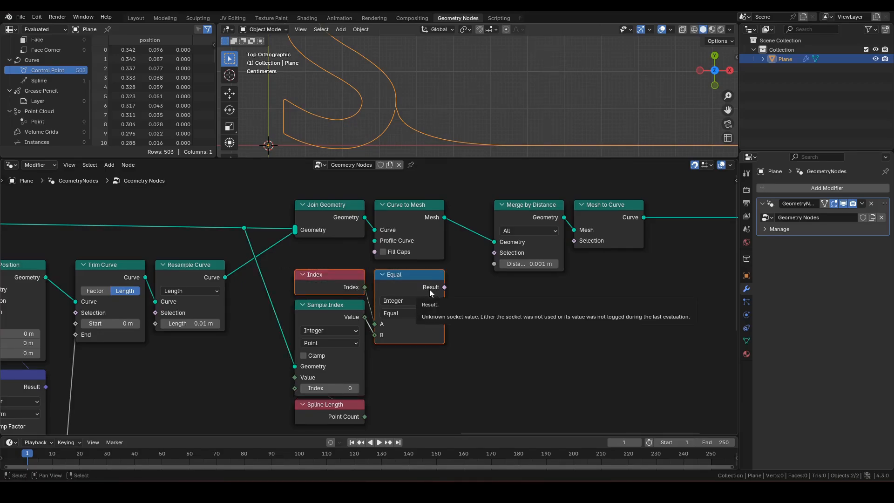
{"action": "key", "text": "shift+d"}
{"action": "key", "text": "y"}
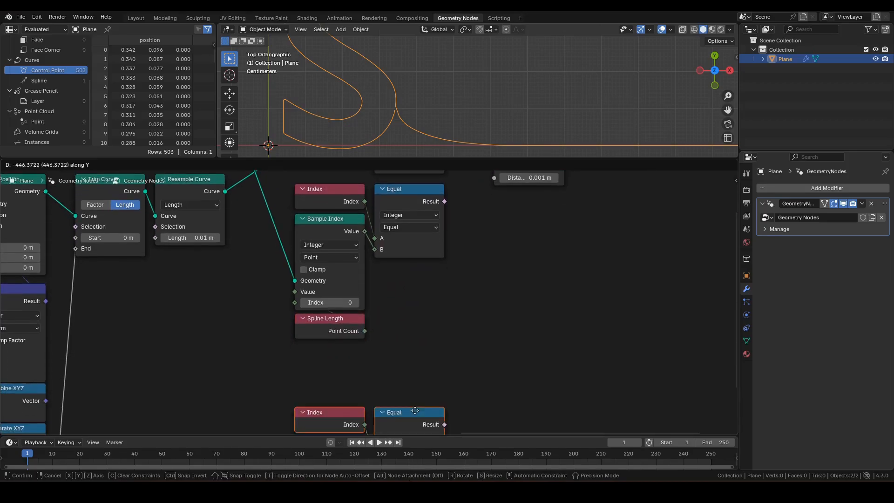
{"action": "left_click", "coordinate": [419, 359]}
{"action": "middle_click_drag", "start_coordinate": [405, 343], "coordinate": [410, 332]}
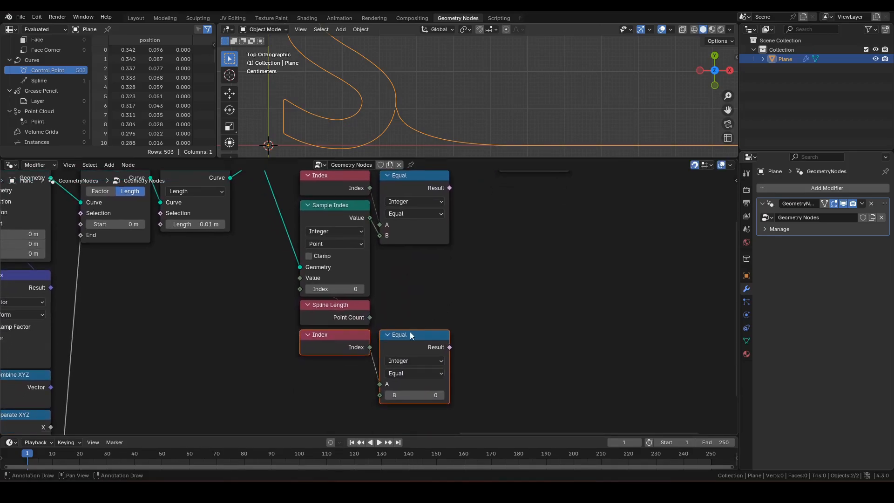
{"action": "left_click", "coordinate": [336, 347]}
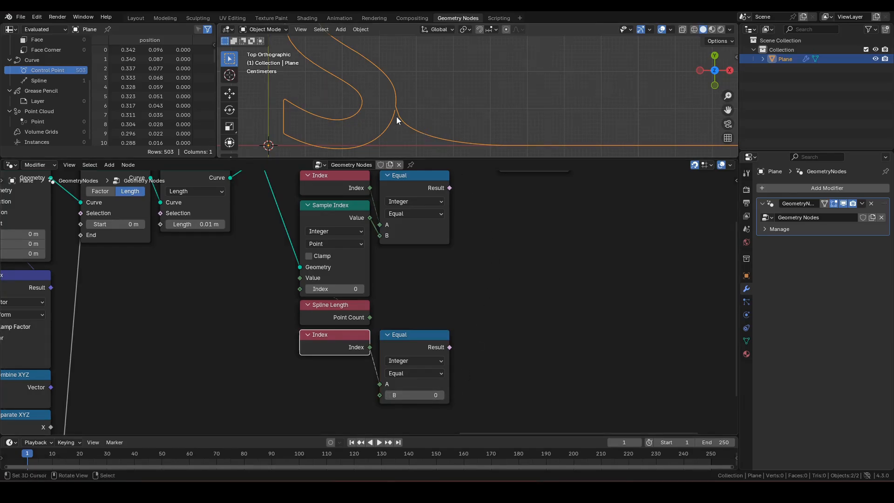
Annotate the curve junction in the viewport with handwritten labels 0 and 203.
{"action": "key", "text": "d"}
{"action": "mouse_move", "coordinate": [401, 99]}
{"action": "left_mouse_down"}
{"action": "mouse_move", "coordinate": [398, 126]}
{"action": "mouse_move", "coordinate": [408, 122]}
{"action": "left_mouse_up"}
{"action": "left_click_drag", "start_coordinate": [408, 115], "coordinate": [412, 125]}
Add an Or Boolean Math node and feed it the results of both Equal nodes.
{"action": "middle_click_drag", "start_coordinate": [522, 343], "coordinate": [300, 420]}
{"action": "left_click_drag", "start_coordinate": [484, 303], "coordinate": [400, 189]}
{"action": "middle_click_drag", "start_coordinate": [325, 274], "coordinate": [391, 236]}
{"action": "left_click_drag", "start_coordinate": [294, 232], "coordinate": [326, 257]}
{"action": "type", "text": "or"}
{"action": "key", "text": "Return"}
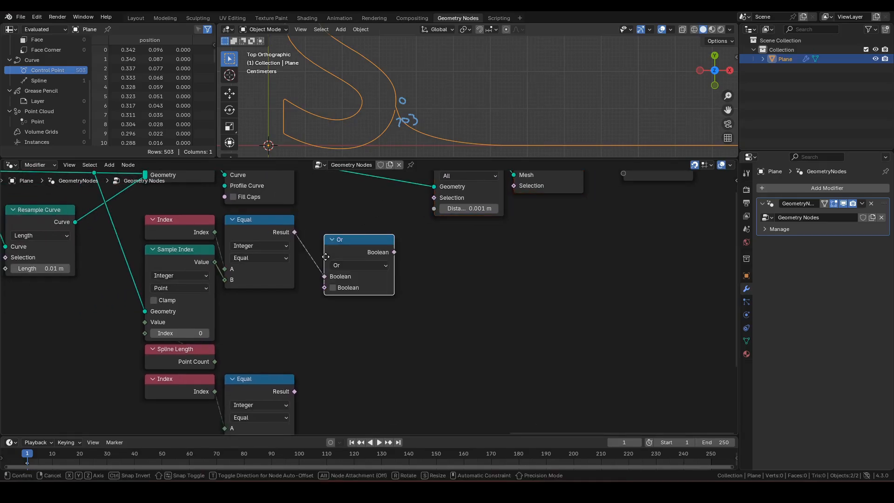
{"action": "left_click", "coordinate": [325, 230]}
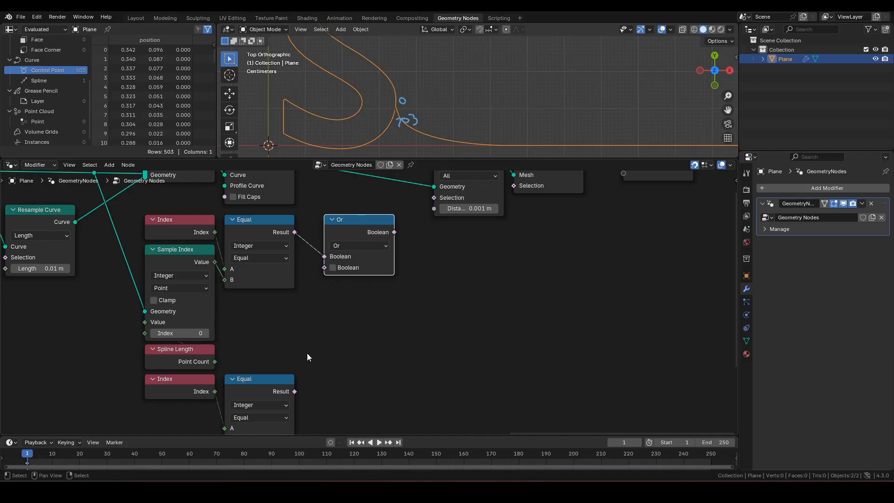
{"action": "left_click_drag", "start_coordinate": [295, 391], "coordinate": [329, 268]}
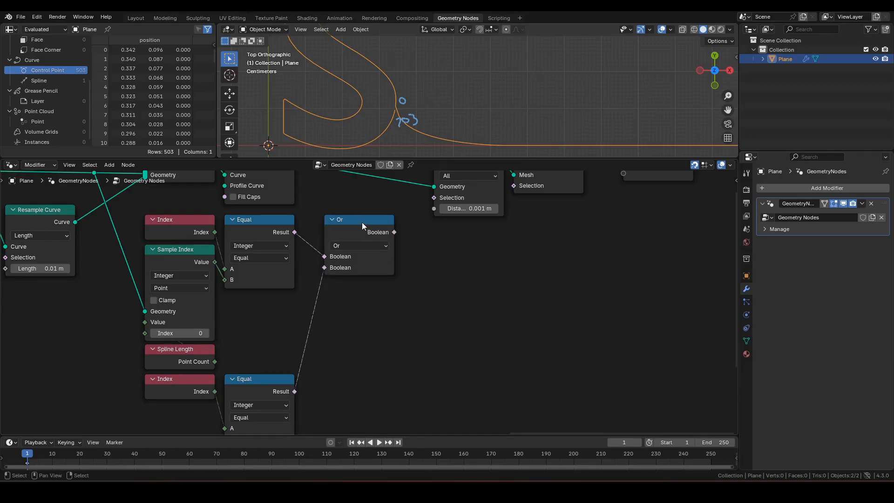
Connect the Or output to Merge by Distance's Selection and move Merge by Distance and Mesh to Curve close beside the Or node.
{"action": "left_click_drag", "start_coordinate": [362, 222], "coordinate": [429, 199]}
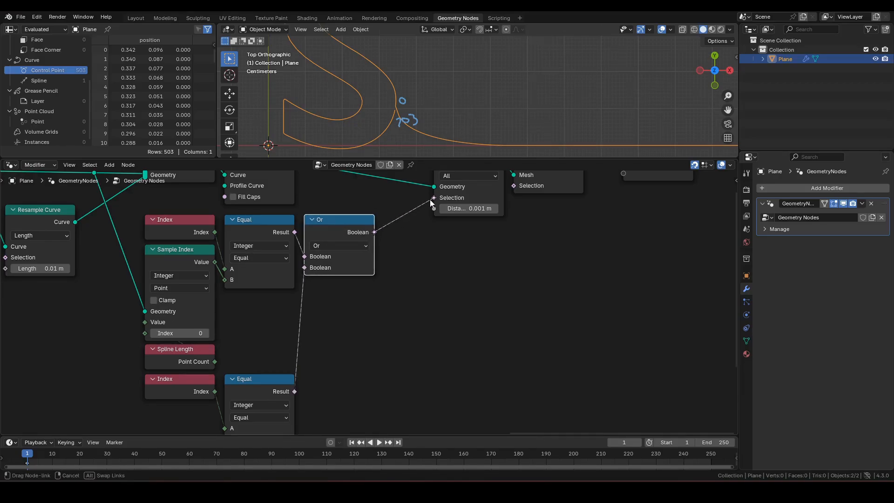
{"action": "middle_click_drag", "start_coordinate": [469, 249], "coordinate": [432, 341]}
{"action": "left_click_drag", "start_coordinate": [531, 357], "coordinate": [418, 227]}
{"action": "key", "text": "g"}
{"action": "key", "text": "x"}
{"action": "left_click", "coordinate": [369, 240]}
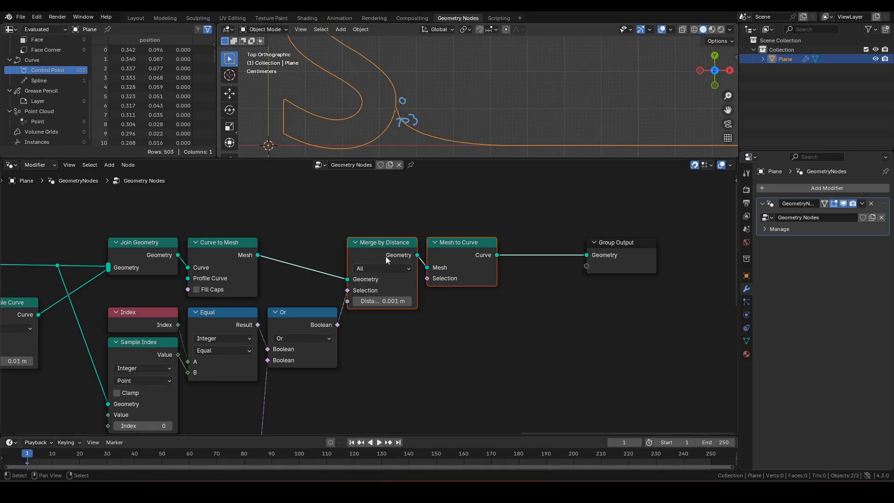
Remove the annotation layer with the handwritten junction labels from the viewport.
{"action": "key", "text": "q"}
{"action": "left_click", "coordinate": [446, 114]}
{"action": "scroll", "coordinate": [419, 143], "scroll_direction": "down", "scroll_amount": 2}
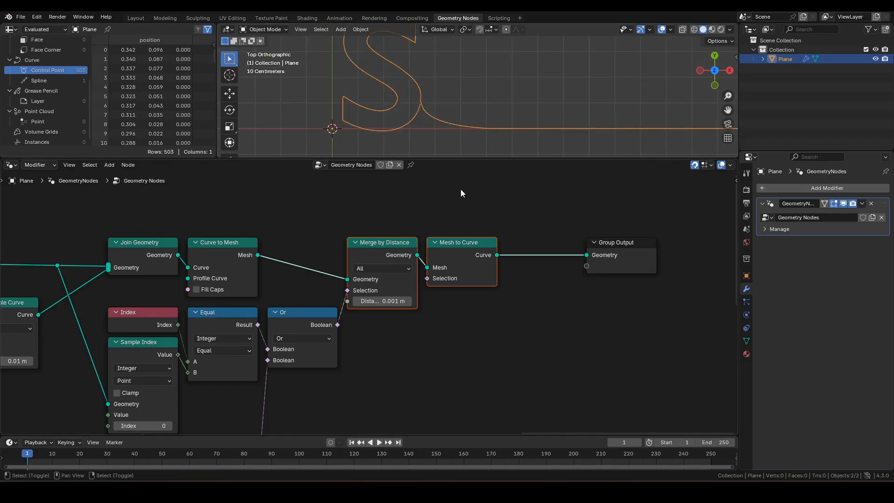
{"action": "middle_click_drag", "start_coordinate": [460, 191], "coordinate": [402, 242], "text": "shift"}
{"action": "scroll", "coordinate": [451, 115], "scroll_direction": "down", "scroll_amount": 2}
{"action": "middle_click_drag", "start_coordinate": [482, 107], "coordinate": [433, 128], "text": "shift"}
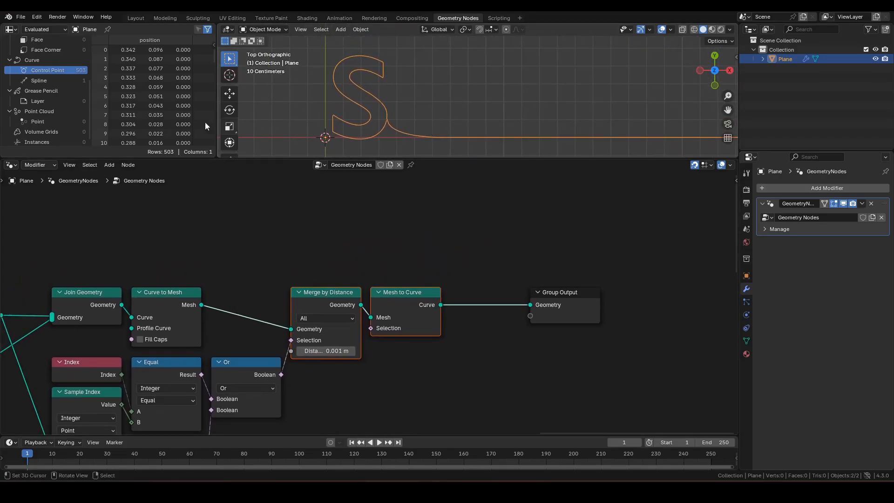
Show the evaluated curve's Spline data in the spreadsheet with the whole S and its tail line in view.
{"action": "left_click", "coordinate": [77, 80]}
{"action": "middle_click_drag", "start_coordinate": [603, 110], "coordinate": [552, 119], "text": "shift"}
{"action": "scroll", "coordinate": [546, 115], "scroll_direction": "down", "scroll_amount": 3}
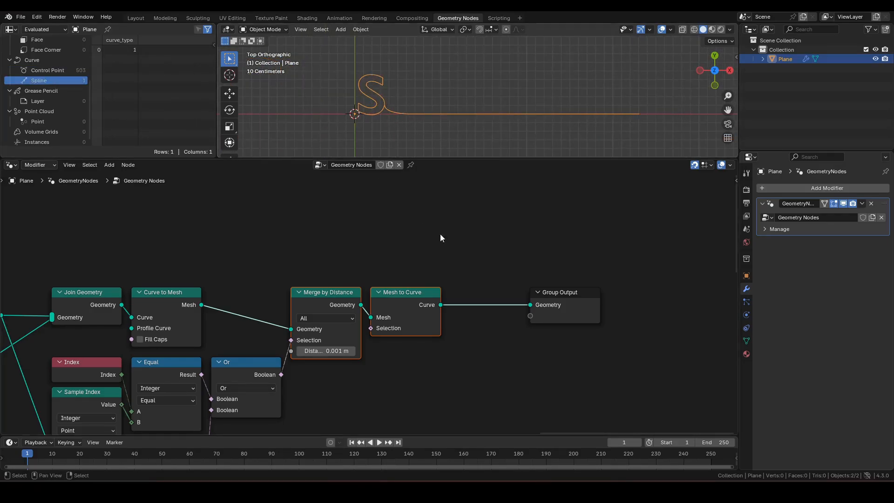
Move the Group Output node farther from Mesh to Curve to make room for more nodes.
{"action": "left_click_drag", "start_coordinate": [493, 255], "coordinate": [613, 352]}
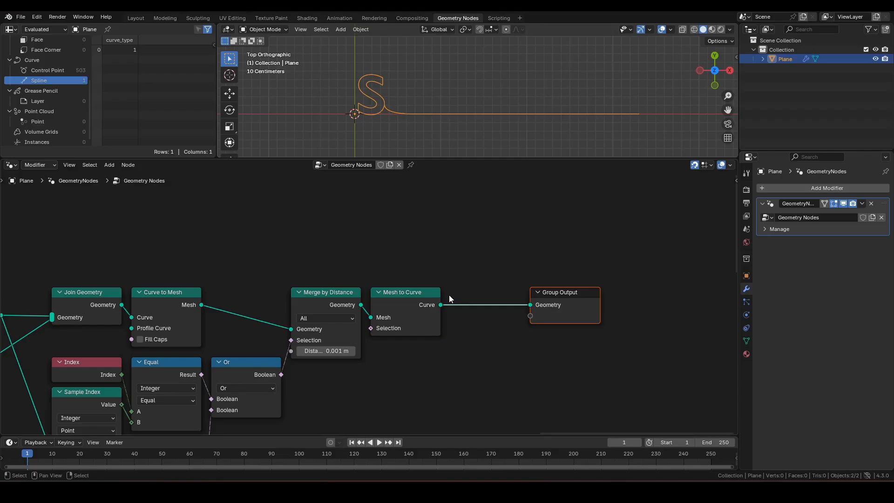
{"action": "key", "text": "g"}
{"action": "left_click", "coordinate": [614, 264]}
{"action": "middle_click_drag", "start_coordinate": [629, 272], "coordinate": [406, 254]}
{"action": "left_click_drag", "start_coordinate": [352, 257], "coordinate": [526, 356]}
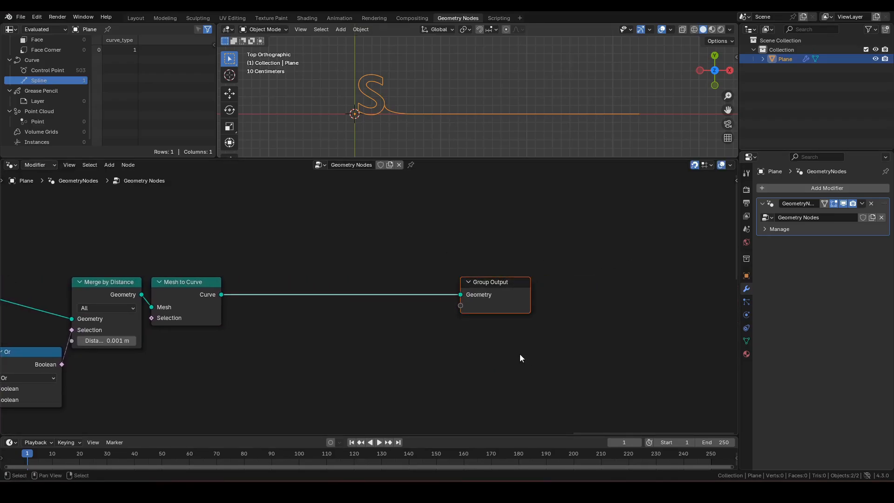
{"action": "key", "text": "g"}
{"action": "left_click", "coordinate": [601, 347]}
{"action": "left_click", "coordinate": [484, 348]}
Insert a Trim Curve node between Mesh to Curve and Group Output, and switch it to Length mode.
{"action": "key", "text": "shift+a"}
{"action": "type", "text": "trim"}
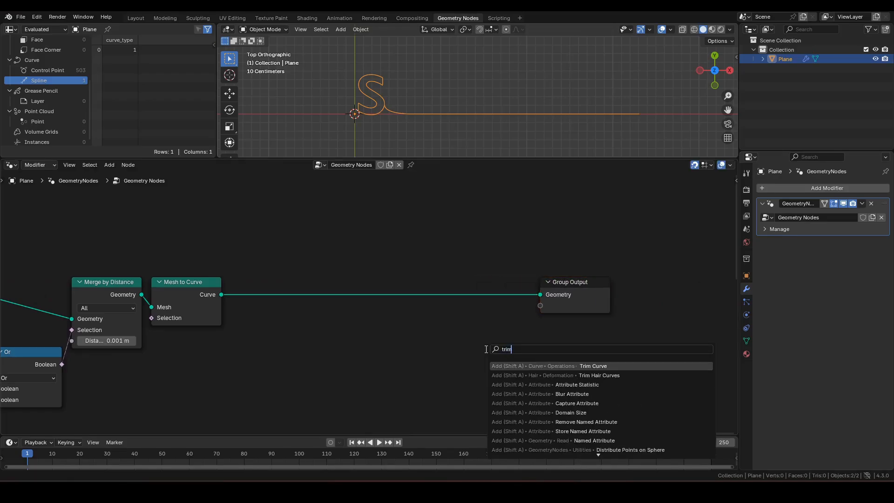
{"action": "key", "text": "Return"}
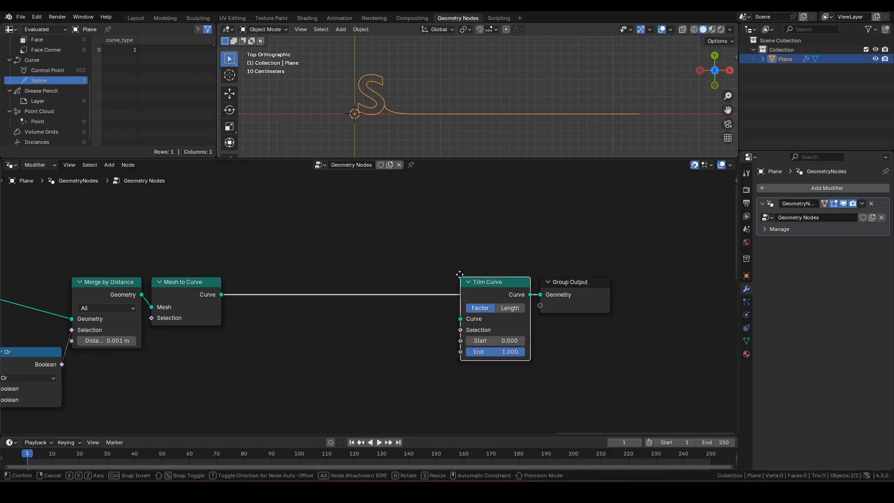
{"action": "left_click", "coordinate": [467, 274]}
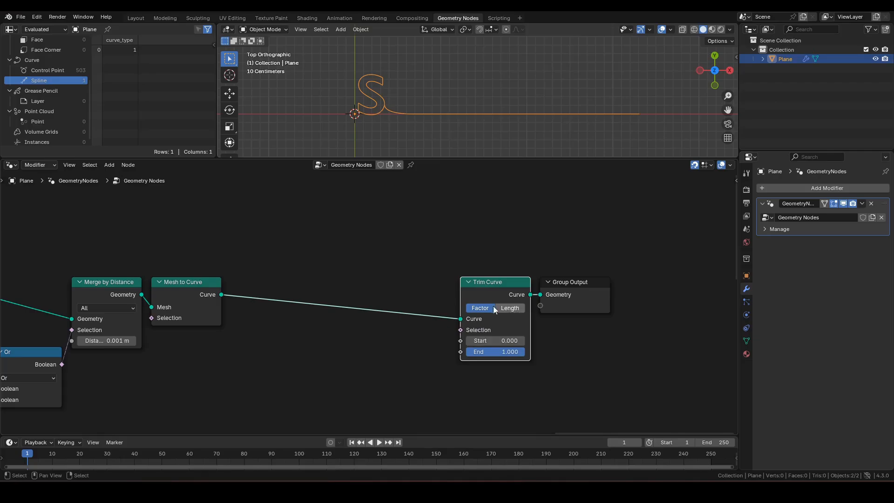
{"action": "left_click", "coordinate": [511, 309]}
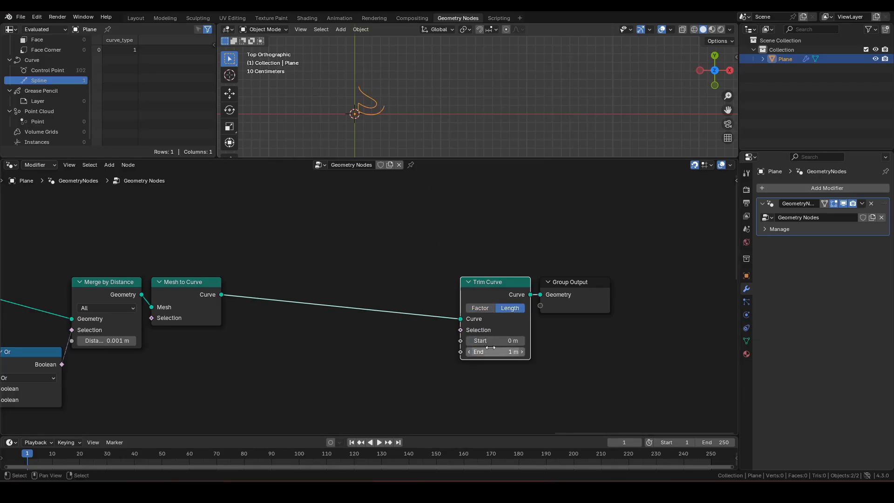
Set the new Trim Curve node's End to 8 m.
{"action": "left_click_drag", "start_coordinate": [491, 351], "coordinate": [513, 351]}
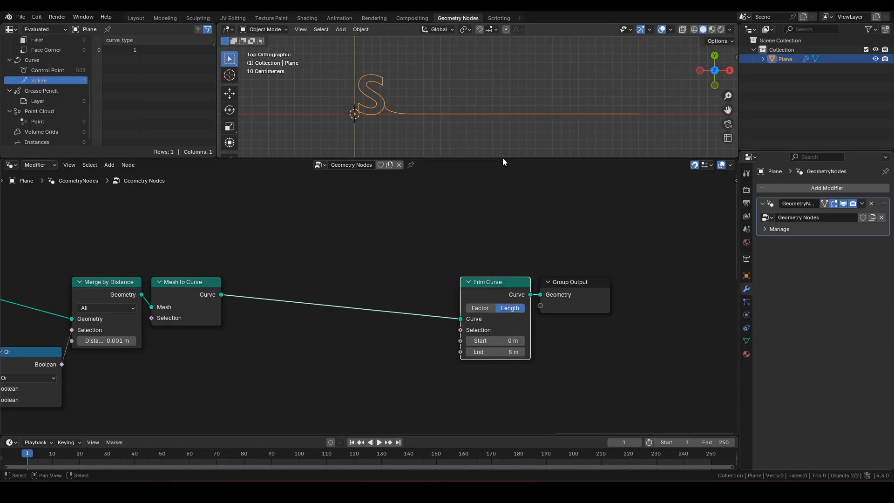
{"action": "scroll", "coordinate": [504, 133], "scroll_direction": "up", "scroll_amount": 3}
{"action": "scroll", "coordinate": [557, 126], "scroll_direction": "up", "scroll_amount": 2}
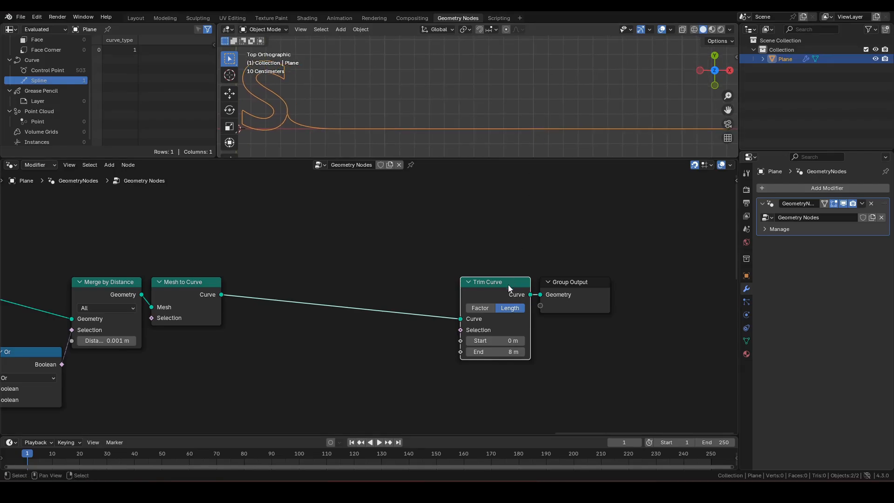
{"action": "scroll", "coordinate": [513, 119], "scroll_direction": "down", "scroll_amount": 3}
Set Trim Curve's Start to 3.8 m, draw an annotation arrow from the line toward the origin, and remove the annotation layer.
{"action": "mouse_move", "coordinate": [494, 340]}
{"action": "left_mouse_down"}
{"action": "mouse_move", "coordinate": [523, 341]}
{"action": "mouse_move", "coordinate": [511, 340]}
{"action": "left_mouse_up"}
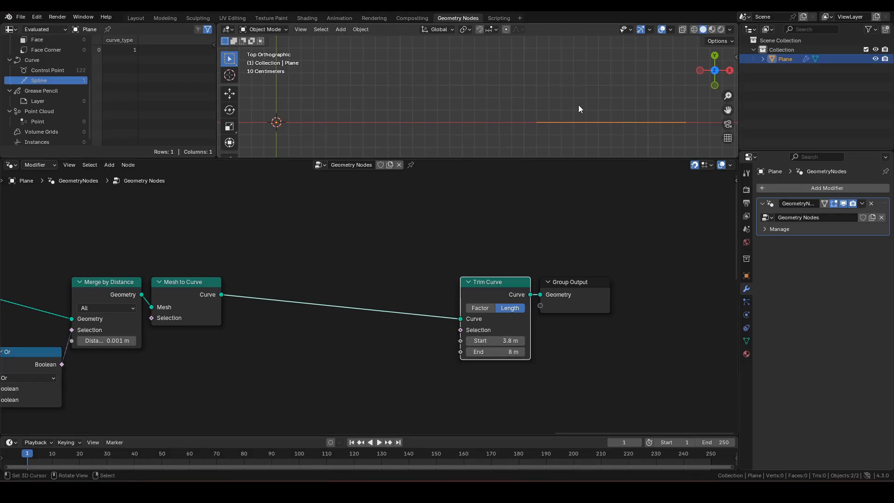
{"action": "mouse_move", "coordinate": [576, 106]}
{"action": "left_mouse_down"}
{"action": "mouse_move", "coordinate": [476, 100]}
{"action": "mouse_move", "coordinate": [475, 109]}
{"action": "left_mouse_up"}
{"action": "key", "text": "Delete"}
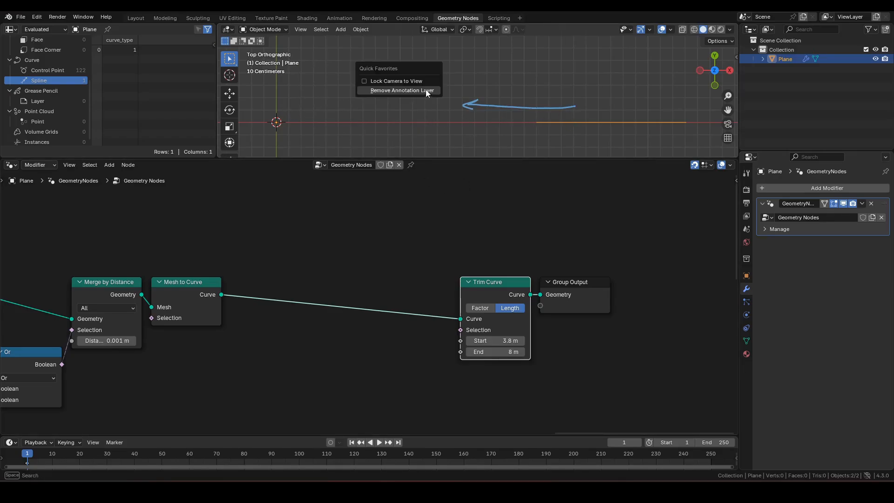
{"action": "left_click", "coordinate": [421, 93]}
Return Trim Curve's Start to 0 m and try End at 2 m and at 5.64 m.
{"action": "left_click_drag", "start_coordinate": [499, 343], "coordinate": [400, 343]}
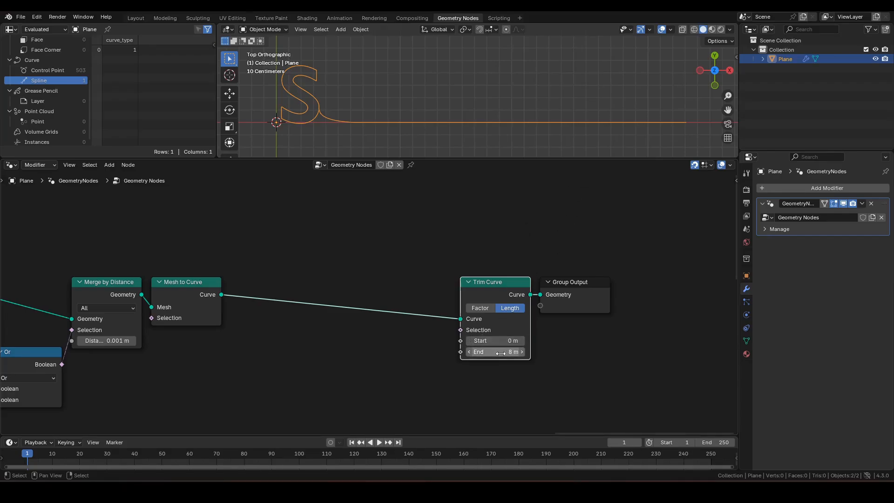
{"action": "left_click_drag", "start_coordinate": [495, 351], "coordinate": [445, 352]}
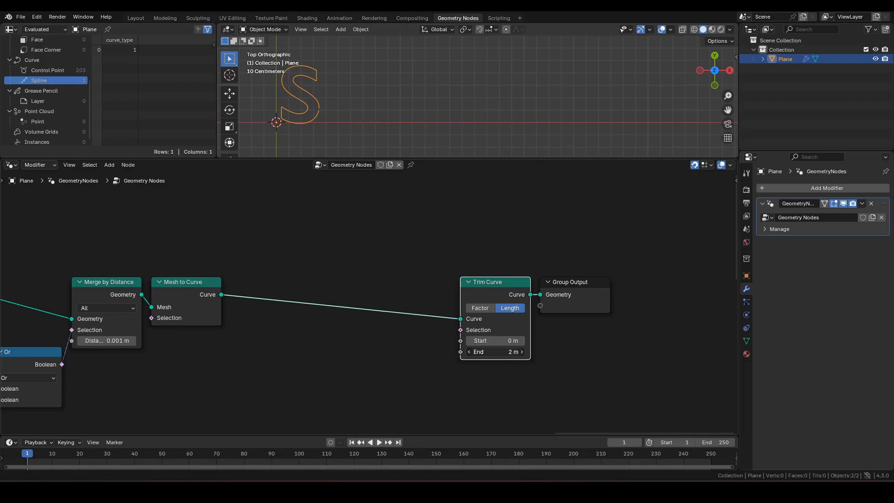
{"action": "left_click_drag", "start_coordinate": [445, 351], "coordinate": [525, 351]}
Add a Spline Length node feeding its Length into Trim Curve's End, leaving space between the two nodes.
{"action": "key", "text": "F3"}
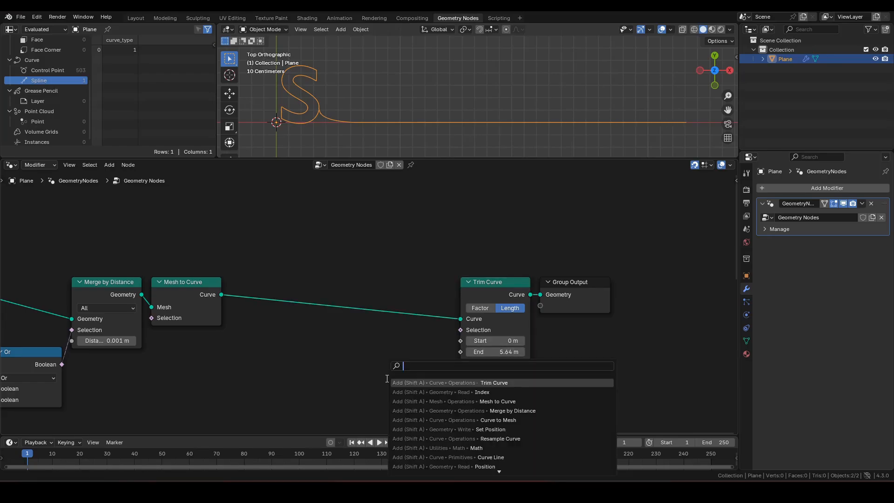
{"action": "key", "text": "F3"}
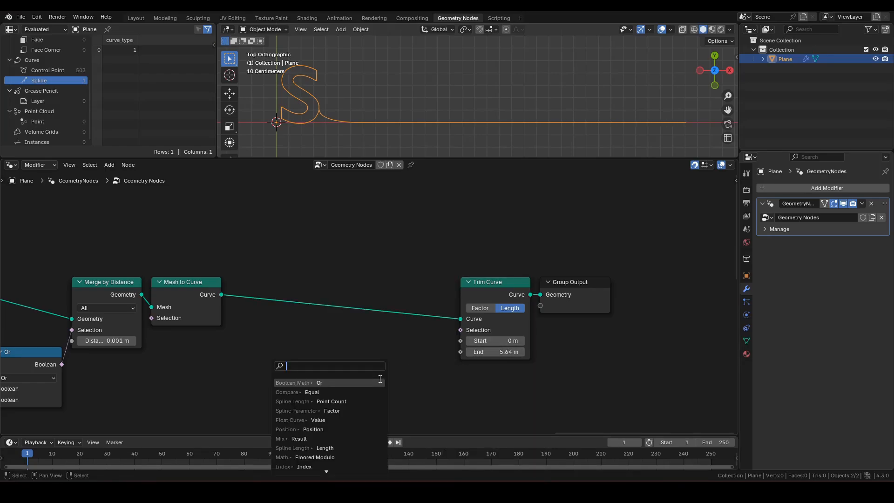
{"action": "type", "text": "teng"}
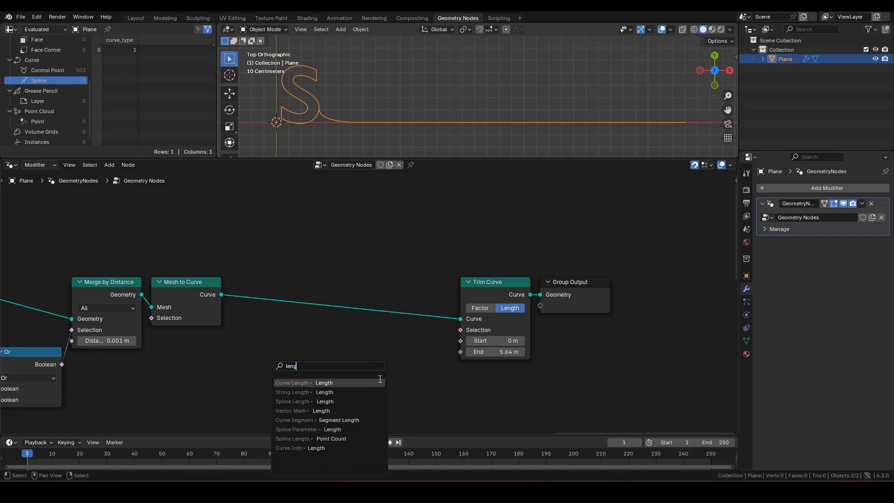
{"action": "key", "text": "Down"}
{"action": "key", "text": "Down"}
{"action": "key", "text": "Return"}
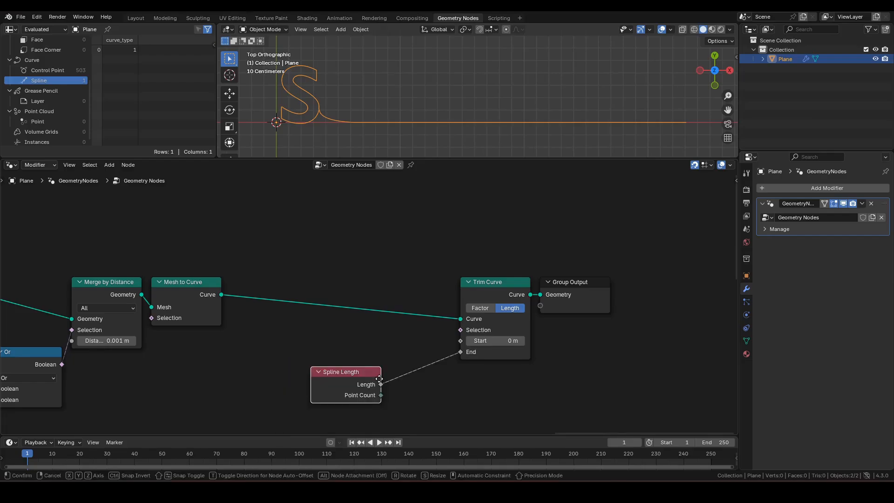
{"action": "left_click", "coordinate": [362, 348]}
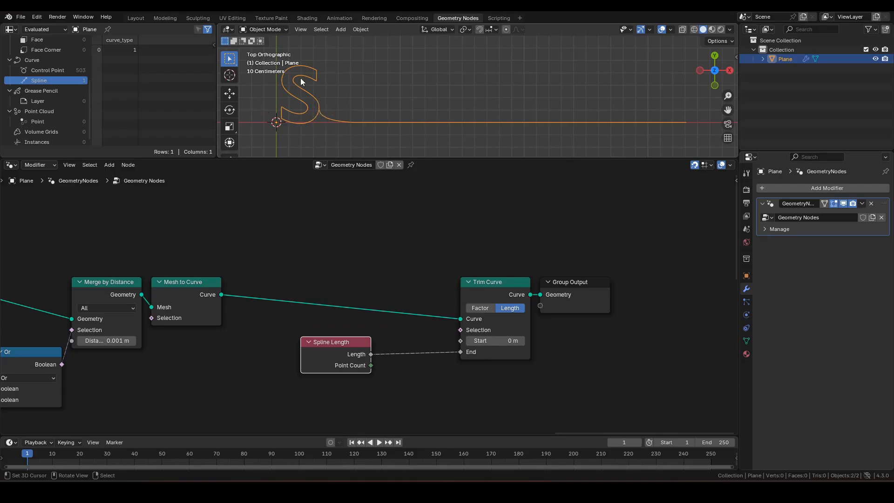
{"action": "left_click_drag", "start_coordinate": [333, 345], "coordinate": [303, 347]}
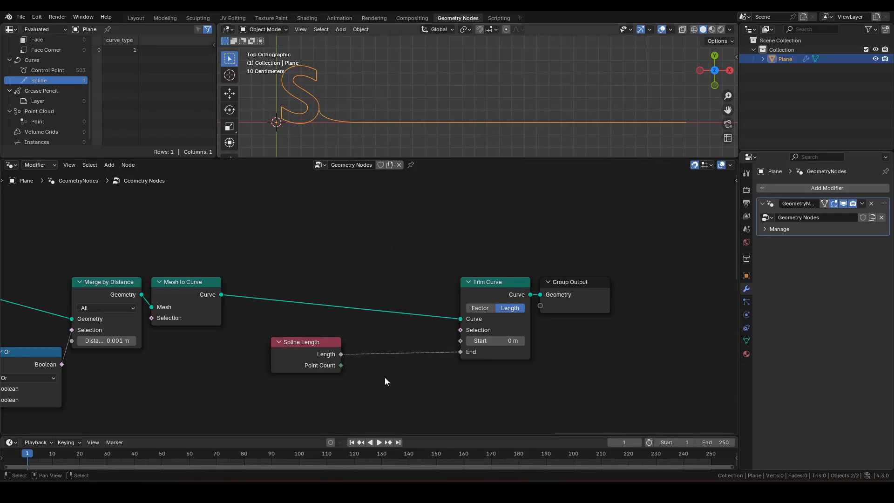
Insert a Math node set to Subtract between Spline Length and Trim Curve's End.
{"action": "key", "text": "F3"}
{"action": "type", "text": "math"}
{"action": "key", "text": "Return"}
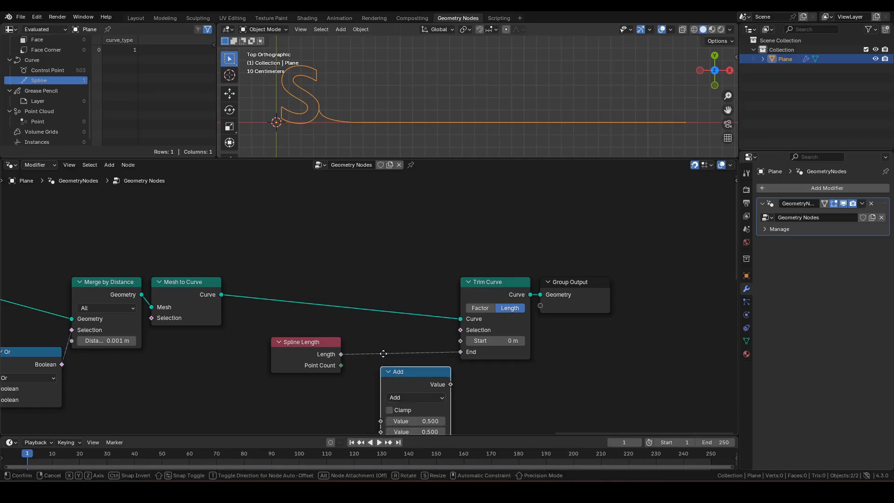
{"action": "left_click", "coordinate": [378, 369]}
{"action": "left_click", "coordinate": [377, 368]}
{"action": "left_click", "coordinate": [382, 252]}
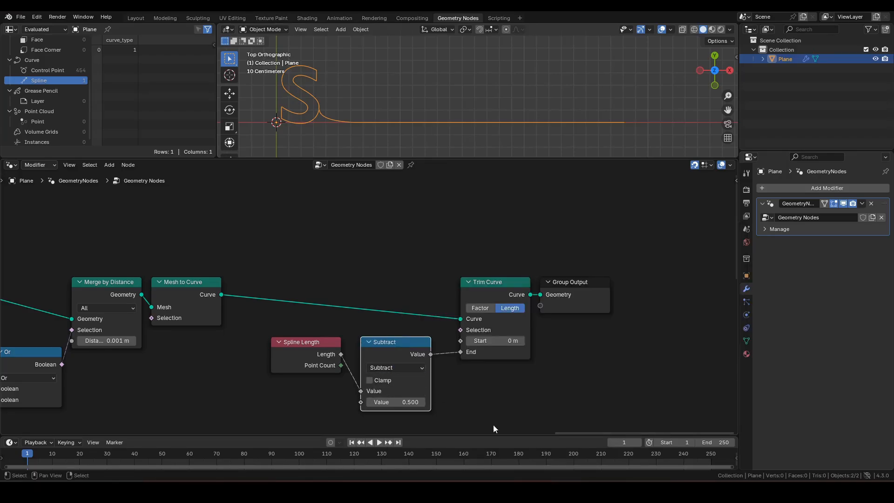
Add a Scene Time node and feed its Seconds into the second value of the Subtract node.
{"action": "middle_click_drag", "start_coordinate": [336, 429], "coordinate": [387, 391]}
{"action": "left_click_drag", "start_coordinate": [412, 364], "coordinate": [303, 368]}
{"action": "type", "text": "sce"}
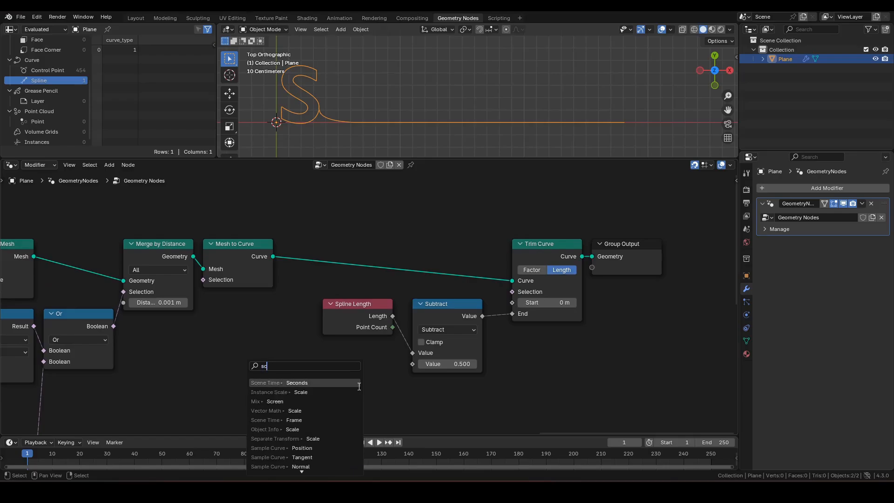
{"action": "left_click", "coordinate": [313, 382]}
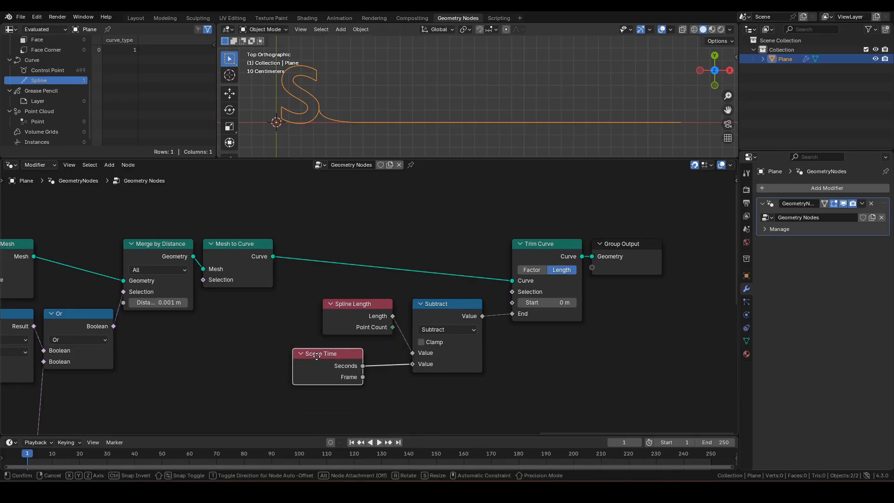
{"action": "left_click", "coordinate": [395, 369]}
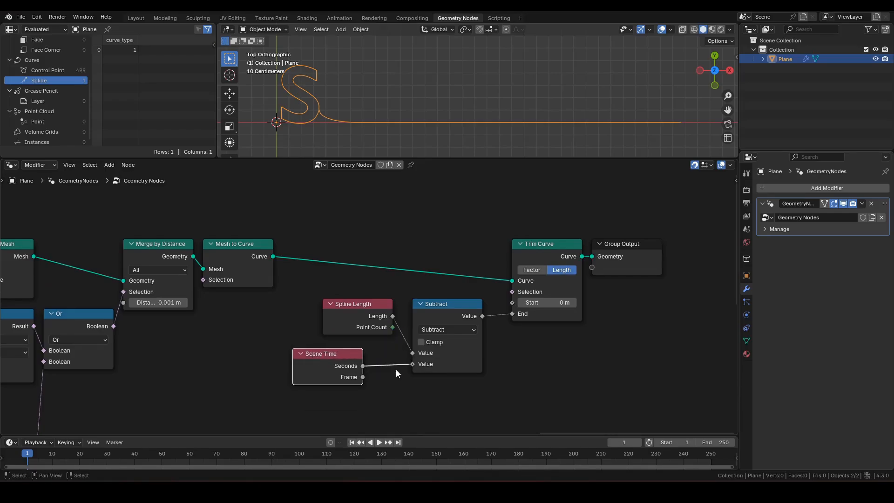
Play the animation to check how the curve trims over time, and return to frame 1.
{"action": "key", "text": "space"}
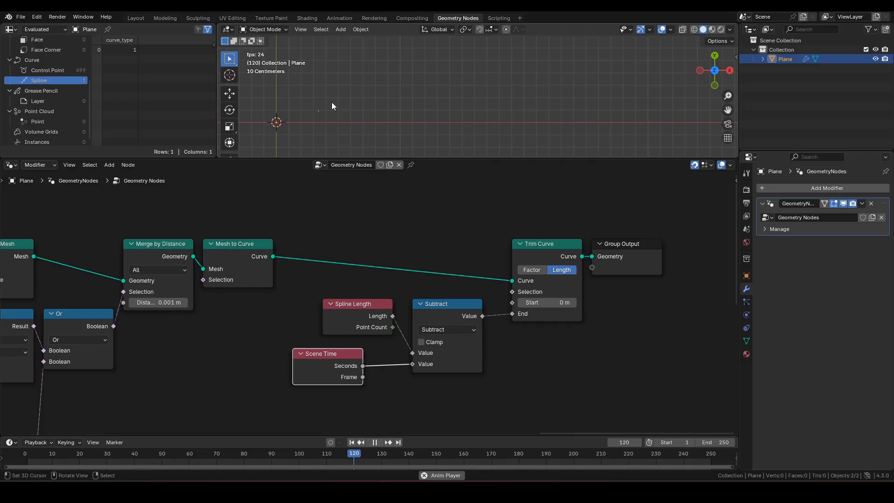
{"action": "key", "text": "space"}
{"action": "key", "text": "shift+Left"}
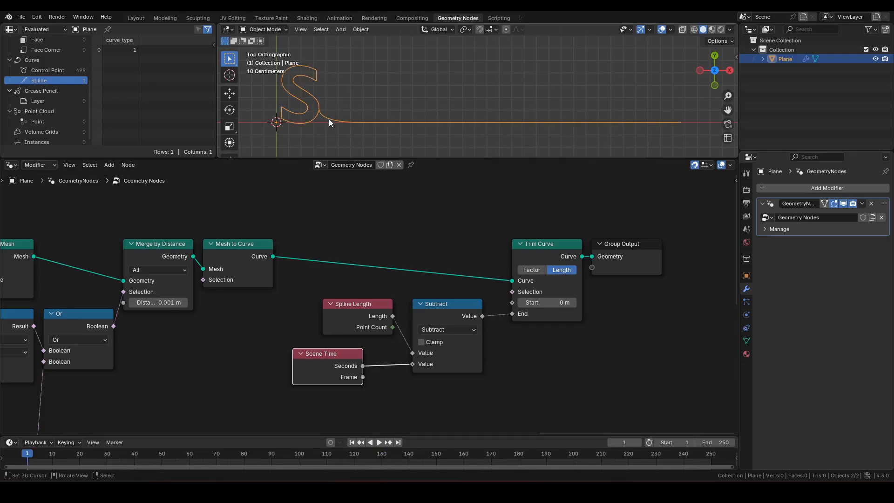
Stack Scene Time below Spline Length, hide their unused sockets, and move both with Subtract away from Trim Curve.
{"action": "left_click_drag", "start_coordinate": [327, 360], "coordinate": [356, 350]}
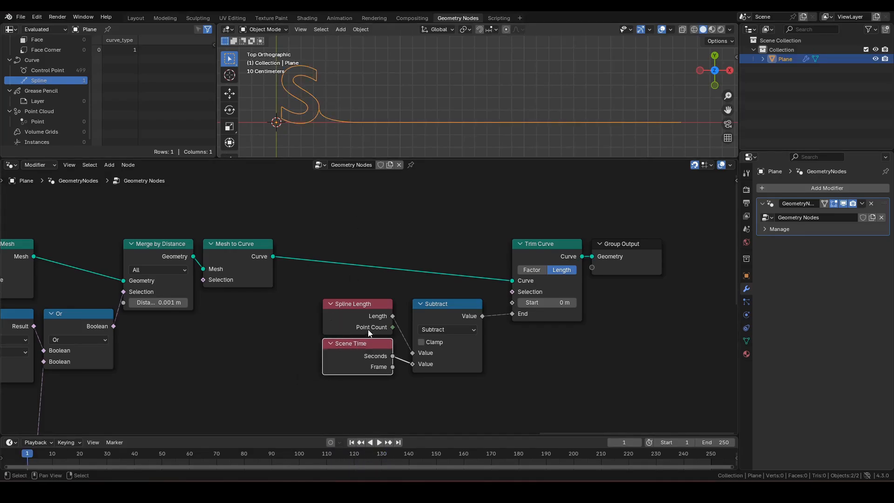
{"action": "left_click", "coordinate": [368, 315], "text": "shift"}
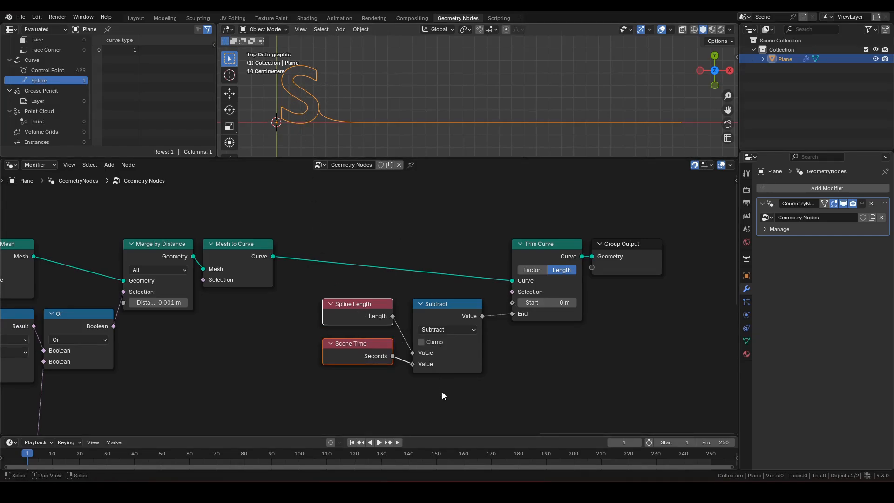
{"action": "left_click_drag", "start_coordinate": [446, 393], "coordinate": [351, 307]}
Insert a Maximum Math node between Subtract and Trim Curve's End.
{"action": "left_click_drag", "start_coordinate": [436, 307], "coordinate": [432, 332]}
{"action": "type", "text": "max"}
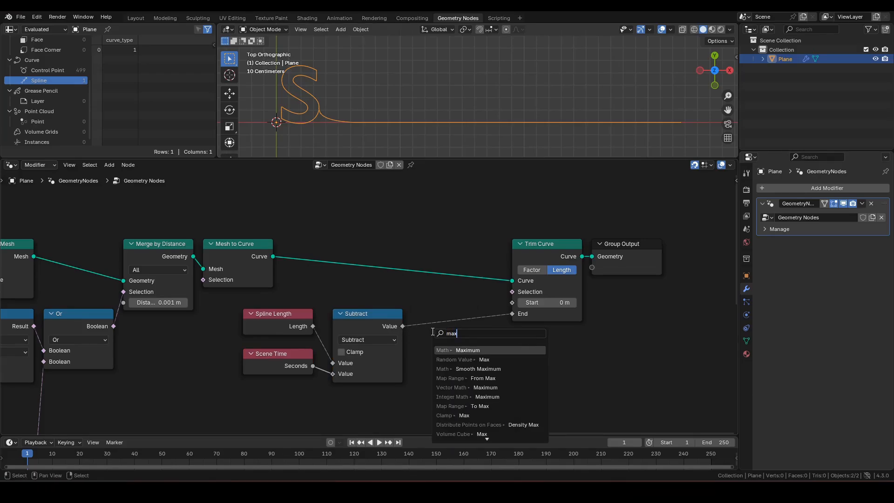
{"action": "key", "text": "Return"}
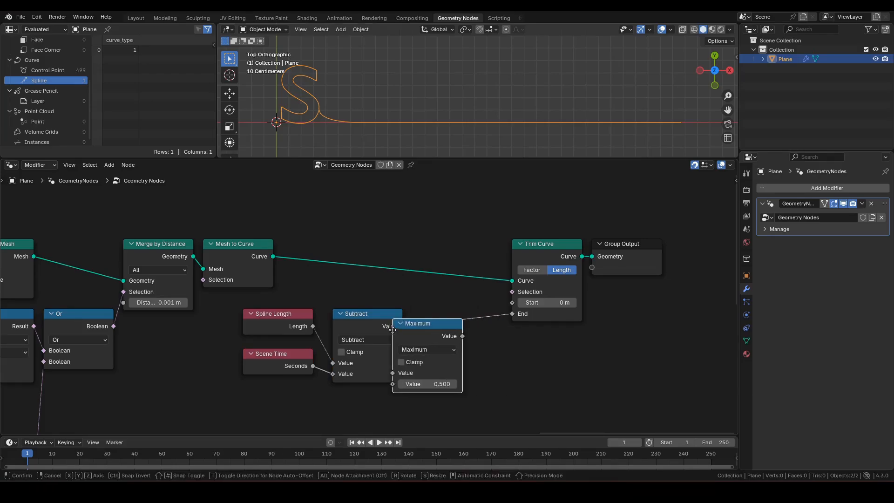
{"action": "left_click", "coordinate": [412, 322]}
Connect the Value output of the Float Sample Index above Spline Length to the second value of the Maximum node.
{"action": "middle_click_drag", "start_coordinate": [453, 362], "coordinate": [633, 325]}
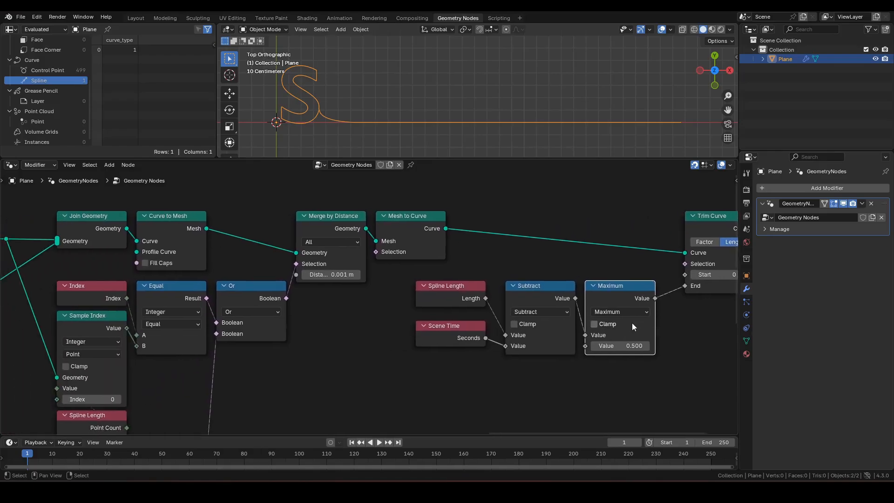
{"action": "scroll", "coordinate": [558, 340], "scroll_direction": "down", "scroll_amount": 4}
{"action": "middle_click_drag", "start_coordinate": [417, 374], "coordinate": [526, 293]}
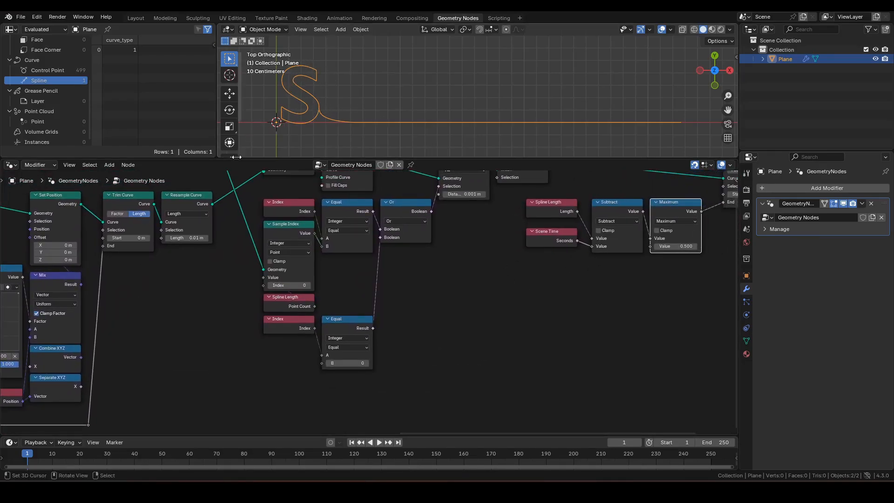
{"action": "middle_click_drag", "start_coordinate": [242, 347], "coordinate": [543, 287]}
{"action": "middle_click_drag", "start_coordinate": [316, 270], "coordinate": [381, 340]}
{"action": "left_click", "coordinate": [215, 303]}
{"action": "middle_click_drag", "start_coordinate": [205, 287], "coordinate": [196, 323]}
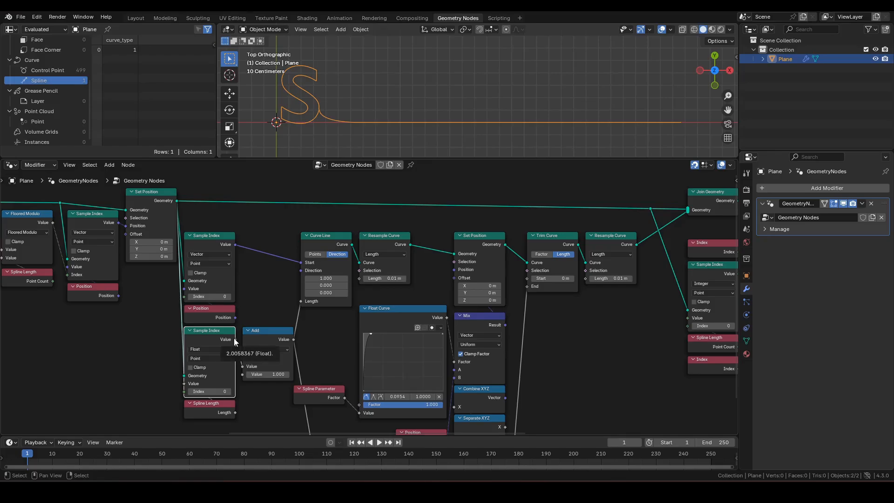
{"action": "left_click_drag", "start_coordinate": [234, 339], "coordinate": [555, 293]}
{"action": "scroll", "coordinate": [366, 407], "scroll_direction": "down", "scroll_amount": 3}
{"action": "middle_click_drag", "start_coordinate": [313, 381], "coordinate": [565, 308], "text": "shift"}
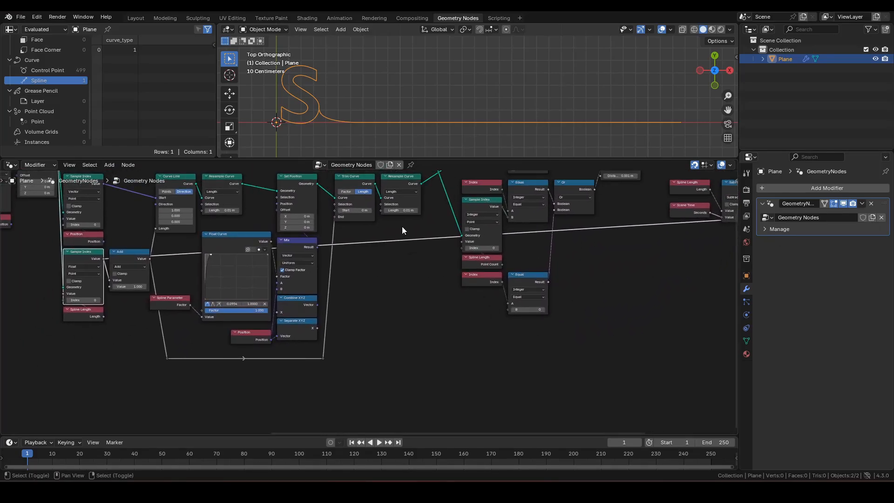
Add two reroutes to the link from Sample Index to Maximum and run it horizontally beneath the other nodes.
{"action": "right_click_drag", "start_coordinate": [393, 240], "coordinate": [389, 247], "text": "shift"}
{"action": "key", "text": "g"}
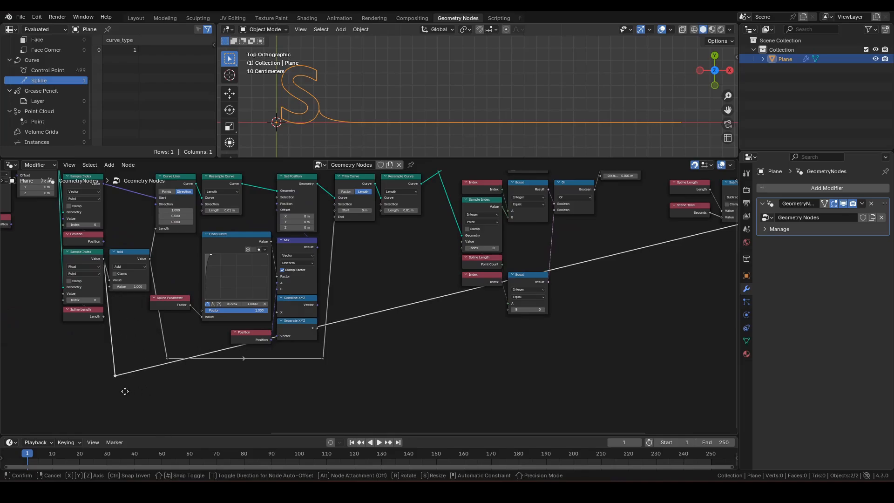
{"action": "left_click", "coordinate": [155, 379]}
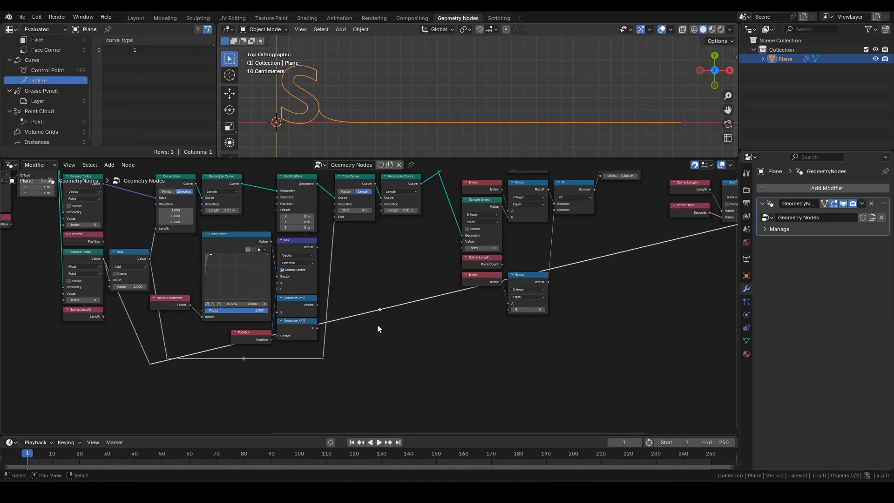
{"action": "key", "text": "g"}
{"action": "left_click", "coordinate": [172, 383]}
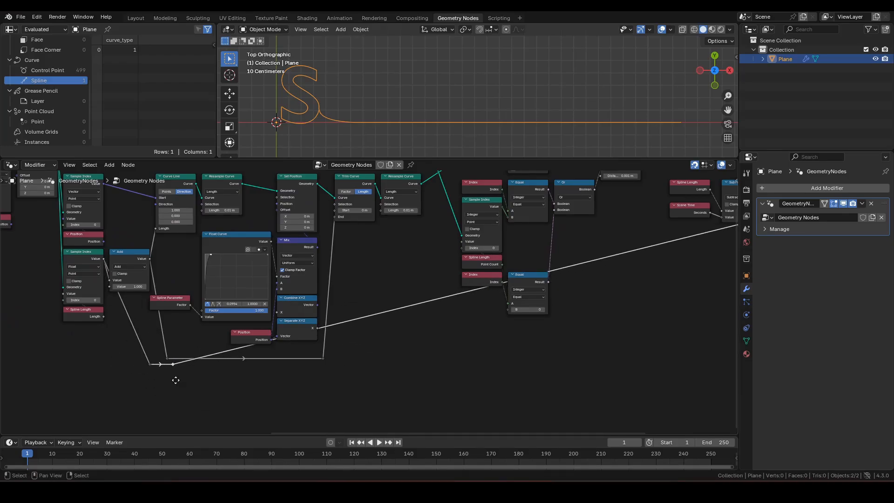
{"action": "key", "text": "g"}
{"action": "key", "text": "x"}
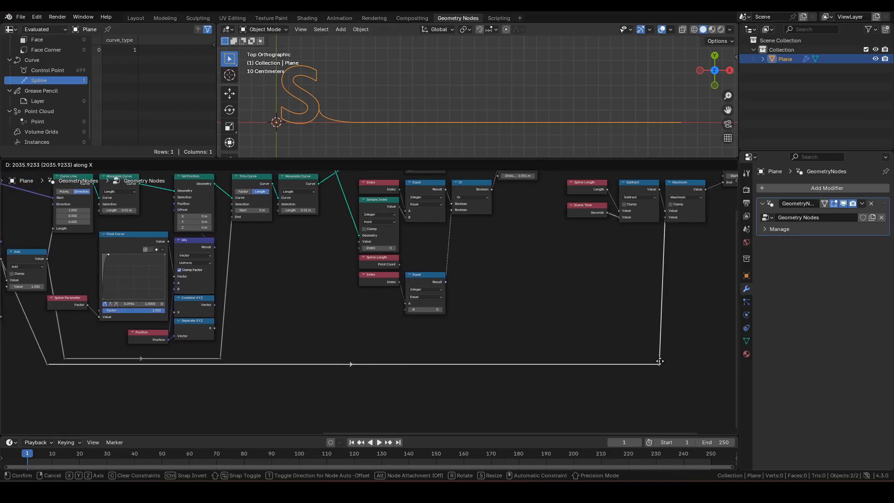
{"action": "left_click", "coordinate": [649, 363]}
Move Spline Length, Scene Time, Subtract and Maximum together down below the final Trim Curve node.
{"action": "middle_click_drag", "start_coordinate": [613, 306], "coordinate": [527, 363]}
{"action": "left_click_drag", "start_coordinate": [609, 327], "coordinate": [494, 246]}
{"action": "key", "text": "g"}
{"action": "left_click", "coordinate": [488, 341]}
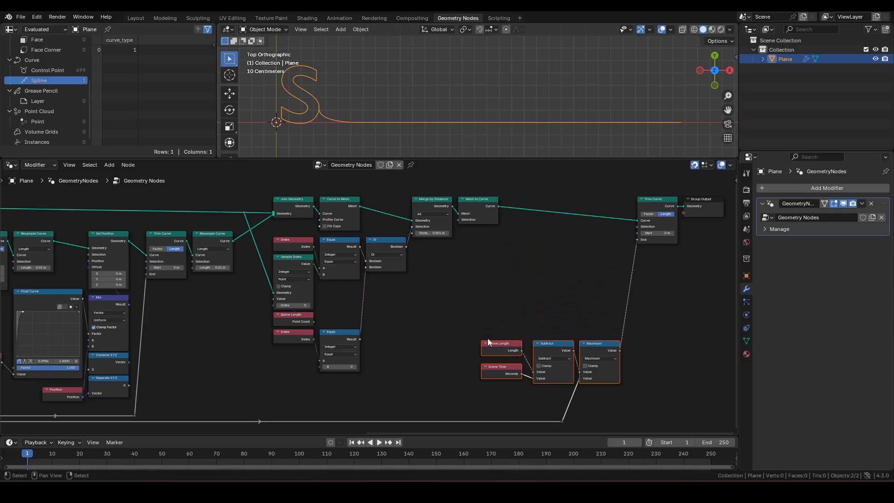
{"action": "middle_click_drag", "start_coordinate": [517, 278], "coordinate": [464, 334]}
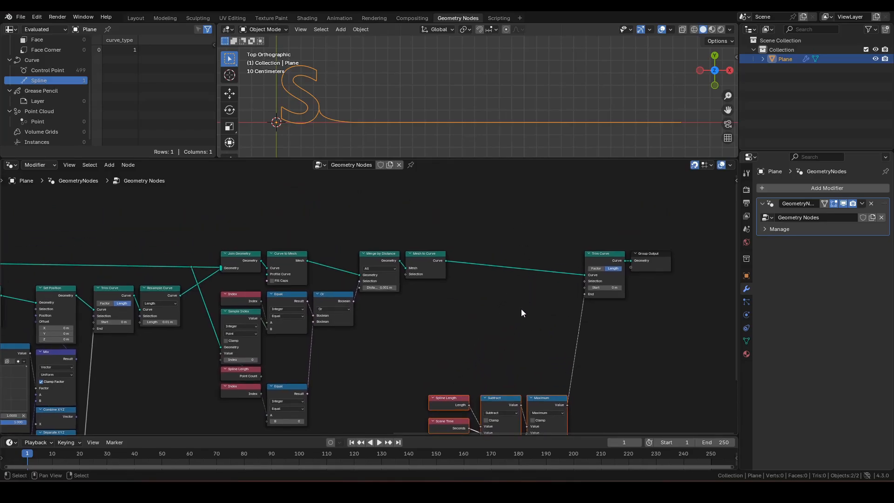
Play the animation to check where the trimming stops, and return to frame 1.
{"action": "key", "text": "space"}
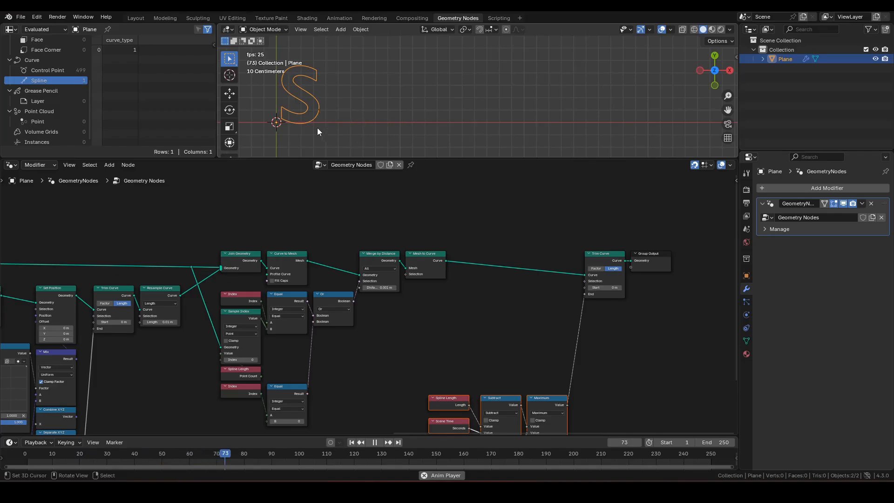
{"action": "key", "text": "space"}
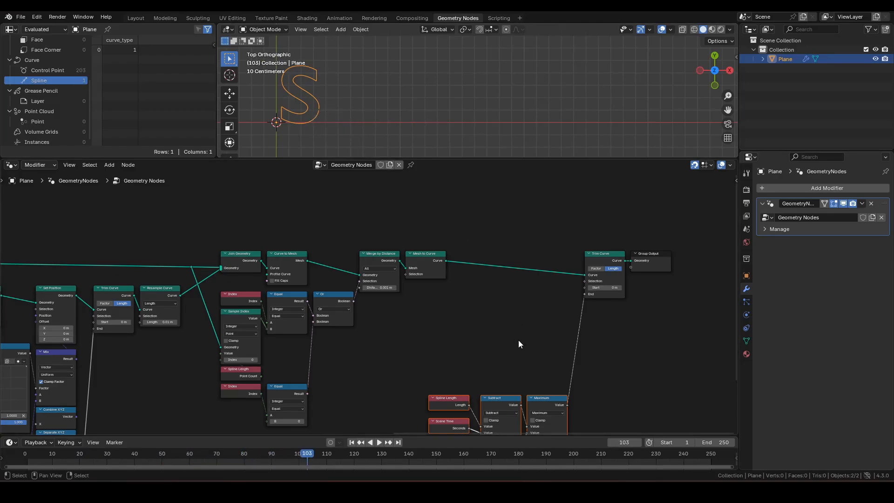
{"action": "key", "text": "shift+Left"}
Try Start lengths of 3.41 m and 3.26 m on the final Trim Curve to preview trimming from the beginning.
{"action": "scroll", "coordinate": [582, 297], "scroll_direction": "up", "scroll_amount": 3}
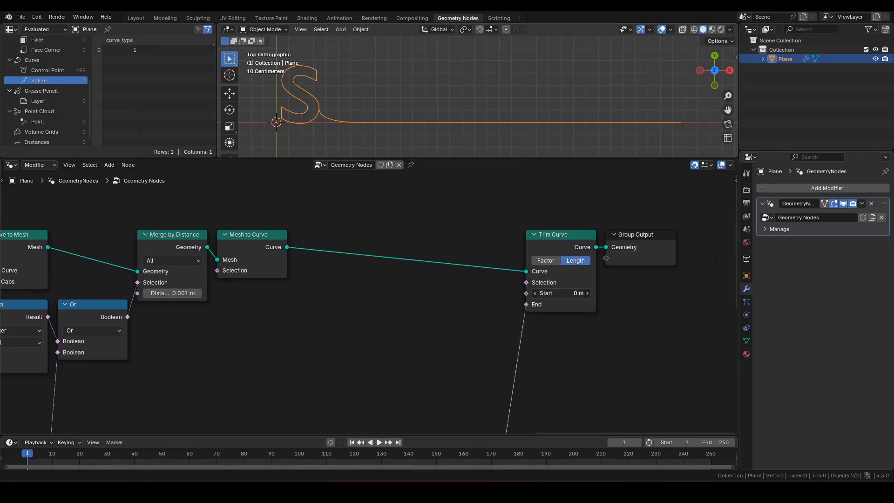
{"action": "left_click_drag", "start_coordinate": [563, 292], "coordinate": [588, 292]}
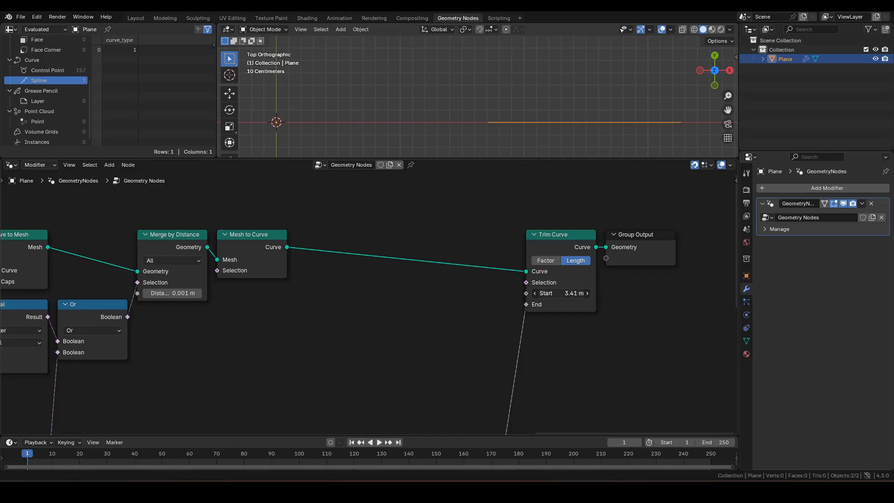
{"action": "left_click_drag", "start_coordinate": [563, 293], "coordinate": [545, 292]}
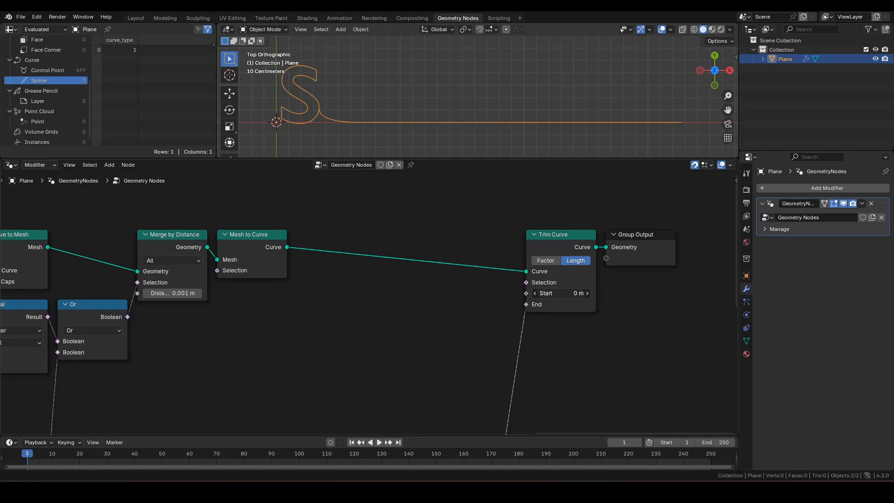
{"action": "left_click_drag", "start_coordinate": [563, 293], "coordinate": [621, 293]}
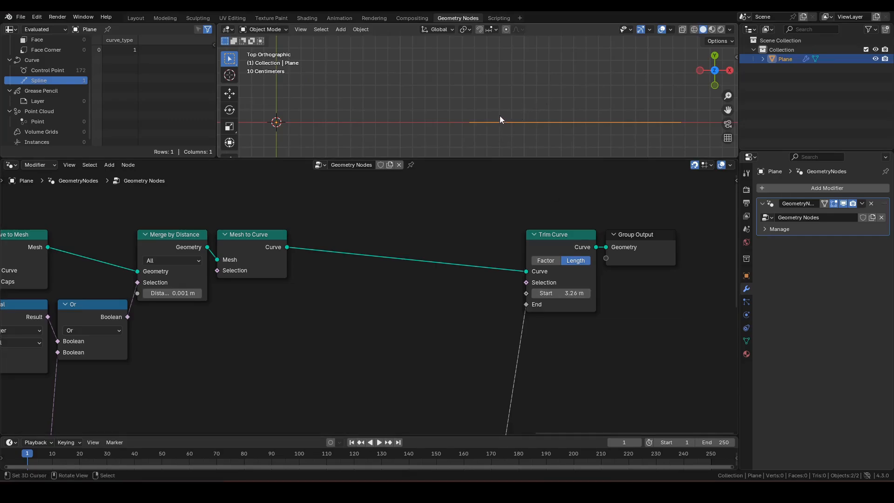
Sketch and erase a freehand annotation over the remaining line segment, and reset Trim Curve's Start to 0 m.
{"action": "mouse_move", "coordinate": [470, 119]}
{"action": "left_mouse_down"}
{"action": "mouse_move", "coordinate": [517, 90]}
{"action": "mouse_move", "coordinate": [688, 119]}
{"action": "left_mouse_up"}
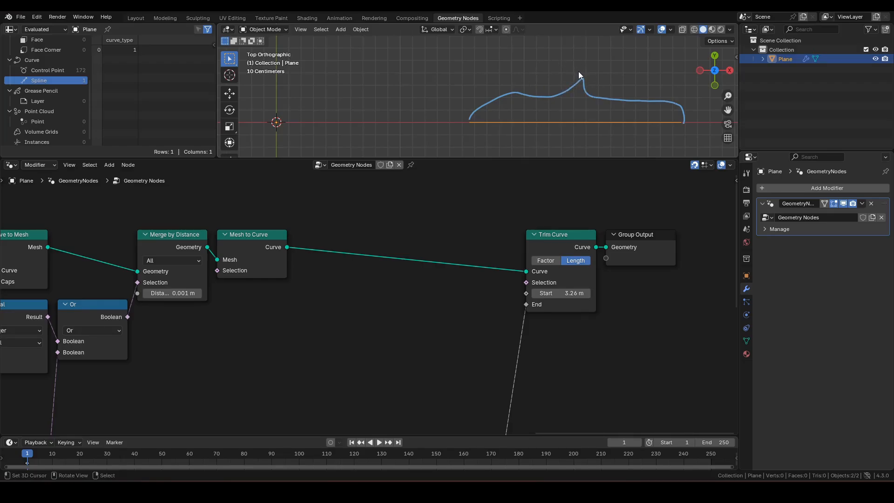
{"action": "key", "text": "Delete"}
{"action": "left_click", "coordinate": [545, 80]}
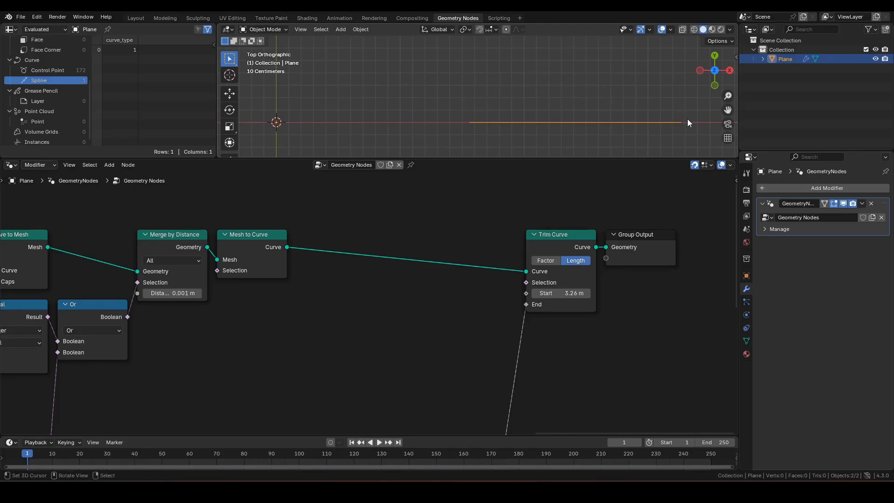
{"action": "left_click_drag", "start_coordinate": [566, 293], "coordinate": [526, 292]}
Connect the Add node's rerouted value to the final Trim Curve's Start, and route the link beneath the nodes with a reroute.
{"action": "scroll", "coordinate": [317, 361], "scroll_direction": "down", "scroll_amount": 2}
{"action": "scroll", "coordinate": [543, 261], "scroll_direction": "down", "scroll_amount": 2}
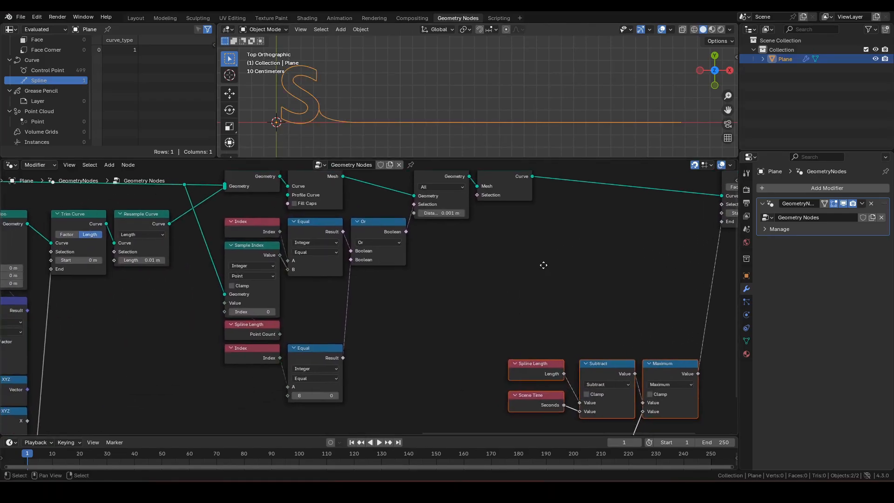
{"action": "middle_click_drag", "start_coordinate": [543, 261], "coordinate": [483, 254]}
{"action": "middle_click_drag", "start_coordinate": [426, 259], "coordinate": [531, 245]}
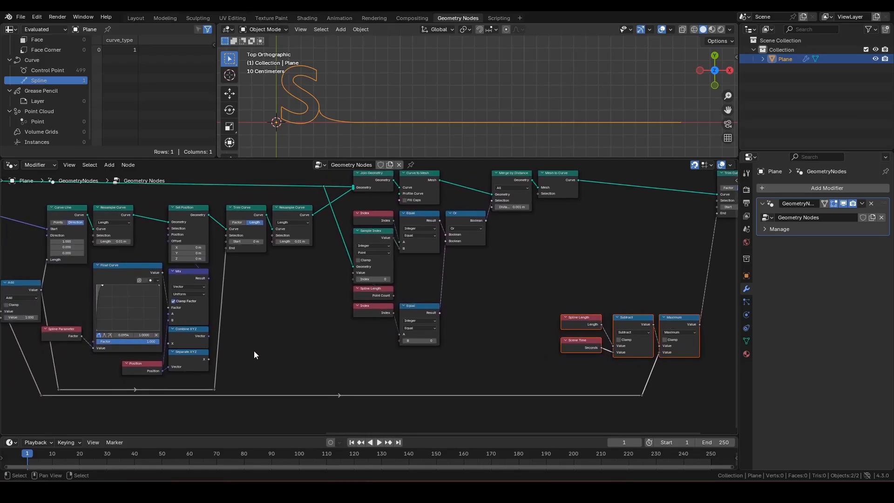
{"action": "middle_click_drag", "start_coordinate": [119, 374], "coordinate": [237, 361]}
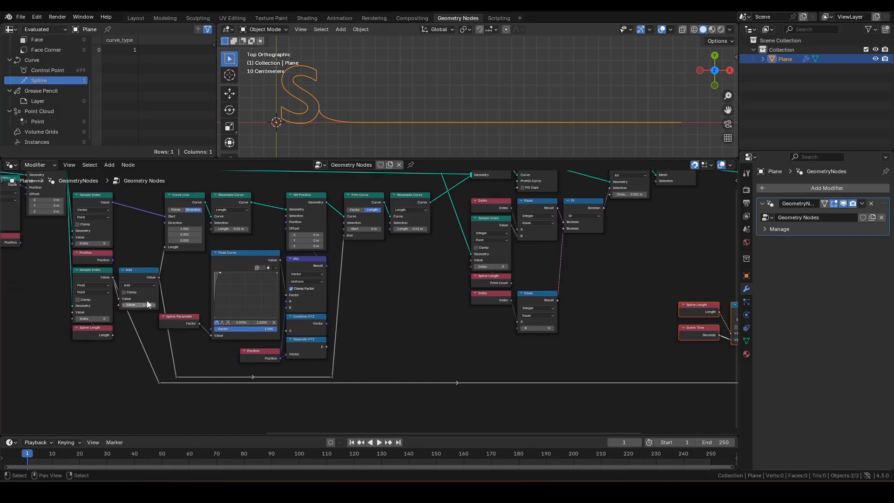
{"action": "left_click", "coordinate": [141, 278]}
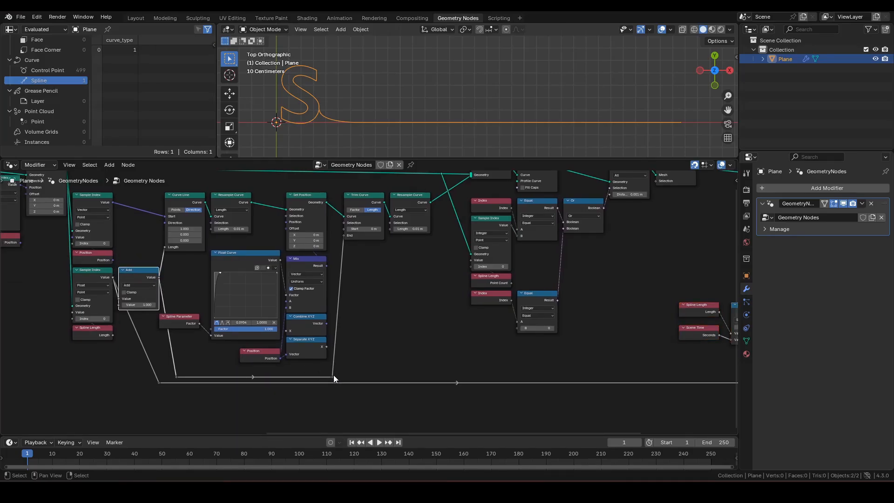
{"action": "left_click_drag", "start_coordinate": [333, 375], "coordinate": [635, 196]}
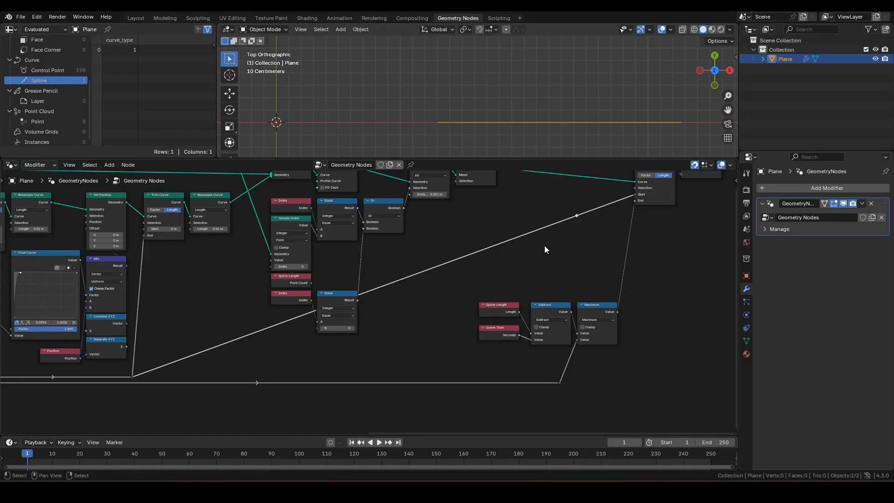
{"action": "key", "text": "g"}
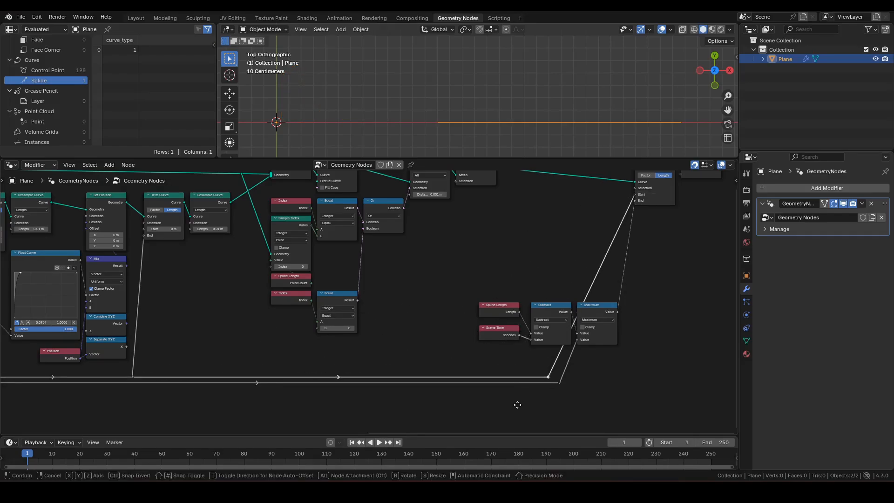
{"action": "left_click", "coordinate": [517, 407]}
Insert a duplicate Subtract node before Trim Curve's Start, and feed Scene Time's Seconds into its second value.
{"action": "middle_click_drag", "start_coordinate": [552, 262], "coordinate": [371, 286]}
{"action": "scroll", "coordinate": [370, 296], "scroll_direction": "up", "scroll_amount": 3}
{"action": "scroll", "coordinate": [370, 298], "scroll_direction": "up", "scroll_amount": 1}
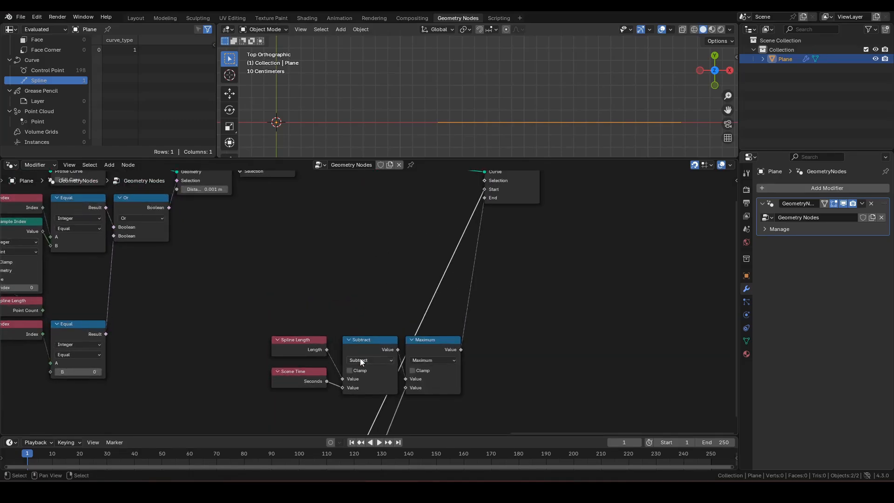
{"action": "left_click", "coordinate": [369, 342]}
{"action": "key", "text": "shift+d"}
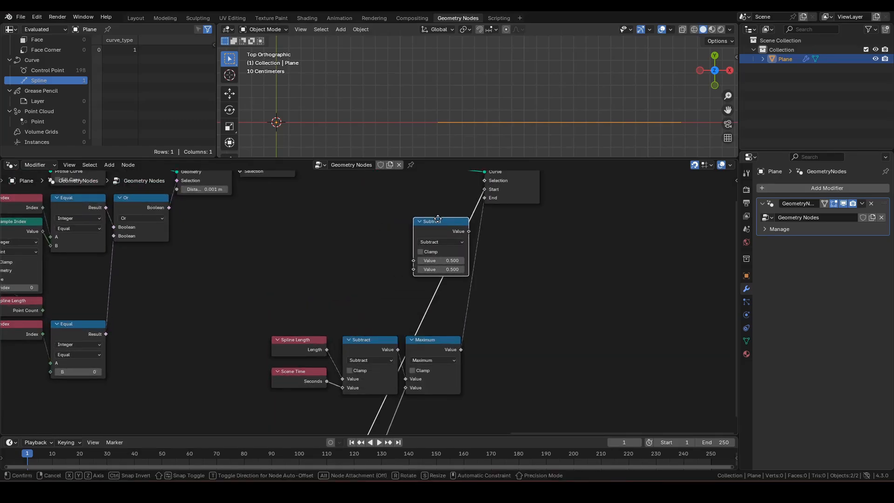
{"action": "left_click", "coordinate": [434, 218]}
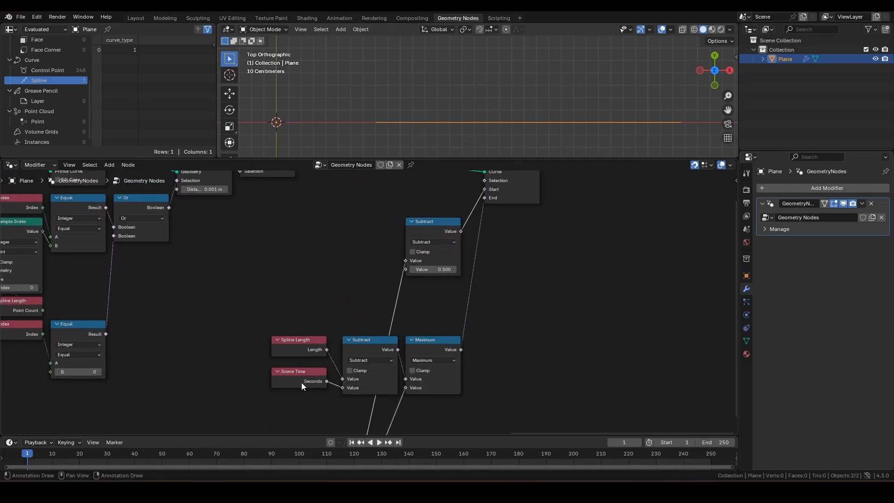
{"action": "left_click_drag", "start_coordinate": [301, 380], "coordinate": [409, 269]}
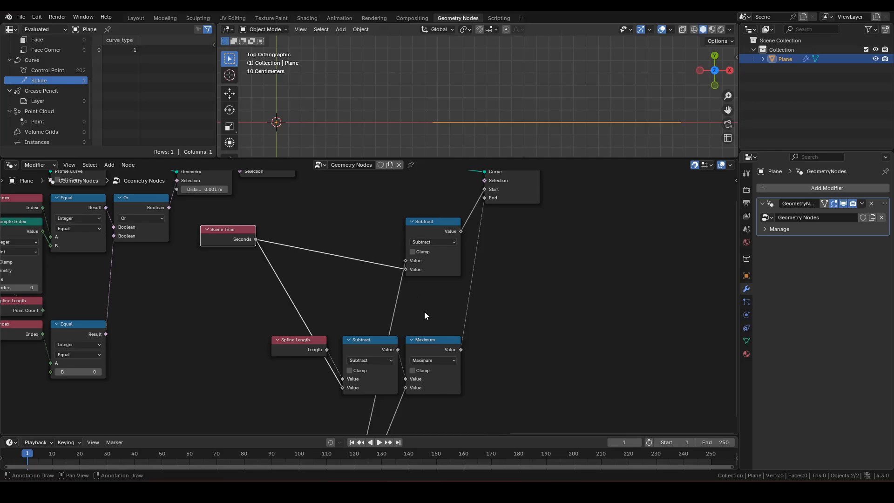
Play the animation, restarting it once, to check how the curve travels from the line into the S shape.
{"action": "key", "text": "space"}
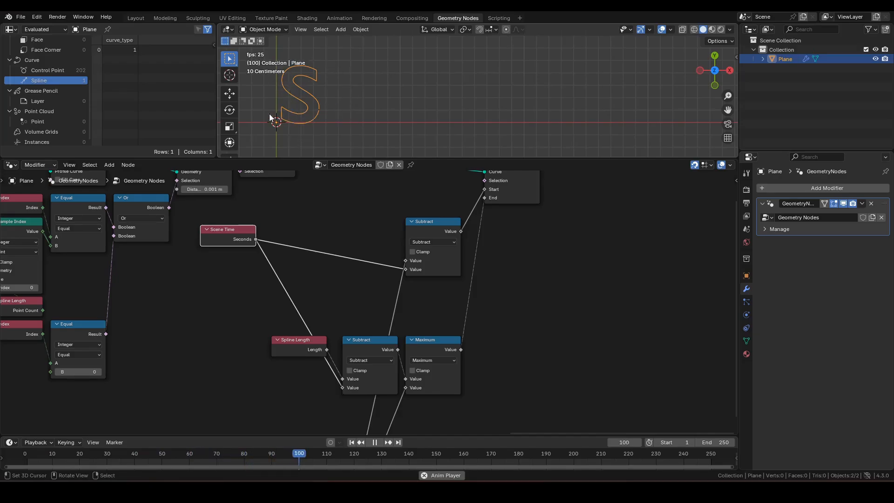
{"action": "key", "text": "shift+Left"}
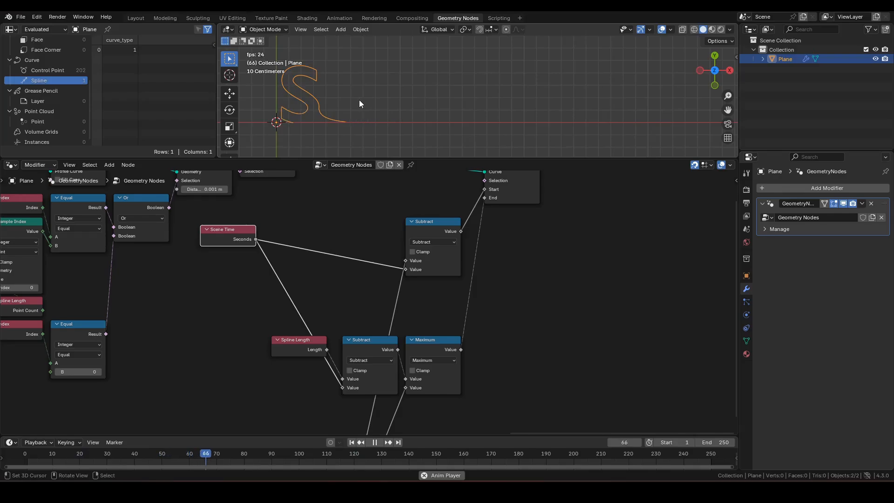
{"action": "key", "text": "space"}
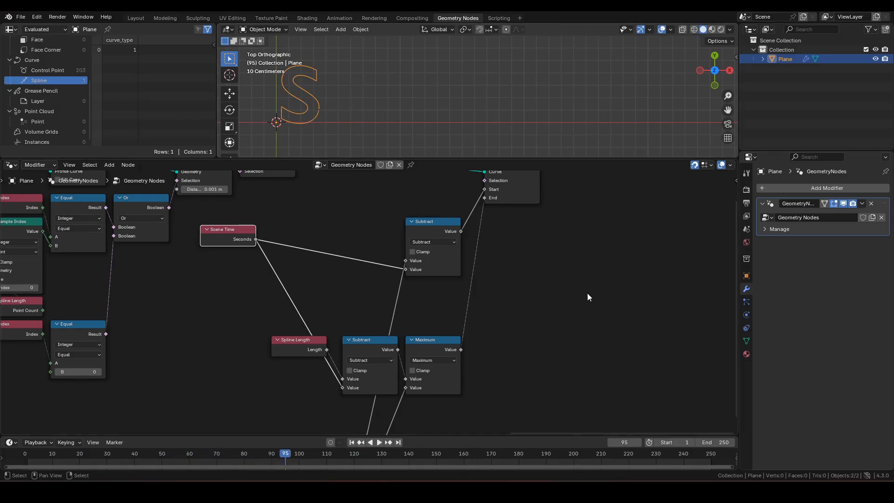
{"action": "left_click", "coordinate": [714, 440]}
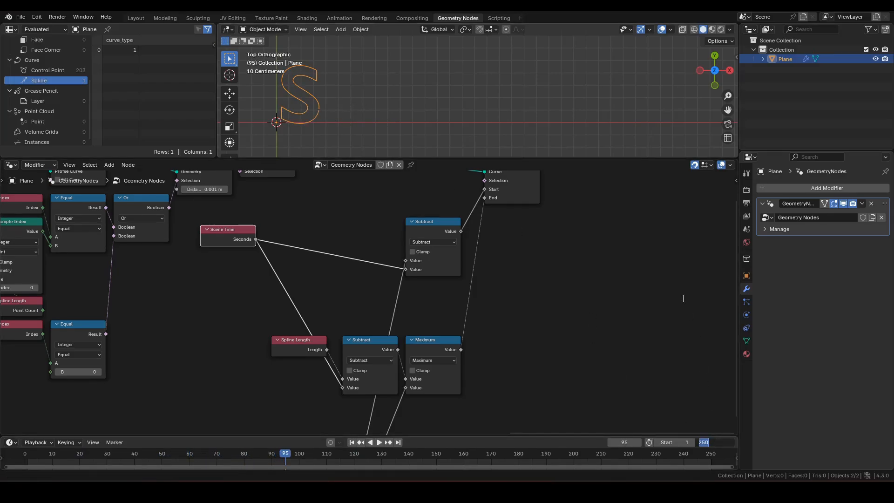
{"action": "left_click", "coordinate": [690, 280]}
Add a shared reroute to the two Scene Time links and place it between Scene Time and the Subtract nodes.
{"action": "mouse_move", "coordinate": [322, 240]}
{"action": "right_mouse_down", "text": "shift"}
{"action": "mouse_move", "coordinate": [303, 279]}
{"action": "mouse_move", "coordinate": [267, 314]}
{"action": "right_mouse_up", "text": "shift"}
{"action": "key", "text": "g"}
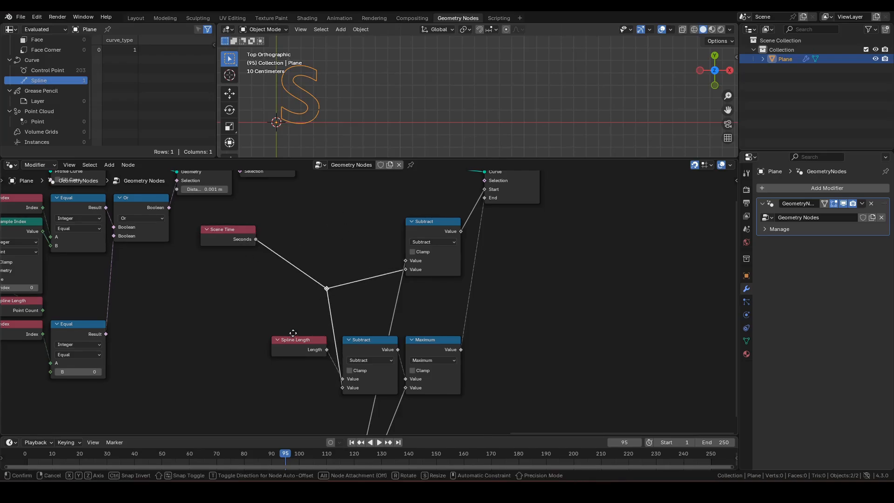
{"action": "left_click", "coordinate": [294, 308]}
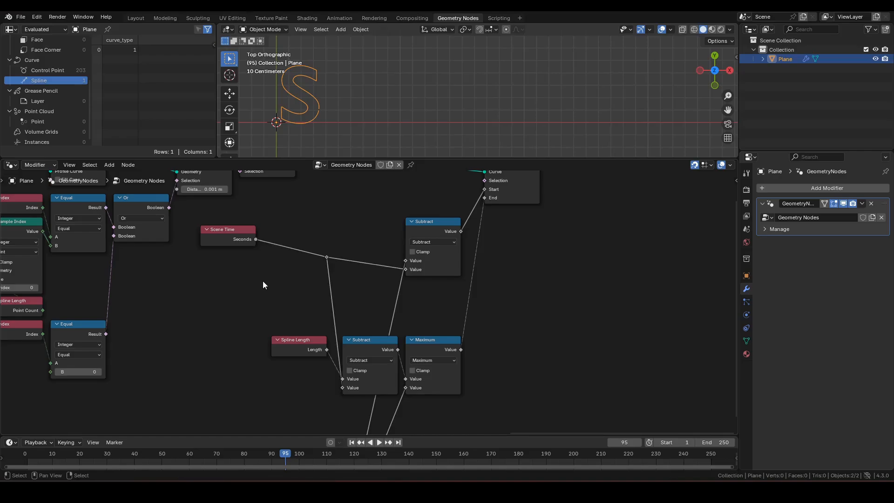
Insert a Multiply math node between Scene Time's Seconds and the shared reroute, and space it from the Scene Time node.
{"action": "key", "text": "shift+a"}
{"action": "type", "text": "add"}
{"action": "key", "text": "Return"}
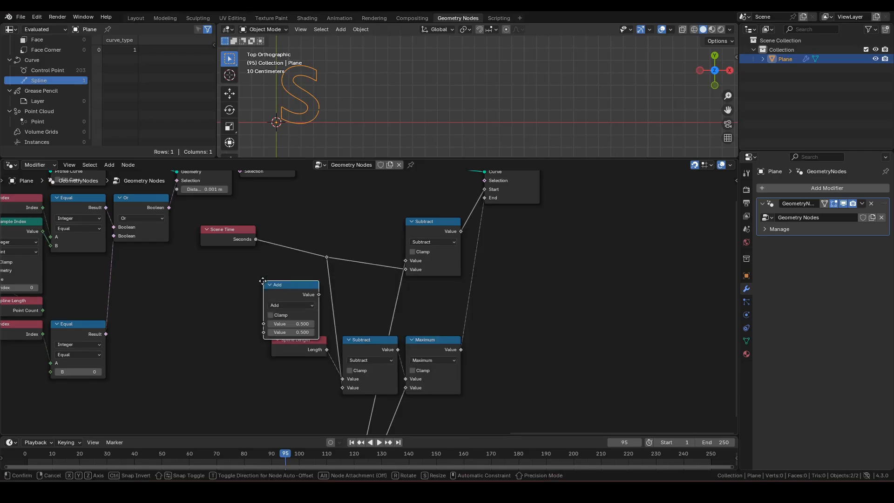
{"action": "left_click", "coordinate": [278, 229]}
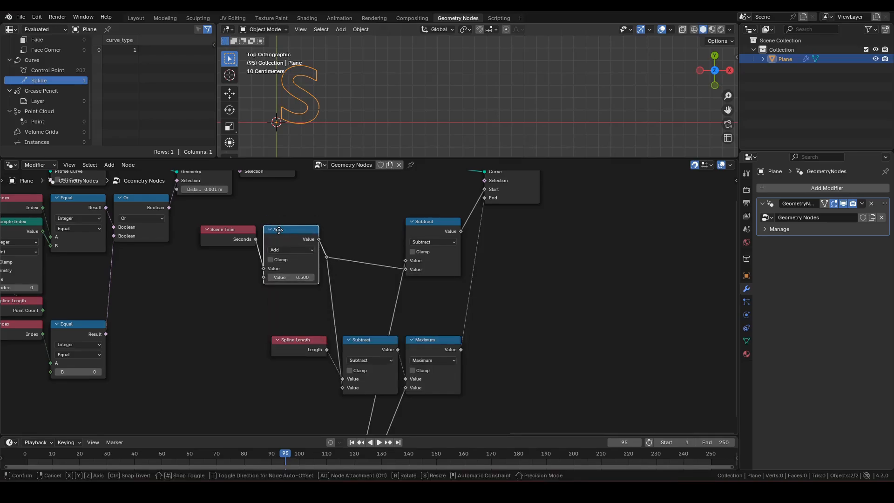
{"action": "left_click", "coordinate": [288, 249]}
{"action": "key", "text": "m"}
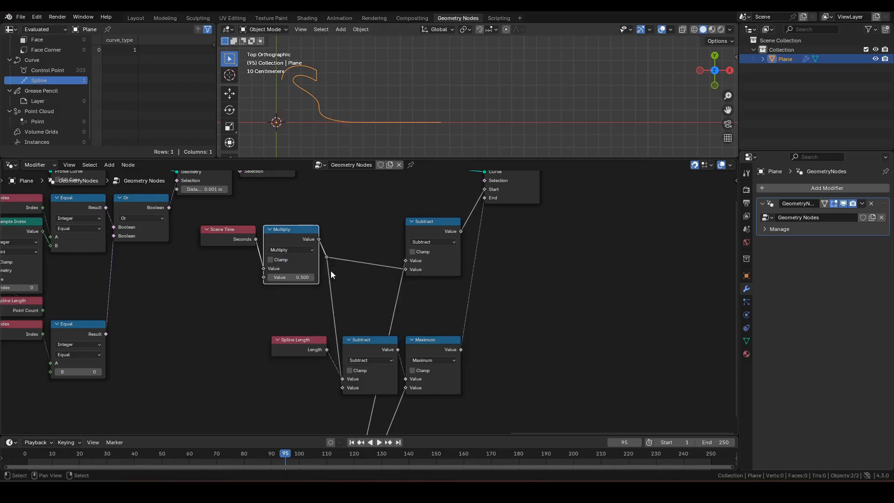
{"action": "left_click_drag", "start_coordinate": [327, 257], "coordinate": [310, 235]}
Set the Multiply node's second value to 2 and play the animation from the first frame to check its speed.
{"action": "left_click", "coordinate": [303, 277]}
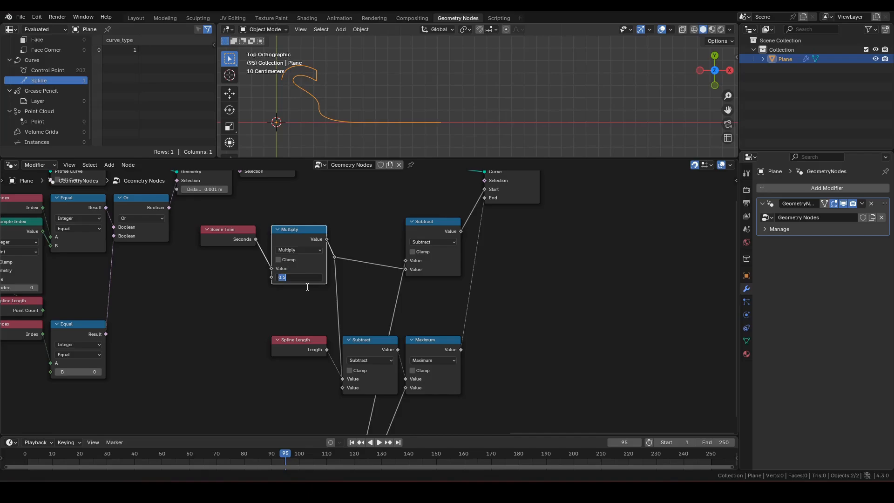
{"action": "type", "text": "2"}
{"action": "key", "text": "Return"}
{"action": "key", "text": "shift+Left"}
{"action": "key", "text": "space"}
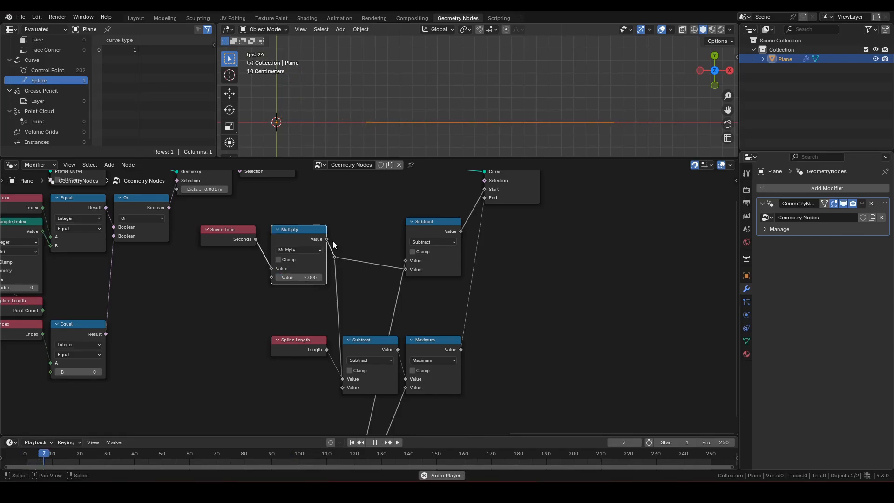
Try a multiplier of 0.5 on the Scene Time value during playback, and stop the animation.
{"action": "left_click", "coordinate": [301, 278]}
{"action": "key", "text": "BackSpace"}
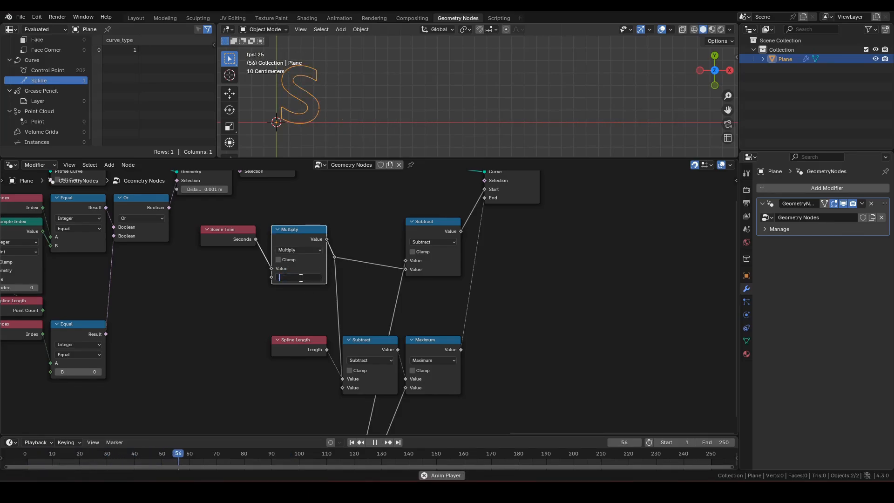
{"action": "type", "text": "0.5"}
{"action": "key", "text": "Return"}
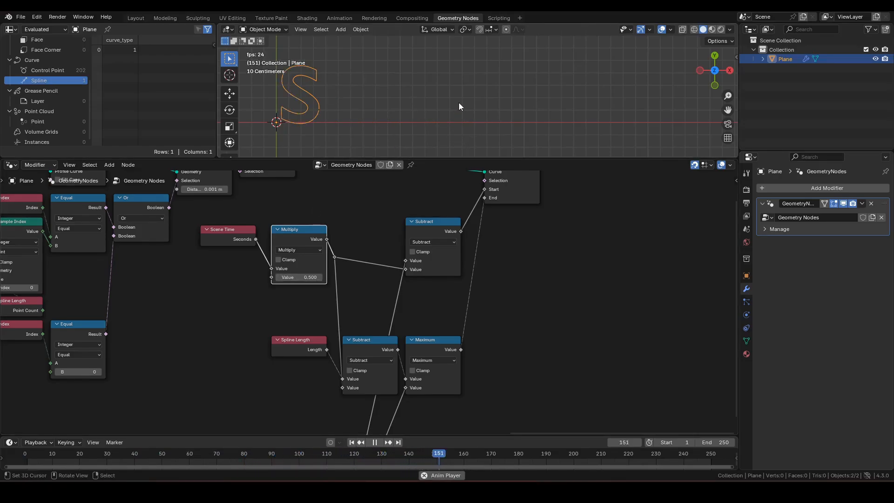
{"action": "key", "text": "space"}
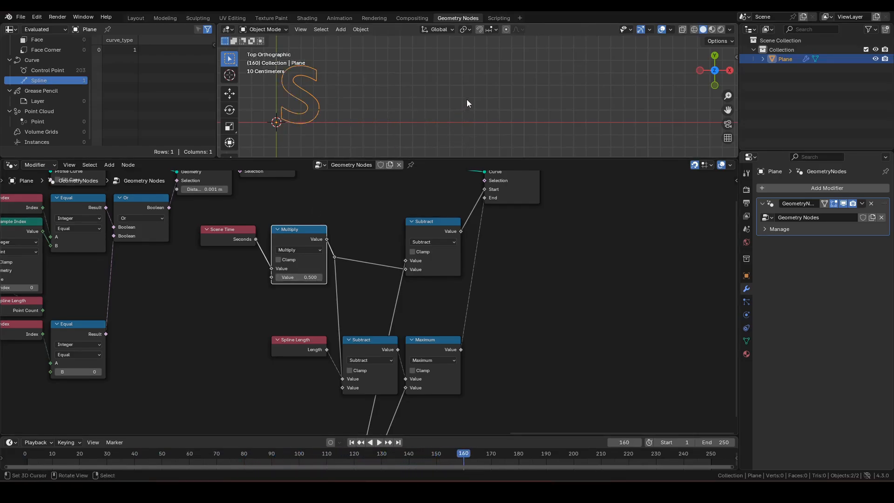
Set the second value of the Multiply node after Scene Time to 1.
{"action": "left_click", "coordinate": [302, 277]}
{"action": "type", "text": "1"}
{"action": "key", "text": "Return"}
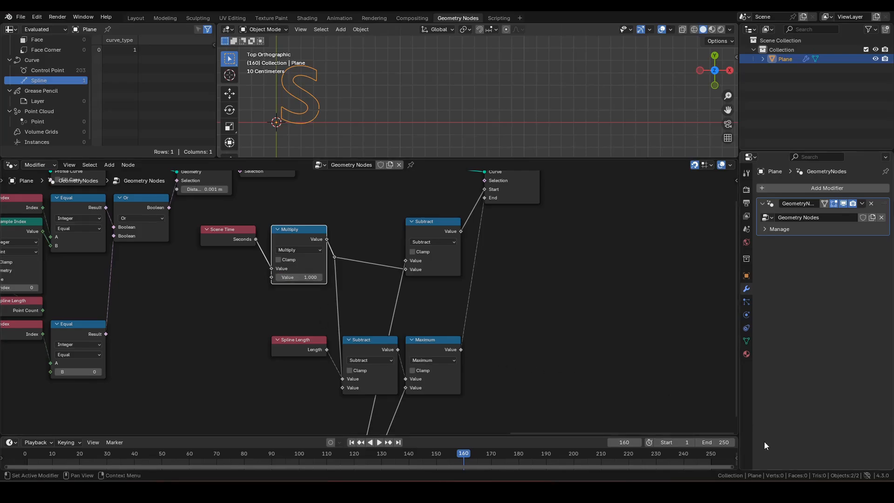
Set the animation's end frame to 100, and play it from the first frame to check the motion.
{"action": "left_click", "coordinate": [713, 442]}
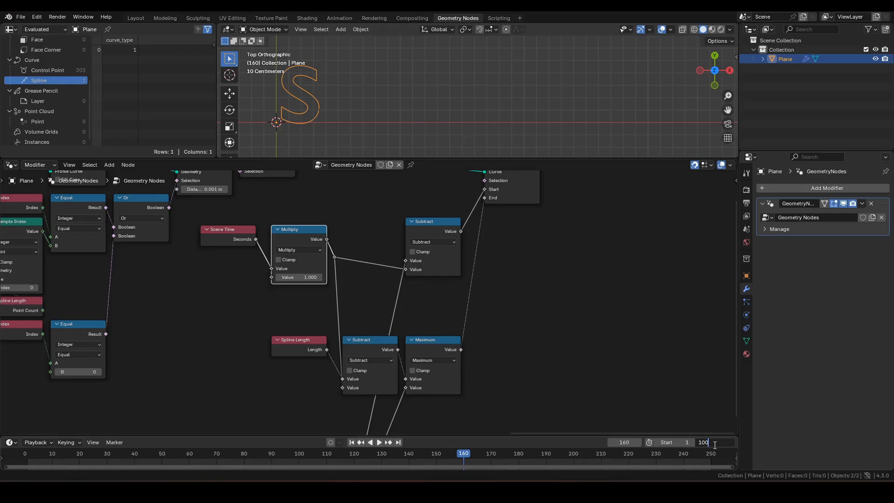
{"action": "key", "text": "Return"}
{"action": "key", "text": "shift+Left"}
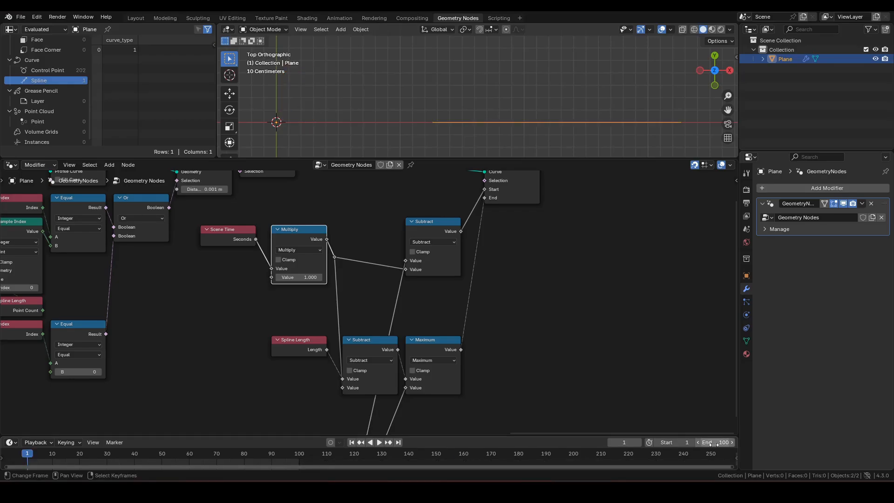
{"action": "key", "text": "space"}
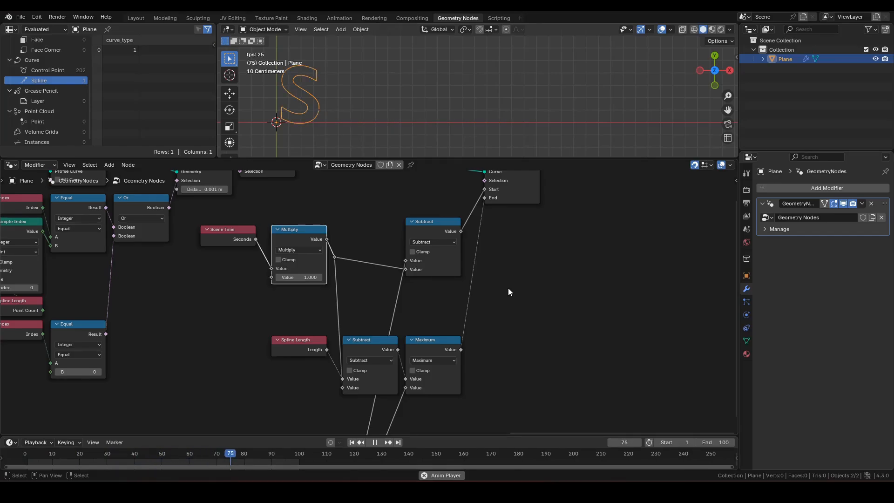
{"action": "key", "text": "space"}
Move the Spline Length, lower Subtract and Maximum nodes straight up to just beneath the upper Subtract node.
{"action": "scroll", "coordinate": [508, 288], "scroll_direction": "down", "scroll_amount": 2}
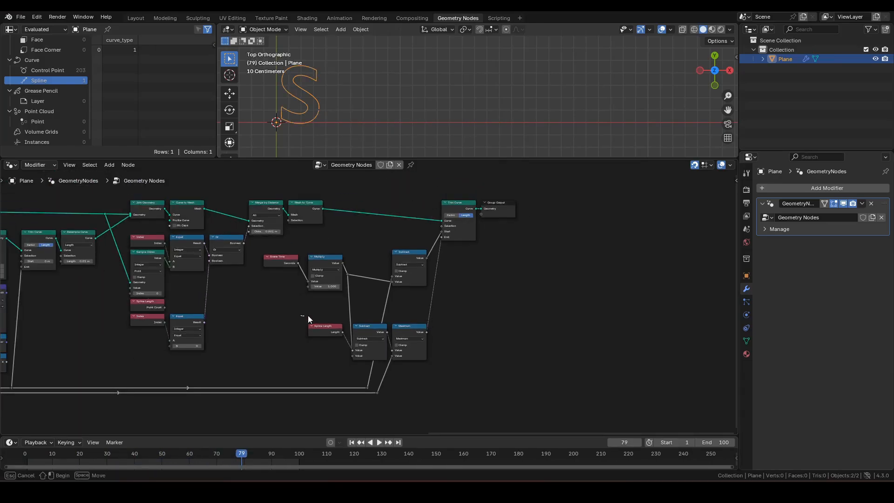
{"action": "left_click_drag", "start_coordinate": [308, 314], "coordinate": [445, 355]}
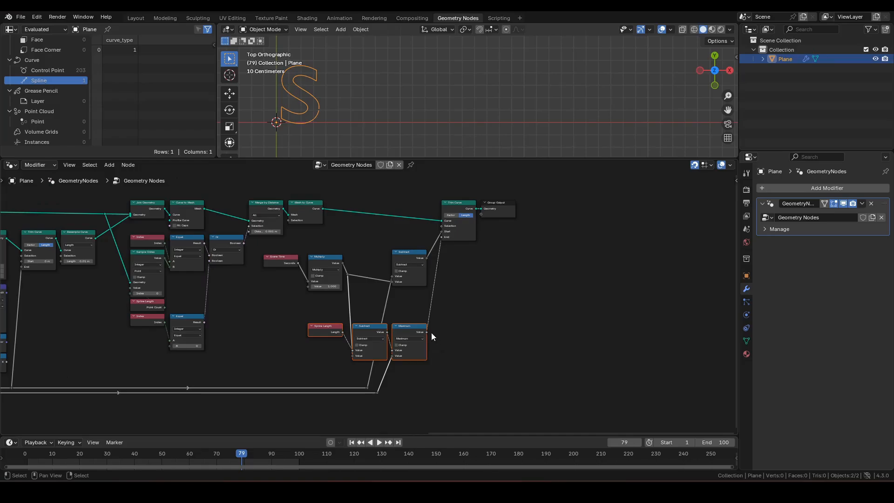
{"action": "key", "text": "g"}
{"action": "key", "text": "y"}
{"action": "left_click", "coordinate": [434, 303]}
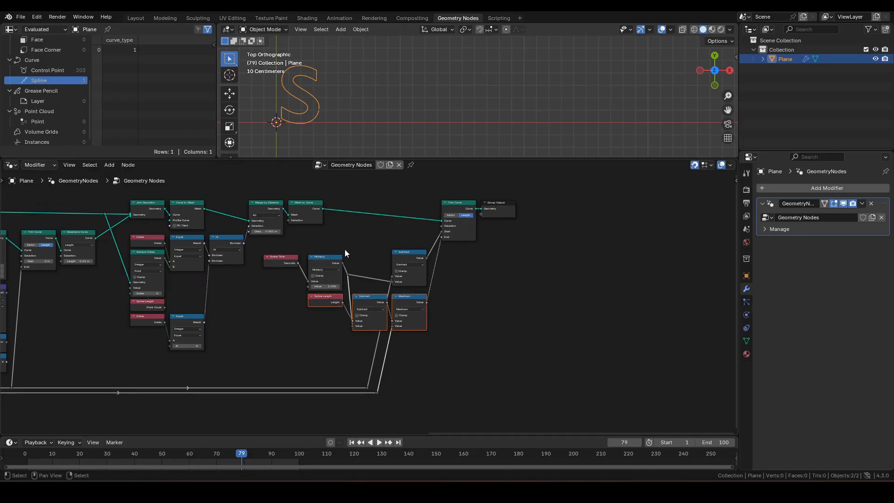
Align Scene Time and Multiply with the upper Subtract node, and raise the Spline Length row closer beneath them.
{"action": "left_click_drag", "start_coordinate": [288, 246], "coordinate": [323, 257]}
{"action": "key", "text": "g"}
{"action": "left_click", "coordinate": [324, 247]}
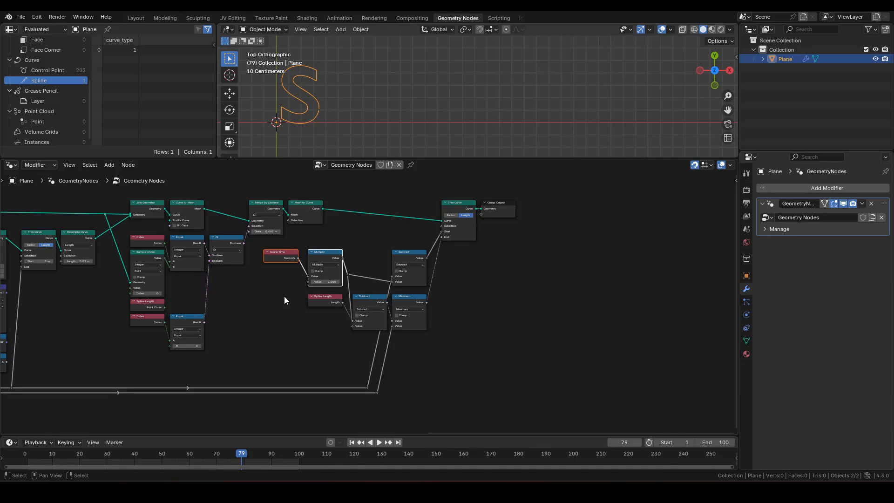
{"action": "left_click_drag", "start_coordinate": [284, 296], "coordinate": [435, 339]}
{"action": "key", "text": "g"}
{"action": "key", "text": "y"}
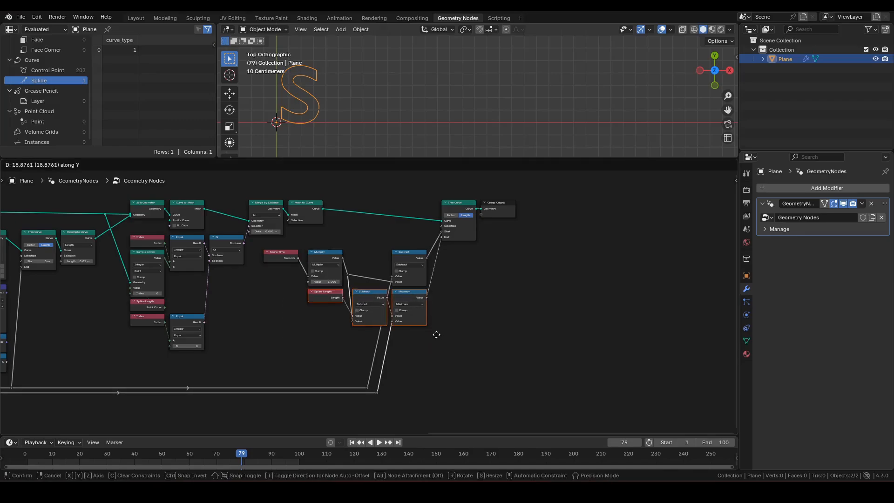
{"action": "left_click", "coordinate": [437, 334]}
Add a shared reroute to Realize Instances' two outgoing Geometry links, and place it above the first Attribute Statistic node.
{"action": "middle_click_drag", "start_coordinate": [170, 341], "coordinate": [680, 361]}
{"action": "scroll", "coordinate": [349, 343], "scroll_direction": "down", "scroll_amount": 5}
{"action": "scroll", "coordinate": [484, 368], "scroll_direction": "up", "scroll_amount": 9}
{"action": "middle_click_drag", "start_coordinate": [279, 314], "coordinate": [484, 432]}
{"action": "scroll", "coordinate": [436, 386], "scroll_direction": "up", "scroll_amount": 5}
{"action": "scroll", "coordinate": [246, 260], "scroll_direction": "down", "scroll_amount": 1}
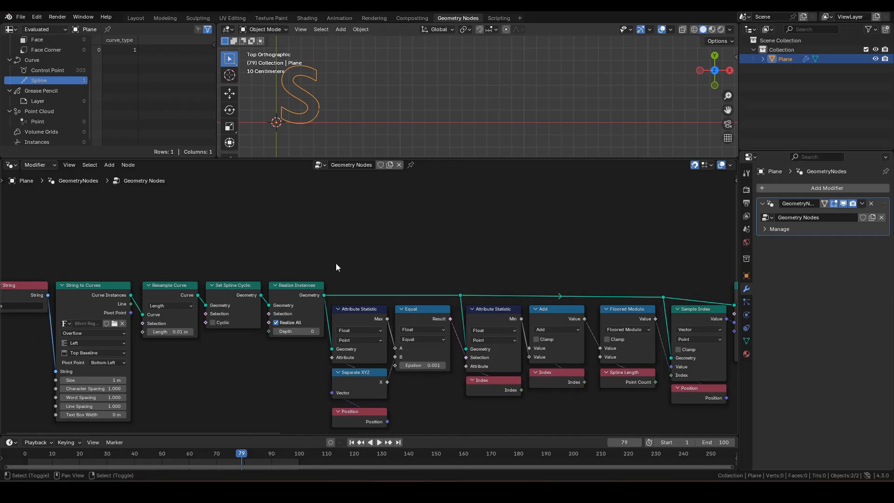
{"action": "right_click_drag", "start_coordinate": [341, 264], "coordinate": [302, 358], "text": "shift"}
{"action": "right_click_drag", "start_coordinate": [355, 275], "coordinate": [286, 371], "text": "shift"}
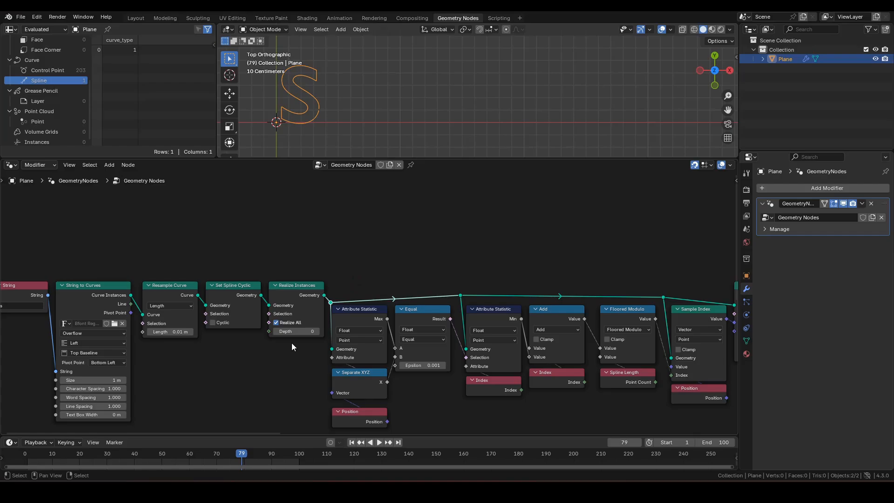
{"action": "key", "text": "g"}
{"action": "left_click", "coordinate": [292, 339]}
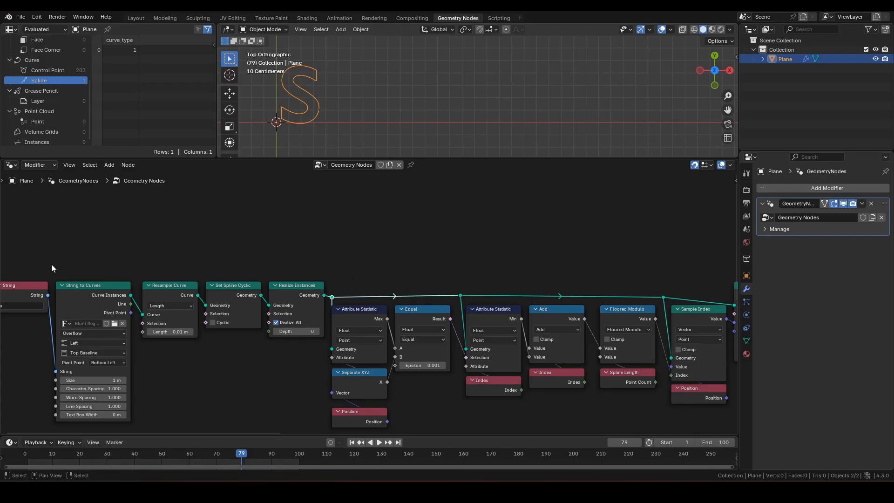
Move the String through Realize Instances nodes away from the Attribute Statistic chain, and nudge the reroute slightly toward them.
{"action": "mouse_move", "coordinate": [36, 268]}
{"action": "left_mouse_down"}
{"action": "mouse_move", "coordinate": [271, 349]}
{"action": "mouse_move", "coordinate": [45, 263]}
{"action": "left_mouse_up"}
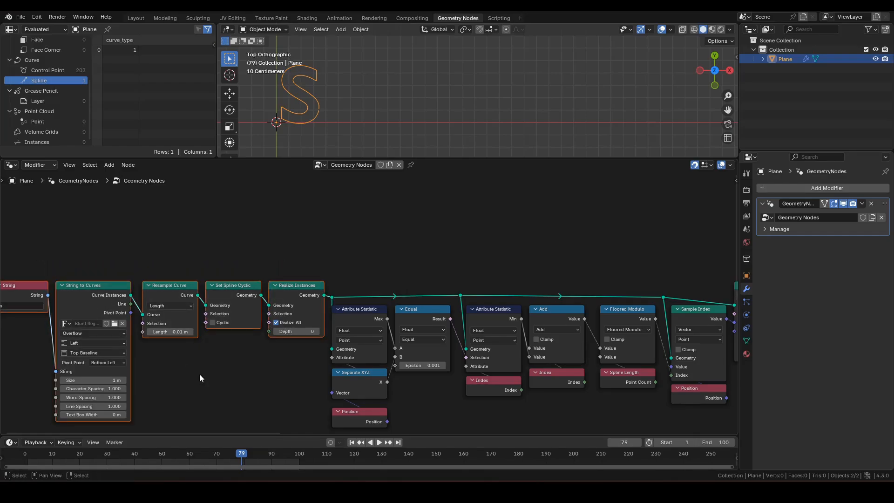
{"action": "key", "text": "g"}
{"action": "left_click", "coordinate": [132, 368]}
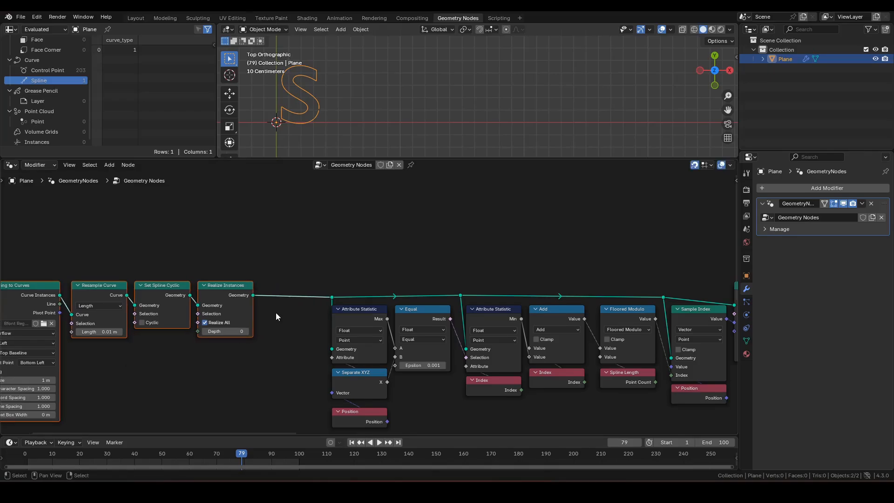
{"action": "left_click", "coordinate": [332, 298]}
{"action": "key", "text": "g"}
{"action": "left_click", "coordinate": [319, 298]}
{"action": "key", "text": "g"}
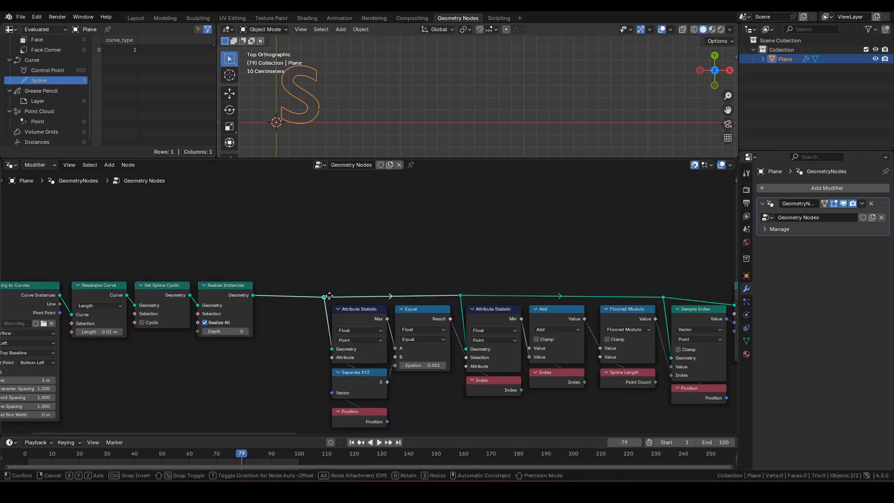
{"action": "left_click", "coordinate": [329, 296]}
Shift the String through Realize Instances nodes farther from the reroute to widen the gap.
{"action": "scroll", "coordinate": [359, 368], "scroll_direction": "down", "scroll_amount": 2}
{"action": "left_click_drag", "start_coordinate": [359, 368], "coordinate": [127, 251]}
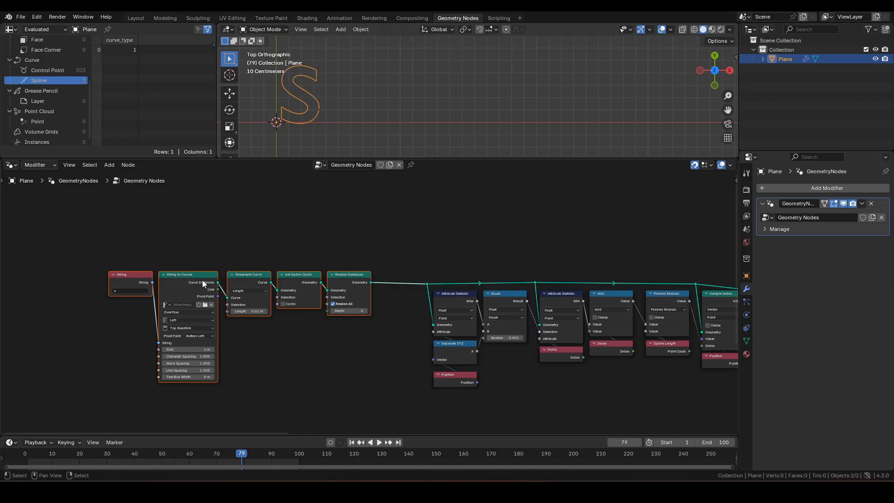
{"action": "key", "text": "g"}
{"action": "left_click", "coordinate": [179, 278]}
Add a For Each Element zone above the gap after Realize Instances, and set its domain to Spline.
{"action": "middle_click_drag", "start_coordinate": [402, 289], "coordinate": [294, 300]}
{"action": "scroll", "coordinate": [317, 303], "scroll_direction": "up", "scroll_amount": 5}
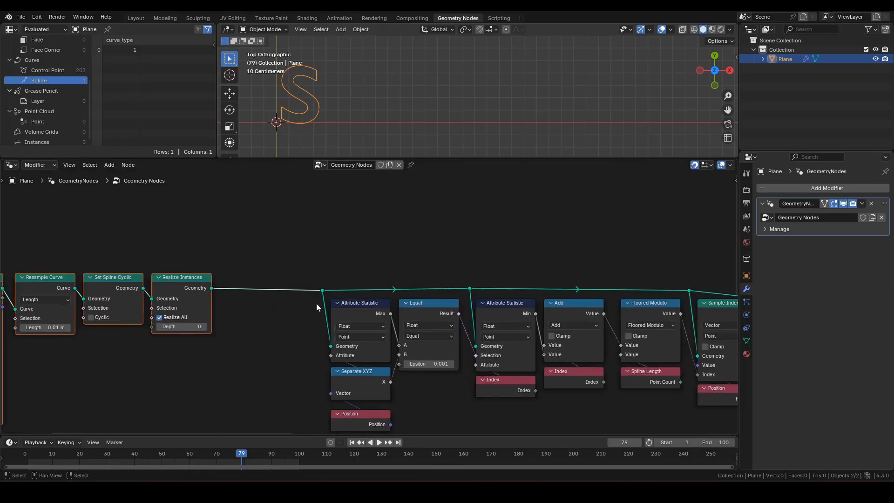
{"action": "left_click", "coordinate": [262, 320]}
{"action": "key", "text": "shift+a"}
{"action": "type", "text": "fee"}
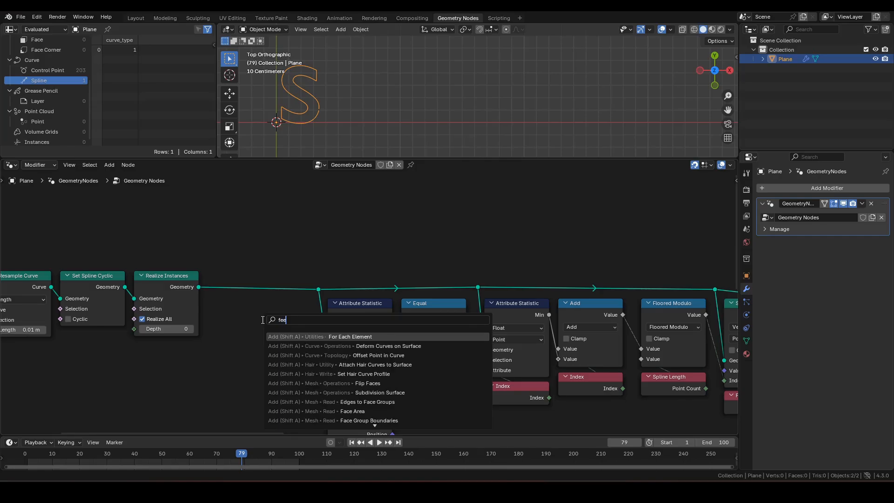
{"action": "key", "text": "Return"}
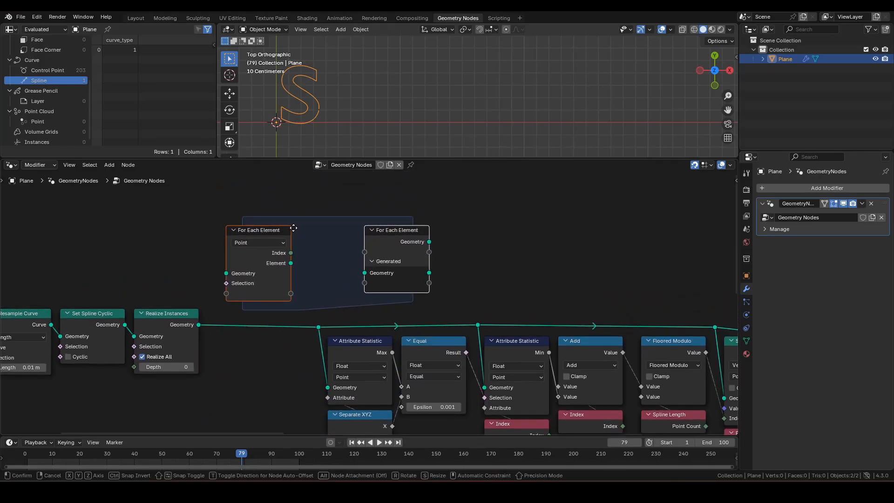
{"action": "left_click", "coordinate": [293, 228]}
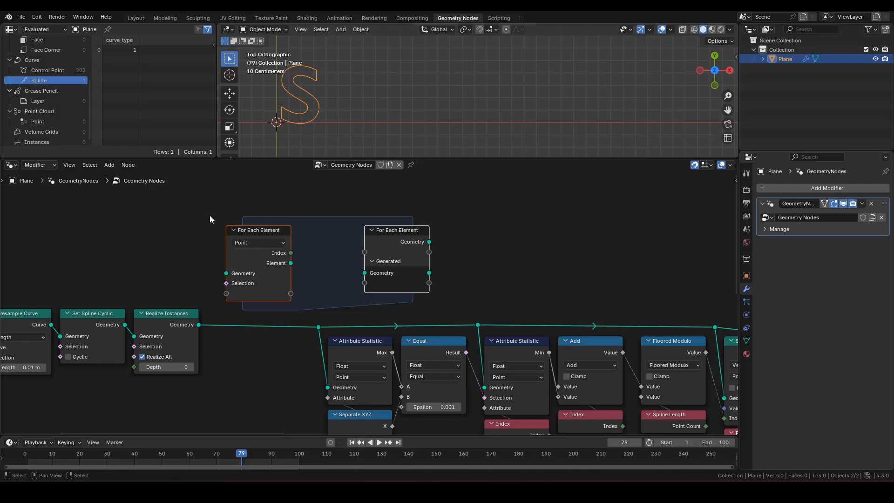
{"action": "left_click", "coordinate": [261, 241]}
{"action": "left_click", "coordinate": [259, 244]}
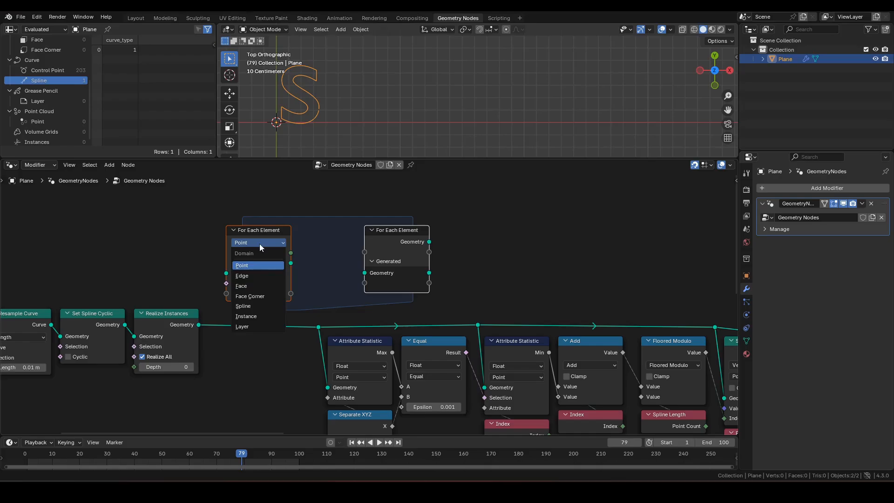
{"action": "left_click", "coordinate": [265, 306]}
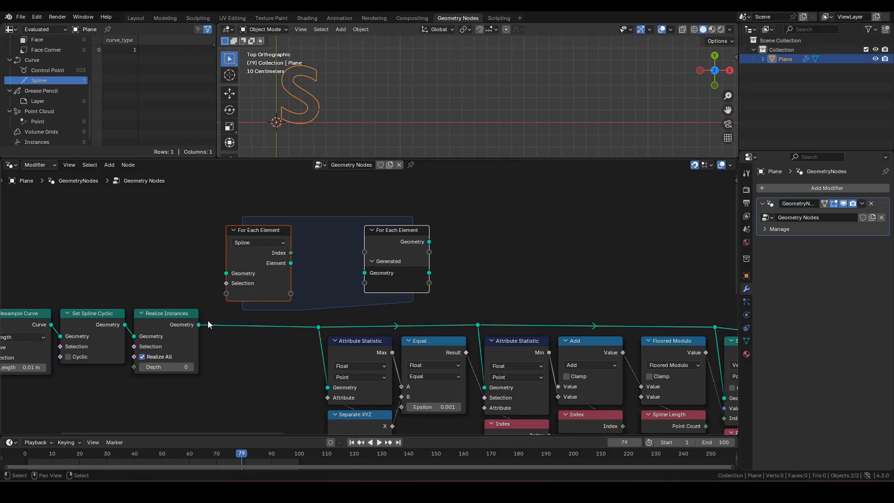
Feed Realize Instances' Geometry into the zone input, connect its Element to the reroute, and place the zone input node in the gap.
{"action": "left_click_drag", "start_coordinate": [198, 325], "coordinate": [237, 276]}
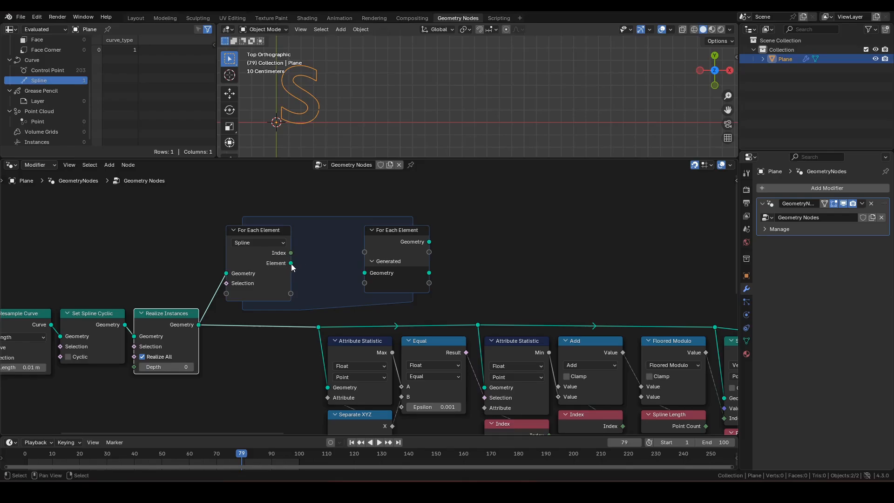
{"action": "left_click_drag", "start_coordinate": [291, 264], "coordinate": [312, 323]}
{"action": "left_click_drag", "start_coordinate": [245, 265], "coordinate": [254, 318]}
Move the zone's output node horizontally to the end of the node tree, and shift Group Output away from Trim Curve.
{"action": "left_click", "coordinate": [406, 239]}
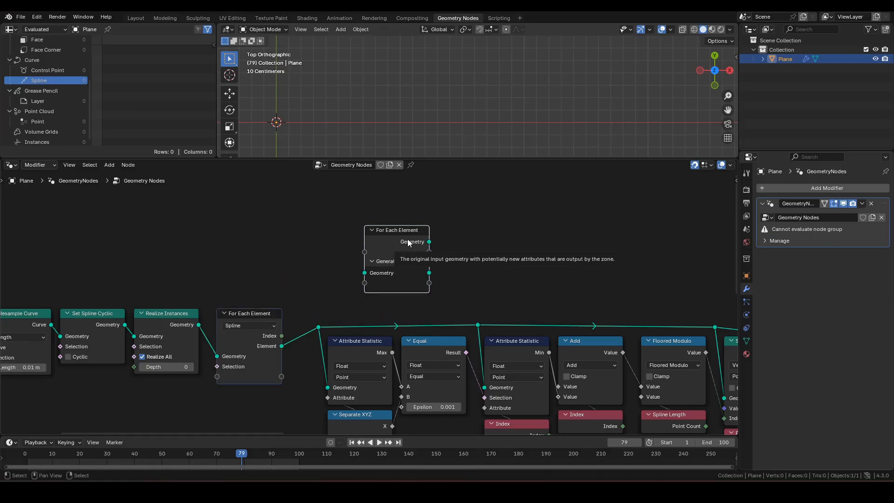
{"action": "key", "text": "g"}
{"action": "key", "text": "x"}
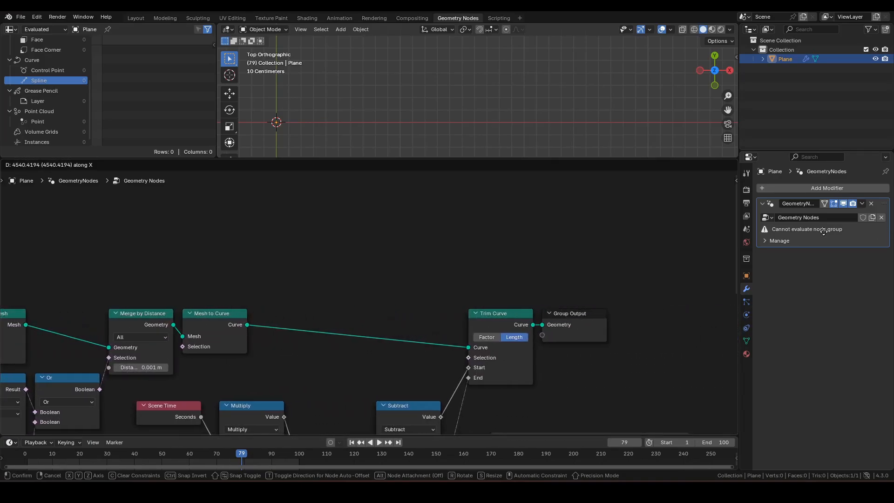
{"action": "left_click", "coordinate": [561, 233]}
{"action": "middle_click_drag", "start_coordinate": [542, 319], "coordinate": [361, 317]}
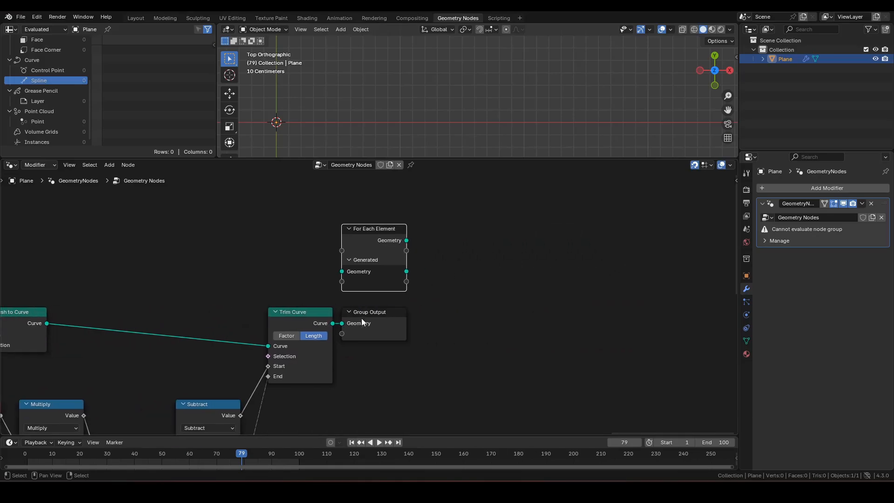
{"action": "left_click", "coordinate": [375, 318]}
{"action": "left_click_drag", "start_coordinate": [374, 314], "coordinate": [494, 315]}
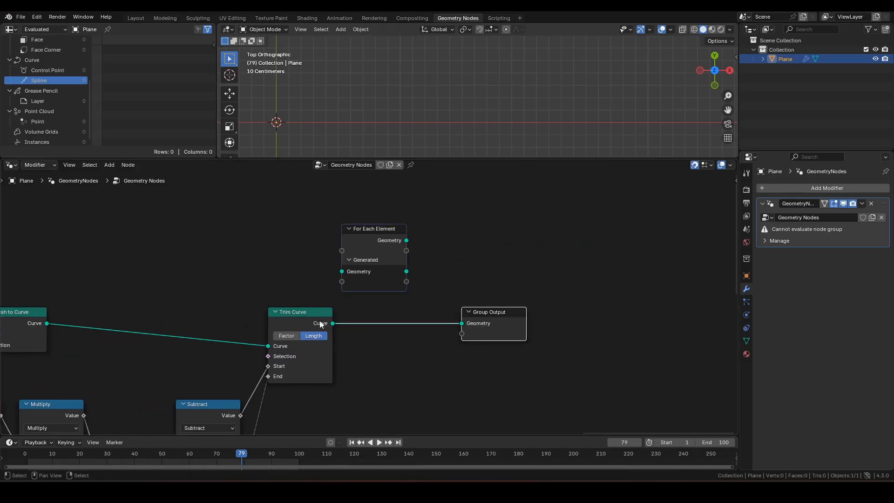
Route Trim Curve's output through the zone's Generated Geometry socket into Group Output, and place the zone output node beside Trim Curve.
{"action": "left_click_drag", "start_coordinate": [331, 324], "coordinate": [351, 272]}
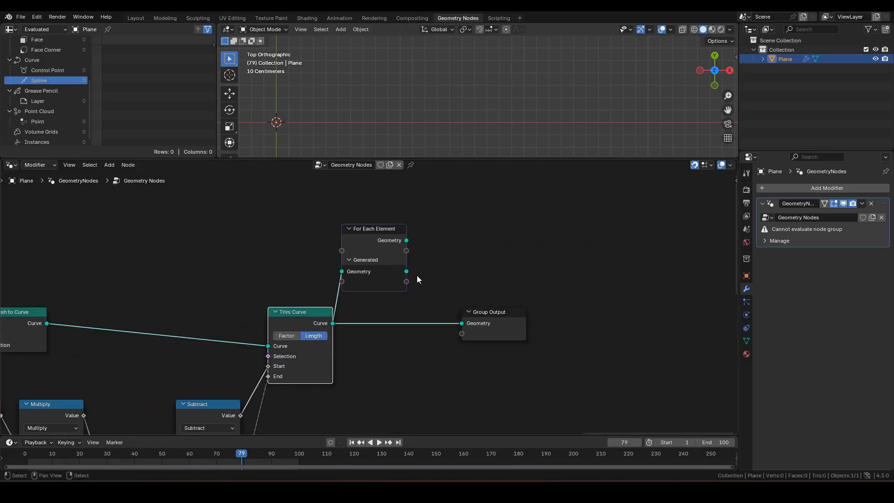
{"action": "left_click_drag", "start_coordinate": [407, 271], "coordinate": [461, 323]}
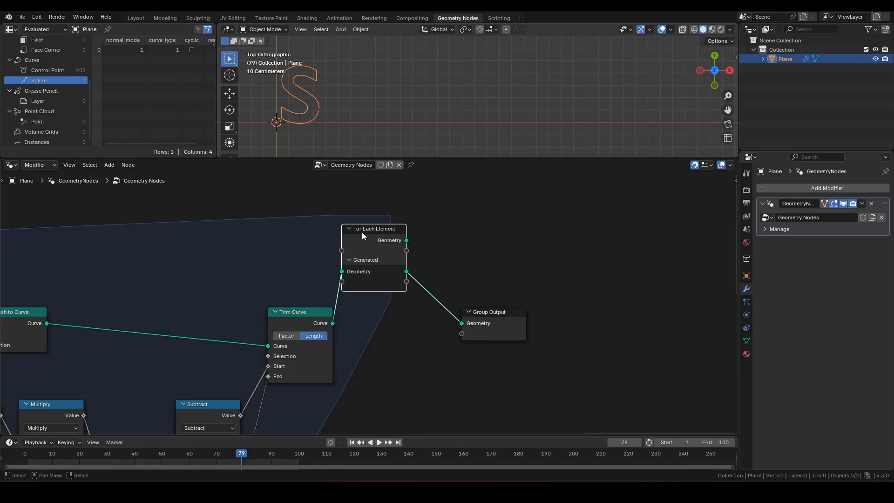
{"action": "left_click_drag", "start_coordinate": [361, 232], "coordinate": [359, 312]}
Change the String node's text at the start of the node tree to "test".
{"action": "scroll", "coordinate": [360, 298], "scroll_direction": "down", "scroll_amount": 8}
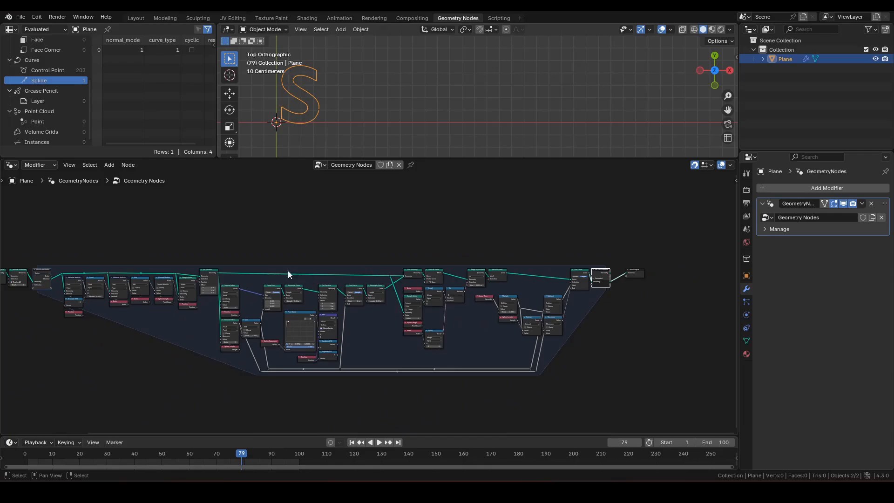
{"action": "middle_click_drag", "start_coordinate": [288, 272], "coordinate": [721, 279]}
{"action": "scroll", "coordinate": [358, 292], "scroll_direction": "up", "scroll_amount": 11}
{"action": "scroll", "coordinate": [286, 266], "scroll_direction": "up", "scroll_amount": 4}
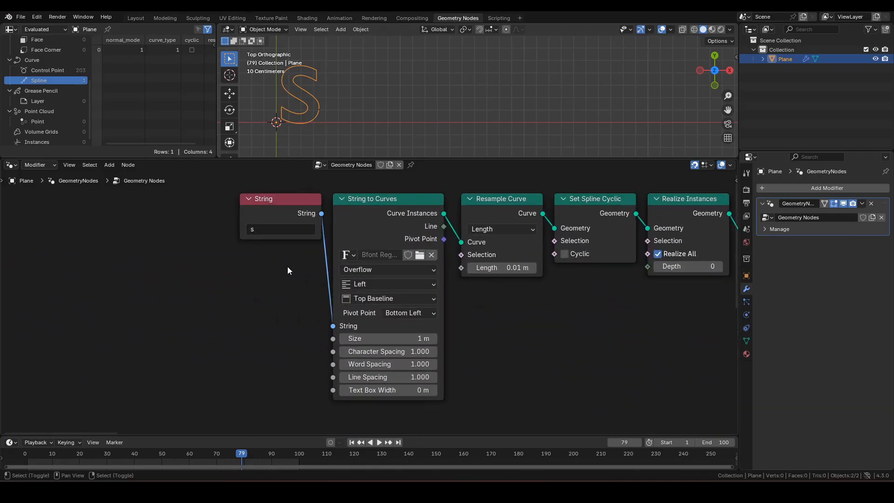
{"action": "left_click", "coordinate": [277, 306]}
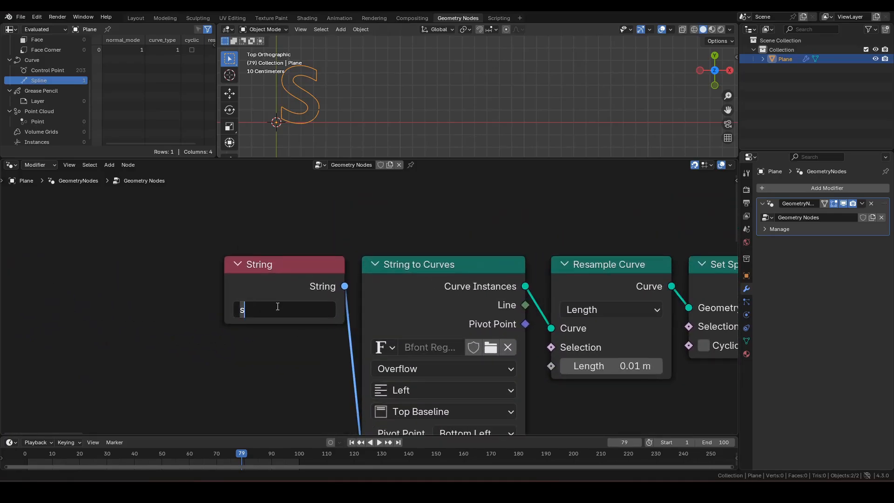
{"action": "type", "text": "test"}
{"action": "key", "text": "Return"}
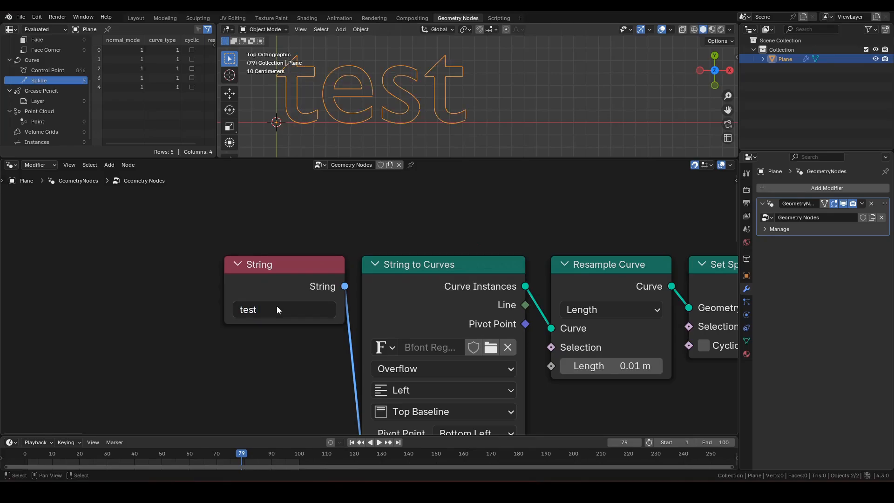
Play the animation from the first frame to check how the curves form the word, and stop playback.
{"action": "key", "text": "shift+Left"}
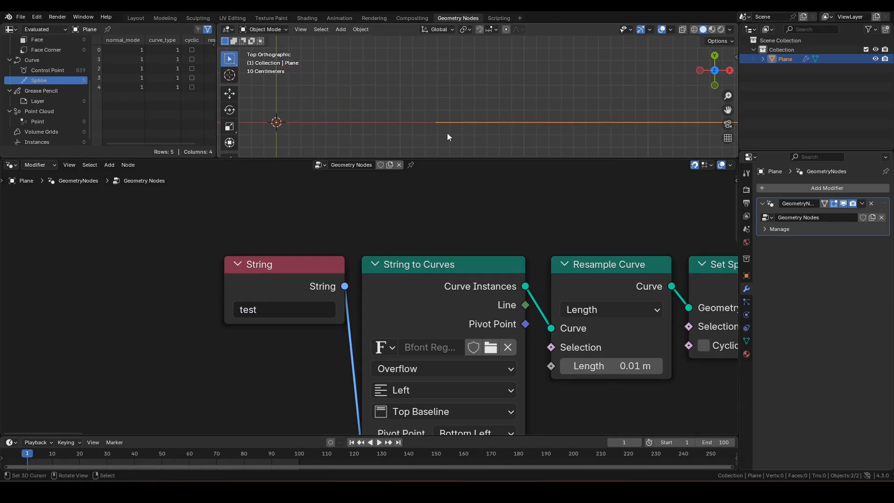
{"action": "key", "text": "space"}
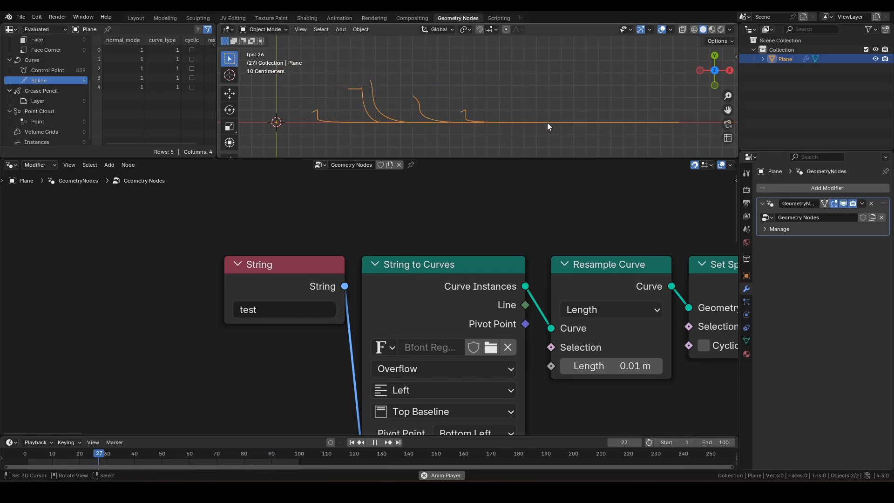
{"action": "key", "text": "space"}
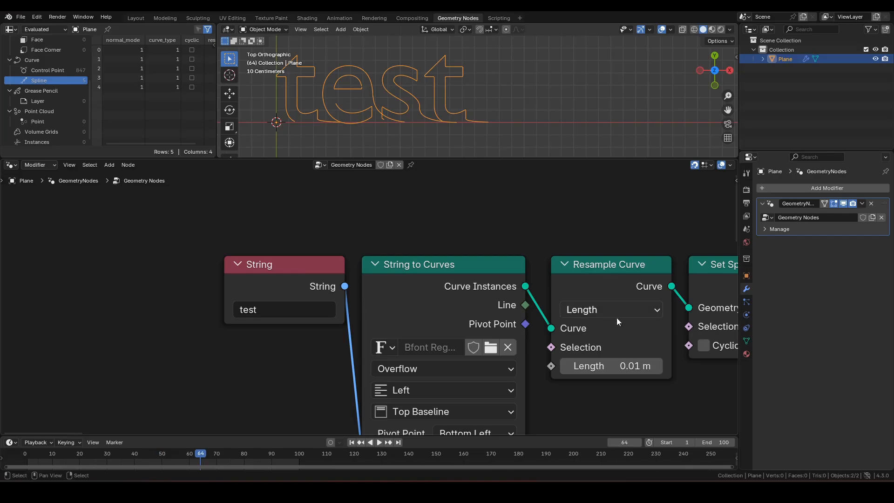
Move Group Output horizontally away from the zone's output node to make room for more nodes.
{"action": "scroll", "coordinate": [616, 318], "scroll_direction": "down", "scroll_amount": 5}
{"action": "middle_click_drag", "start_coordinate": [673, 350], "coordinate": [236, 273]}
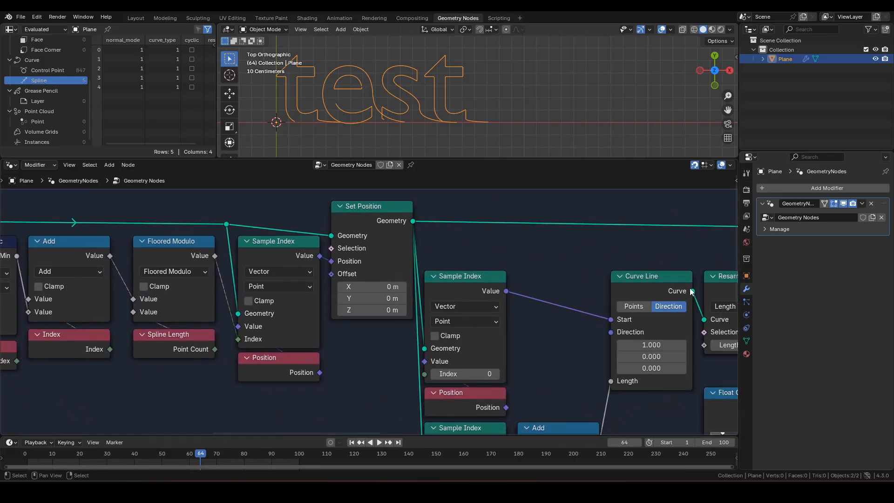
{"action": "scroll", "coordinate": [692, 291], "scroll_direction": "down", "scroll_amount": 10, "text": "ctrl"}
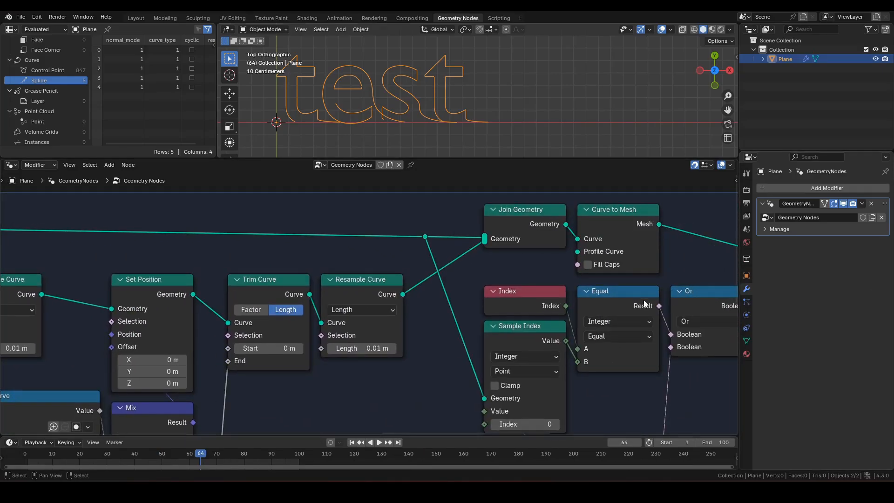
{"action": "scroll", "coordinate": [670, 298], "scroll_direction": "down", "scroll_amount": 10}
{"action": "middle_click_drag", "start_coordinate": [673, 298], "coordinate": [232, 309]}
{"action": "scroll", "coordinate": [344, 328], "scroll_direction": "up", "scroll_amount": 6}
{"action": "middle_click_drag", "start_coordinate": [511, 328], "coordinate": [348, 343]}
{"action": "scroll", "coordinate": [342, 291], "scroll_direction": "up", "scroll_amount": 5}
{"action": "left_click", "coordinate": [286, 267]}
{"action": "key", "text": "g"}
{"action": "key", "text": "x"}
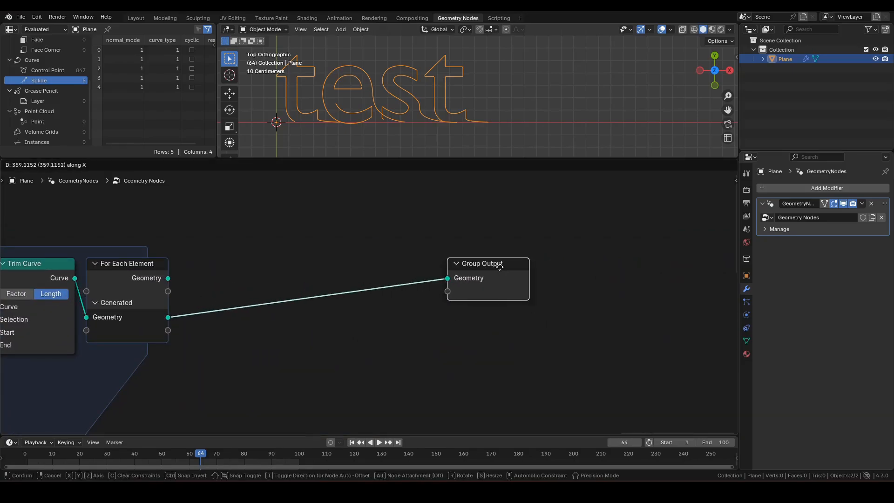
{"action": "left_click", "coordinate": [539, 266]}
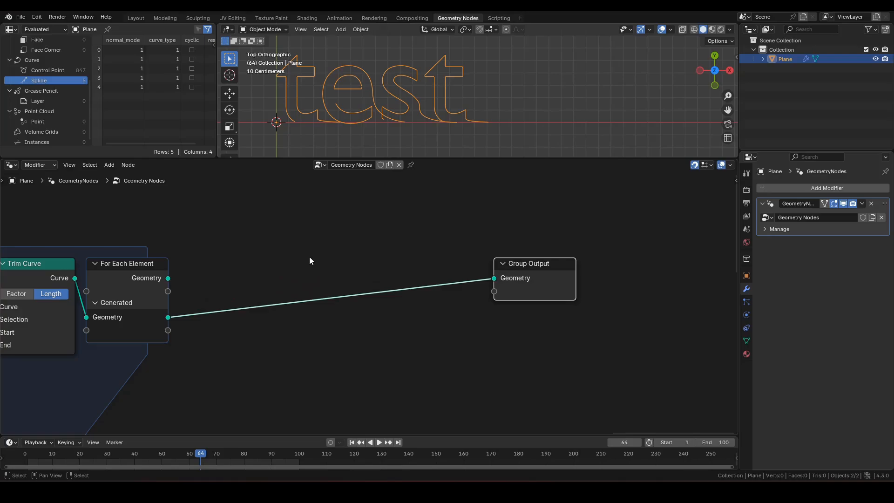
Insert a Curve to Mesh node on the link between the For Each Element zone and Group Output.
{"action": "key", "text": "F3"}
{"action": "type", "text": "ctm"}
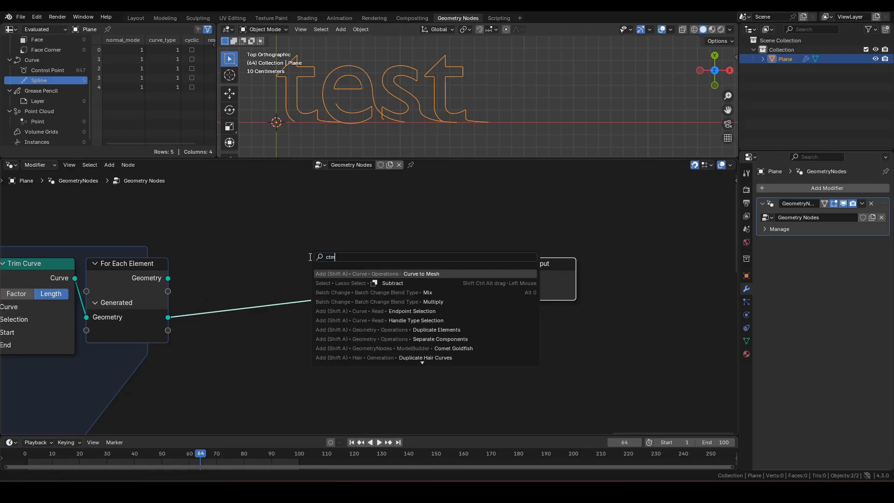
{"action": "key", "text": "Return"}
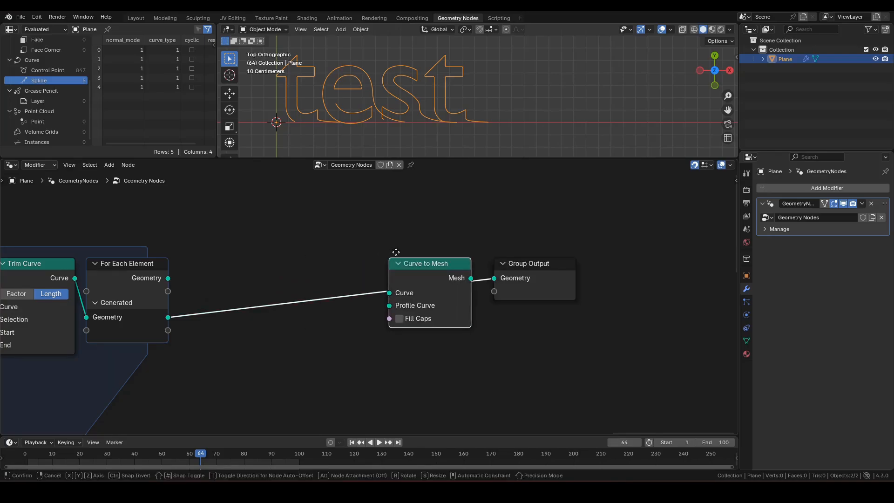
{"action": "left_click", "coordinate": [403, 257]}
Add a Curve Line node connected to the Profile Curve input of the new Curve to Mesh node.
{"action": "left_click_drag", "start_coordinate": [399, 308], "coordinate": [349, 363]}
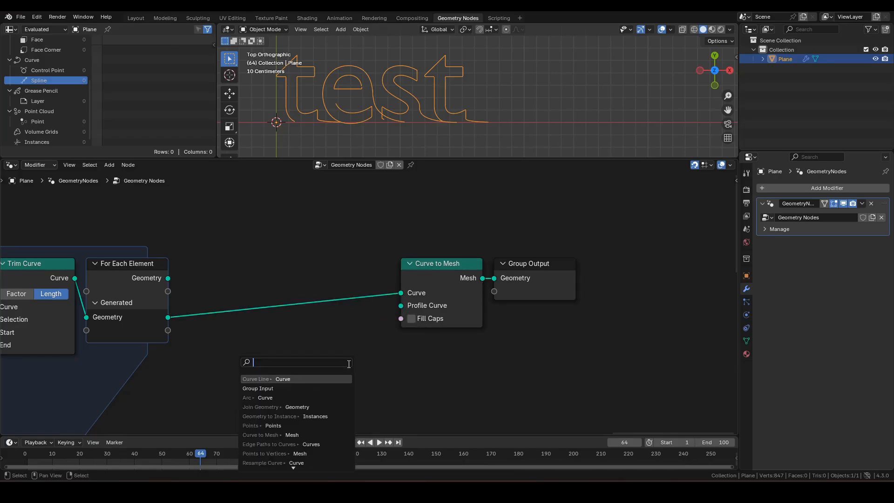
{"action": "type", "text": "line"}
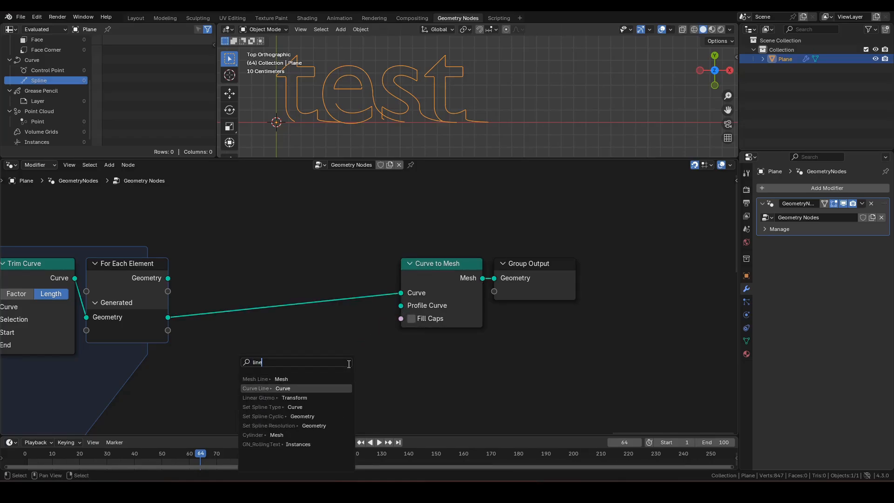
{"action": "key", "text": "Return"}
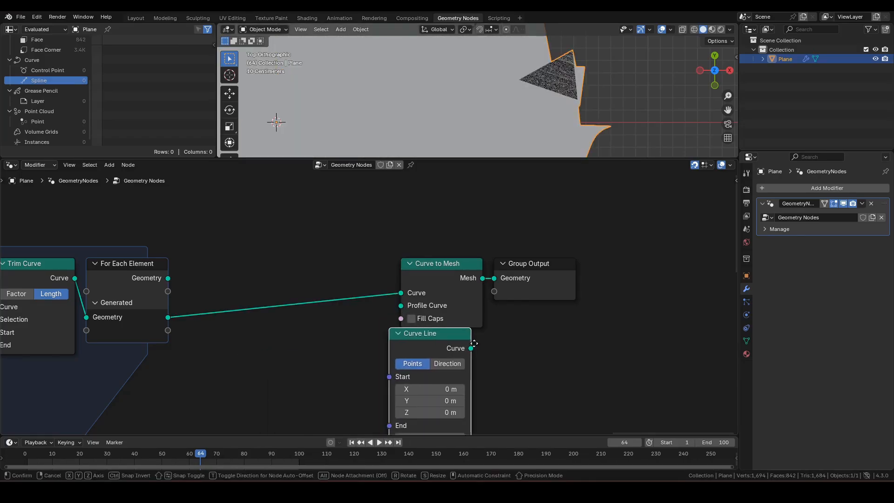
{"action": "left_click", "coordinate": [387, 377]}
{"action": "middle_click_drag", "start_coordinate": [388, 338], "coordinate": [416, 274]}
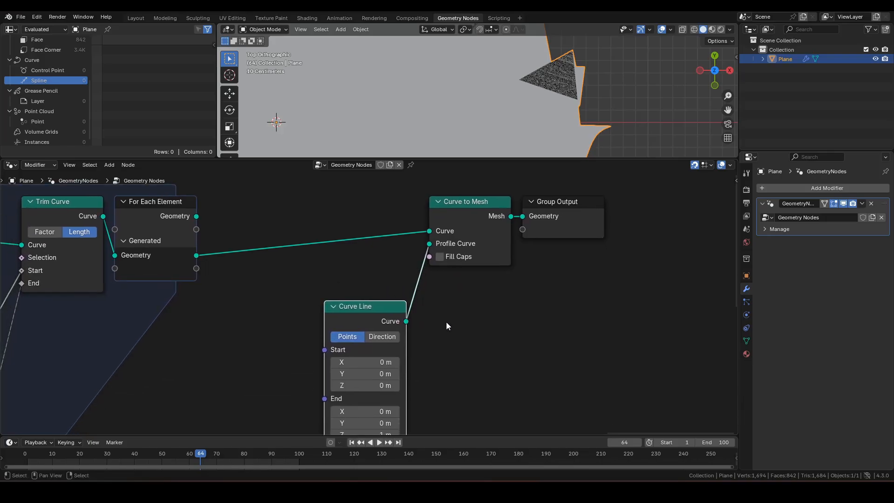
Set the profile Curve Line's Start X to -0.5 m, End X to 0.5 m and End Z to 0 m.
{"action": "middle_click_drag", "start_coordinate": [446, 320], "coordinate": [452, 280]}
{"action": "left_click", "coordinate": [360, 323]}
{"action": "type", "text": "-"}
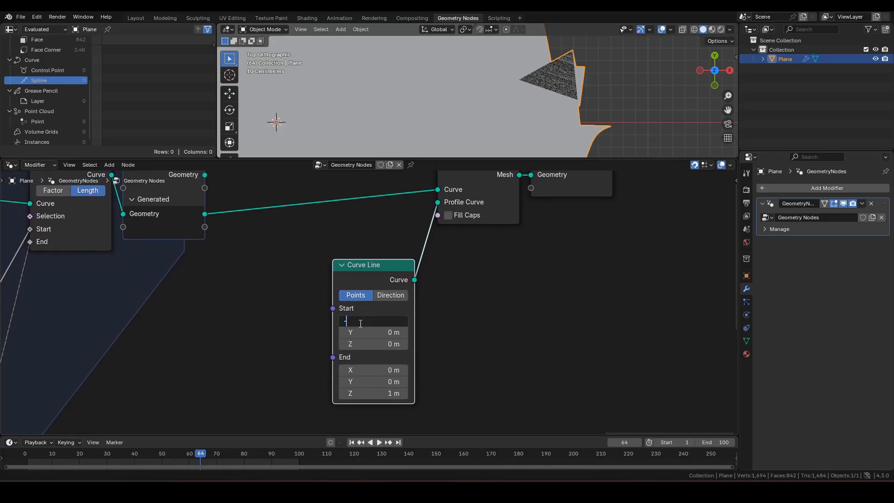
{"action": "type", "text": "0.5"}
{"action": "key", "text": "Tab"}
{"action": "key", "text": "Tab"}
{"action": "key", "text": "Tab"}
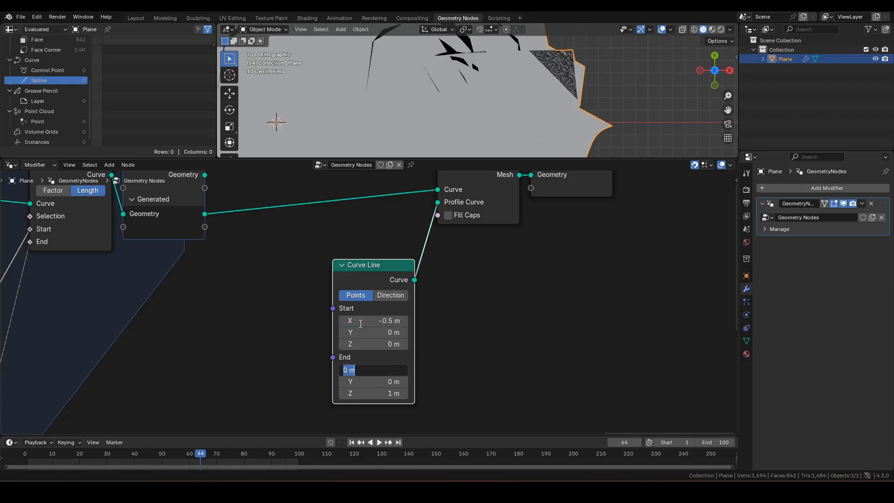
{"action": "type", "text": ".5"}
{"action": "key", "text": "Tab"}
{"action": "key", "text": "Tab"}
{"action": "type", "text": "0"}
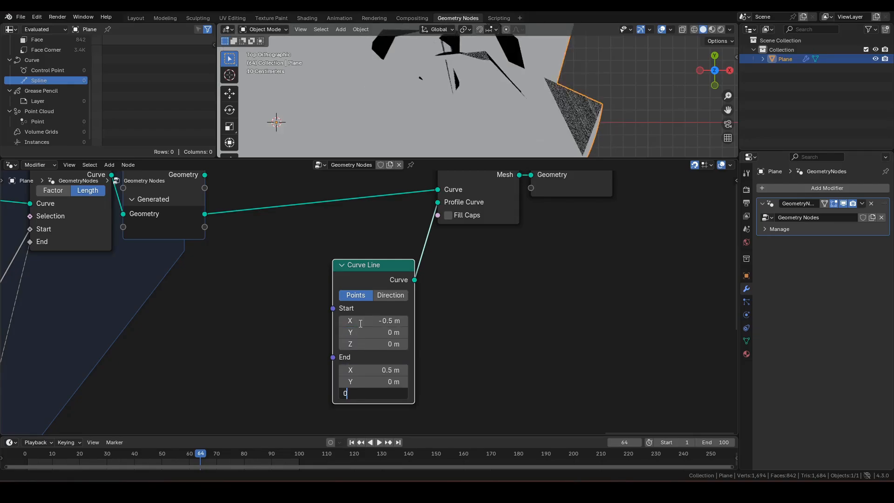
{"action": "key", "text": "Return"}
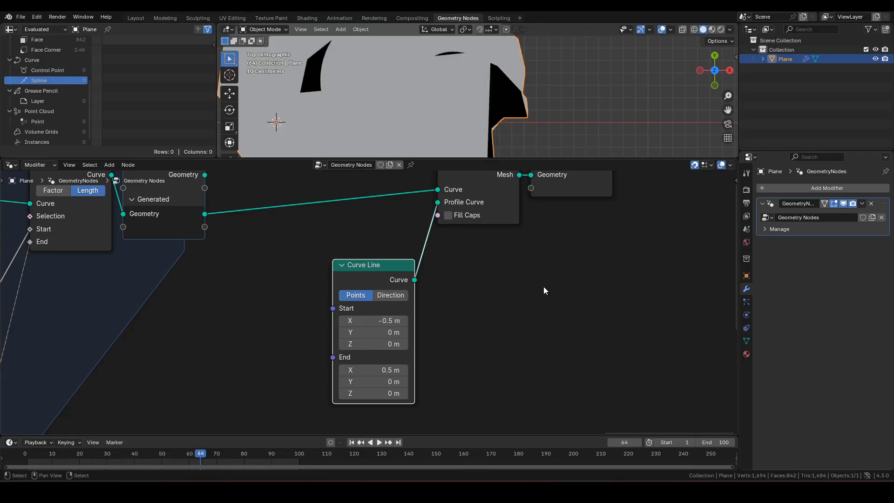
Insert a Set Curve Radius node between the For Each Element zone and Curve to Mesh.
{"action": "scroll", "coordinate": [552, 298], "scroll_direction": "up", "scroll_amount": 5}
{"action": "scroll", "coordinate": [381, 126], "scroll_direction": "down", "scroll_amount": 5}
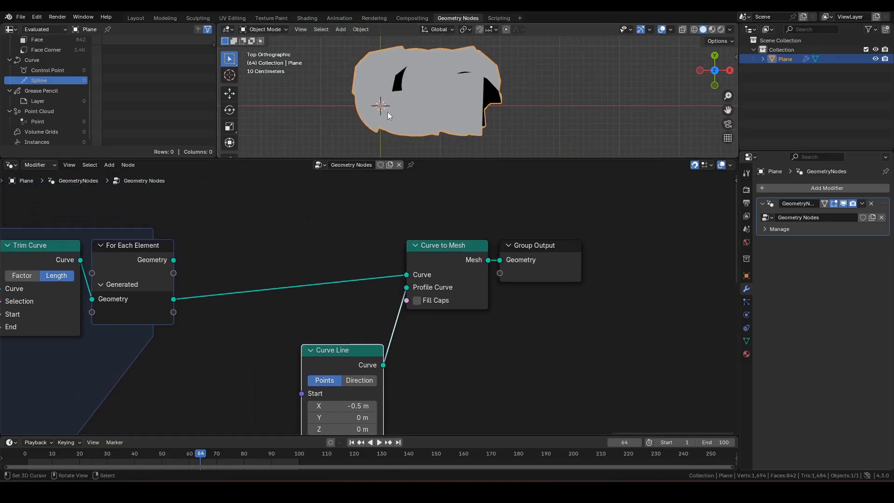
{"action": "key", "text": "F3"}
{"action": "key", "text": "F3"}
{"action": "type", "text": "set "}
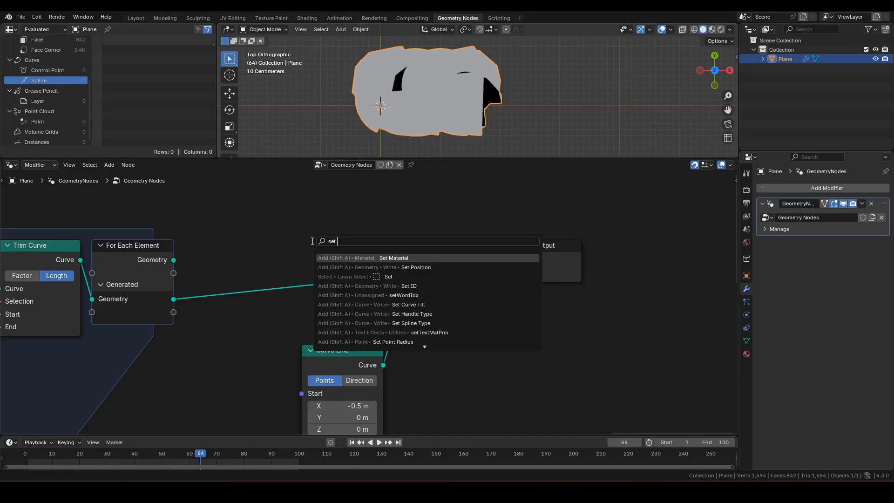
{"action": "type", "text": "rad"}
{"action": "key", "text": "Down"}
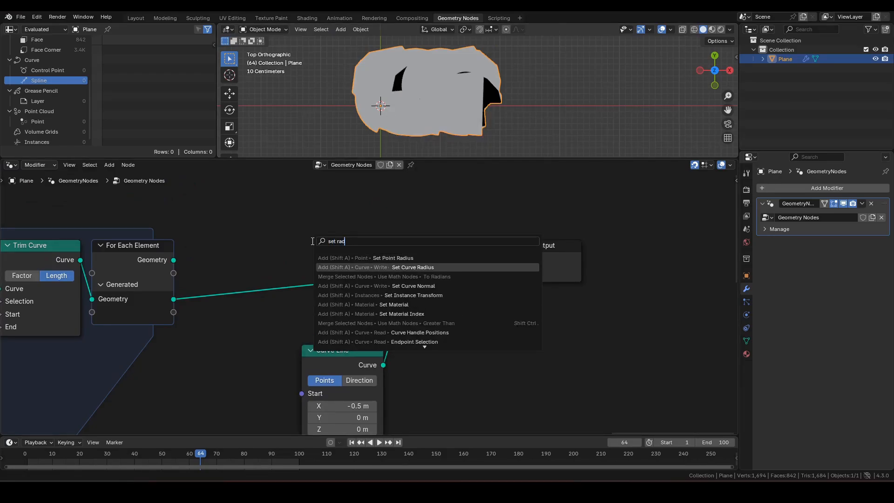
{"action": "key", "text": "Return"}
{"action": "left_click", "coordinate": [311, 242]}
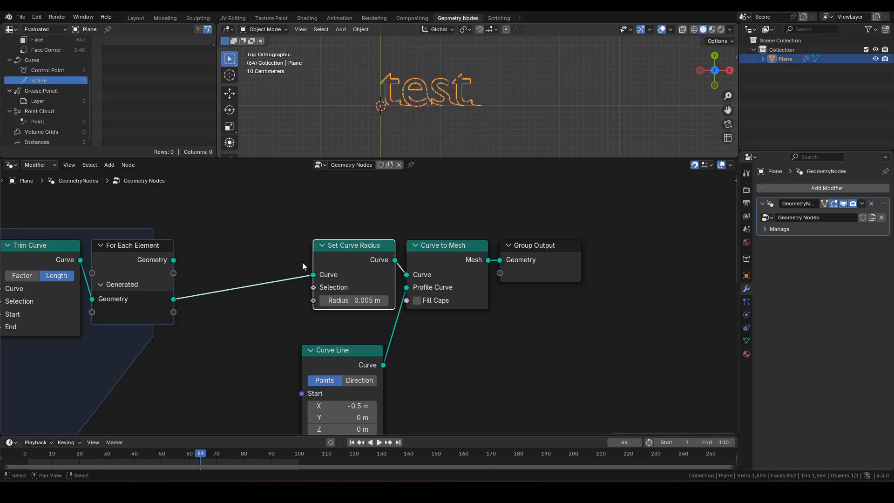
Set the Set Curve Radius node's radius to 0.01 m, and align the Curve Line node beneath it.
{"action": "scroll", "coordinate": [363, 298], "scroll_direction": "up", "scroll_amount": 2}
{"action": "scroll", "coordinate": [433, 77], "scroll_direction": "up", "scroll_amount": 6}
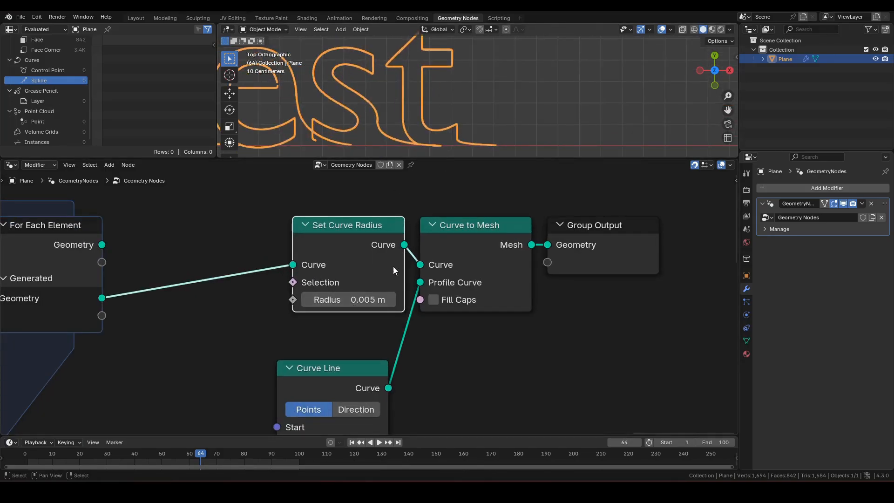
{"action": "left_click", "coordinate": [356, 303]}
{"action": "type", "text": "0.01"}
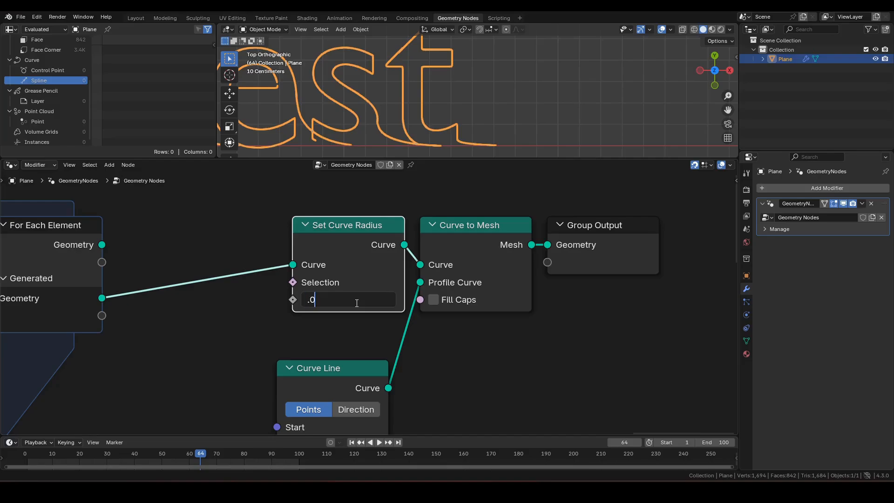
{"action": "key", "text": "Return"}
{"action": "left_click", "coordinate": [460, 116]}
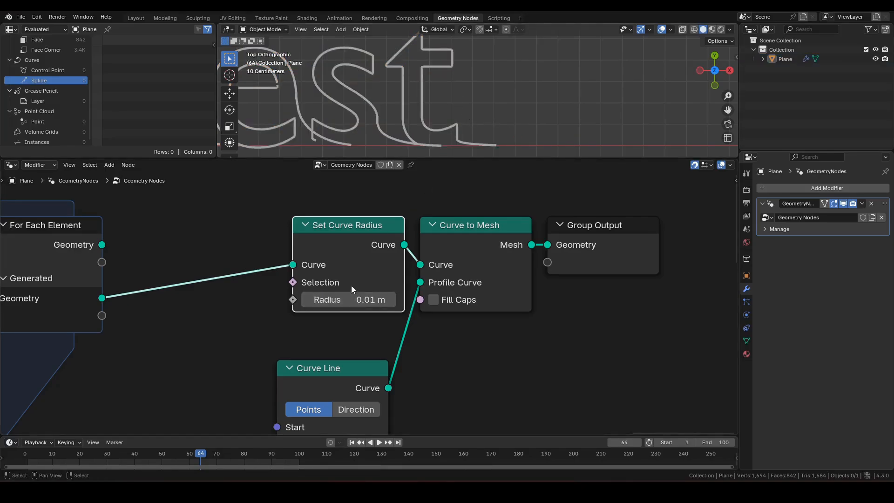
{"action": "scroll", "coordinate": [361, 307], "scroll_direction": "down", "scroll_amount": 1}
{"action": "left_click_drag", "start_coordinate": [355, 356], "coordinate": [366, 330]}
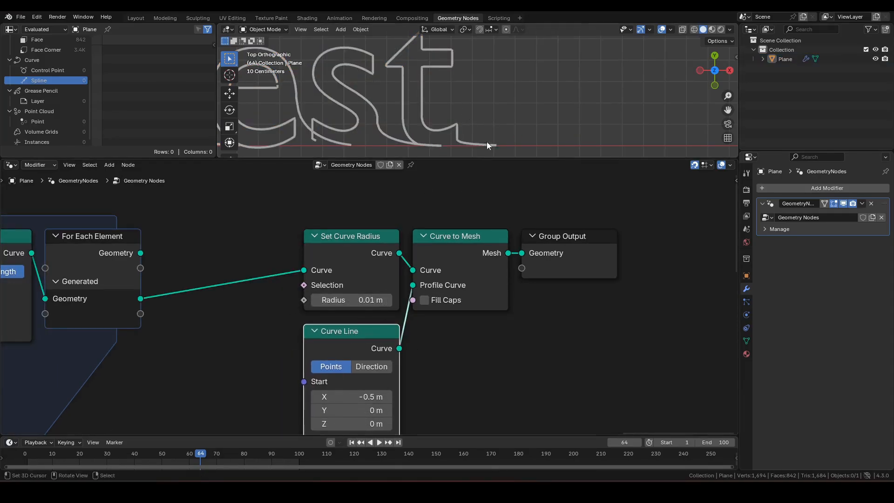
Play the animation from the first frame, stop it once the word has formed, and examine the mesh strips on the letter "e" up close.
{"action": "key", "text": "shift+Left"}
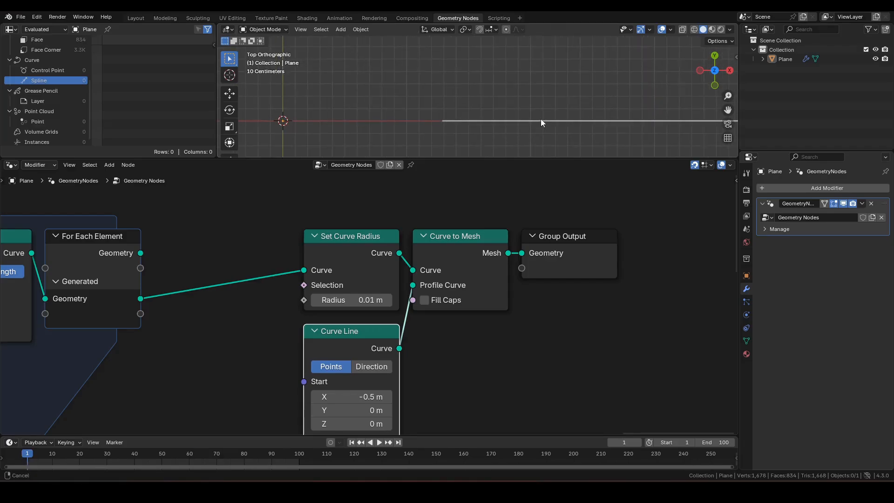
{"action": "key", "text": "space"}
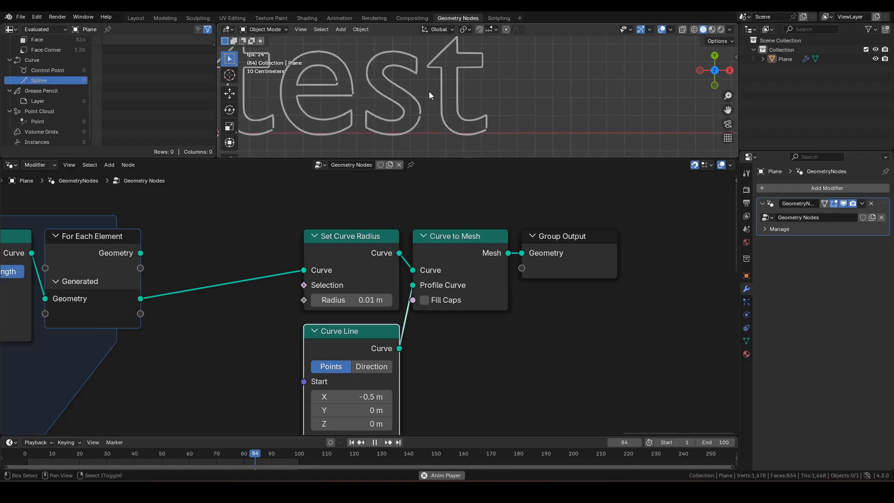
{"action": "key", "text": "space"}
{"action": "scroll", "coordinate": [456, 103], "scroll_direction": "up", "scroll_amount": 4}
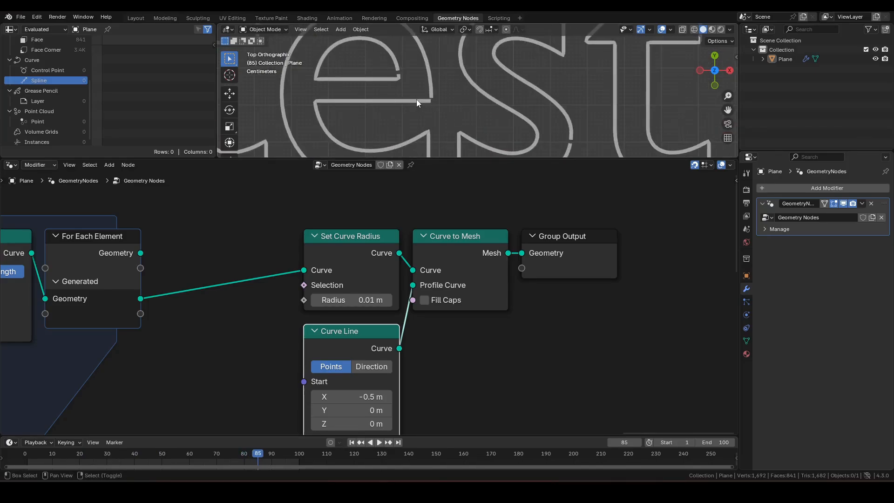
{"action": "scroll", "coordinate": [466, 105], "scroll_direction": "down", "scroll_amount": 2}
{"action": "scroll", "coordinate": [510, 110], "scroll_direction": "up", "scroll_amount": 7}
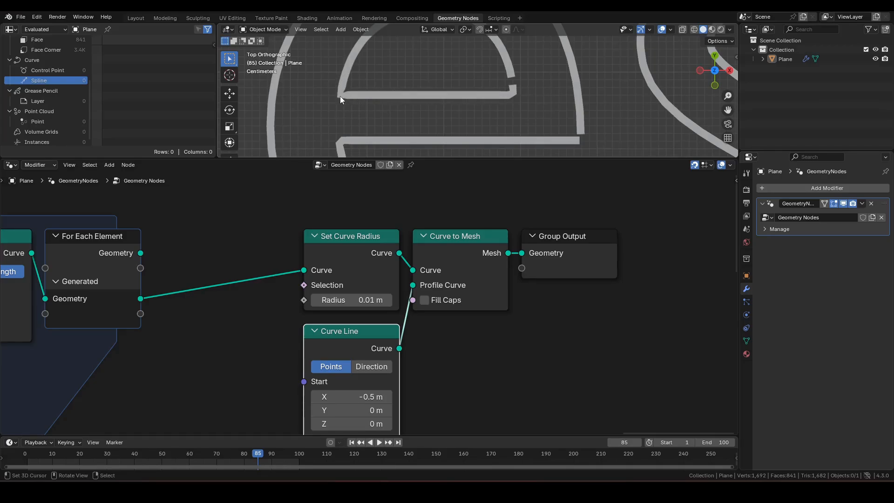
Insert a Set Spline Type node between the For Each Element zone and Set Curve Radius, and set its type to NURBS.
{"action": "key", "text": "F3"}
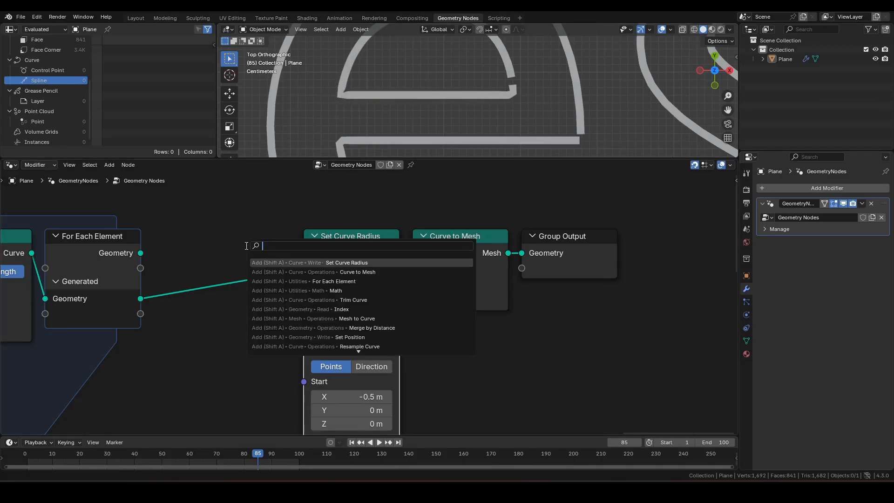
{"action": "type", "text": "sst"}
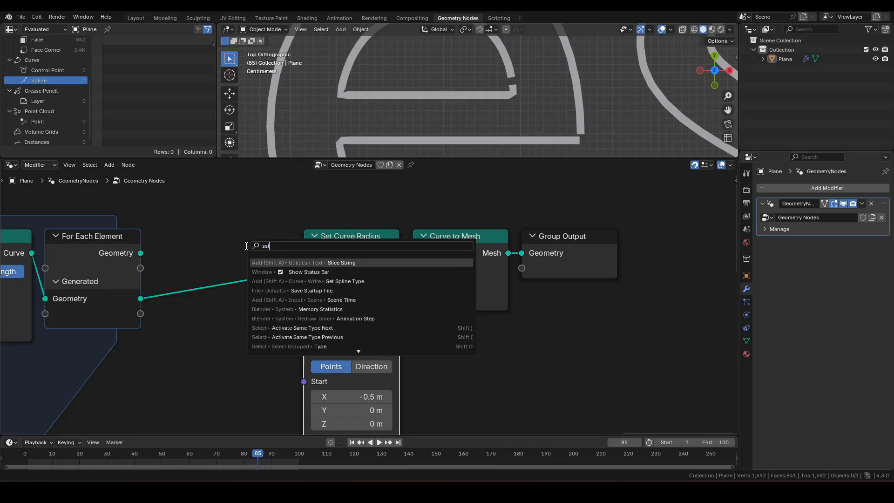
{"action": "key", "text": "Down"}
{"action": "key", "text": "Down"}
{"action": "key", "text": "Return"}
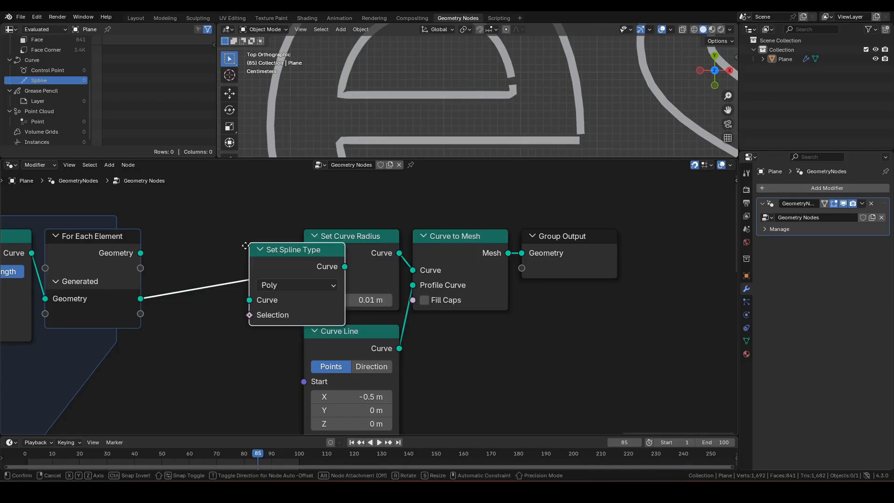
{"action": "left_click", "coordinate": [191, 232]}
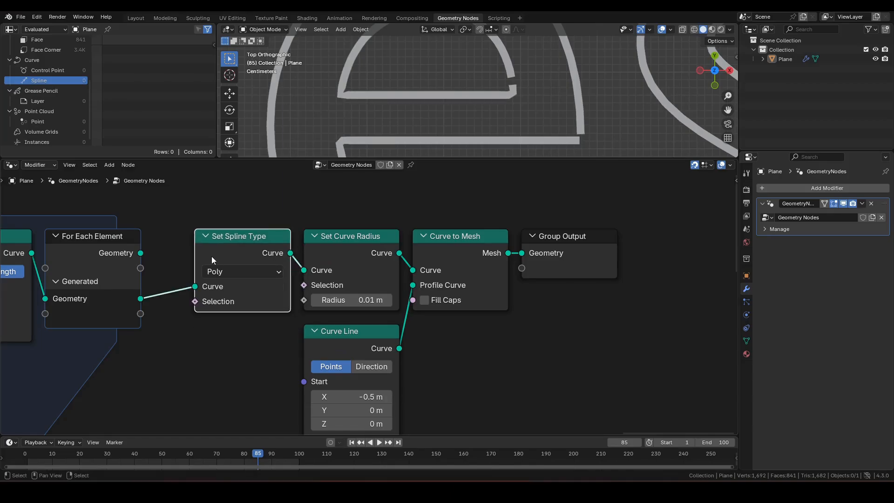
{"action": "left_click", "coordinate": [224, 272]}
{"action": "left_click", "coordinate": [224, 351]}
Mute and unmute the Set Spline Type node to compare the corners on the letter "e" and the evaluated mesh element counts.
{"action": "key", "text": "m"}
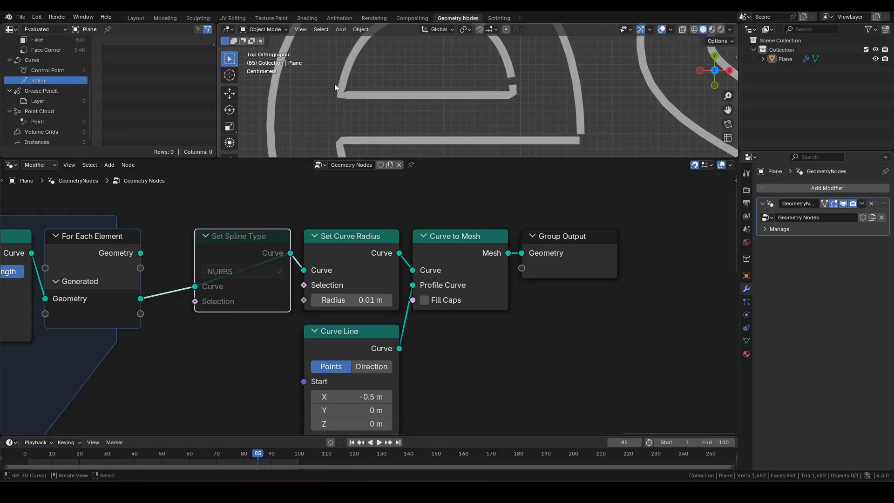
{"action": "key", "text": "m"}
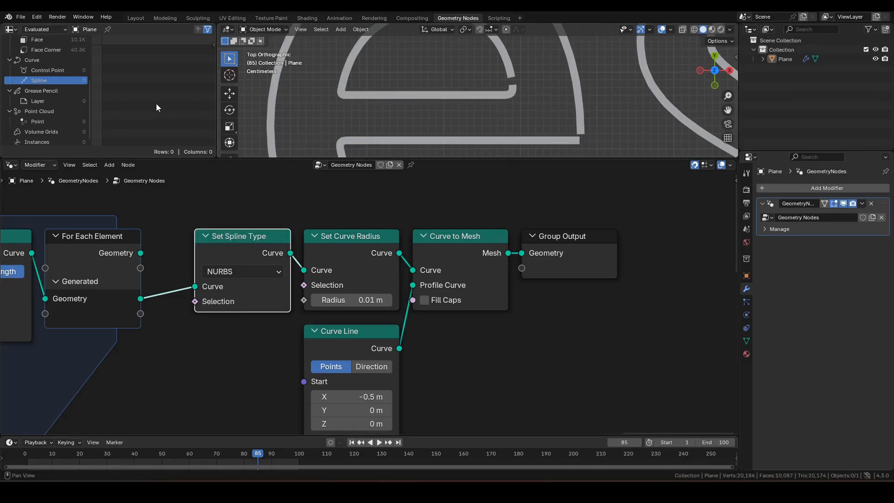
{"action": "scroll", "coordinate": [66, 74], "scroll_direction": "up", "scroll_amount": 4}
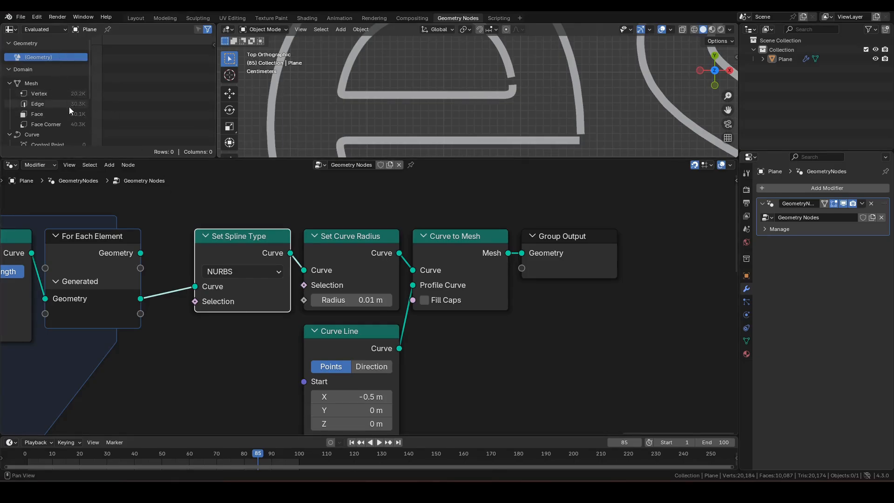
{"action": "scroll", "coordinate": [70, 106], "scroll_direction": "down", "scroll_amount": 1}
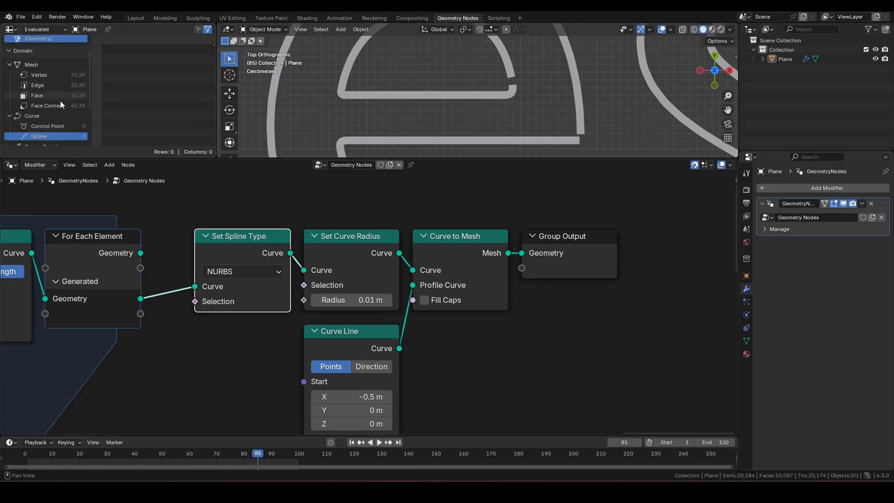
{"action": "key", "text": "m"}
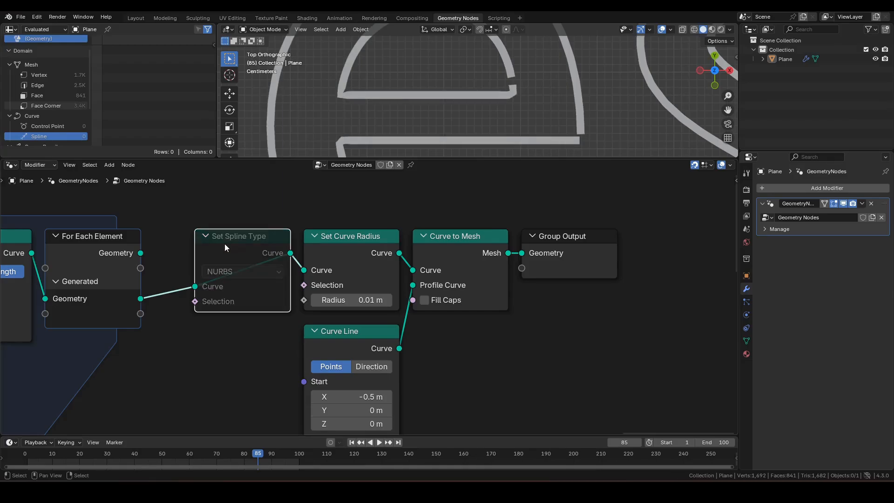
{"action": "key", "text": "m"}
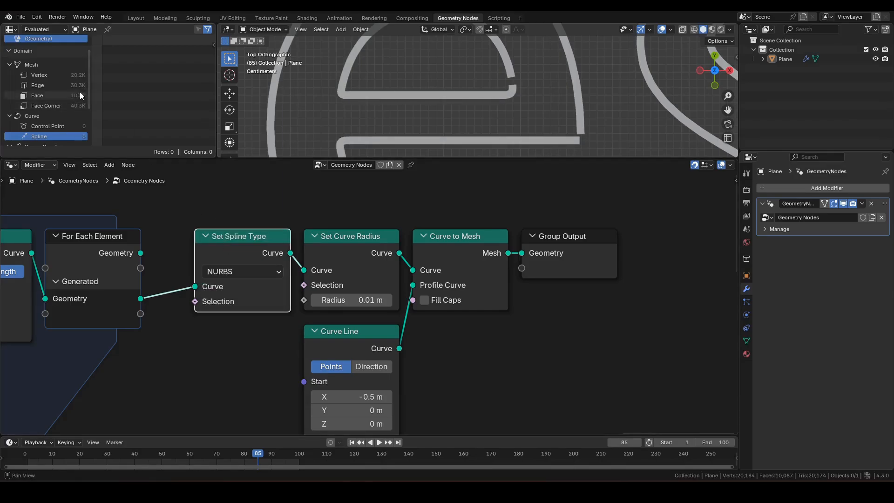
{"action": "key", "text": "m"}
{"action": "key", "text": "m"}
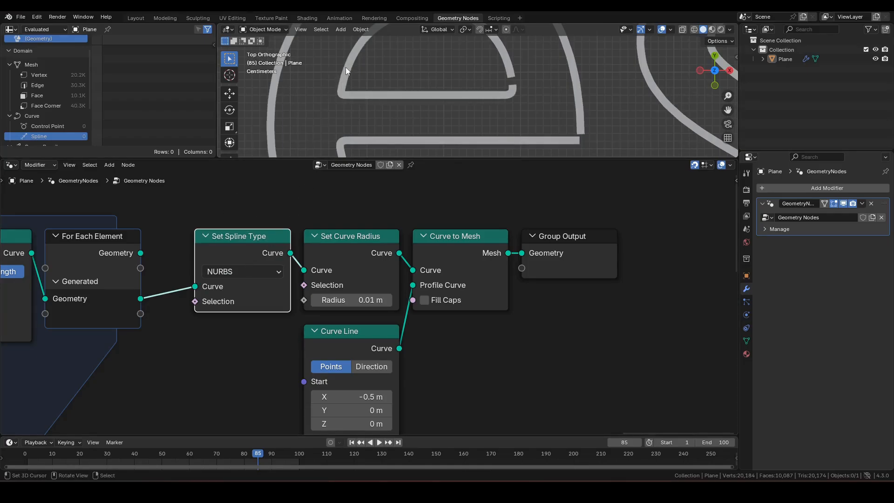
Move the Set Spline Type, Set Curve Radius, Curve Line, Curve to Mesh and Group Output nodes closer to the For Each Element zone along X.
{"action": "key", "text": "Home"}
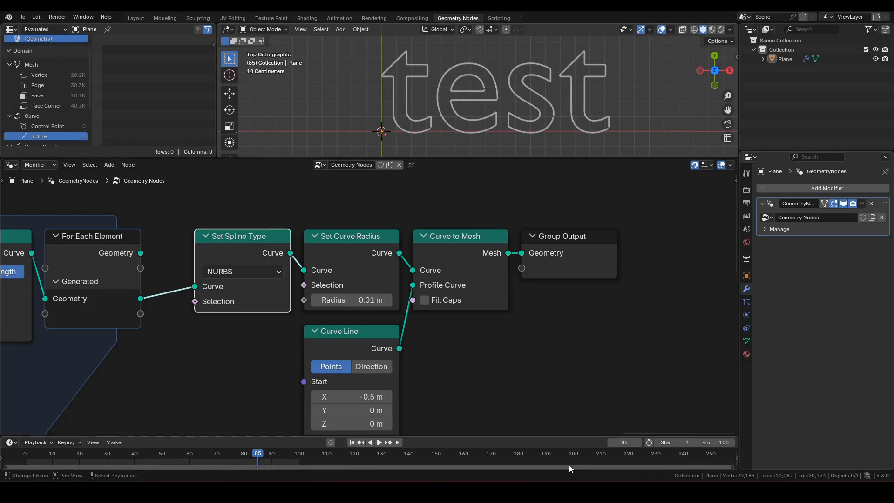
{"action": "left_click_drag", "start_coordinate": [567, 468], "coordinate": [524, 467]}
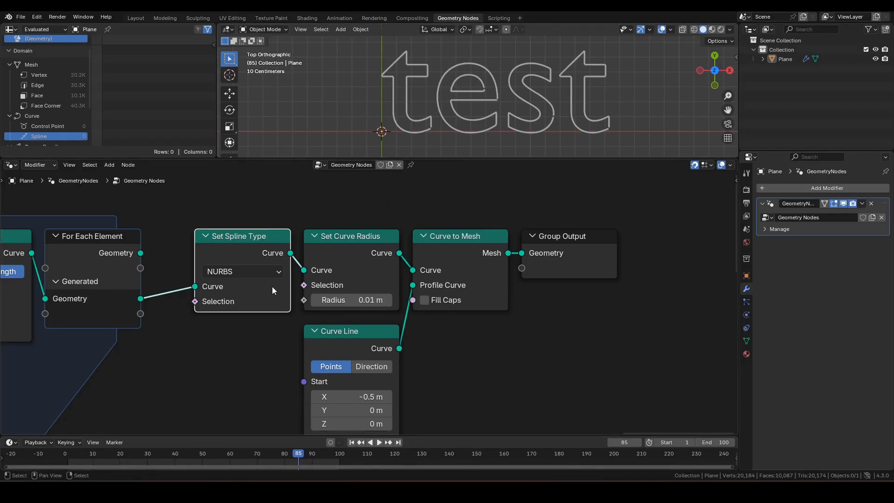
{"action": "scroll", "coordinate": [310, 304], "scroll_direction": "down", "scroll_amount": 2}
{"action": "middle_click_drag", "start_coordinate": [258, 312], "coordinate": [364, 292]}
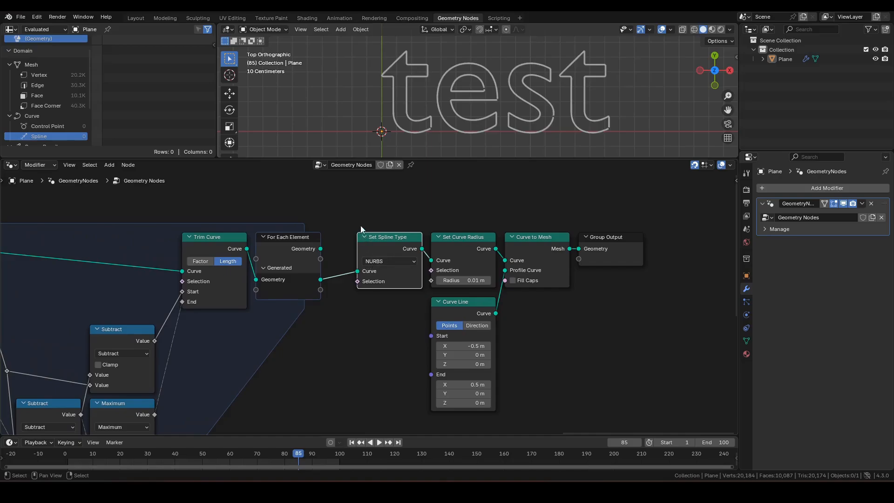
{"action": "left_click_drag", "start_coordinate": [359, 206], "coordinate": [618, 356]}
{"action": "key", "text": "g"}
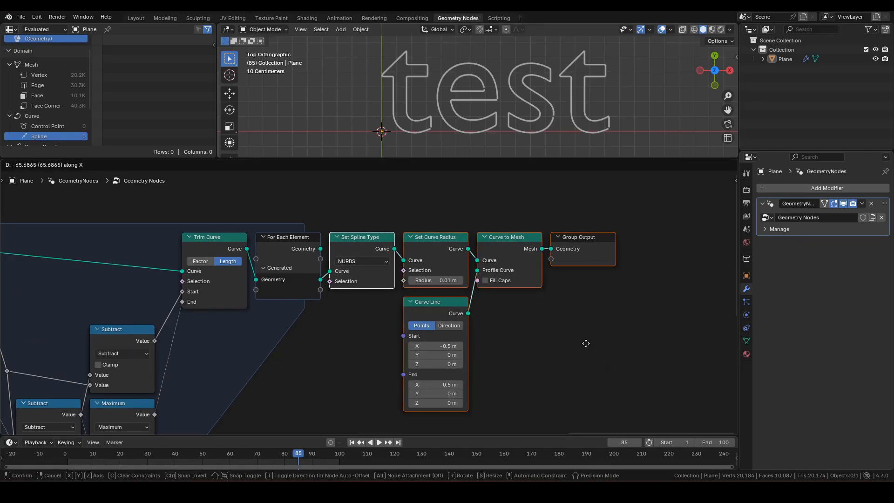
{"action": "left_click", "coordinate": [585, 343]}
Play the animation from the first frame and stop it once the word has formed.
{"action": "middle_click_drag", "start_coordinate": [280, 369], "coordinate": [527, 310]}
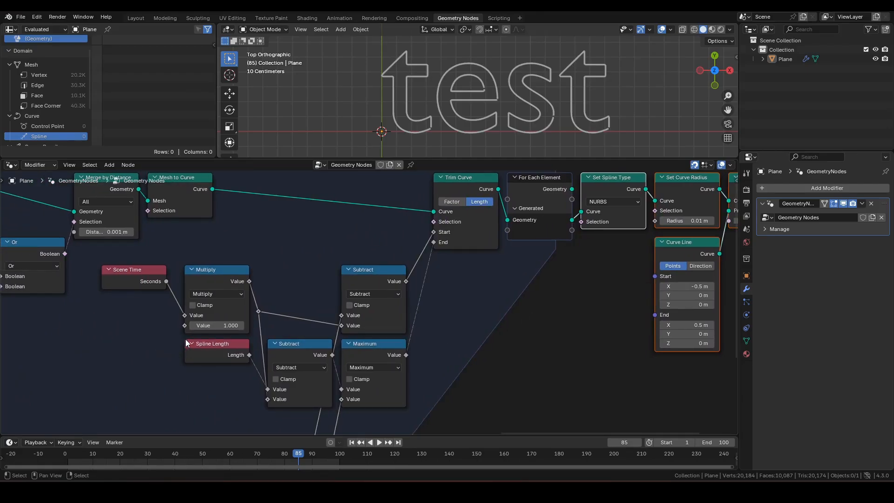
{"action": "key", "text": "shift+Left"}
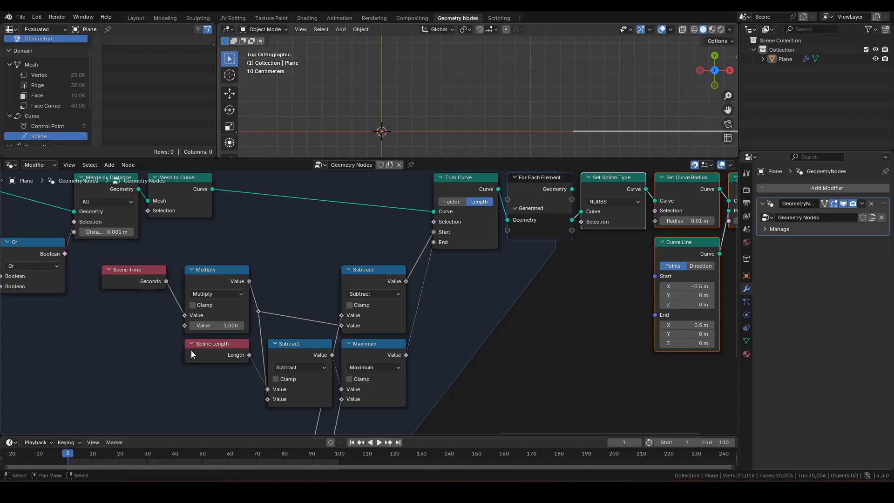
{"action": "key", "text": "space"}
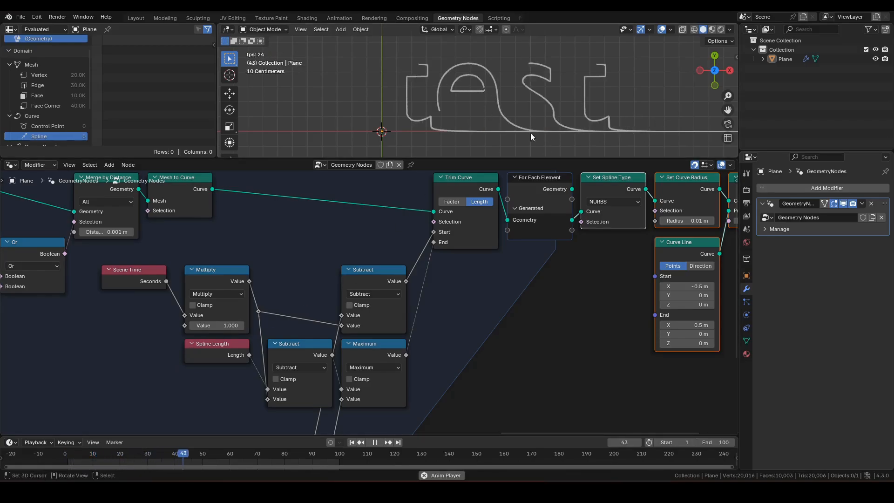
{"action": "key", "text": "space"}
Set the Direction X of the Curve Line node inside the For Each Element zone to -1.
{"action": "middle_click_drag", "start_coordinate": [202, 346], "coordinate": [563, 341]}
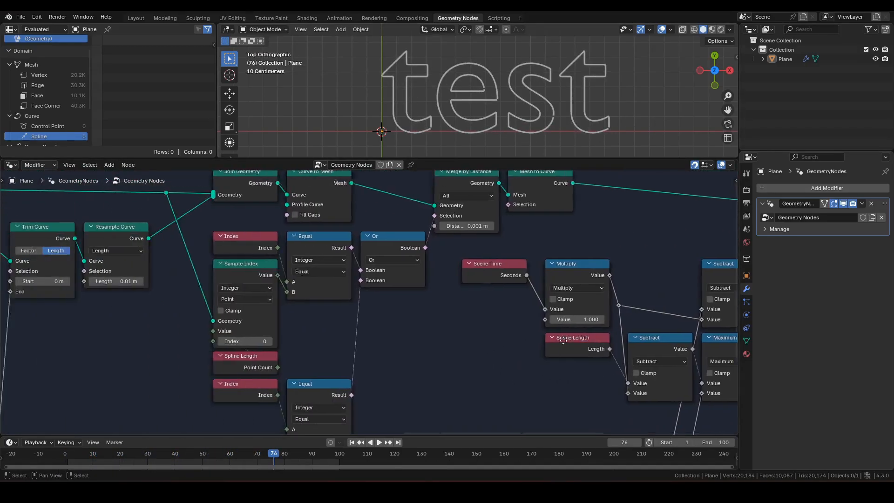
{"action": "middle_click_drag", "start_coordinate": [333, 346], "coordinate": [534, 334]}
{"action": "middle_click_drag", "start_coordinate": [256, 350], "coordinate": [559, 311]}
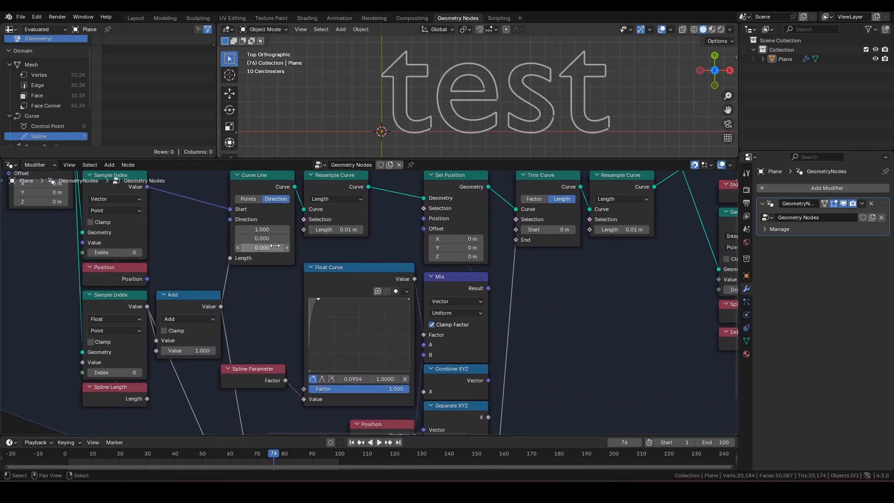
{"action": "left_click", "coordinate": [262, 229]}
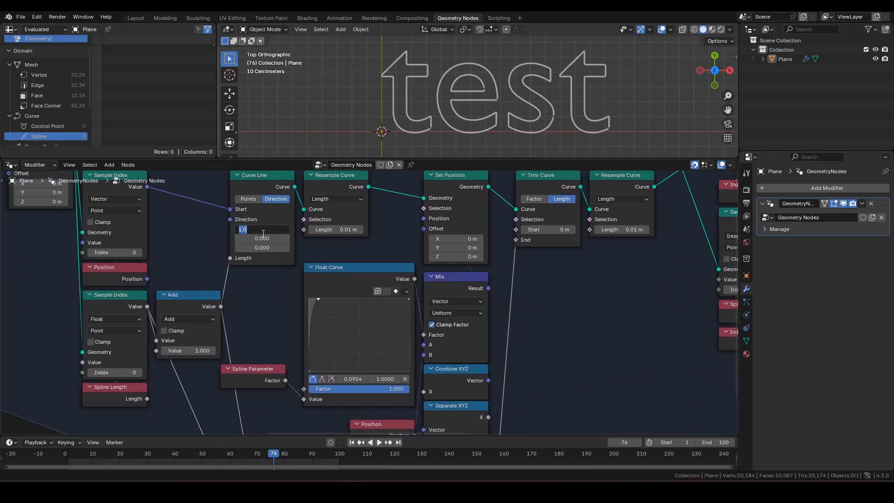
{"action": "left_click", "coordinate": [222, 227]}
{"action": "middle_click_drag", "start_coordinate": [205, 222], "coordinate": [267, 298]}
{"action": "scroll", "coordinate": [293, 281], "scroll_direction": "down", "scroll_amount": 3}
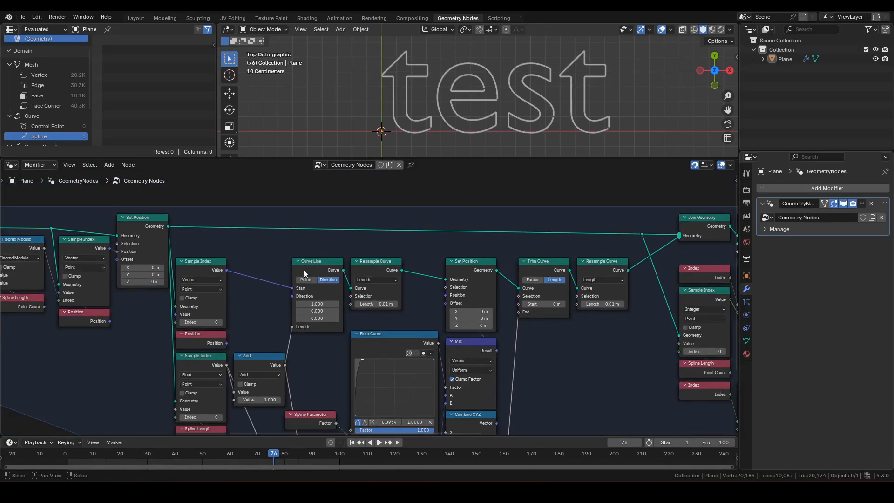
{"action": "left_click", "coordinate": [313, 303]}
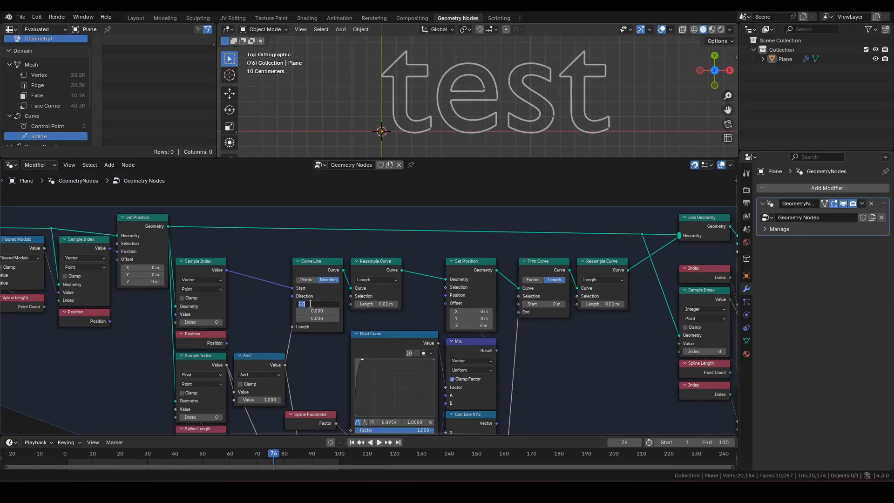
{"action": "type", "text": "-1"}
{"action": "key", "text": "Return"}
Check the playback with the reversed direction, go to the last frame and annotate the spline's join inside the letter "e".
{"action": "key", "text": "space"}
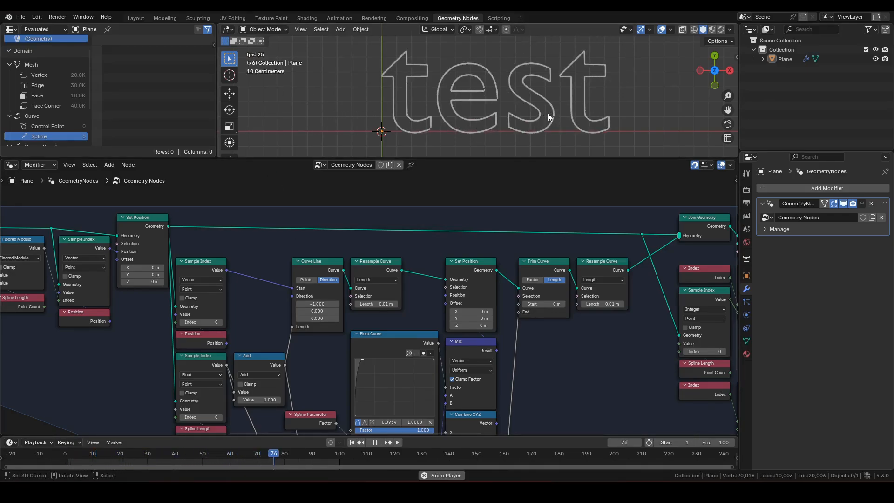
{"action": "key", "text": "space"}
{"action": "key", "text": "shift+Left"}
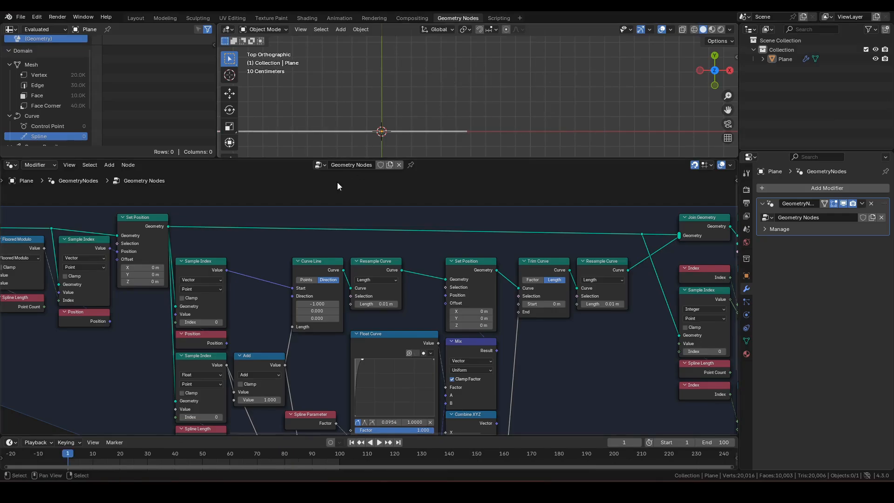
{"action": "key", "text": "shift+Right"}
{"action": "scroll", "coordinate": [487, 70], "scroll_direction": "up", "scroll_amount": 4}
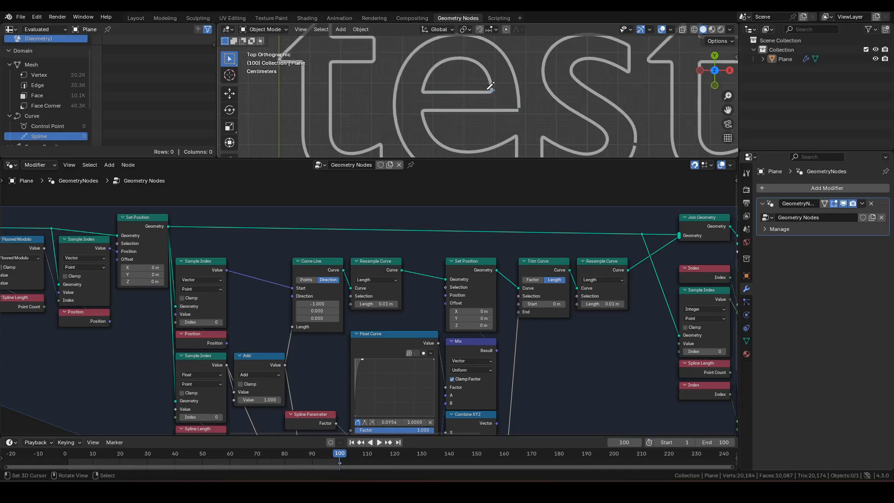
{"action": "key", "text": "d"}
{"action": "left_click_drag", "start_coordinate": [494, 90], "coordinate": [499, 93]}
Connect the Min output of the first Attribute Statistic node to the Equal node's A input instead of Max, and hide its unused sockets.
{"action": "middle_click_drag", "start_coordinate": [142, 275], "coordinate": [727, 238]}
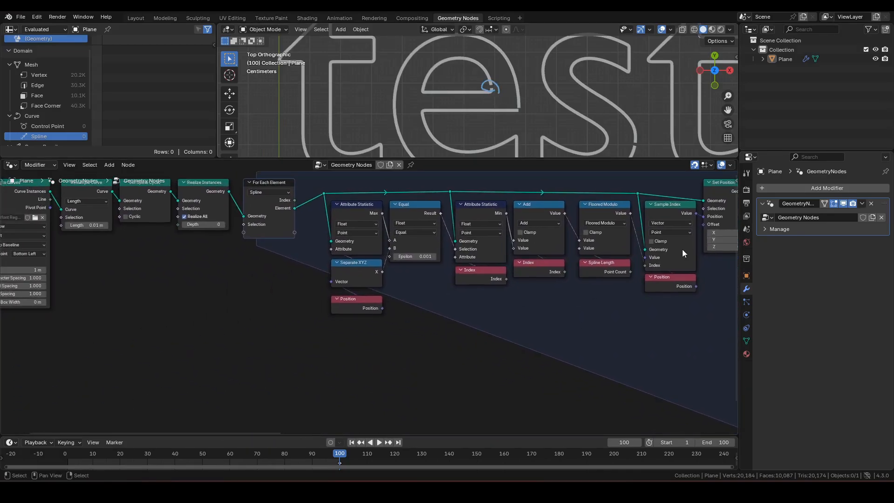
{"action": "scroll", "coordinate": [426, 268], "scroll_direction": "up", "scroll_amount": 5}
{"action": "middle_click_drag", "start_coordinate": [425, 267], "coordinate": [327, 292]}
{"action": "middle_click_drag", "start_coordinate": [240, 227], "coordinate": [236, 277]}
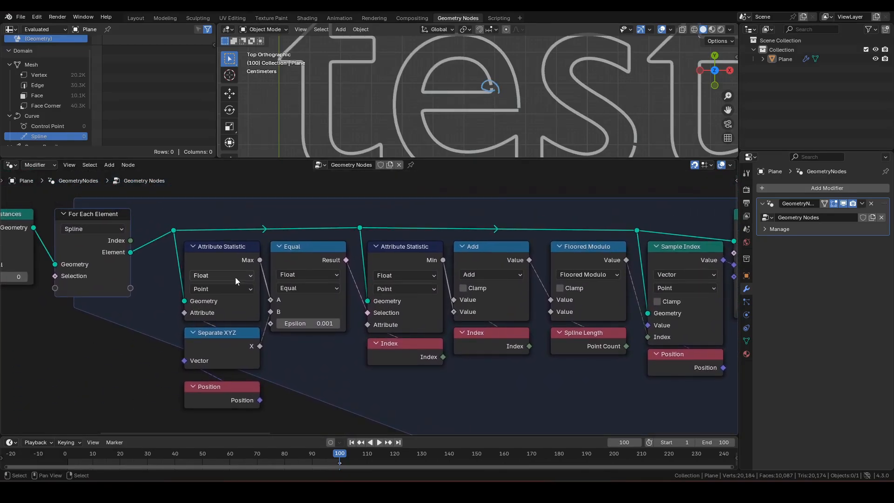
{"action": "left_click", "coordinate": [220, 250]}
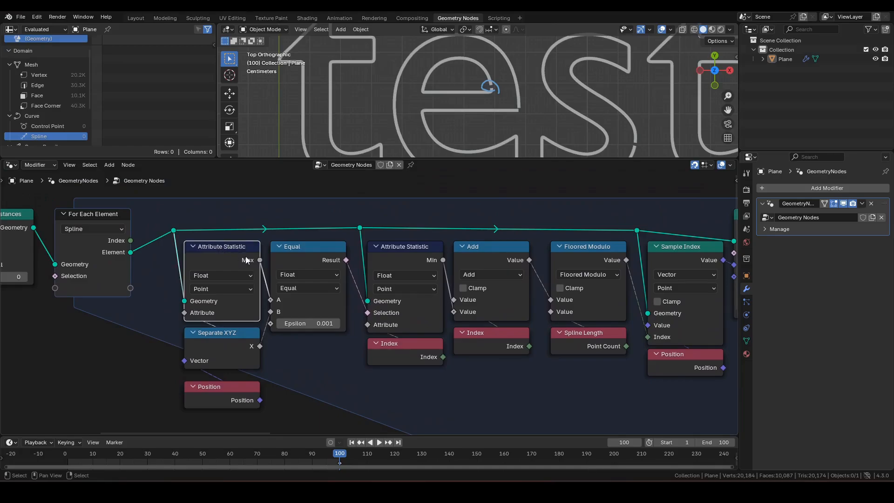
{"action": "key", "text": "ctrl+h"}
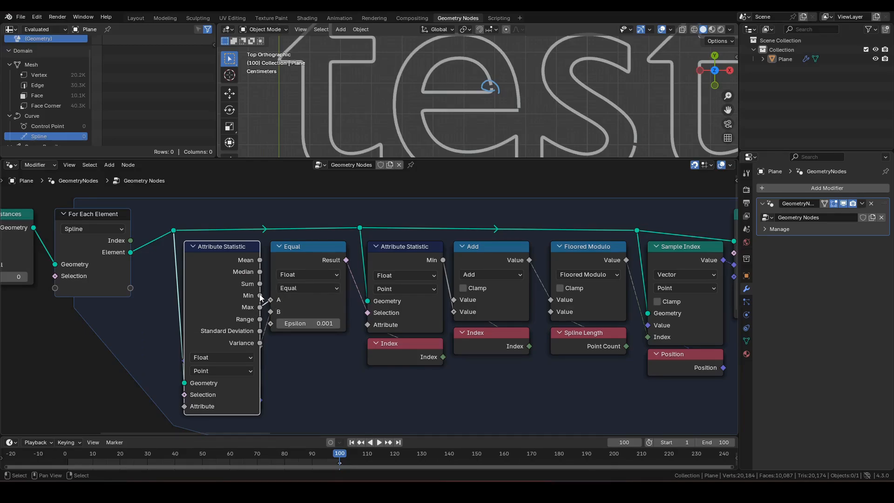
{"action": "left_click_drag", "start_coordinate": [260, 296], "coordinate": [279, 301]}
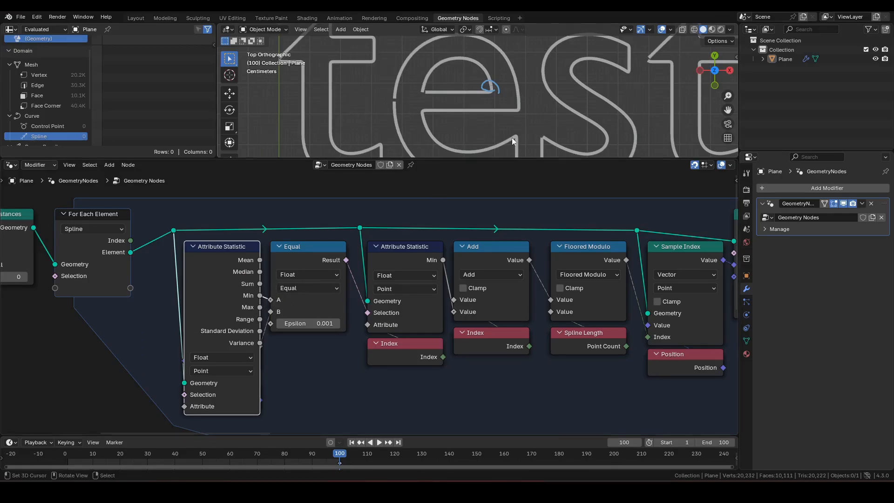
{"action": "key", "text": "space"}
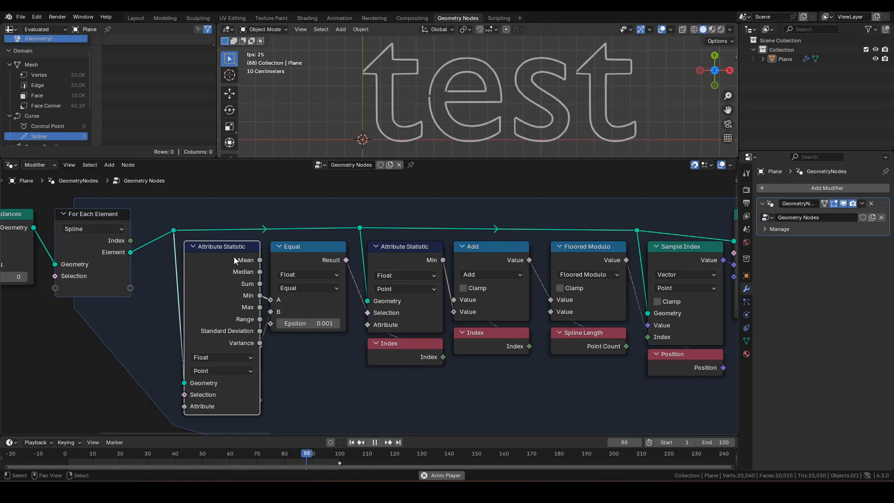
{"action": "key", "text": "ctrl+h"}
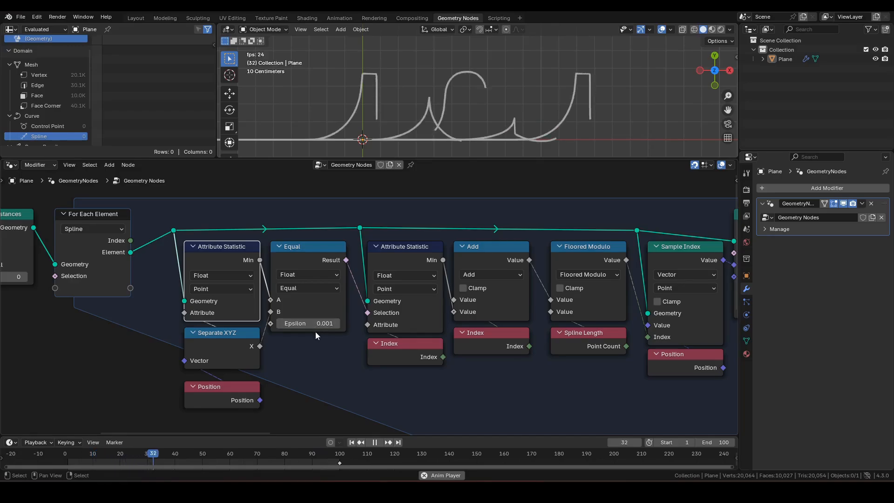
Replay the animation from the first frame to examine how the curves enter each letter.
{"action": "key", "text": "space"}
{"action": "key", "text": "shift+Left"}
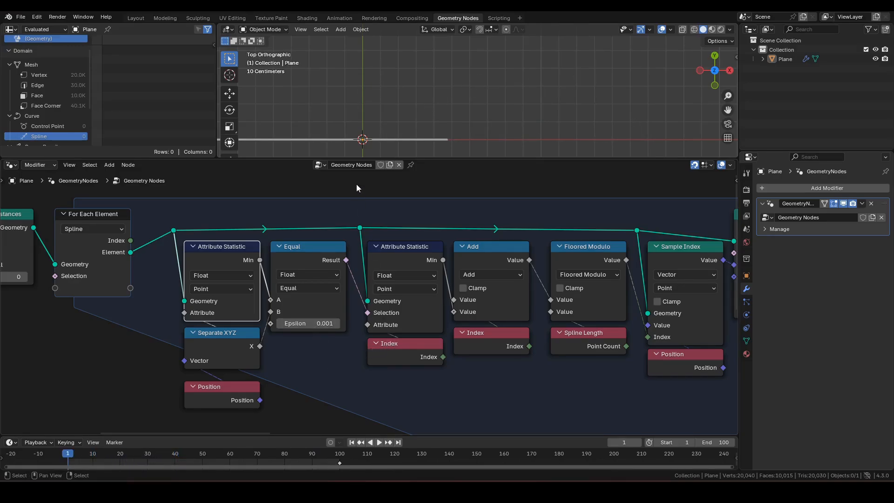
{"action": "key", "text": "space"}
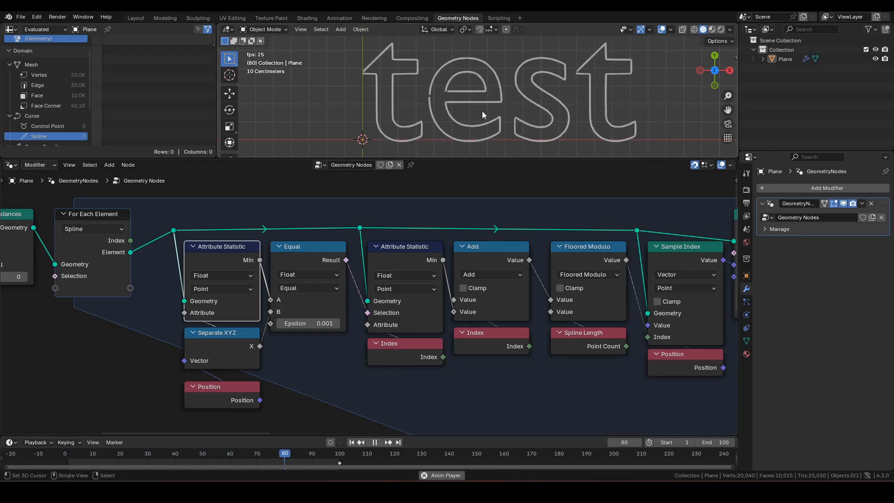
Stop playback and shift the trim math nodes, the final Trim Curve and everything downstream along X to make room after Scene Time.
{"action": "key", "text": "space"}
{"action": "scroll", "coordinate": [554, 305], "scroll_direction": "down", "scroll_amount": 6}
{"action": "middle_click_drag", "start_coordinate": [541, 281], "coordinate": [273, 284]}
{"action": "scroll", "coordinate": [559, 306], "scroll_direction": "down", "scroll_amount": 5}
{"action": "middle_click_drag", "start_coordinate": [560, 306], "coordinate": [243, 285]}
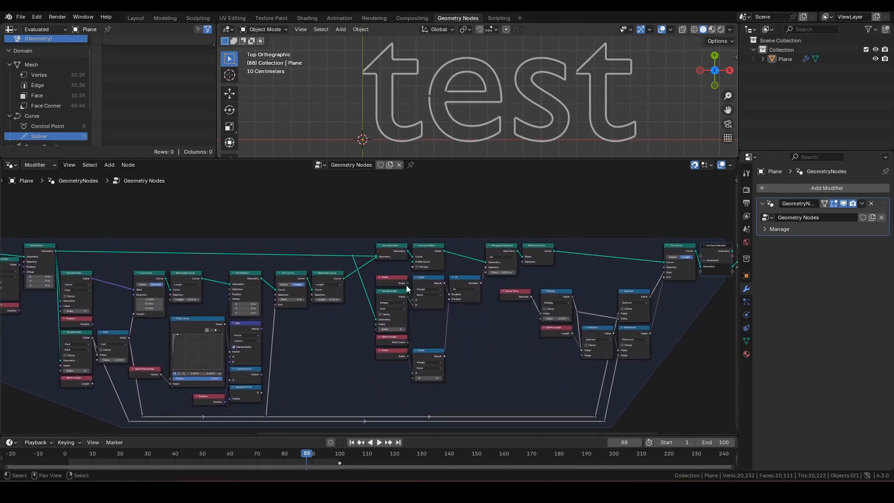
{"action": "middle_click_drag", "start_coordinate": [560, 290], "coordinate": [350, 281]}
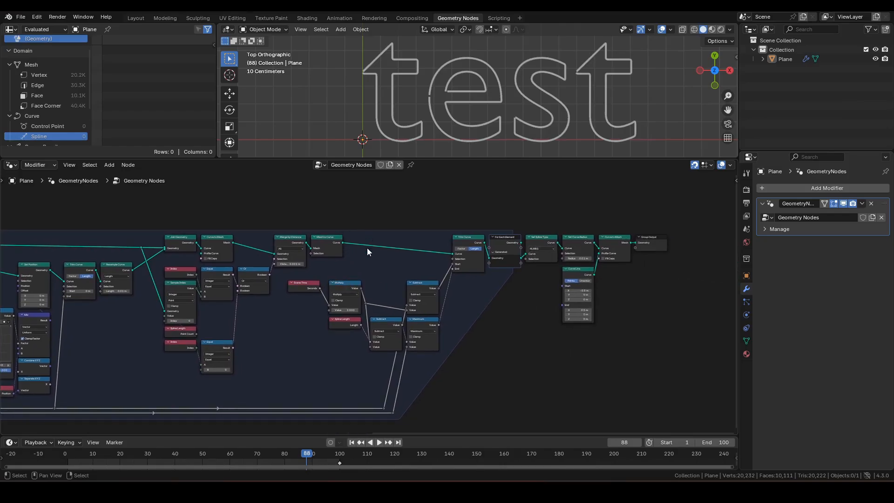
{"action": "scroll", "coordinate": [367, 254], "scroll_direction": "up", "scroll_amount": 2}
{"action": "scroll", "coordinate": [378, 236], "scroll_direction": "down", "scroll_amount": 1}
{"action": "left_click_drag", "start_coordinate": [349, 209], "coordinate": [691, 435]}
{"action": "scroll", "coordinate": [325, 337], "scroll_direction": "up", "scroll_amount": 2}
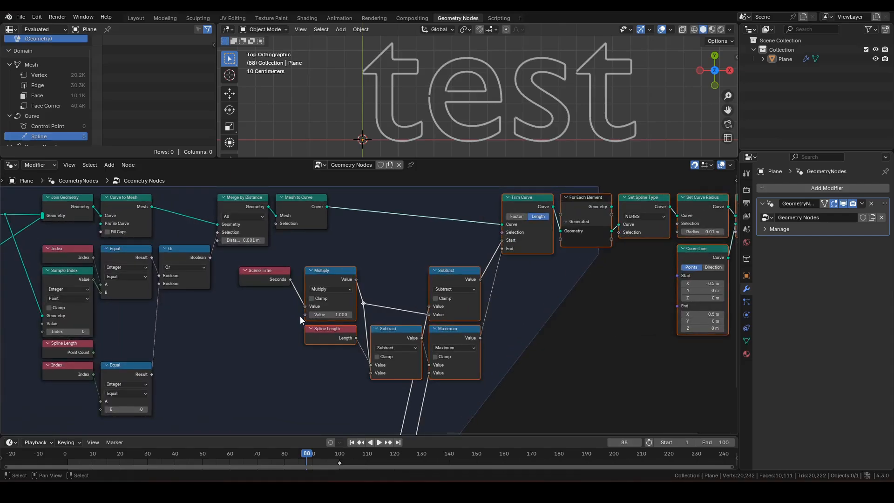
{"action": "key", "text": "g"}
{"action": "key", "text": "x"}
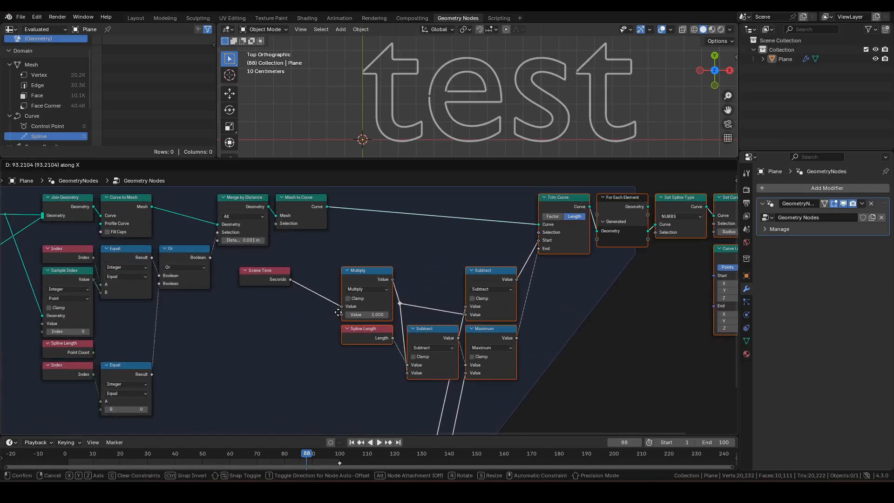
{"action": "left_click", "coordinate": [336, 313]}
Align Scene Time beneath Merge by Distance and insert a duplicate of the Multiply node after it, set to Subtract.
{"action": "left_click", "coordinate": [265, 270]}
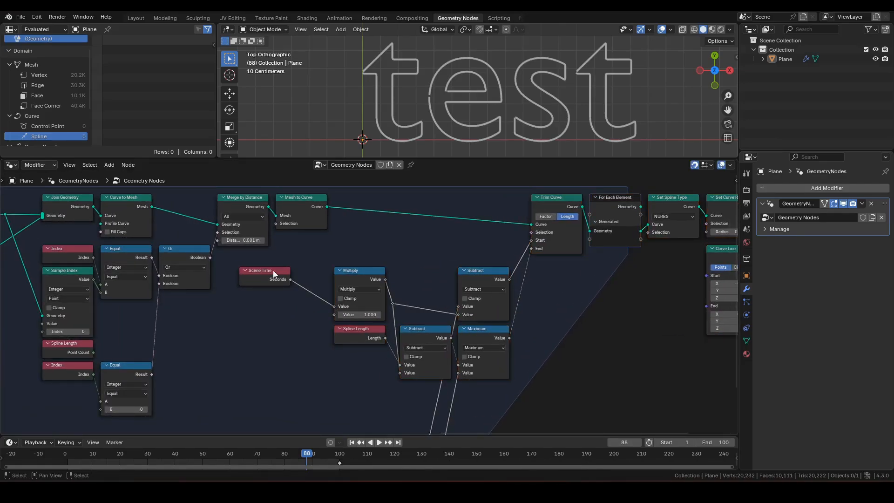
{"action": "key", "text": "g"}
{"action": "key", "text": "x"}
{"action": "left_click", "coordinate": [244, 272]}
{"action": "left_click", "coordinate": [361, 278]}
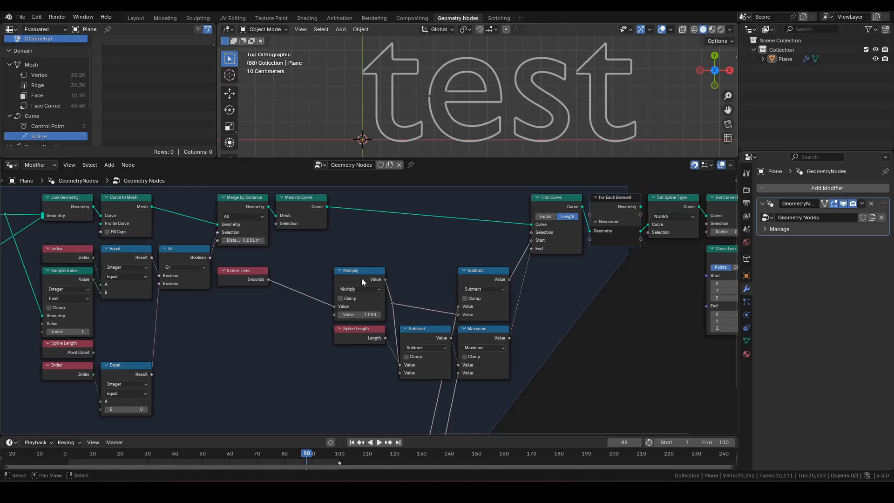
{"action": "key", "text": "shift+d"}
{"action": "left_click", "coordinate": [302, 279]}
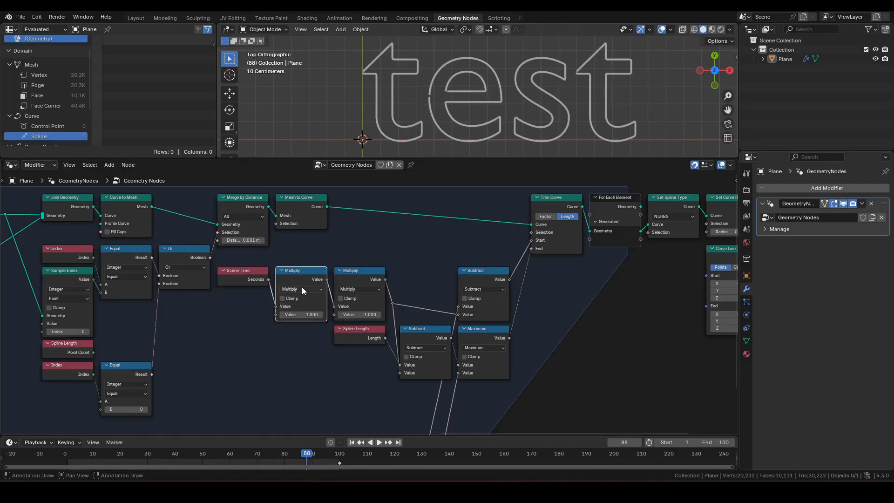
{"action": "left_click", "coordinate": [302, 289]}
{"action": "left_click", "coordinate": [278, 310]}
Connect the For Each Element zone's Index output to the second Value input of the Subtract node after Scene Time.
{"action": "scroll", "coordinate": [278, 308], "scroll_direction": "down", "scroll_amount": 4}
{"action": "mouse_move", "coordinate": [202, 307]}
{"action": "middle_mouse_down"}
{"action": "mouse_move", "coordinate": [710, 319]}
{"action": "mouse_move", "coordinate": [192, 321]}
{"action": "mouse_move", "coordinate": [199, 323]}
{"action": "middle_mouse_up"}
{"action": "scroll", "coordinate": [114, 285], "scroll_direction": "up", "scroll_amount": 5}
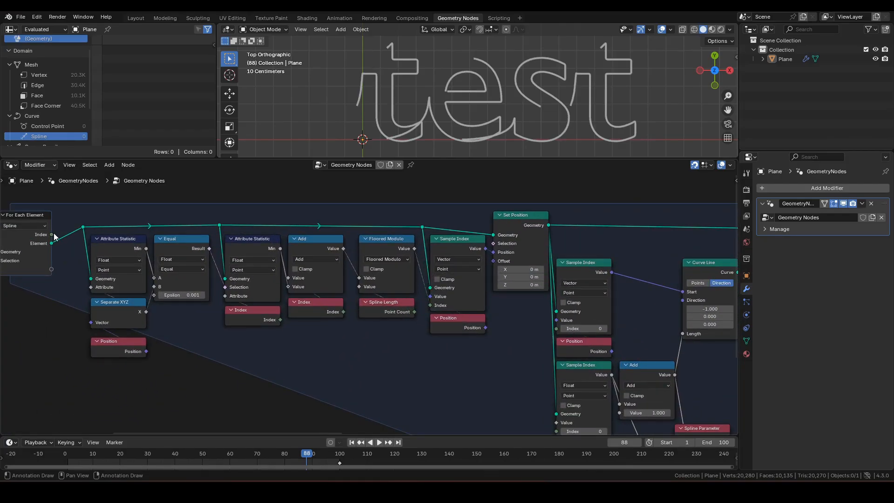
{"action": "left_click_drag", "start_coordinate": [52, 234], "coordinate": [501, 327]}
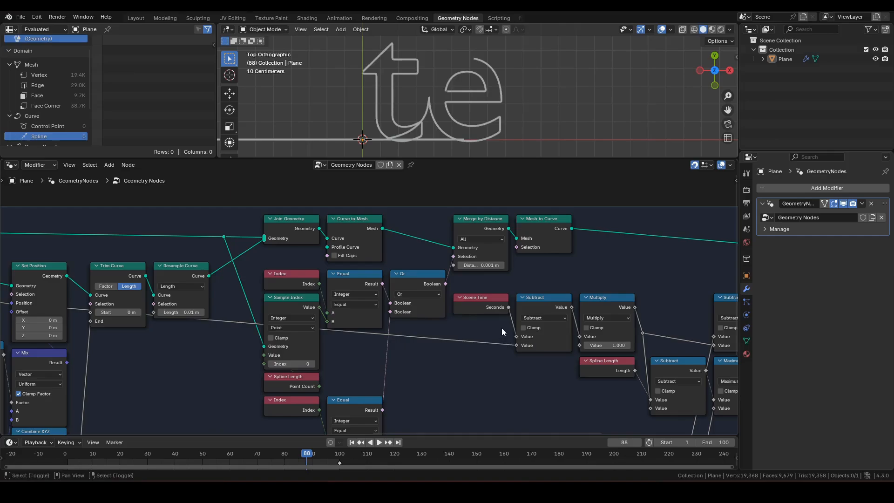
Add two reroutes to the Index link and route it above the zone's nodes from the For Each Element input to Subtract.
{"action": "right_click_drag", "start_coordinate": [502, 328], "coordinate": [499, 361], "text": "shift"}
{"action": "key", "text": "g"}
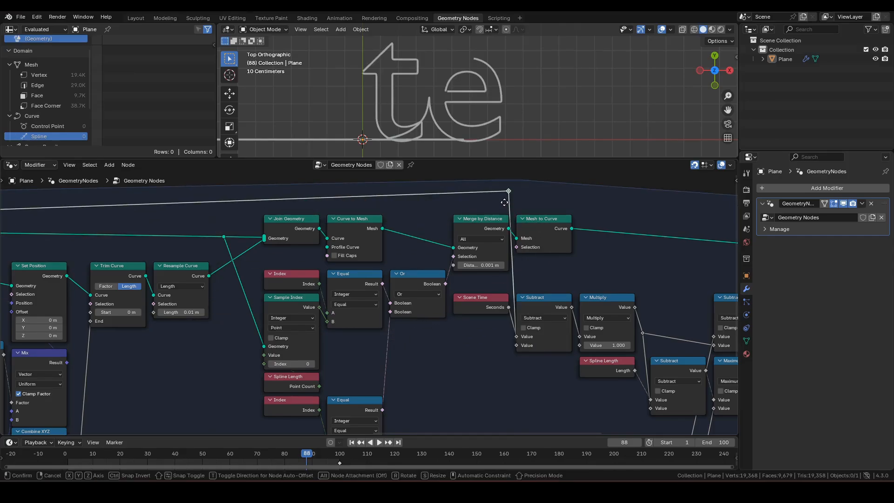
{"action": "left_click", "coordinate": [504, 202]}
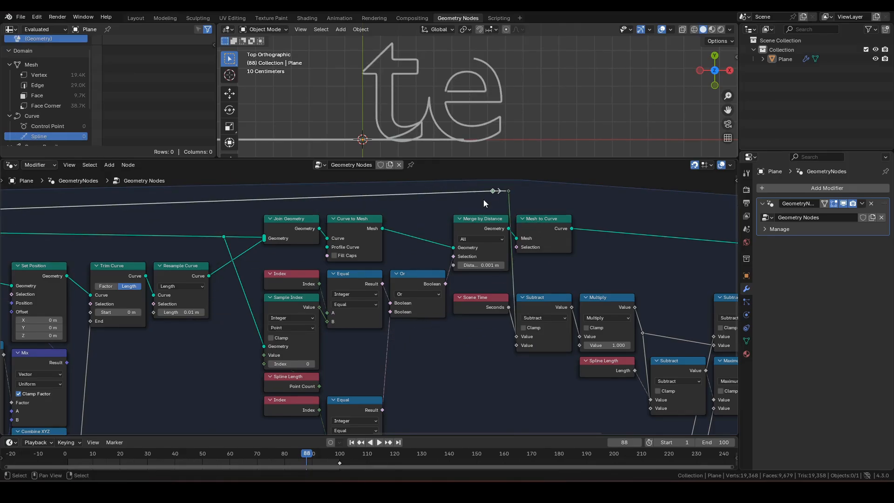
{"action": "key", "text": "g"}
{"action": "key", "text": "x"}
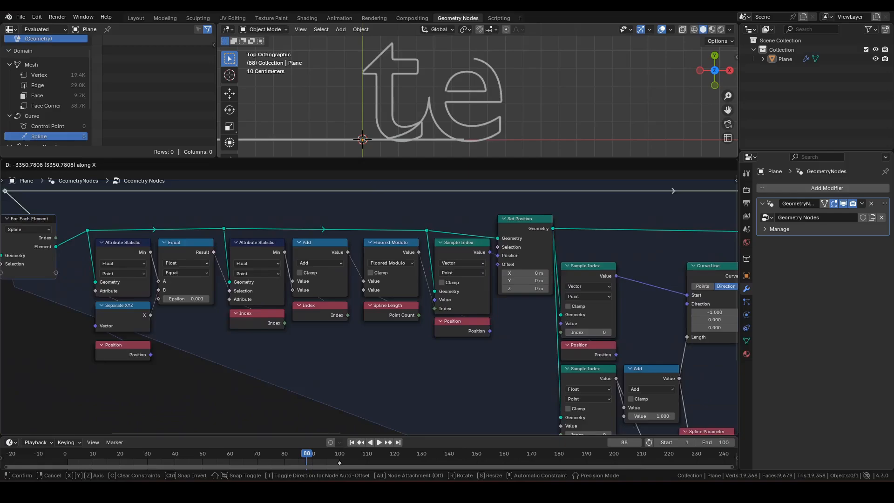
{"action": "left_click", "coordinate": [252, 211]}
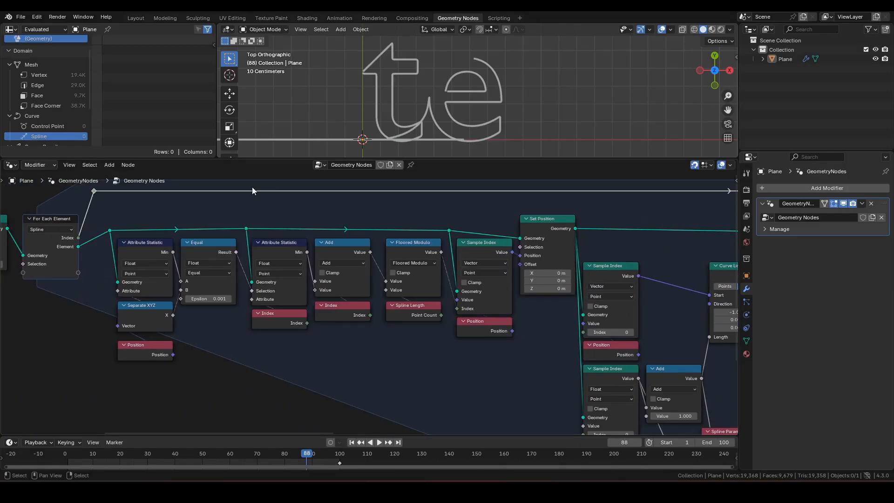
Play the staggered spline animation with the timeline's end frame set to 200, and stop playback.
{"action": "key", "text": "space"}
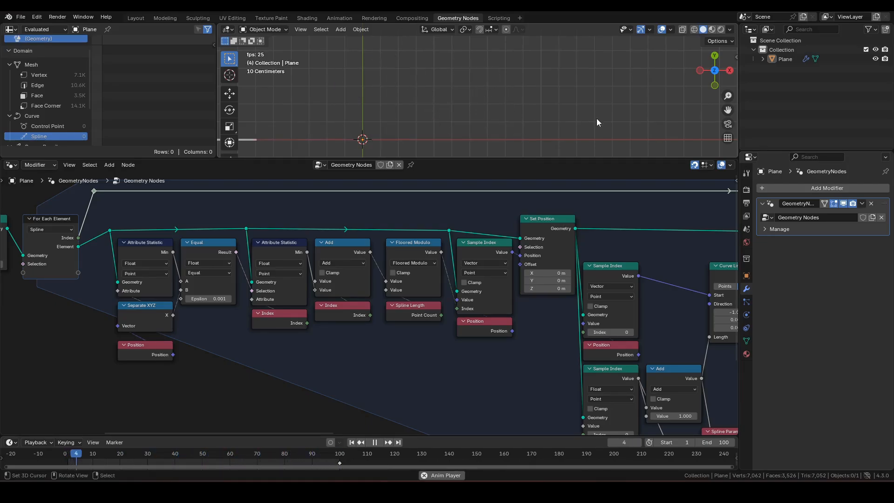
{"action": "left_click", "coordinate": [717, 443]}
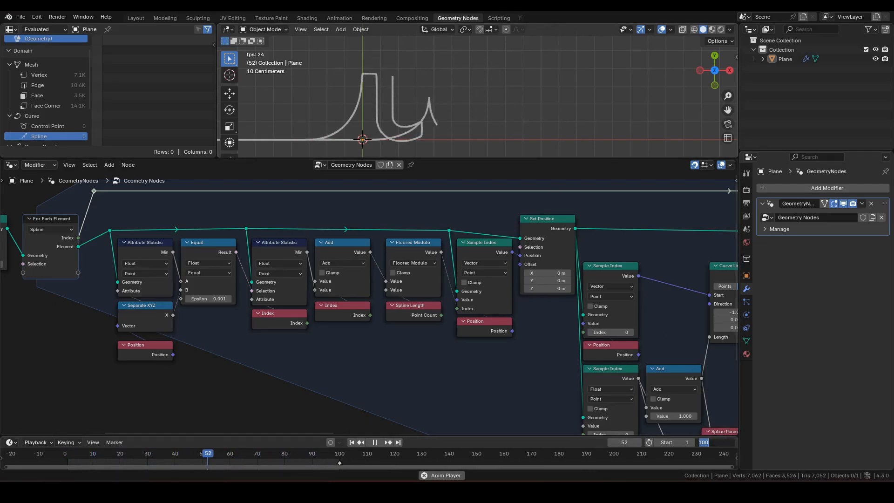
{"action": "type", "text": "200"}
{"action": "key", "text": "Return"}
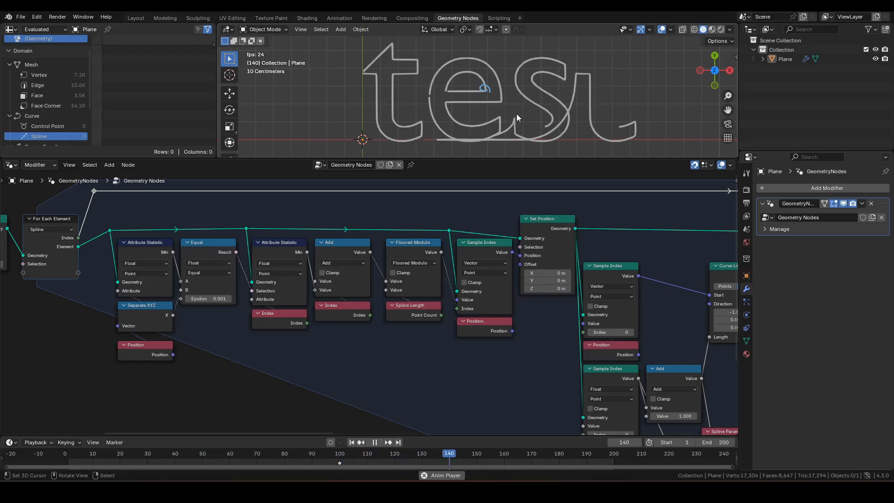
{"action": "key", "text": "space"}
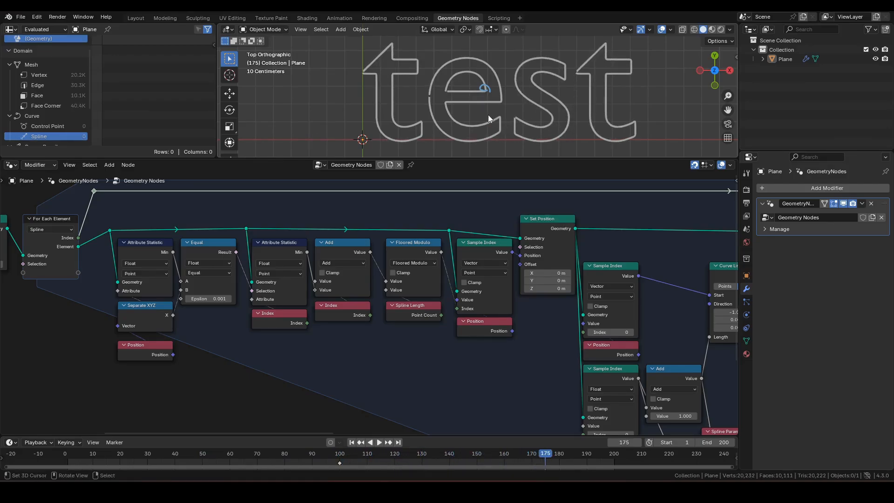
Maximize the node editor and frame the entire node tree for an overview.
{"action": "scroll", "coordinate": [584, 288], "scroll_direction": "down", "scroll_amount": 2}
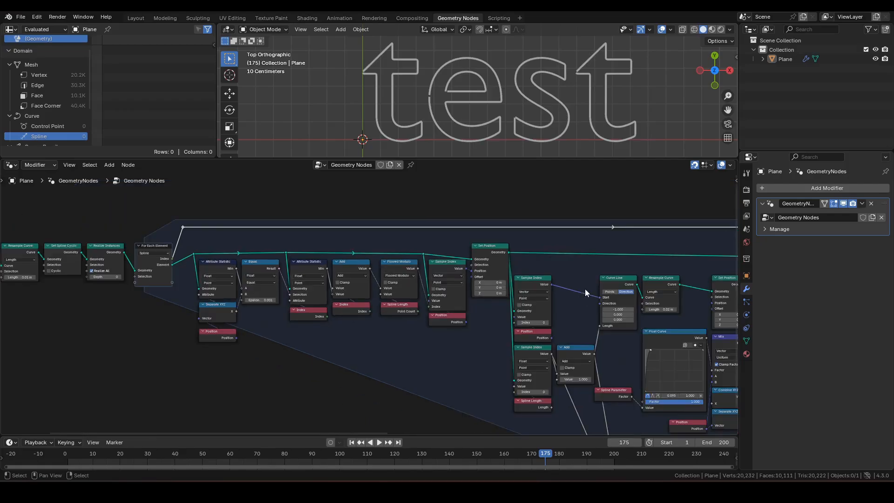
{"action": "middle_click_drag", "start_coordinate": [606, 277], "coordinate": [424, 254], "text": "shift"}
{"action": "scroll", "coordinate": [429, 247], "scroll_direction": "down", "scroll_amount": 5}
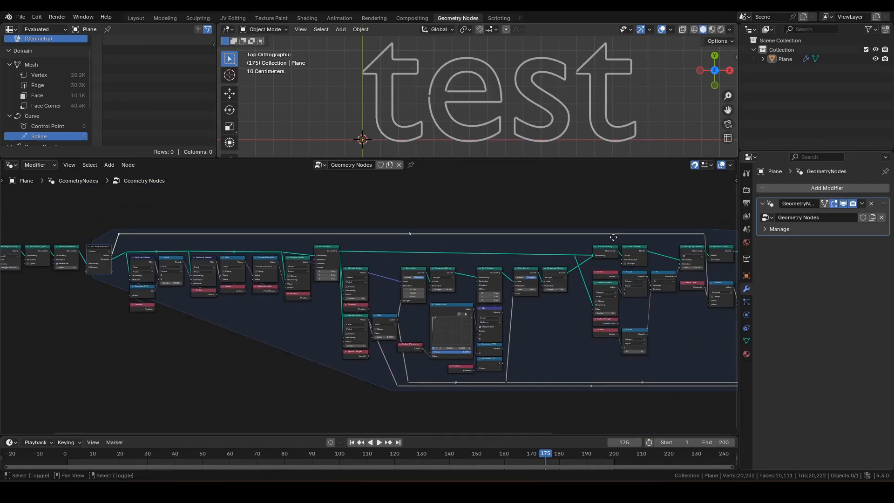
{"action": "middle_click_drag", "start_coordinate": [613, 238], "coordinate": [510, 240], "text": "shift"}
{"action": "key", "text": "ctrl+space"}
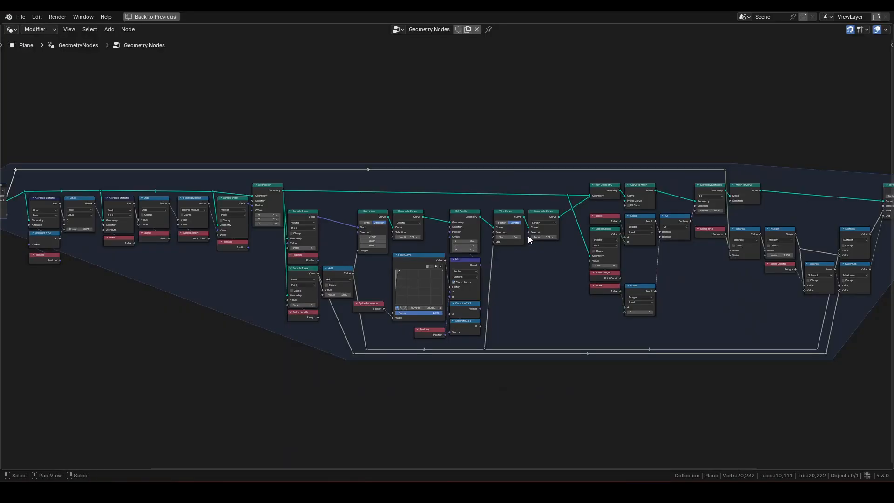
{"action": "key", "text": "Home"}
{"action": "scroll", "coordinate": [512, 224], "scroll_direction": "up", "scroll_amount": 2}
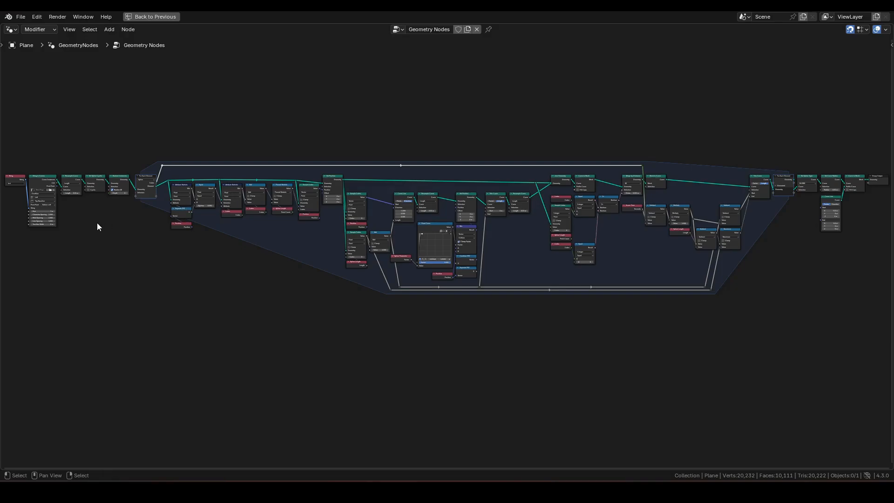
Circle the five main node groups with annotations and turn off the Annotations overlay in the node editor.
{"action": "mouse_move", "coordinate": [108, 227]}
{"action": "left_mouse_down"}
{"action": "mouse_move", "coordinate": [65, 207]}
{"action": "mouse_move", "coordinate": [113, 163]}
{"action": "mouse_move", "coordinate": [73, 228]}
{"action": "left_mouse_up"}
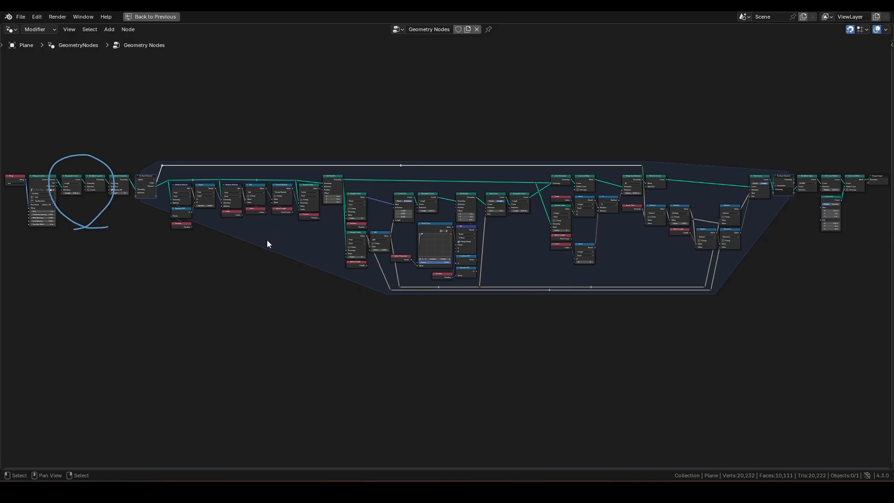
{"action": "mouse_move", "coordinate": [266, 239]}
{"action": "left_mouse_down"}
{"action": "mouse_move", "coordinate": [191, 203]}
{"action": "mouse_move", "coordinate": [277, 161]}
{"action": "mouse_move", "coordinate": [258, 239]}
{"action": "left_mouse_up"}
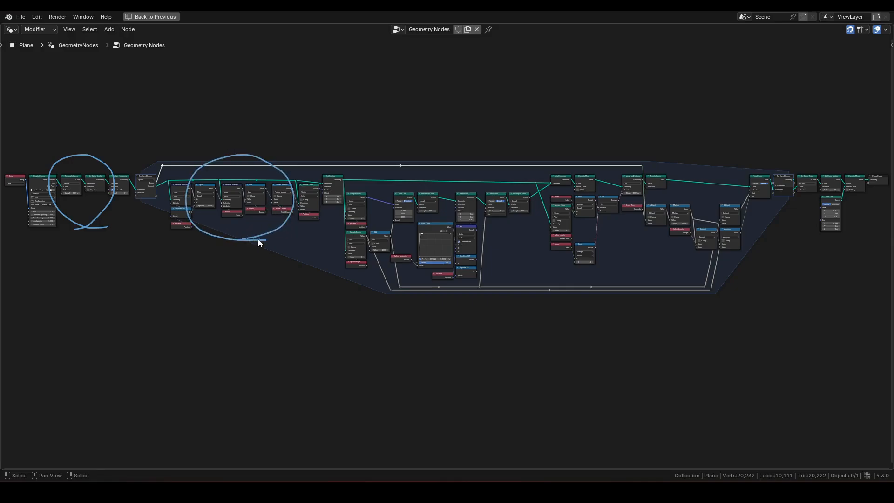
{"action": "mouse_move", "coordinate": [434, 299]}
{"action": "left_mouse_down"}
{"action": "mouse_move", "coordinate": [355, 233]}
{"action": "mouse_move", "coordinate": [459, 188]}
{"action": "mouse_move", "coordinate": [408, 307]}
{"action": "left_mouse_up"}
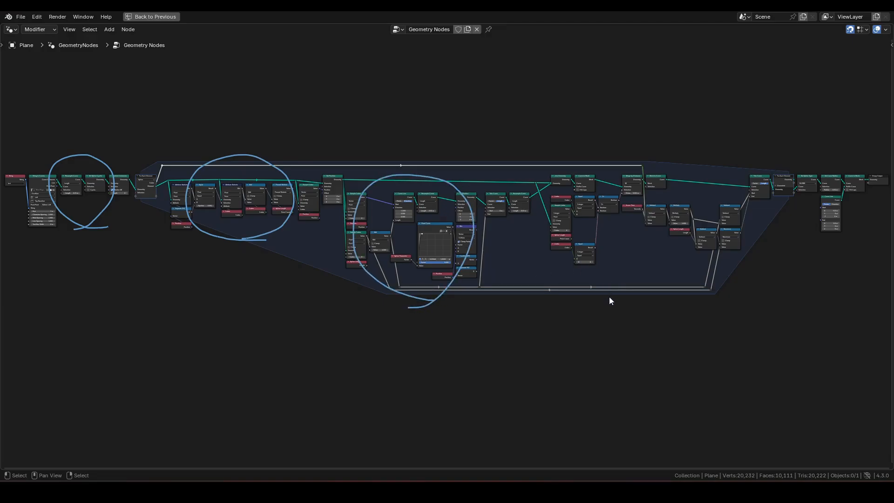
{"action": "mouse_move", "coordinate": [599, 301]}
{"action": "left_mouse_down"}
{"action": "mouse_move", "coordinate": [540, 274]}
{"action": "mouse_move", "coordinate": [537, 170]}
{"action": "mouse_move", "coordinate": [625, 241]}
{"action": "mouse_move", "coordinate": [569, 293]}
{"action": "left_mouse_up"}
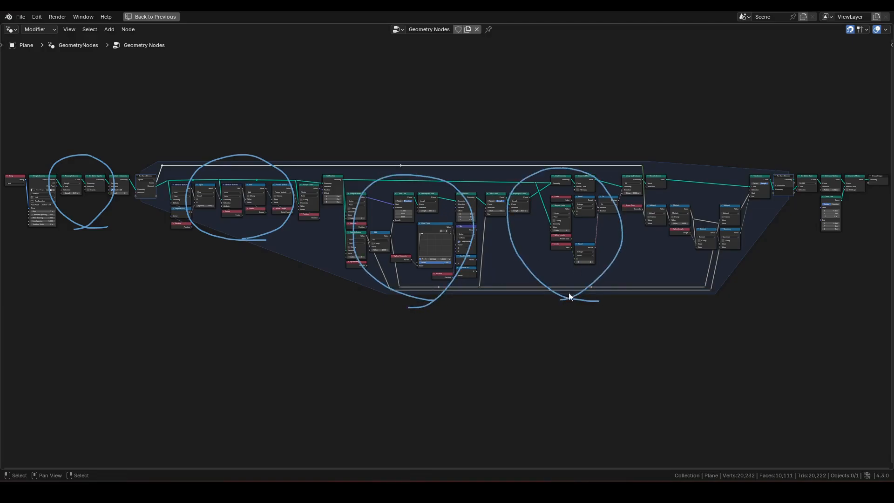
{"action": "mouse_move", "coordinate": [728, 296]}
{"action": "left_mouse_down"}
{"action": "mouse_move", "coordinate": [660, 256]}
{"action": "mouse_move", "coordinate": [704, 160]}
{"action": "mouse_move", "coordinate": [773, 243]}
{"action": "mouse_move", "coordinate": [691, 287]}
{"action": "left_mouse_up"}
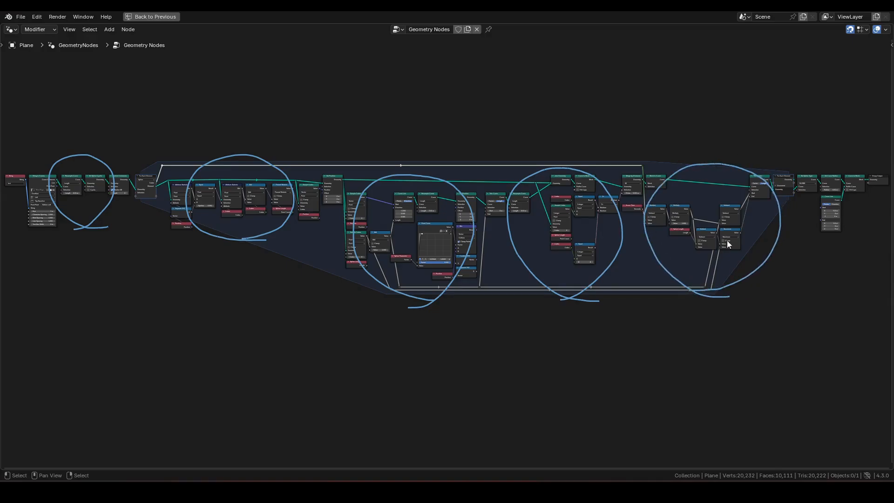
{"action": "left_click", "coordinate": [884, 30]}
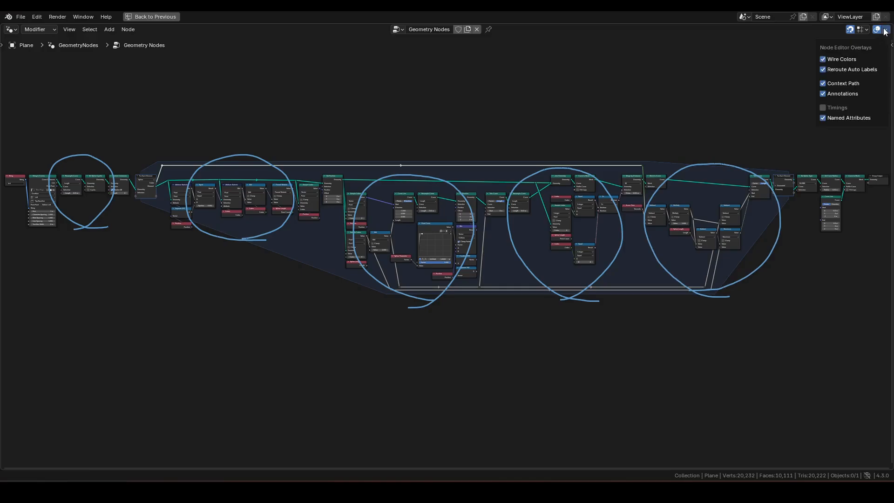
{"action": "left_click", "coordinate": [829, 95]}
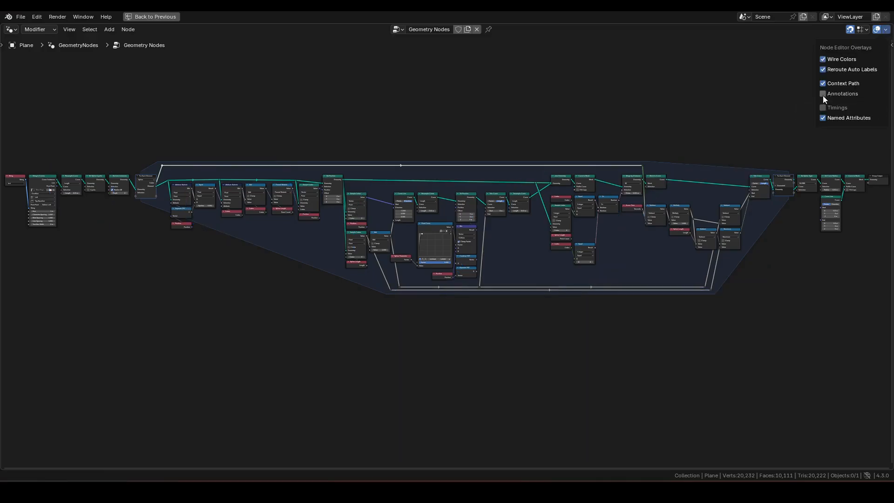
Examine the node tree close up from the Float Curve section through to the Group Output.
{"action": "scroll", "coordinate": [404, 215], "scroll_direction": "up", "scroll_amount": 3}
{"action": "scroll", "coordinate": [404, 216], "scroll_direction": "up", "scroll_amount": 3}
{"action": "scroll", "coordinate": [445, 223], "scroll_direction": "up", "scroll_amount": 5, "text": "shift"}
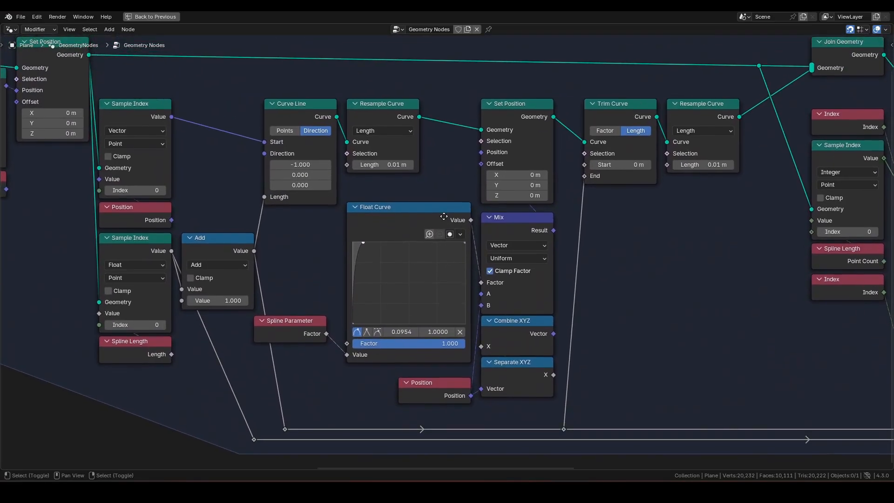
{"action": "scroll", "coordinate": [445, 223], "scroll_direction": "down", "scroll_amount": 1}
{"action": "scroll", "coordinate": [465, 279], "scroll_direction": "down", "scroll_amount": 1}
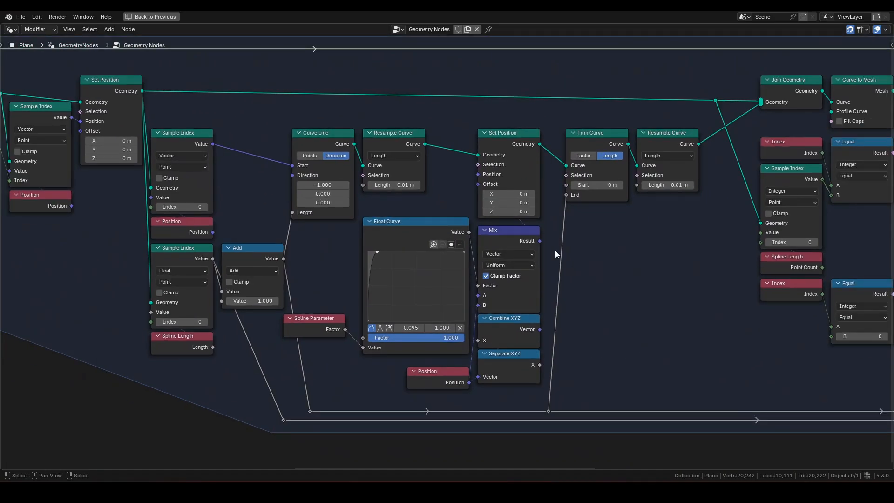
{"action": "middle_click_drag", "start_coordinate": [529, 226], "coordinate": [538, 241], "text": "shift"}
{"action": "left_click_drag", "start_coordinate": [545, 466], "coordinate": [844, 471]}
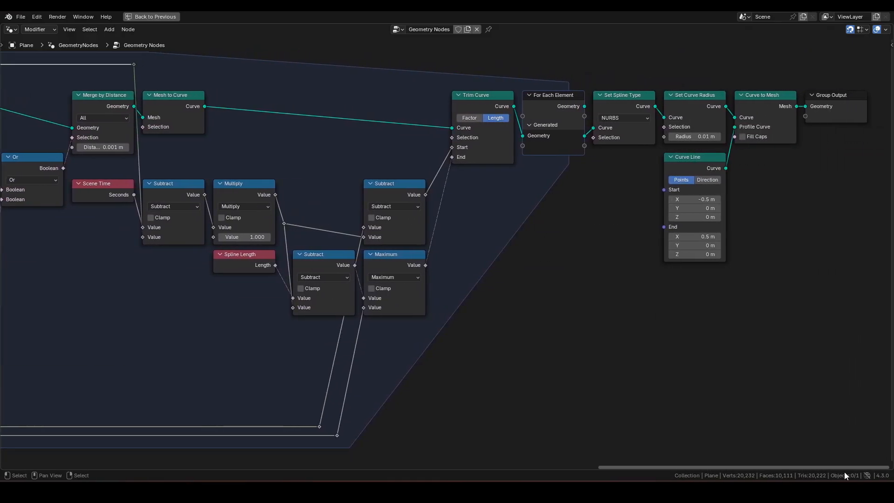
Restore the layout, maximize the 3D viewport and play the finished text animation.
{"action": "key", "text": "ctrl+space"}
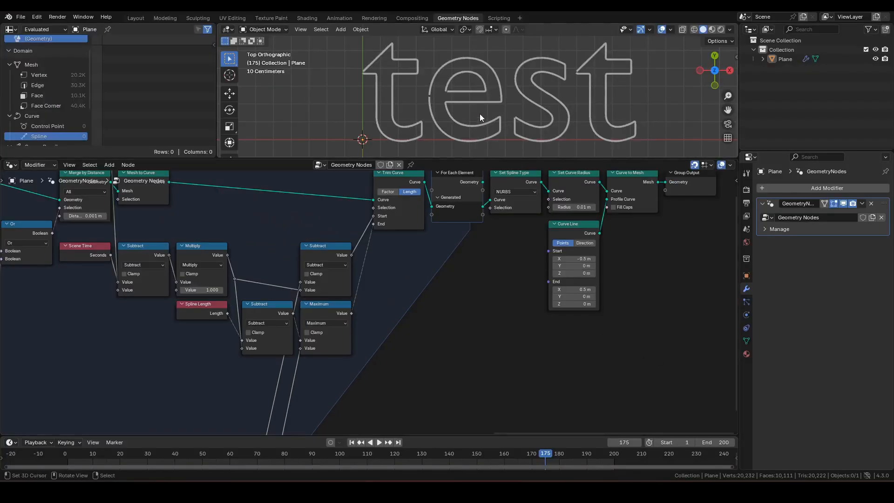
{"action": "key", "text": "ctrl+space"}
{"action": "key", "text": "space"}
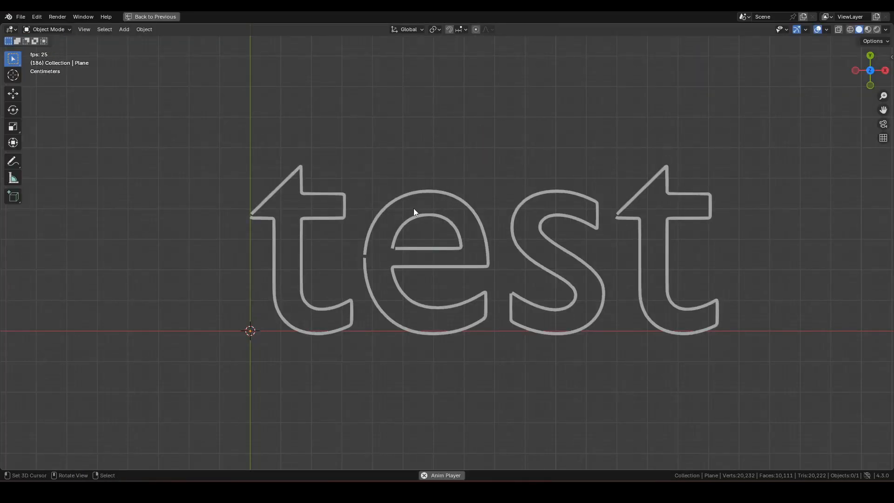